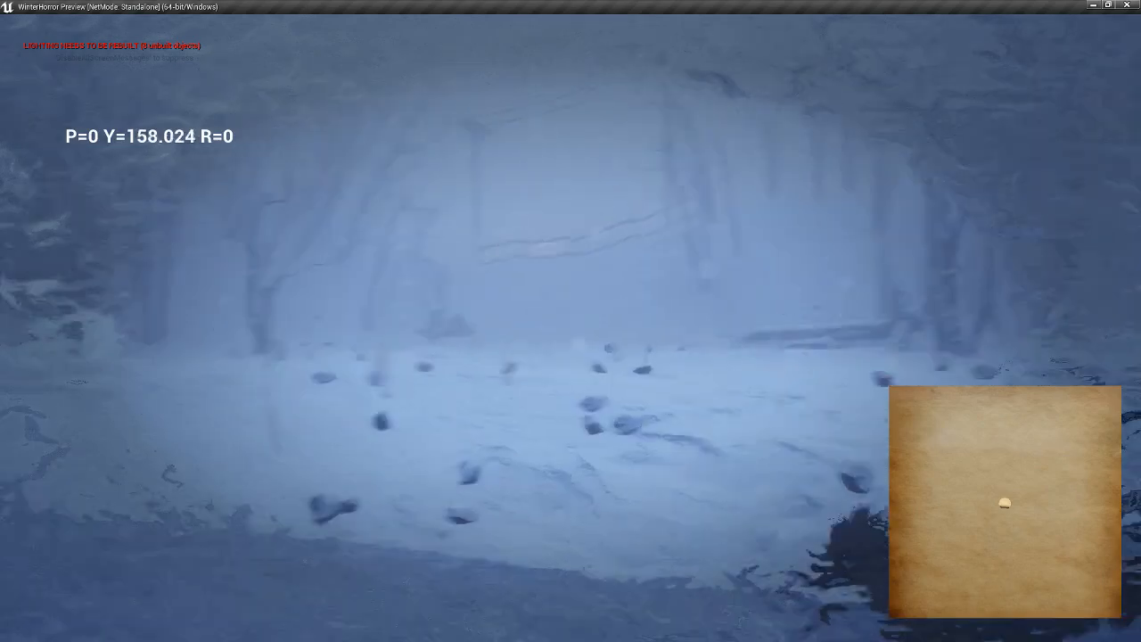
Walk the character through the snowy level to demonstrate the minimap, ending the game preview.
key("w")
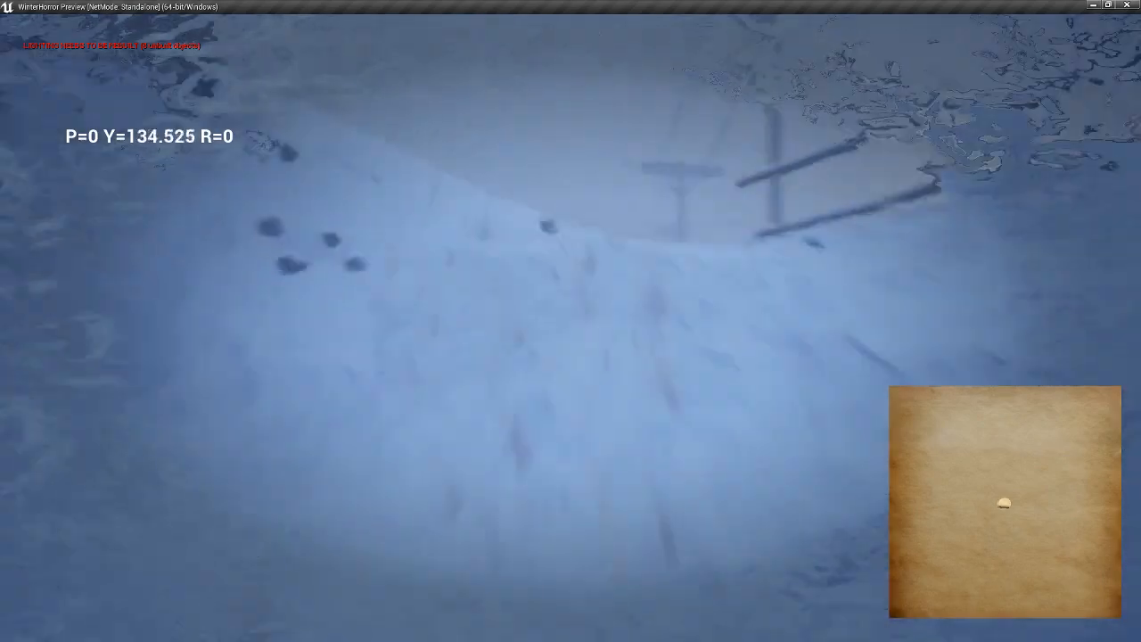
key("w")
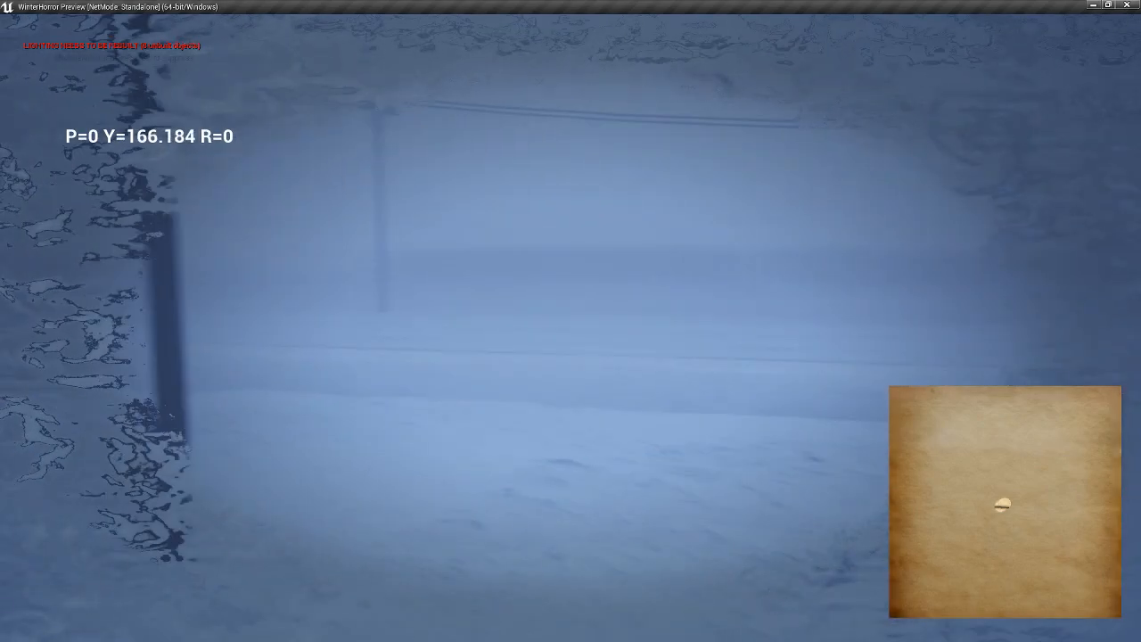
key("Escape")
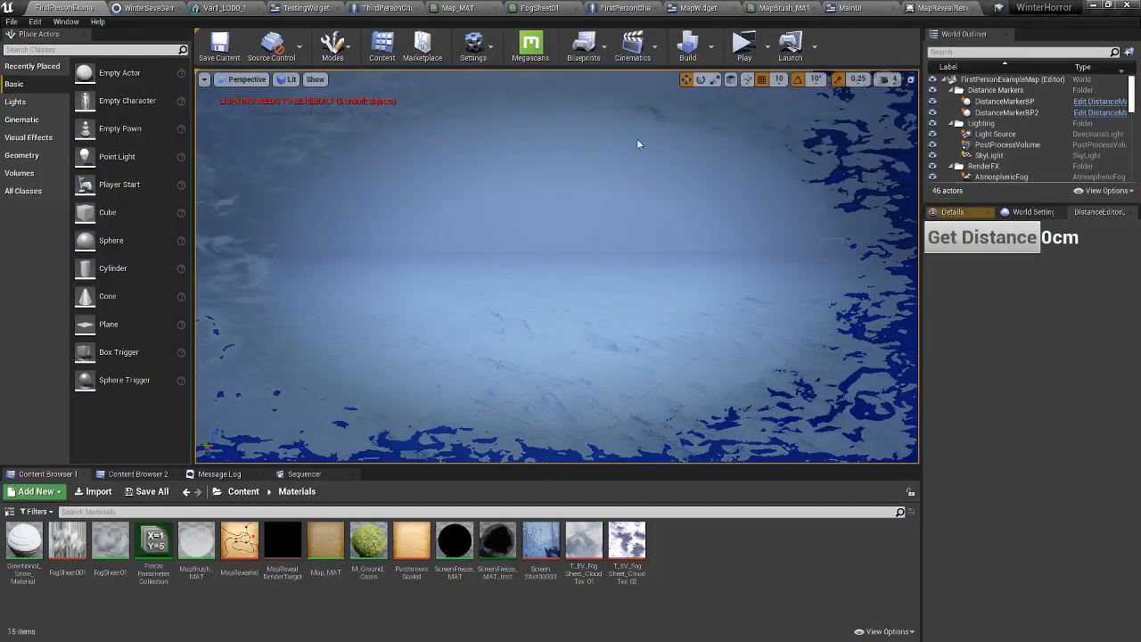
Run the WinterHorror level in a maximized preview window and walk across the snow to uncover the minimap.
left_click(745, 49)
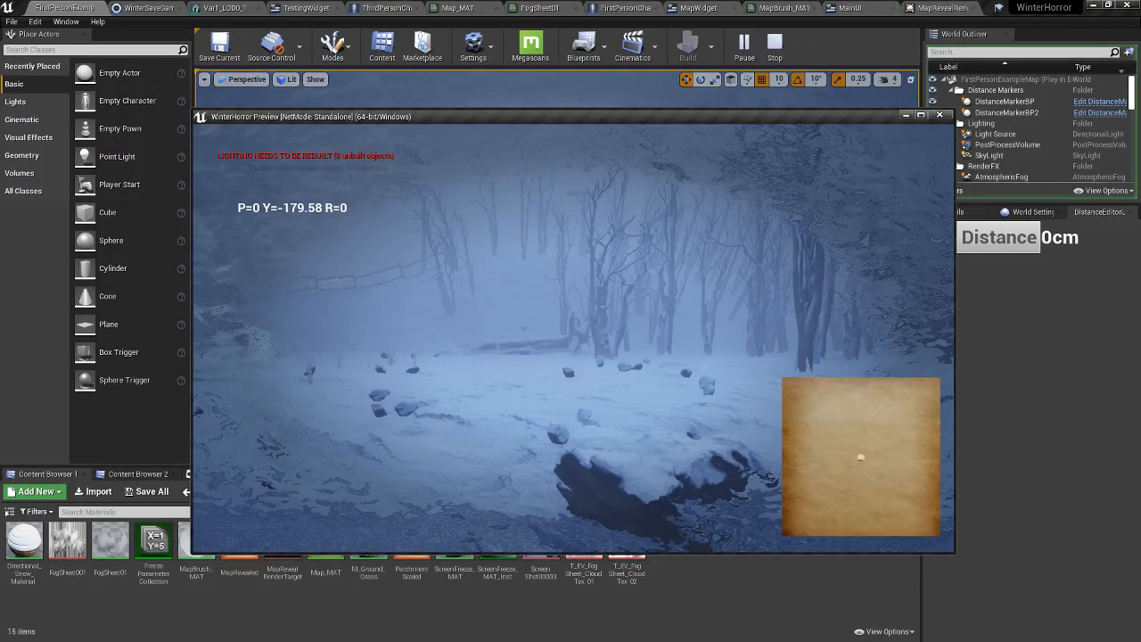
key("super")
double_click(716, 117)
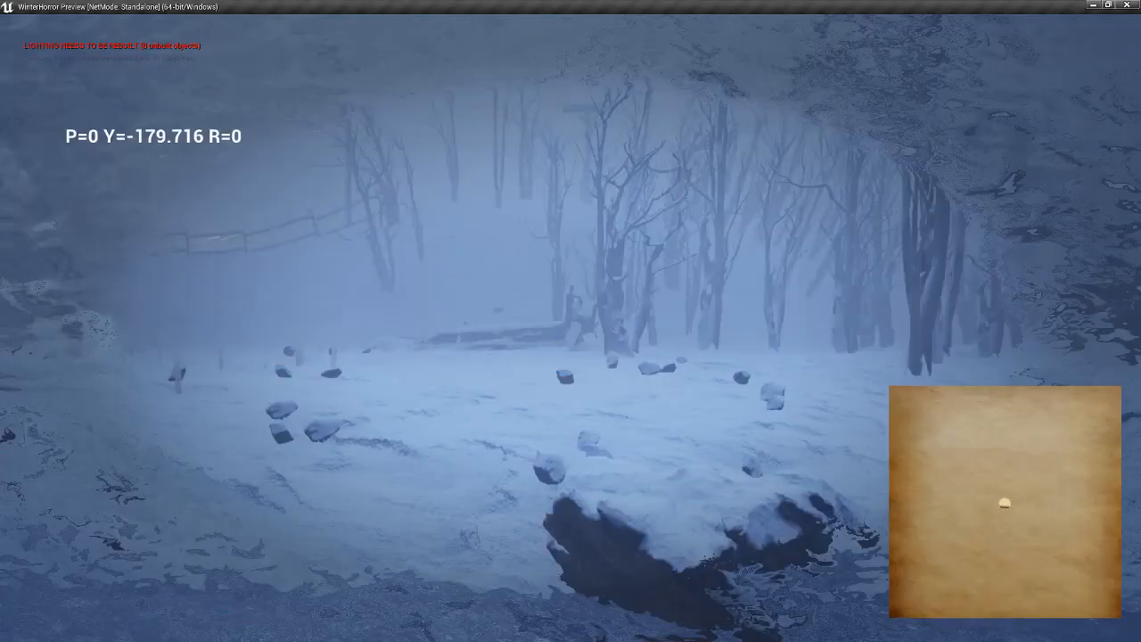
key("w")
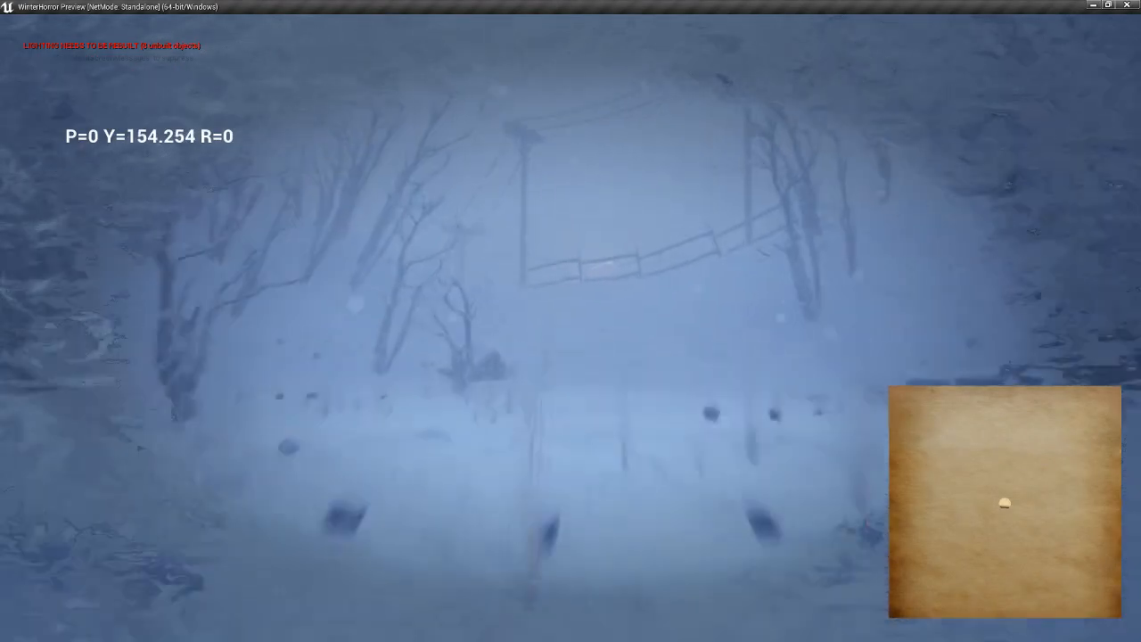
key("w")
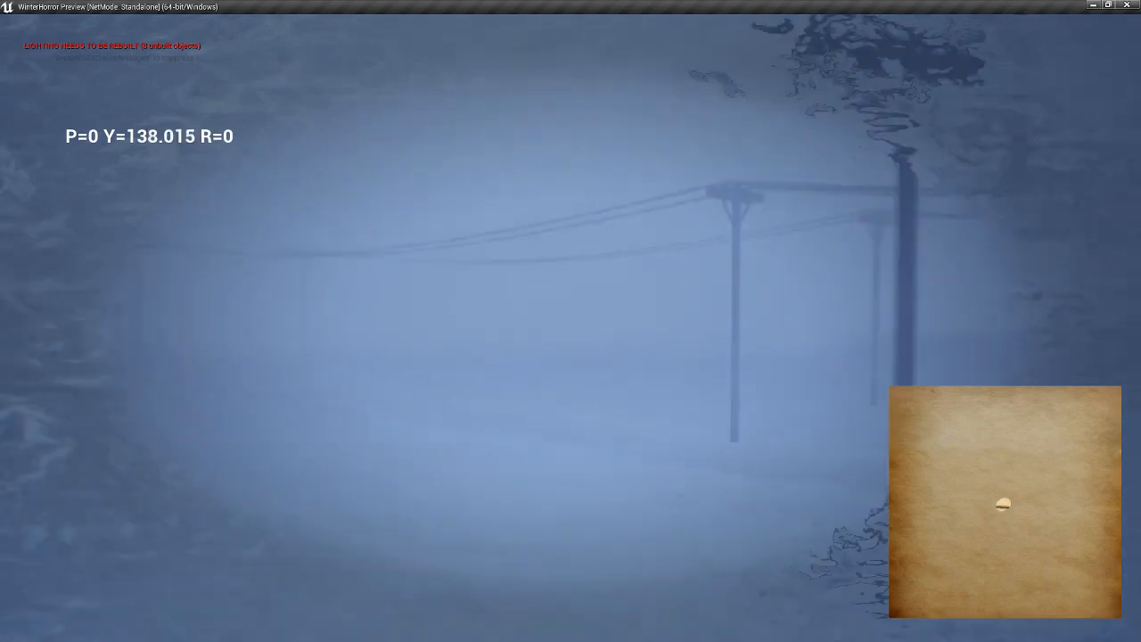
key("w")
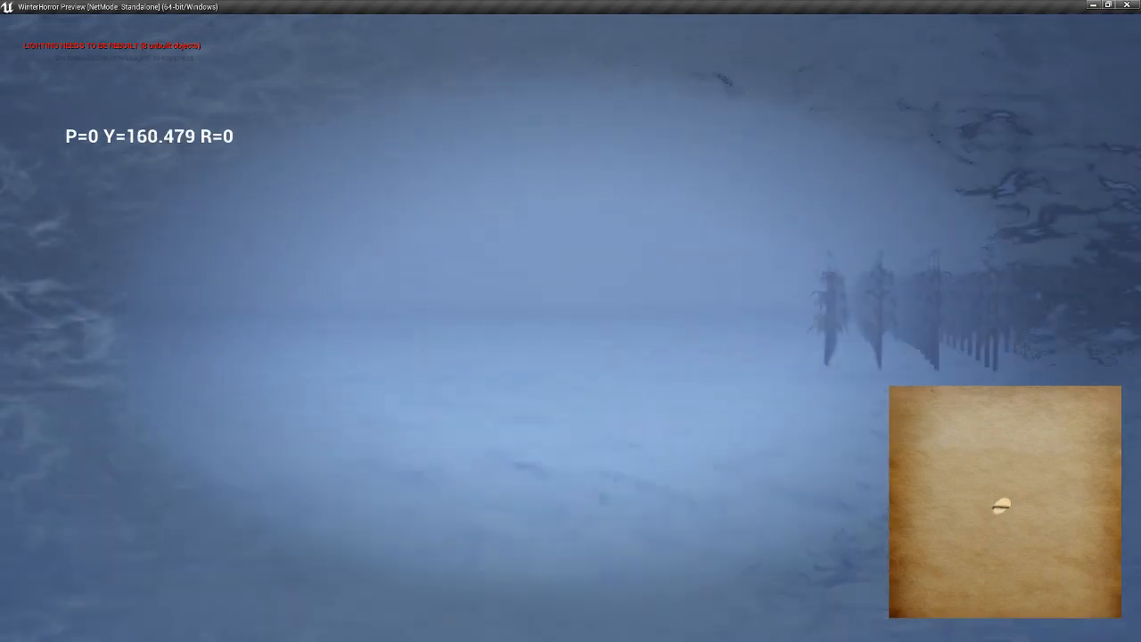
key("w")
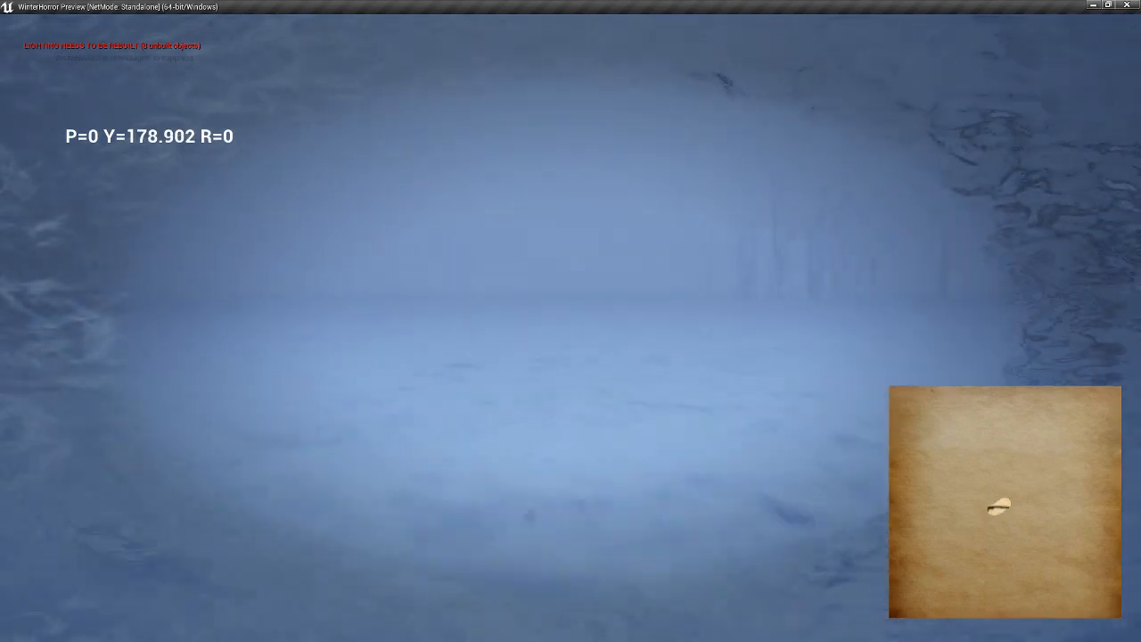
key("w")
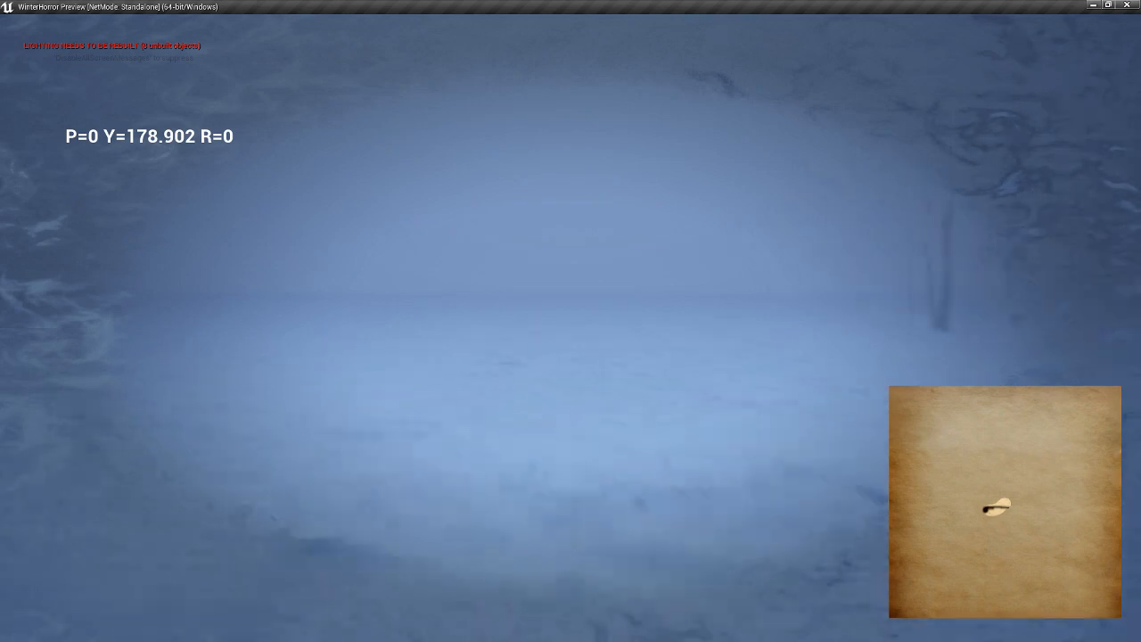
key("w")
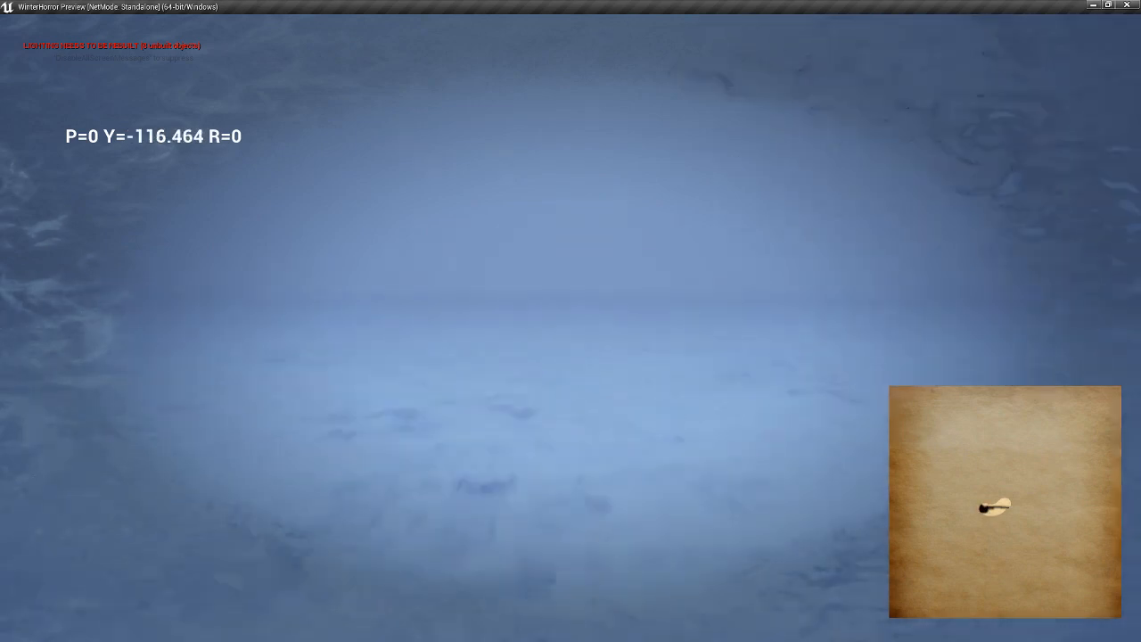
Show the full-size map while walking forward to check how it is revealed, closing it when done.
key("m")
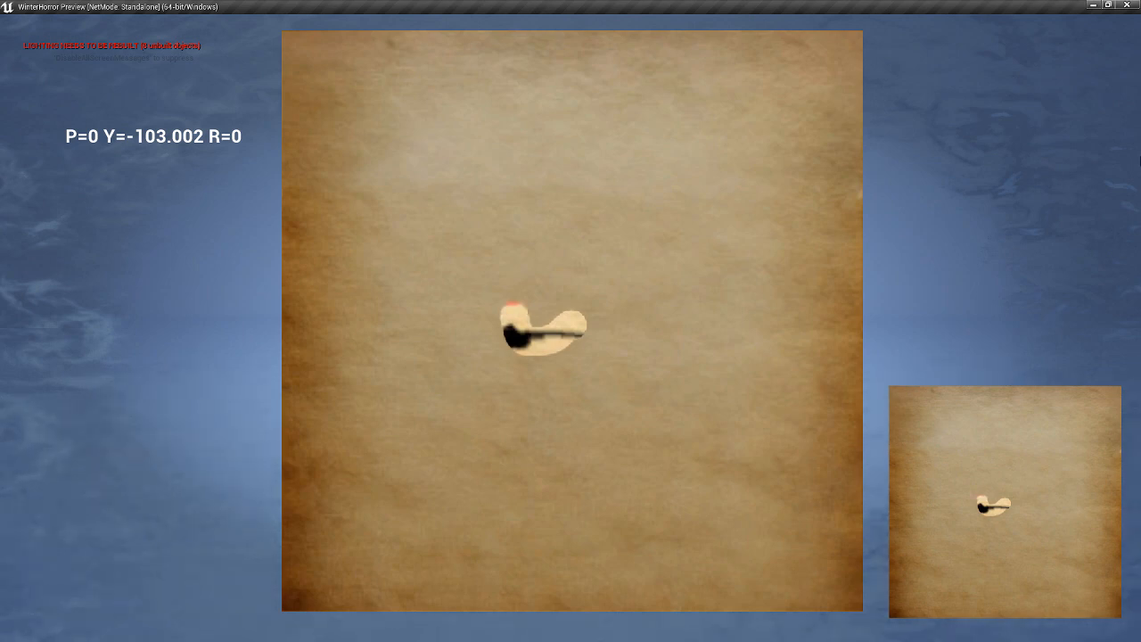
key("w")
key("w")
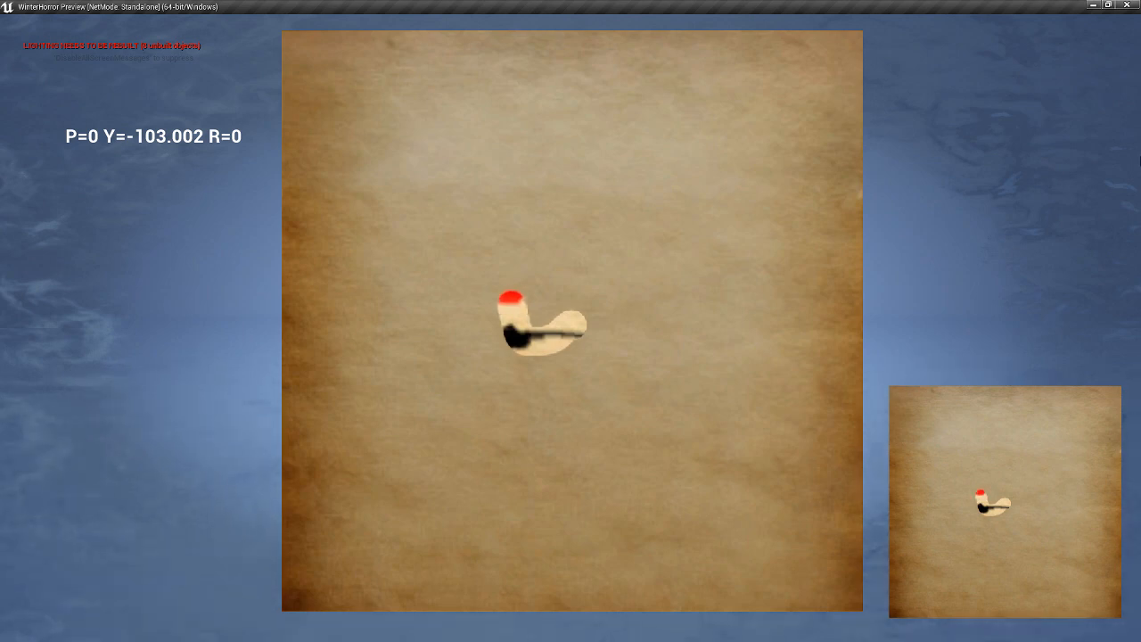
key("w")
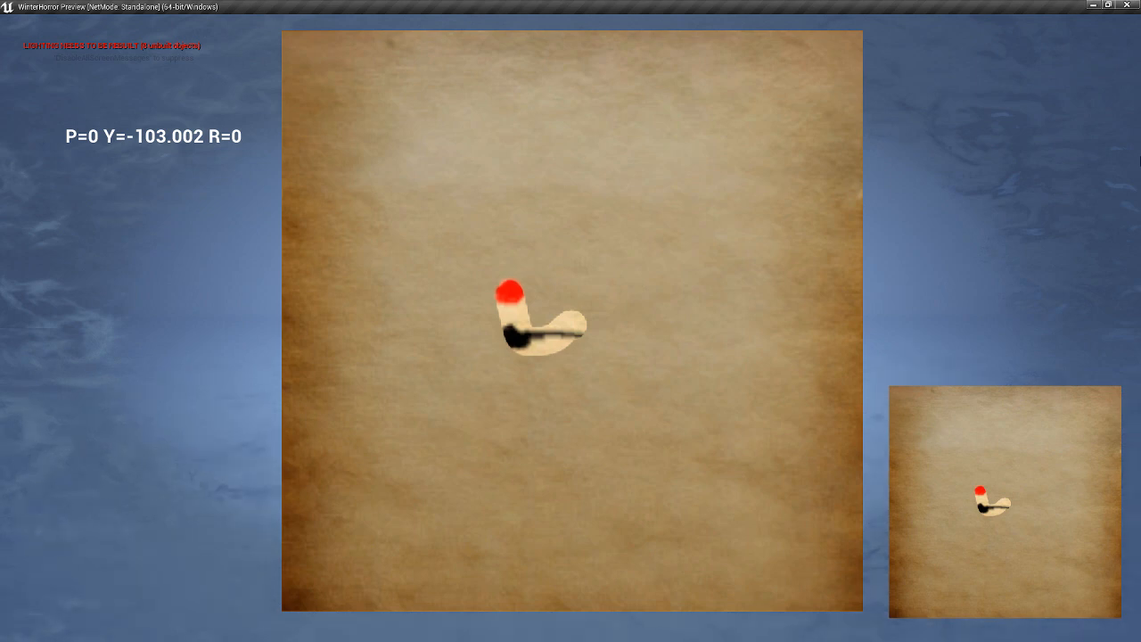
key("w")
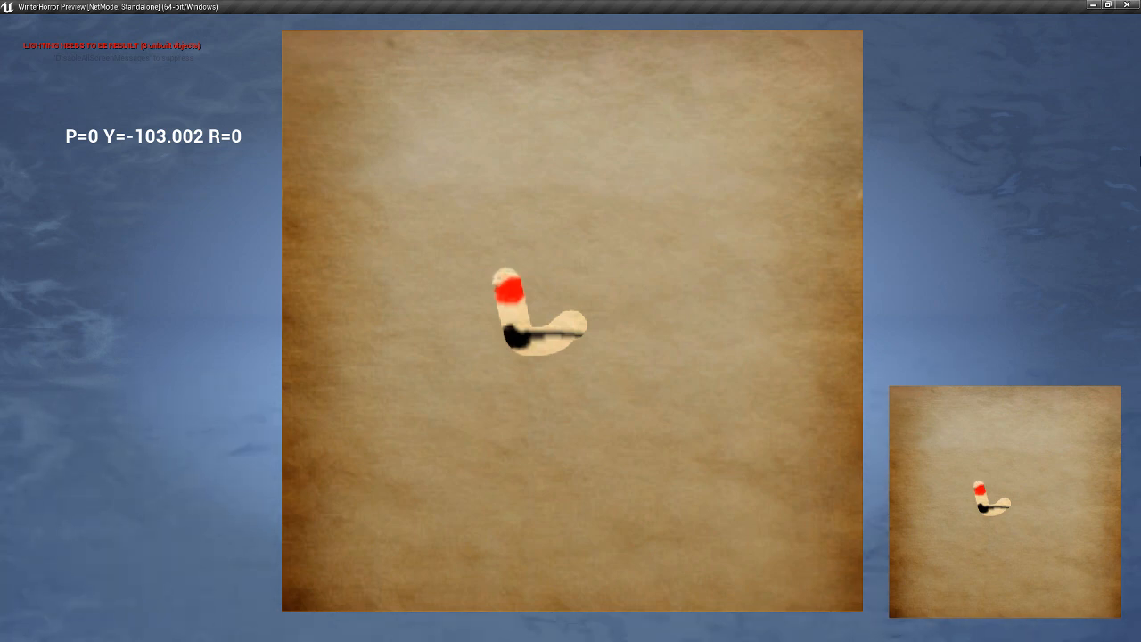
key("m")
Turn the character and walk on to reveal more of the minimap, ending the preview.
key("w")
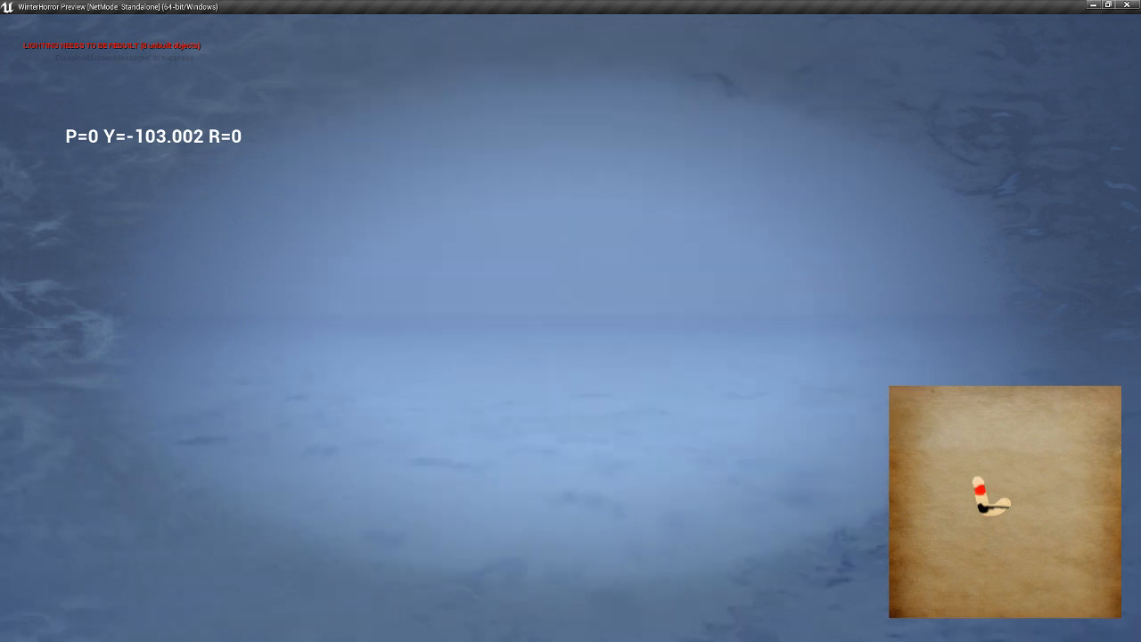
key("w")
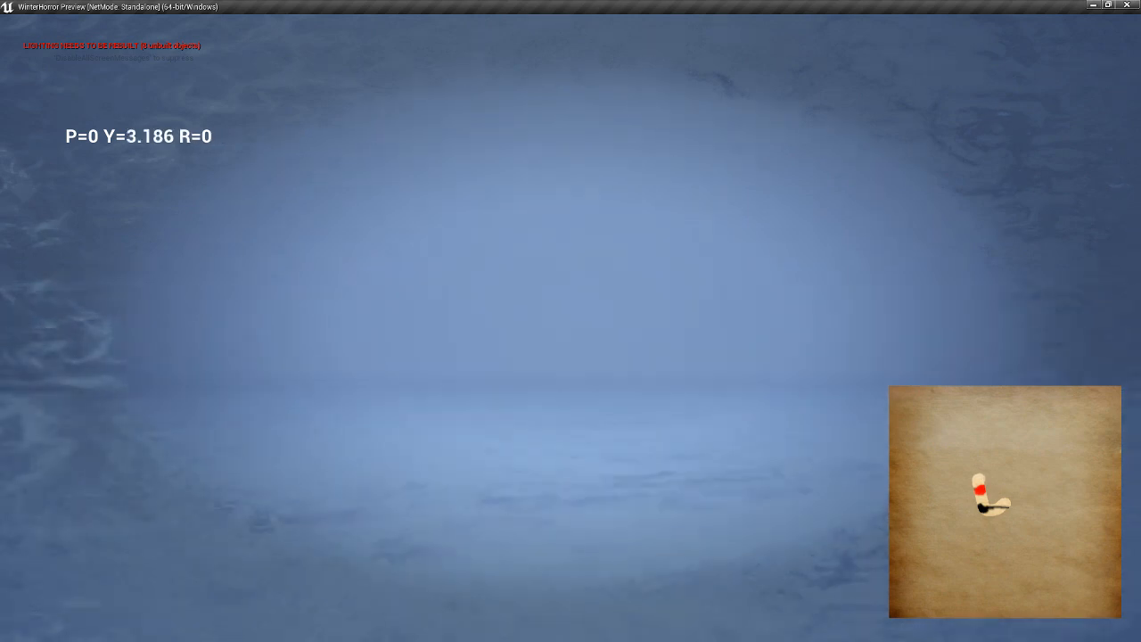
key("w")
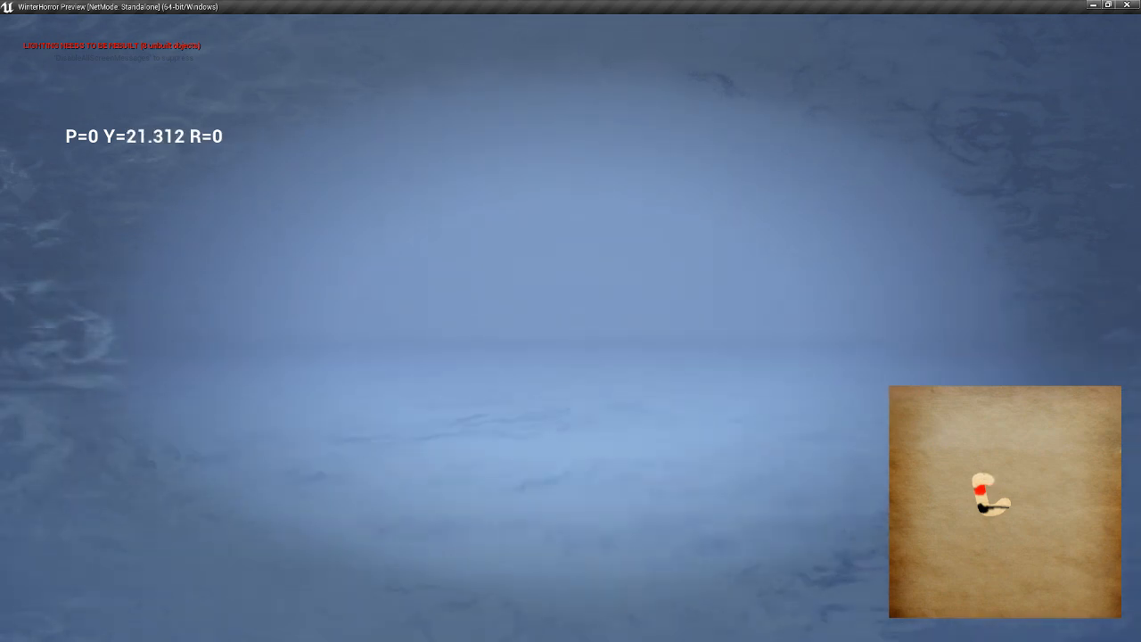
key("Escape")
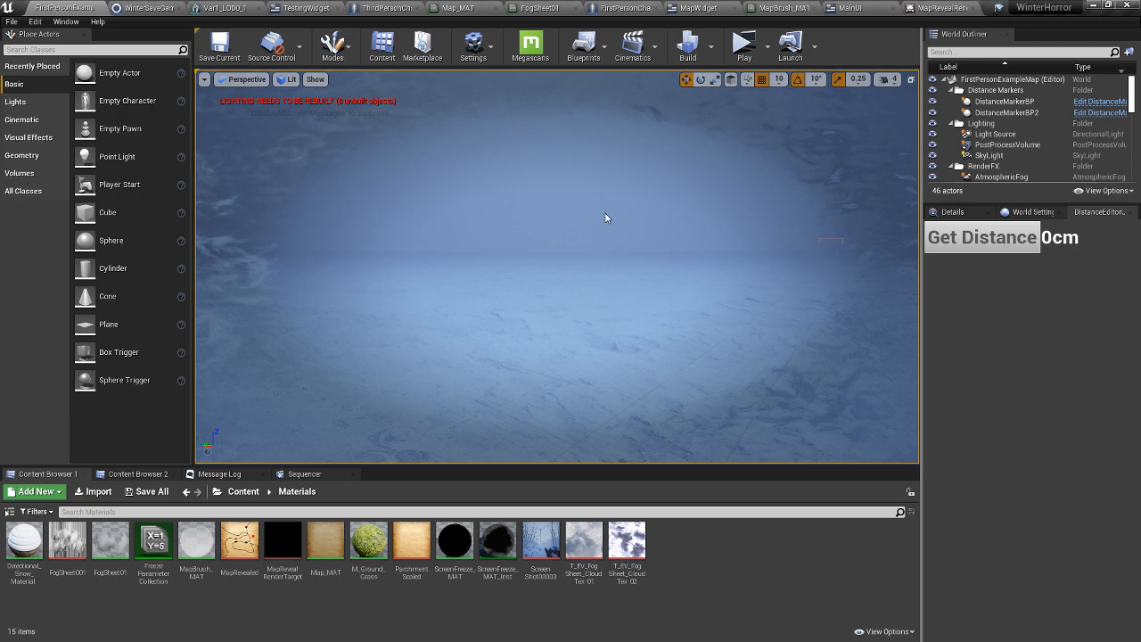
Switch to the Unreal Editor window with the RevealMapTutorial project.
key("alt+Tab")
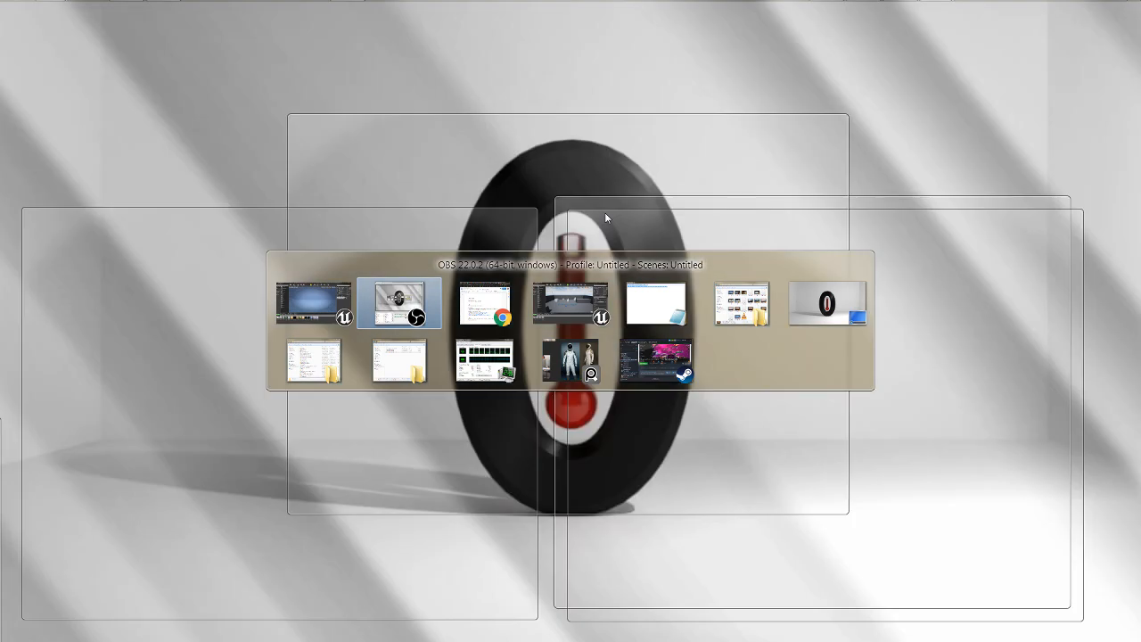
key("alt+Tab")
key("Escape")
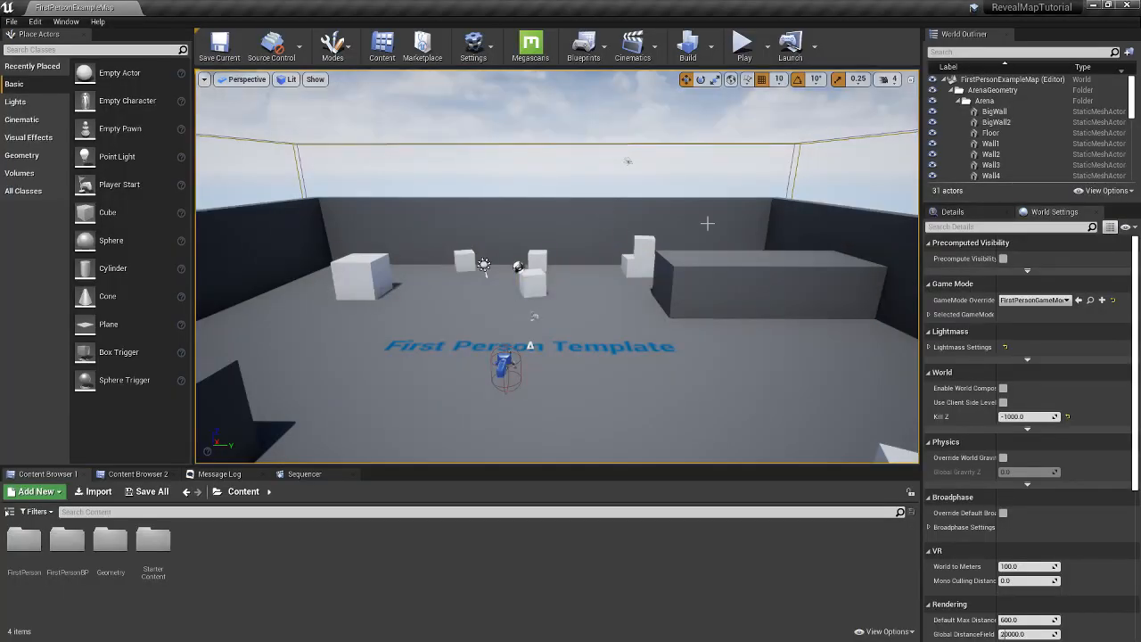
Delete the far cube stack's top cube, the long block beside it and the stack's two remaining cubes.
right_click_drag(557, 267, 488, 361)
key("w")
key("s")
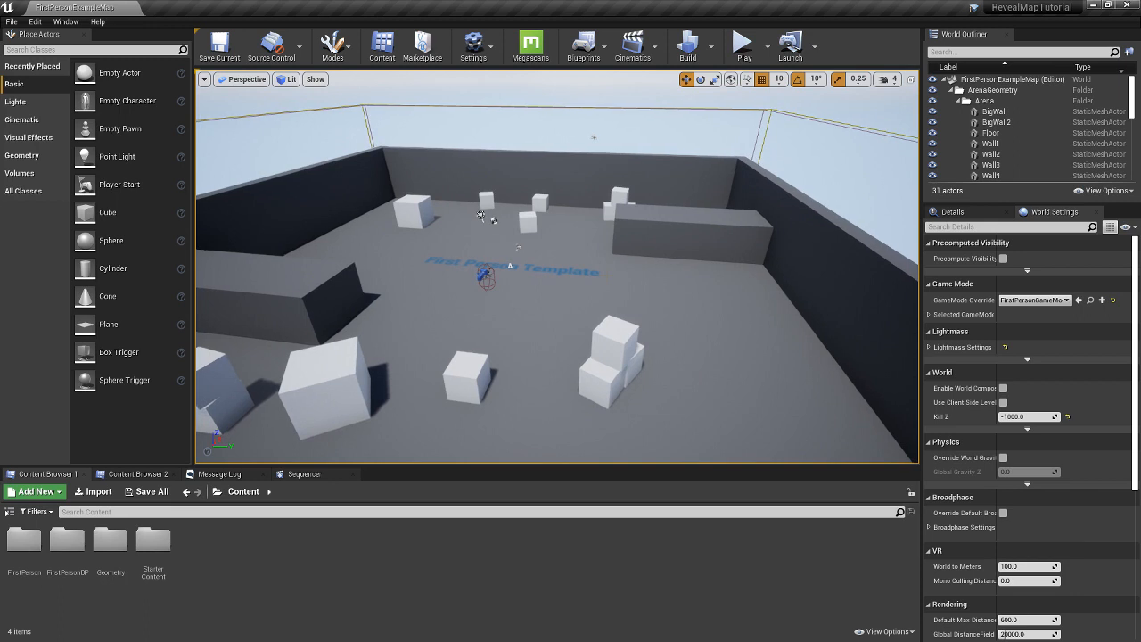
left_click(617, 194)
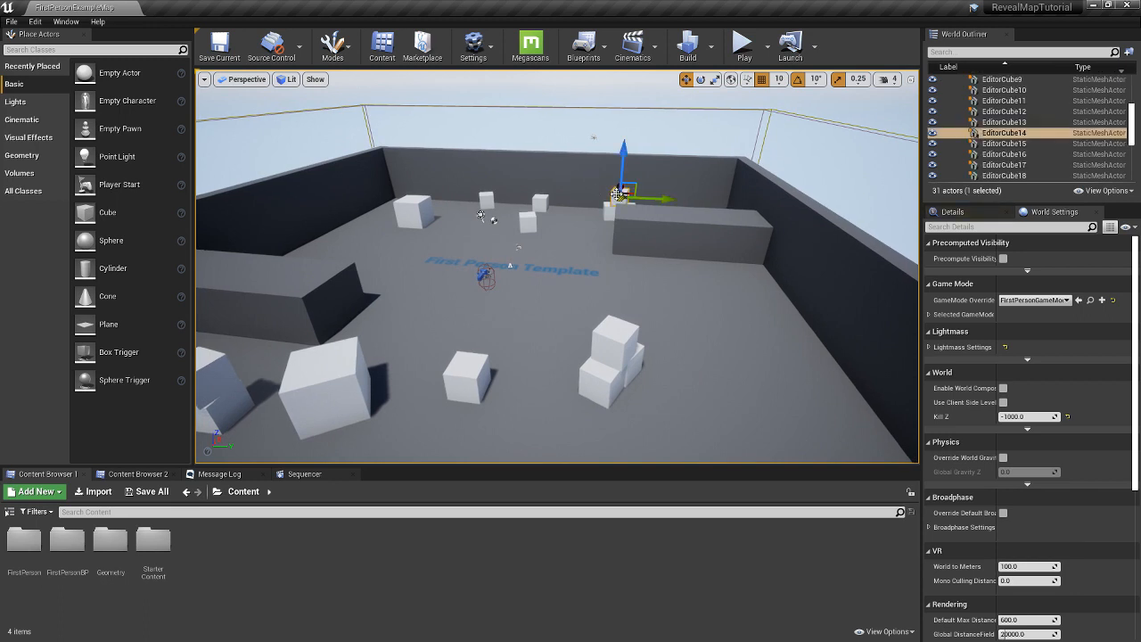
key("Delete")
left_click(621, 211)
key("Delete")
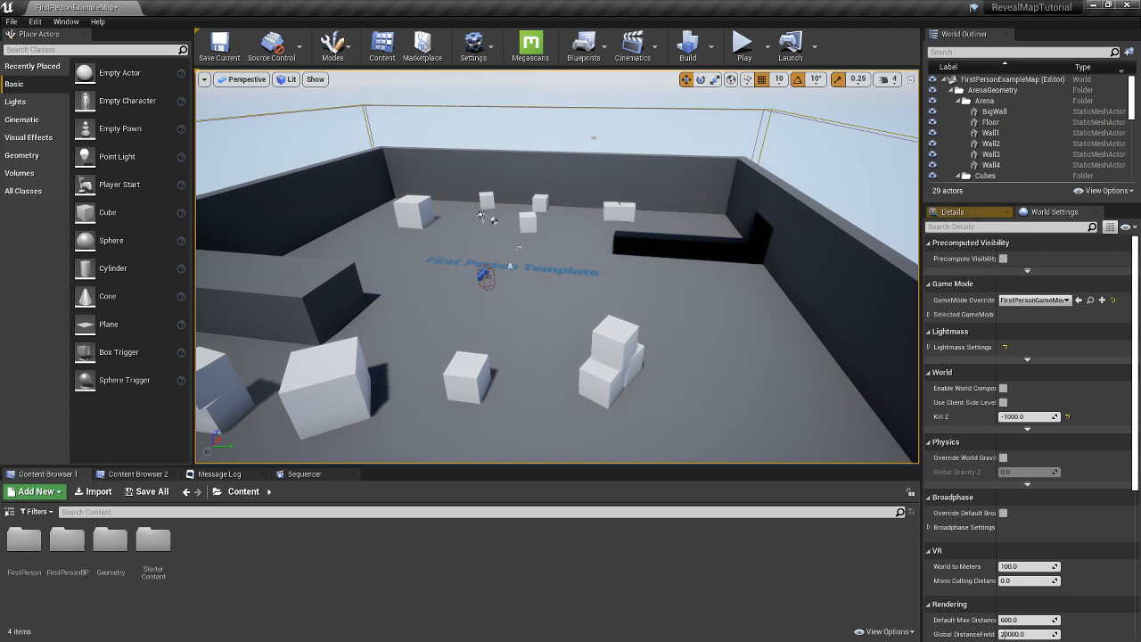
left_click(616, 209)
key("Delete")
left_click(626, 207)
key("Delete")
Delete the arena's back wall and three cubes in front of it, including the larger one.
left_click(605, 186)
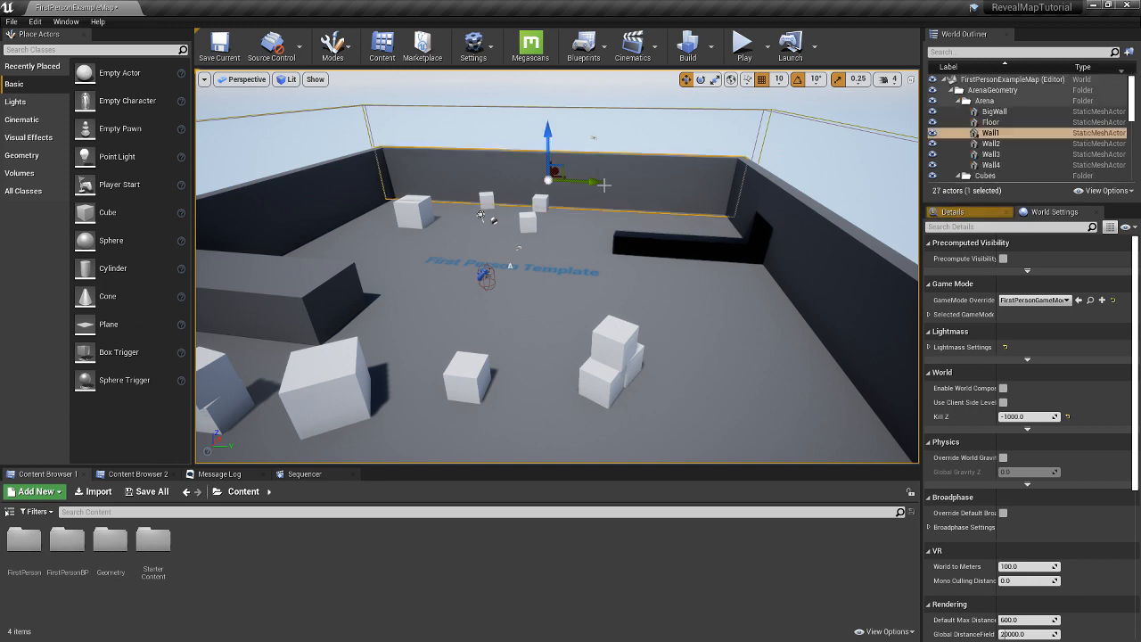
key("Delete")
left_click(540, 203)
key("Delete")
left_click(487, 200)
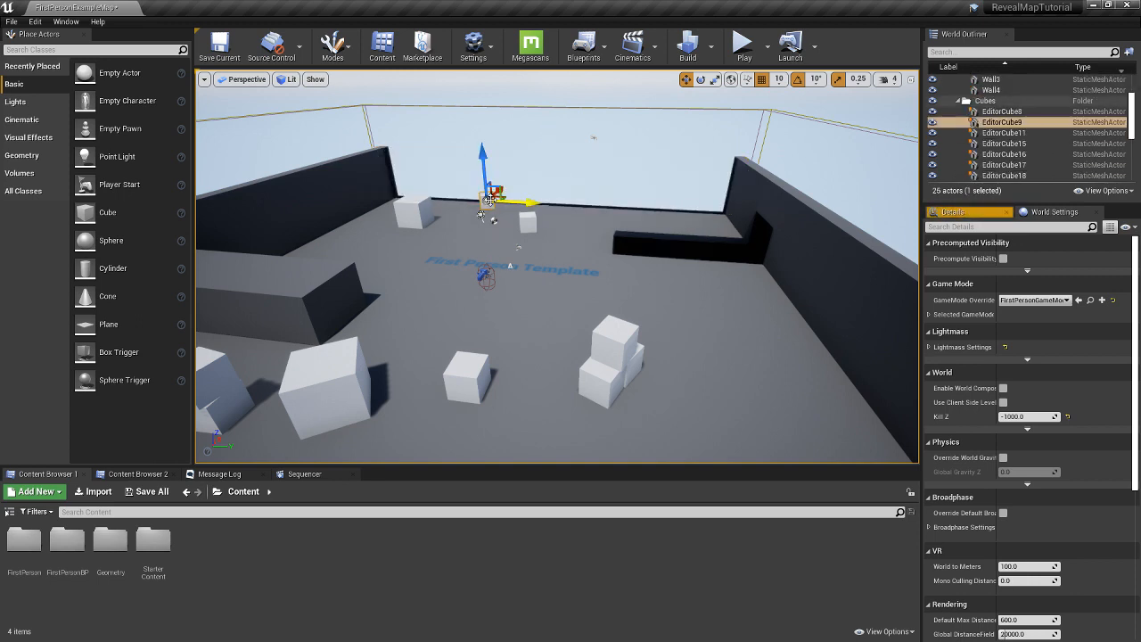
key("Delete")
left_click(414, 206)
key("Delete")
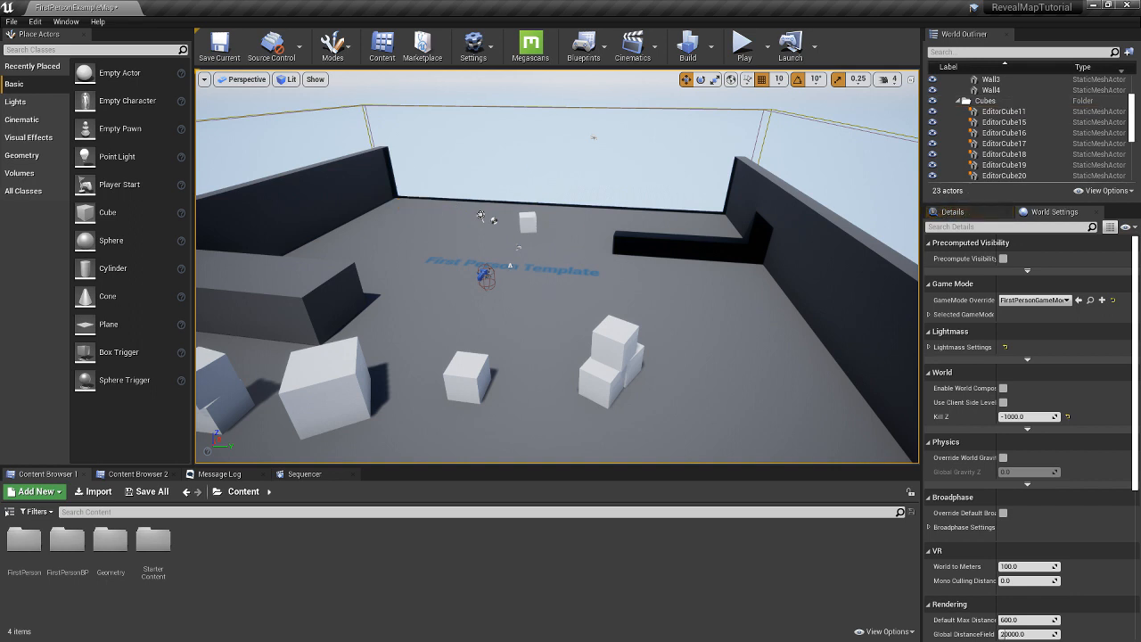
Delete the remaining cube at the far end, the arena's right side wall and the floor.
left_click(528, 221)
key("Delete")
left_click(742, 227)
key("Delete")
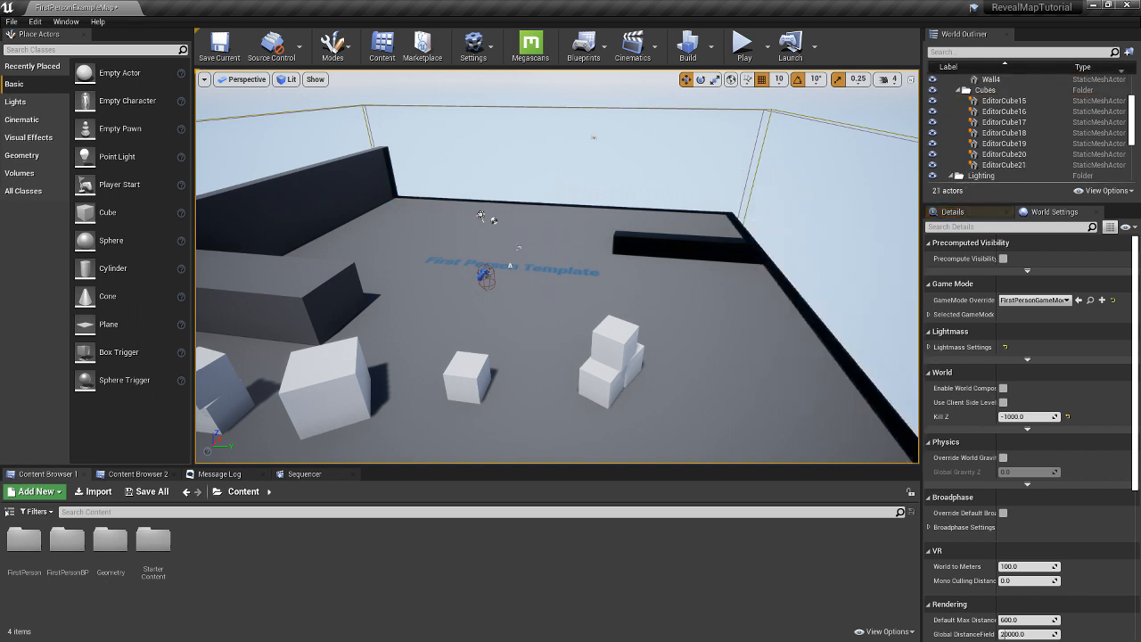
left_click(605, 291)
key("Delete")
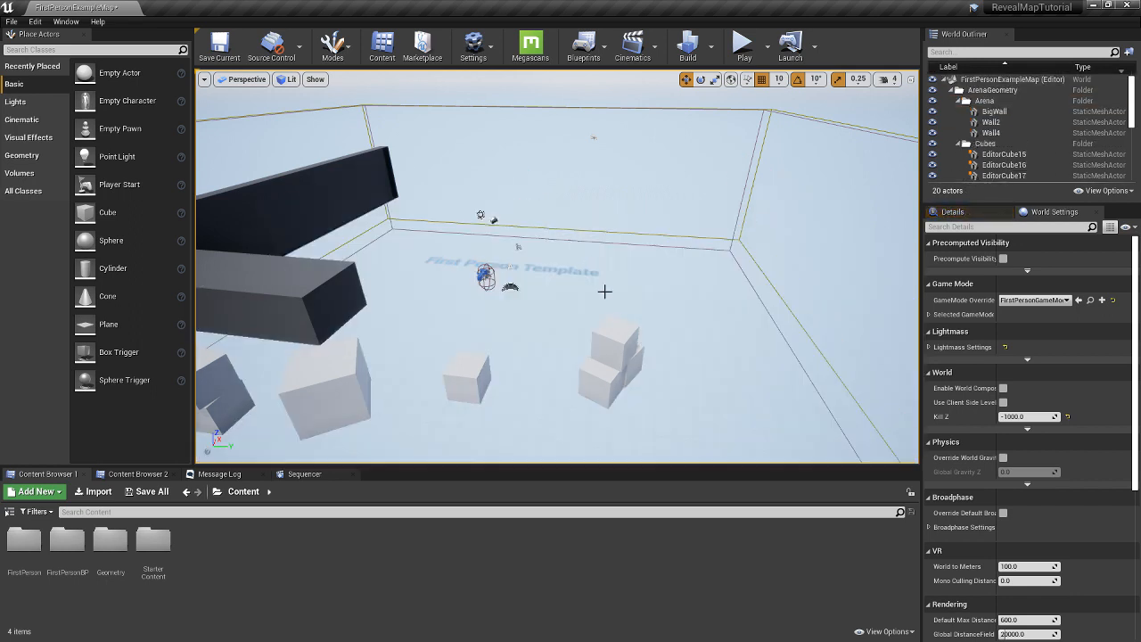
Delete the three cubes of the near stack and the single cube beside it.
left_click(617, 341)
key("Delete")
left_click(624, 356)
key("Delete")
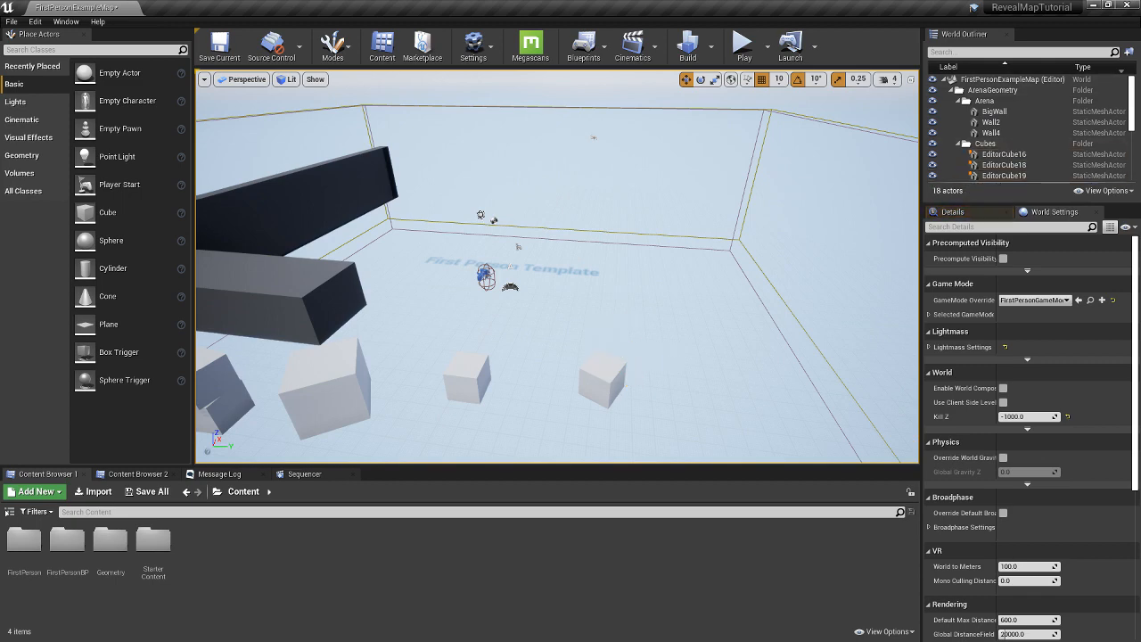
left_click(606, 367)
key("Delete")
left_click(486, 370)
key("Delete")
Delete the large near cube, the long block behind it and the arena's left side wall.
left_click(321, 374)
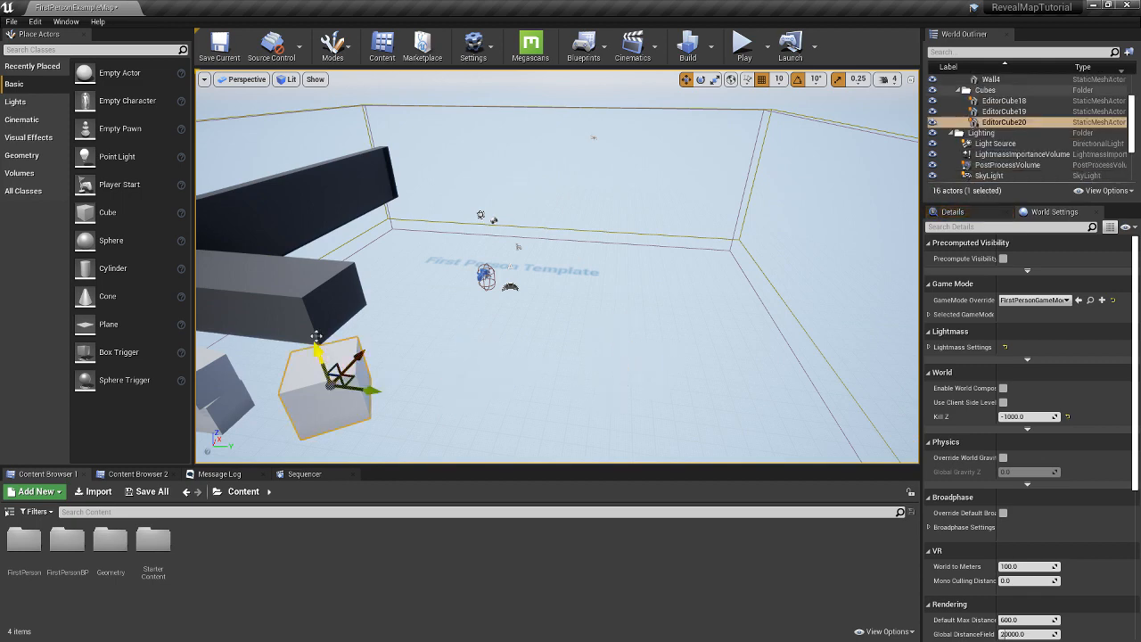
key("Delete")
left_click(307, 314)
key("Delete")
left_click(295, 219)
right_click_drag(295, 218, 170, 249)
key("Delete")
Delete the last two cubes and the one remaining arena wall.
left_click(484, 260)
key("Delete")
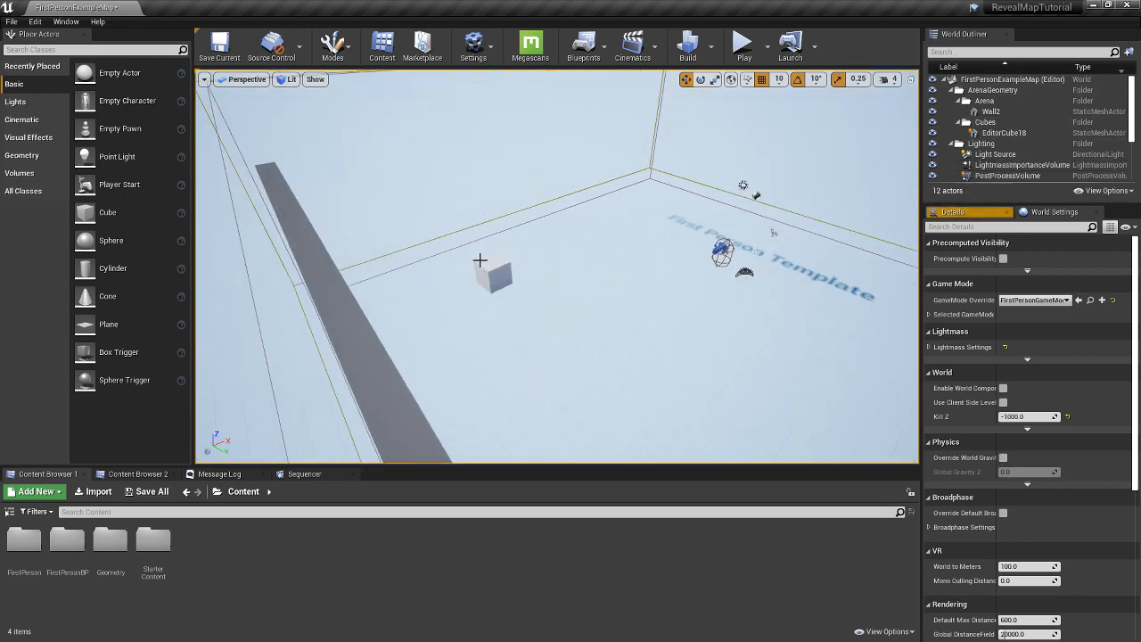
left_click(479, 266)
key("Delete")
left_click(341, 293)
key("Delete")
Delete the First Person Template text label from the level.
right_click_drag(341, 293, 494, 293)
left_click(547, 244)
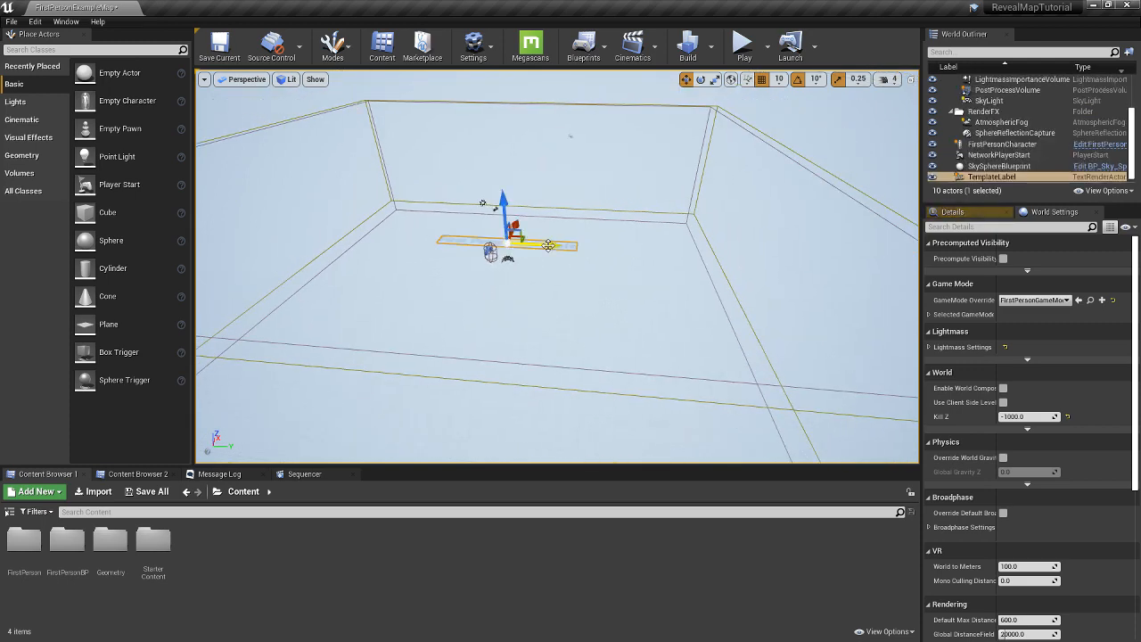
key("Delete")
Create a new landscape with 63x63 quads, 1x1 section and 8 x 8 components, and return to Select mode.
left_click(332, 46)
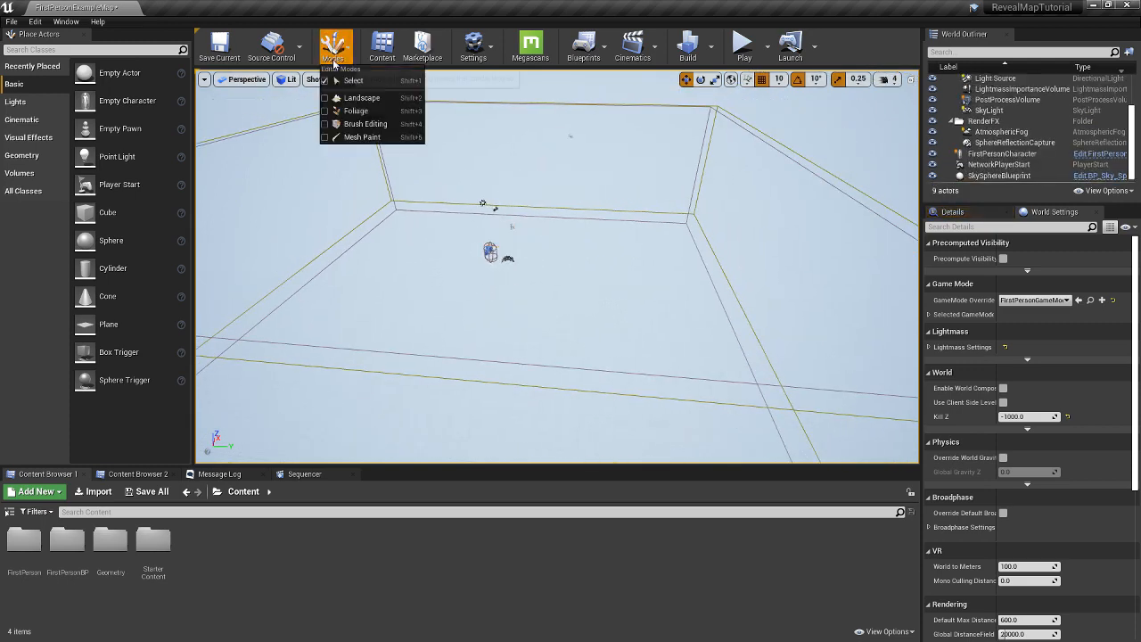
left_click(360, 97)
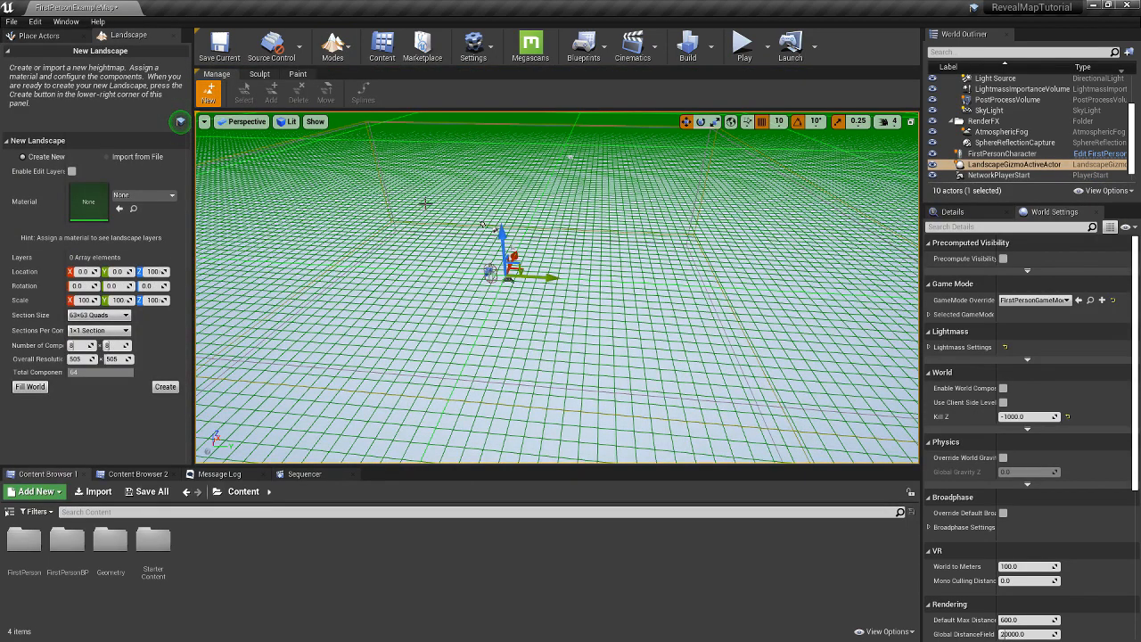
right_click_drag(425, 204, 425, 134)
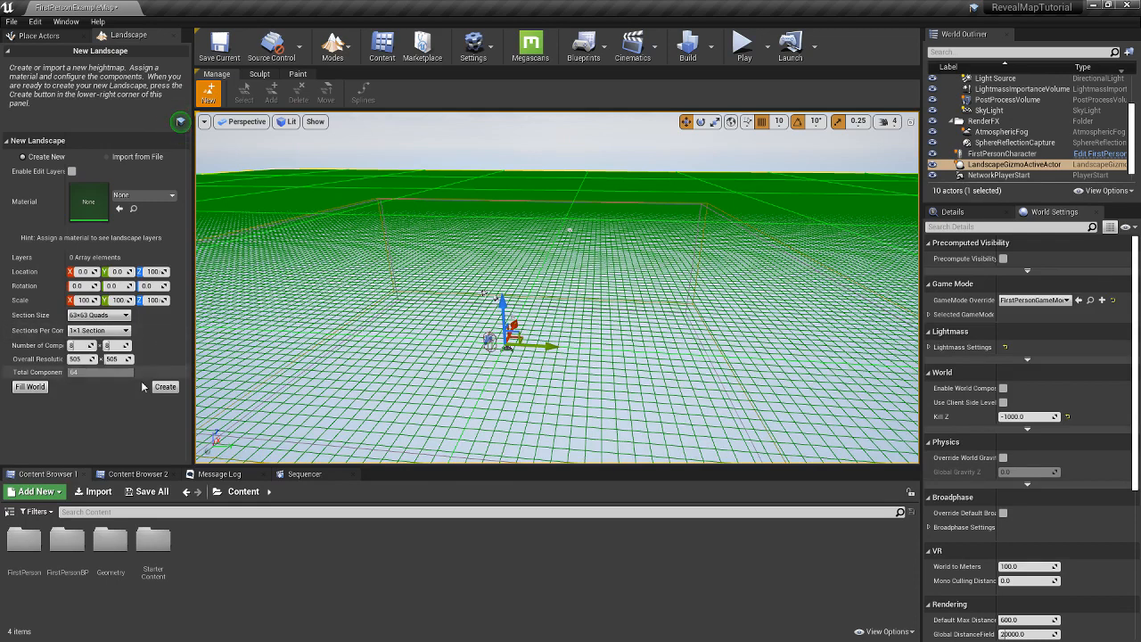
left_click(167, 388)
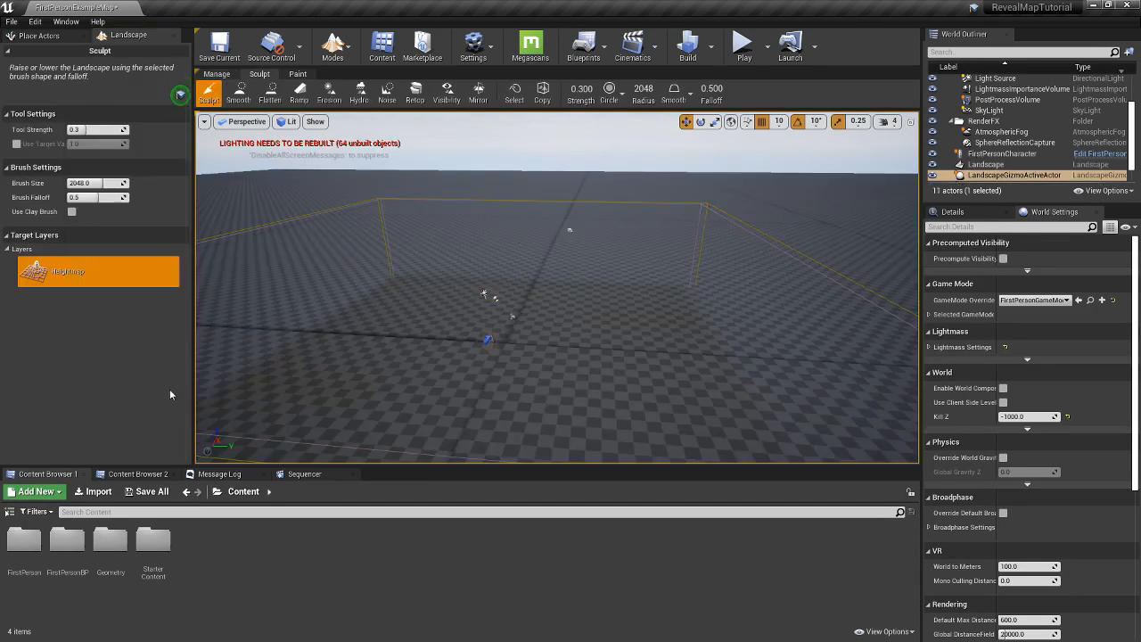
left_click(341, 54)
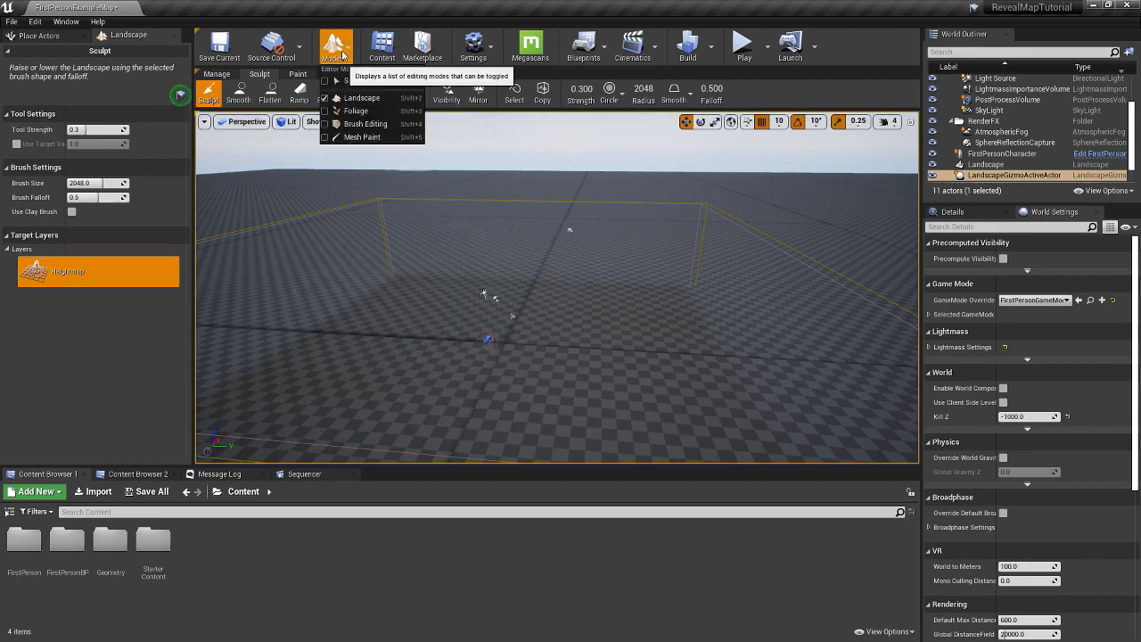
left_click(346, 81)
Select the new landscape and examine its extent and edges around the level from several angles.
right_click_drag(452, 159, 562, 177)
left_click(492, 217)
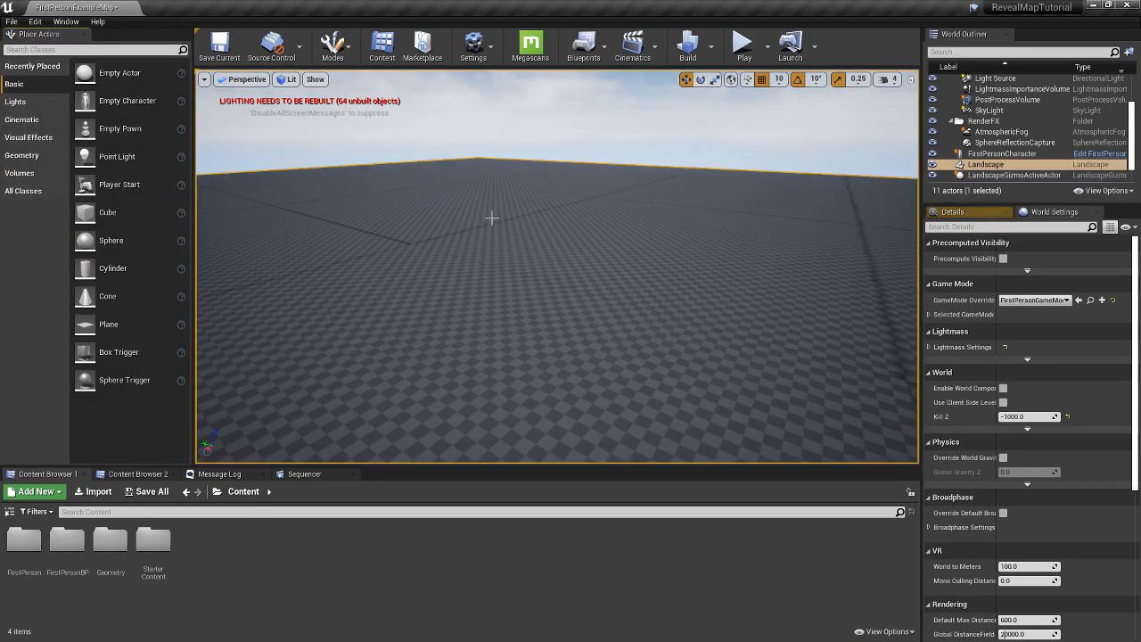
right_click_drag(492, 217, 492, 218)
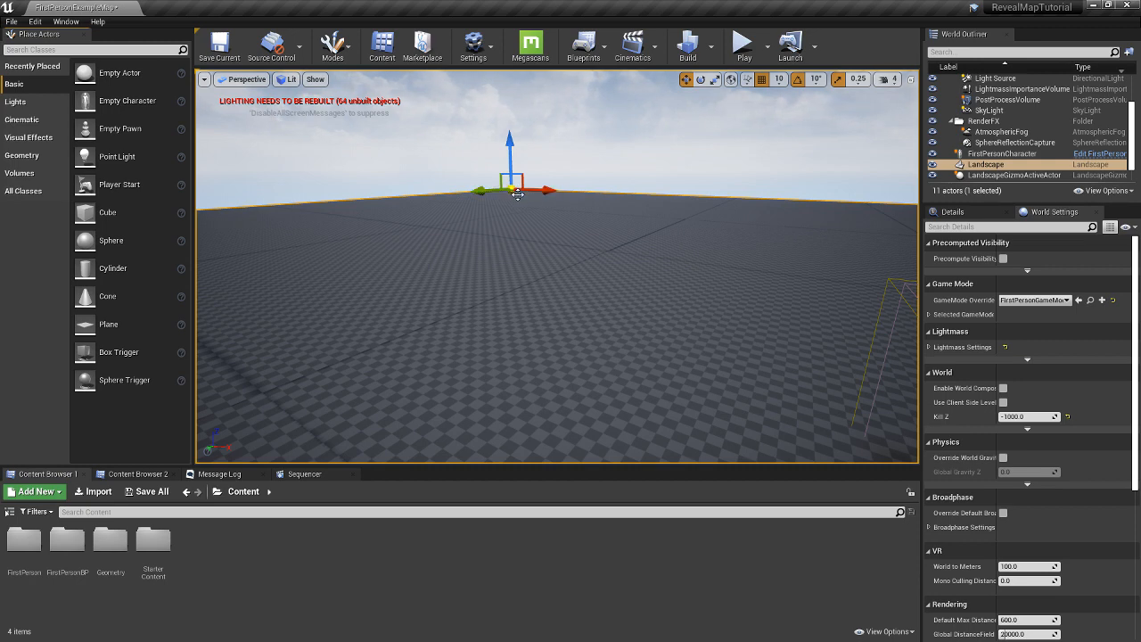
key("f")
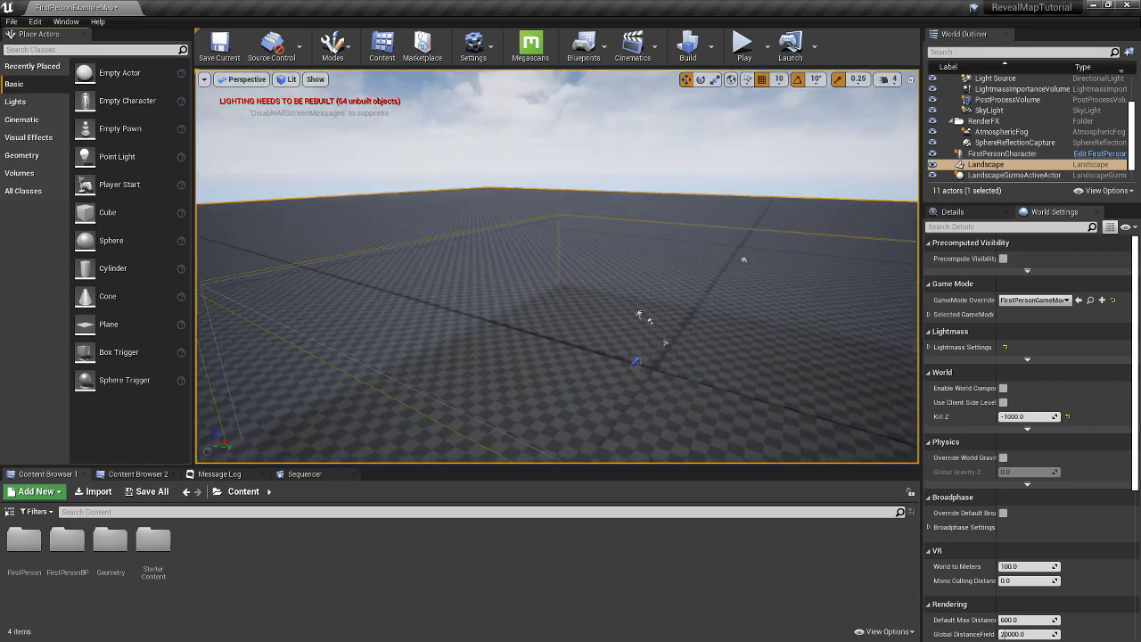
right_click_drag(550, 219, 374, 213)
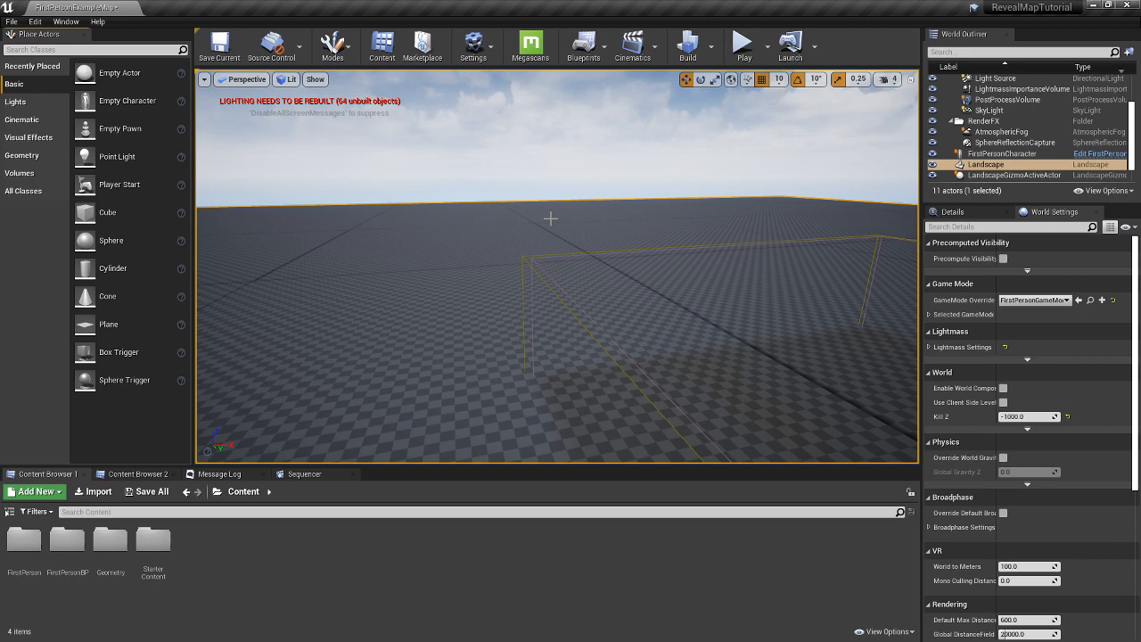
right_click_drag(558, 217, 615, 224)
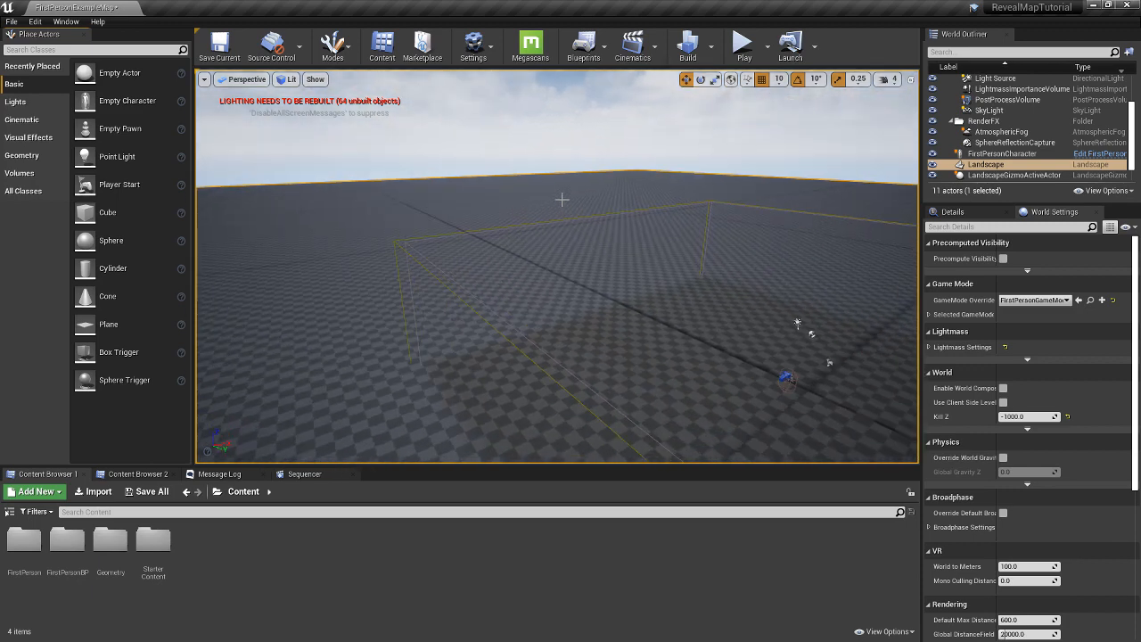
right_click_drag(562, 200, 470, 190)
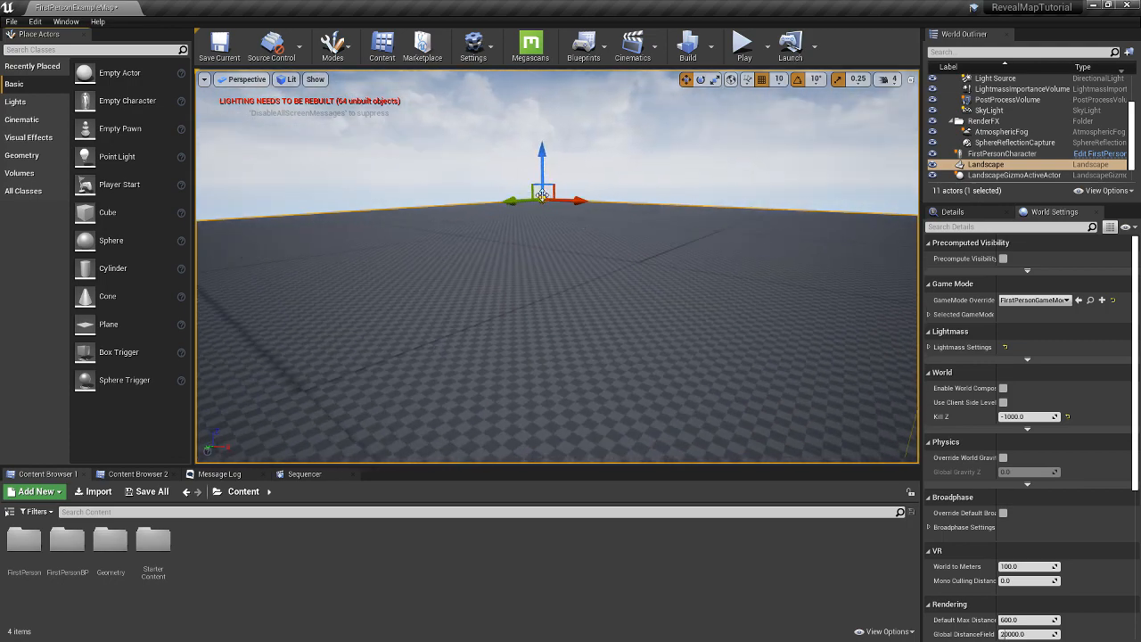
right_click_drag(542, 198, 601, 242)
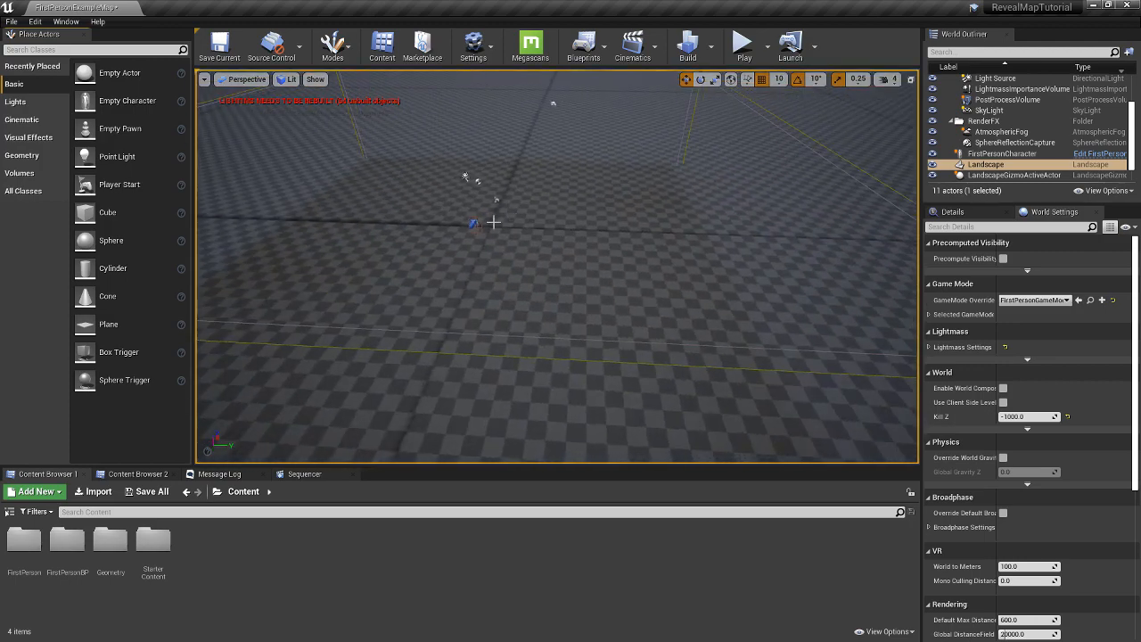
right_click_drag(489, 232, 357, 183)
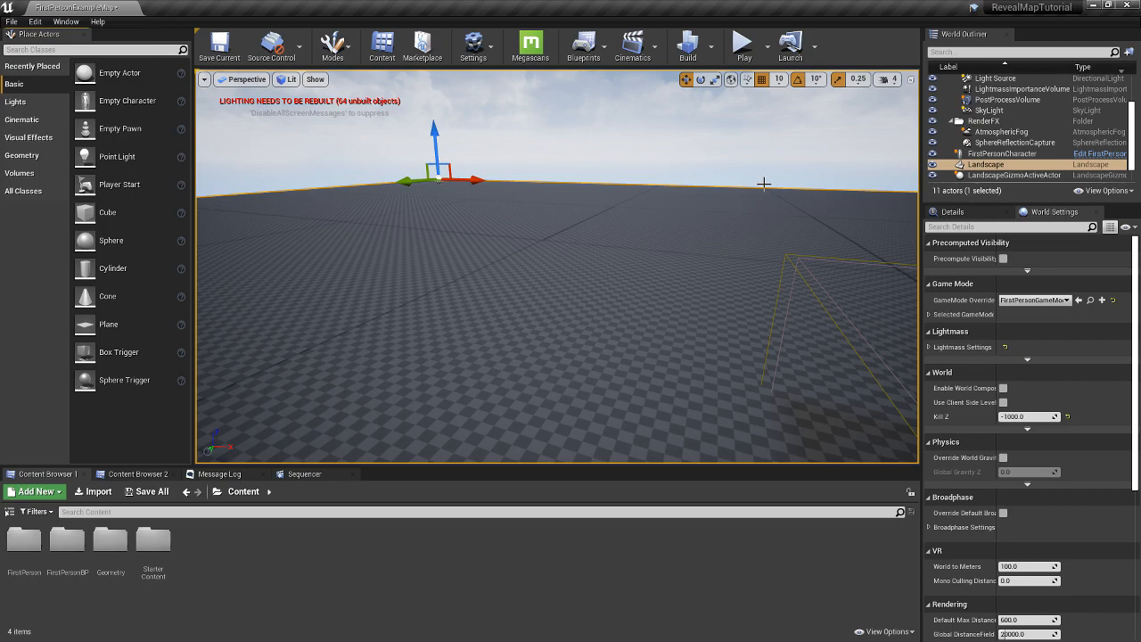
right_click_drag(869, 314, 915, 339)
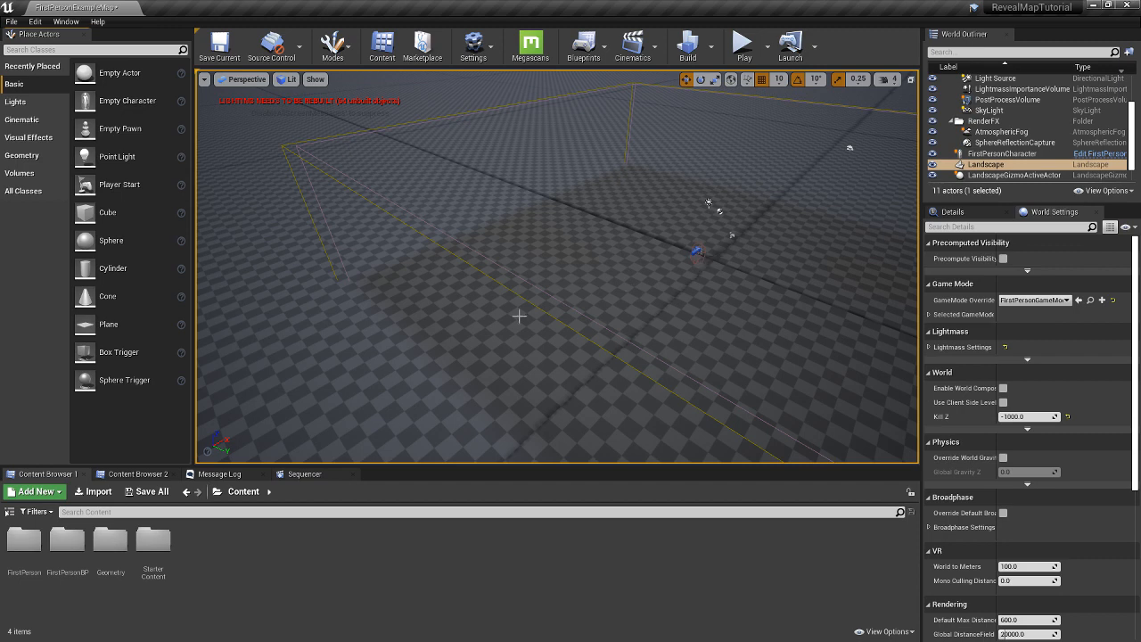
Create a folder named MapMechanic in the Content folder and open it.
right_click(303, 542)
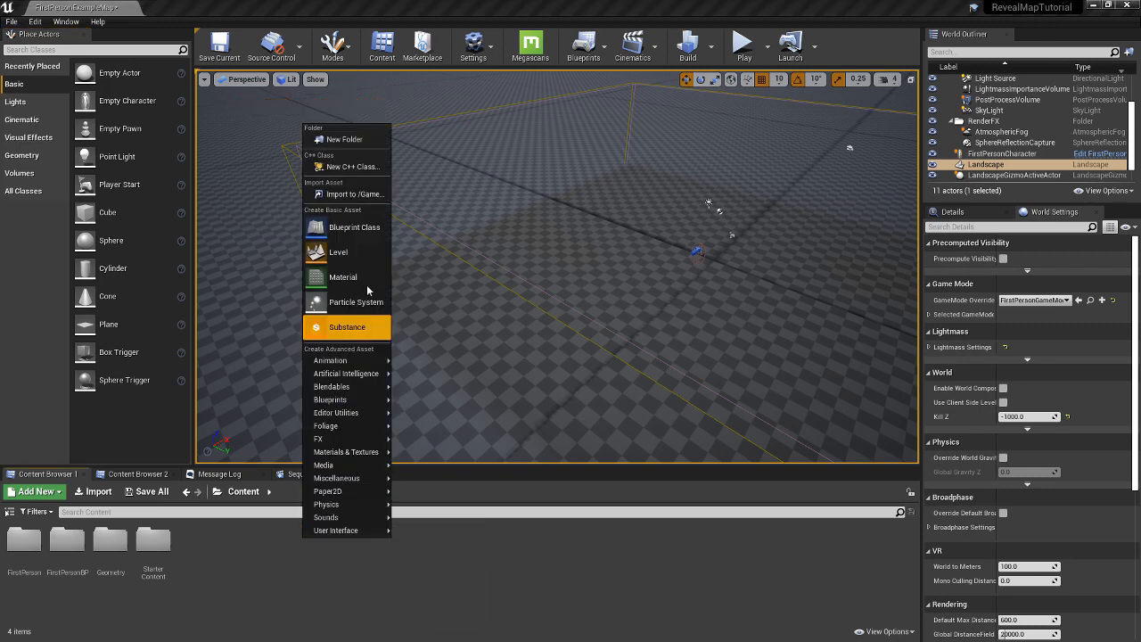
left_click(353, 140)
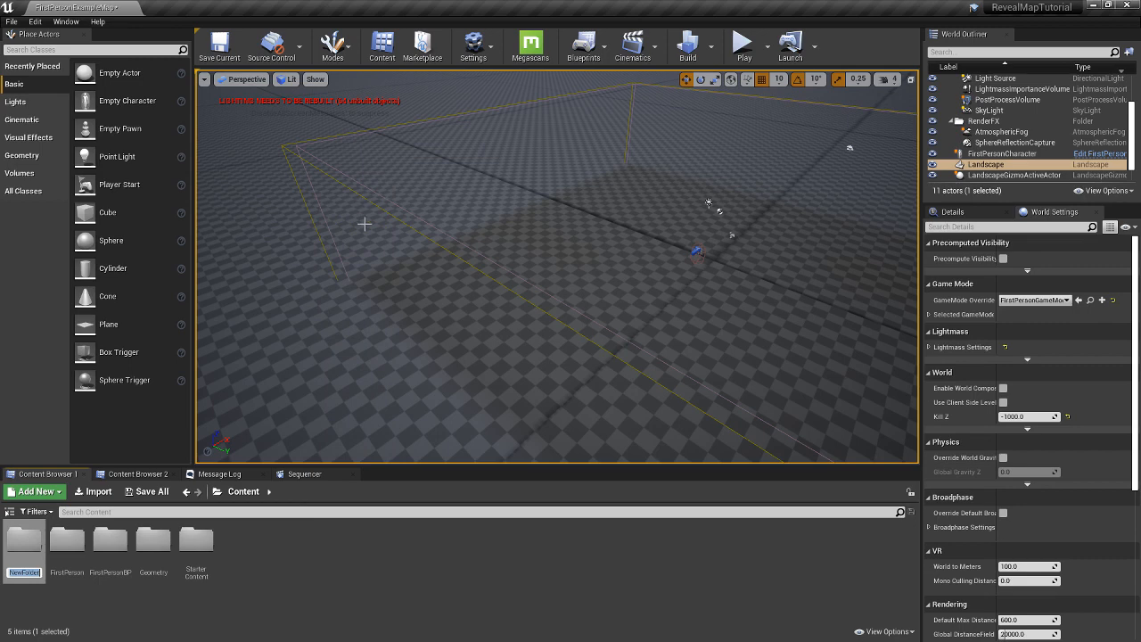
type("Map")
type("Mech")
type("anic")
key("Return")
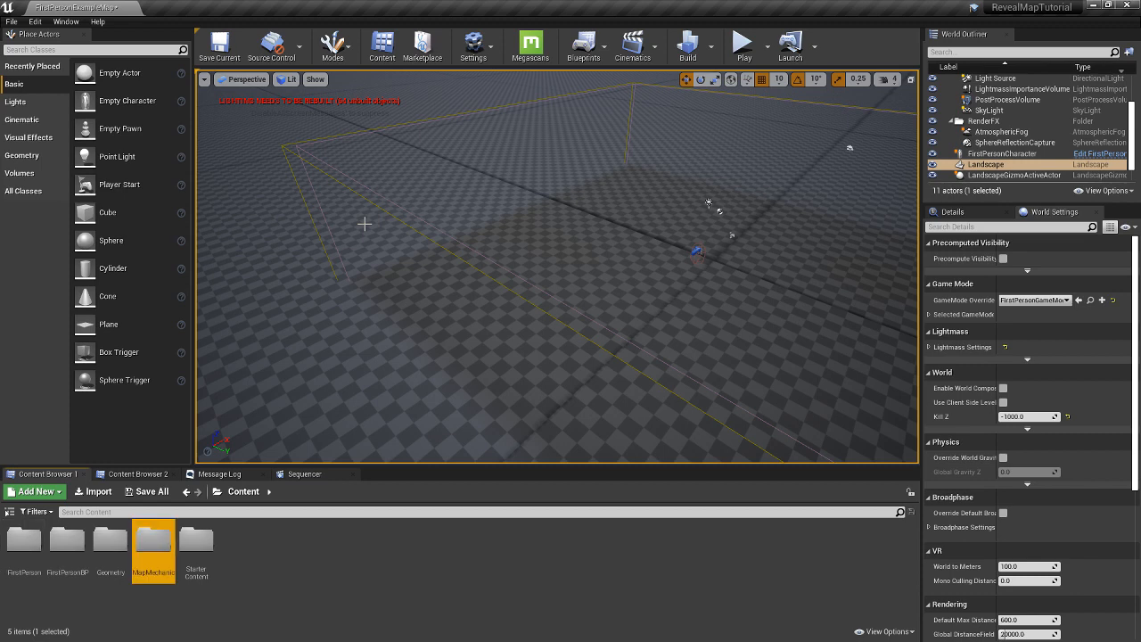
key("Return")
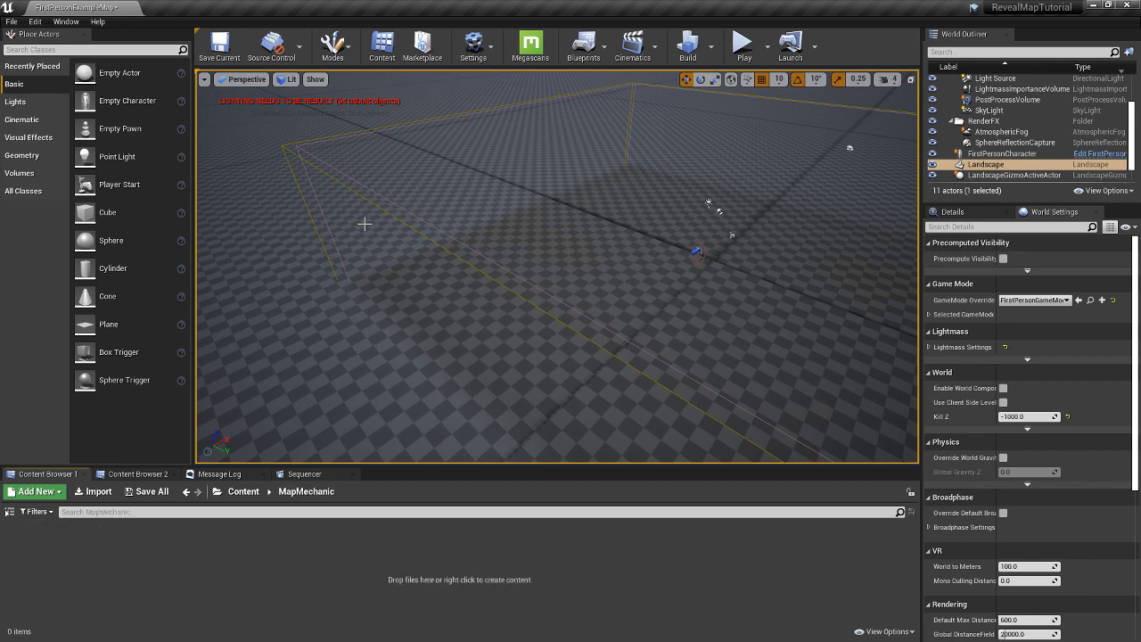
Create two materials named Map and Brush in the MapMechanic folder.
right_click(436, 545)
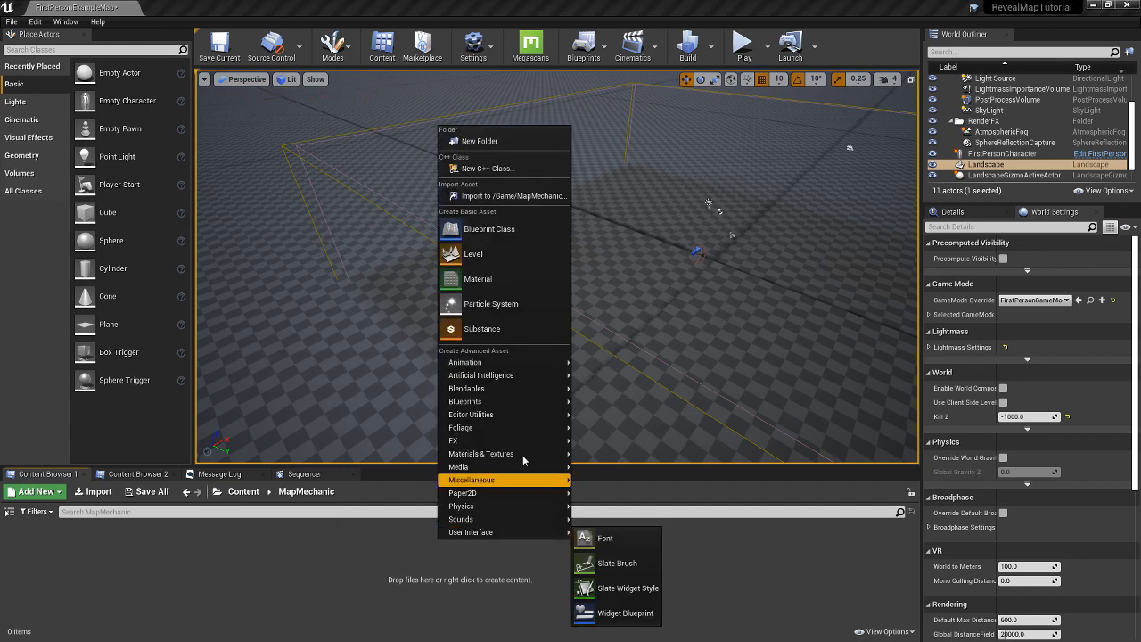
left_click(499, 279)
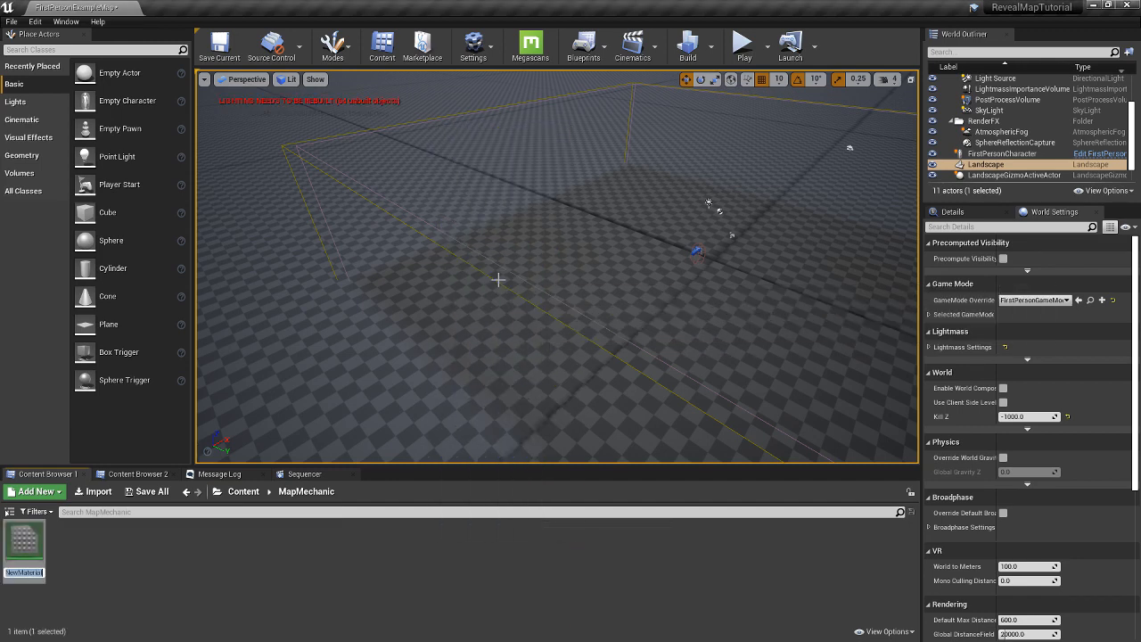
type("Map")
key("Return")
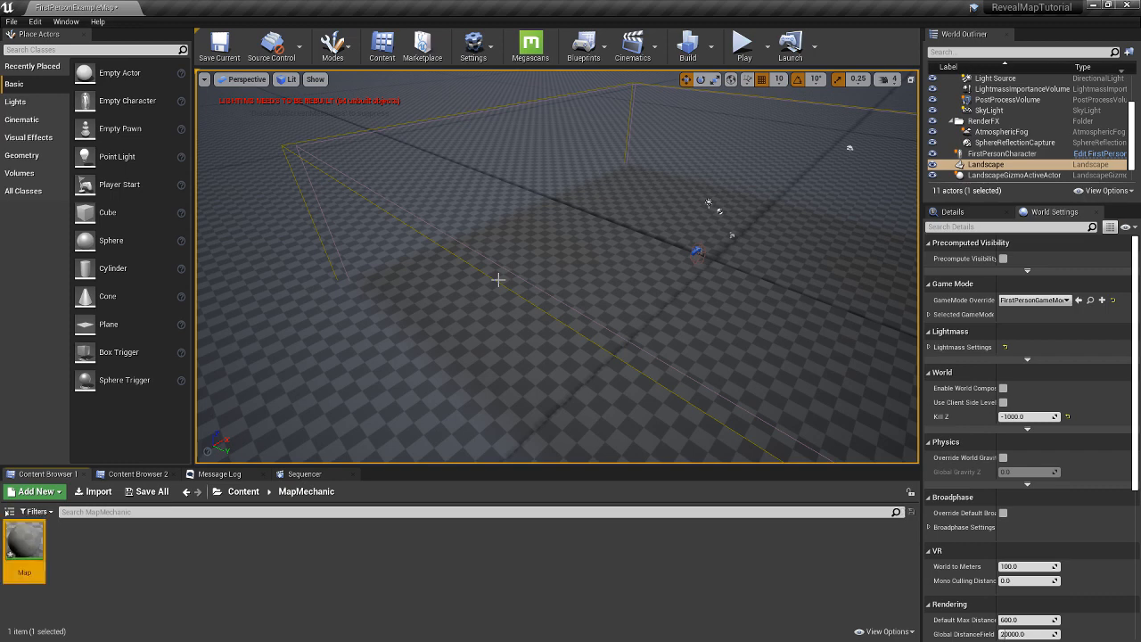
right_click(432, 546)
left_click(491, 286)
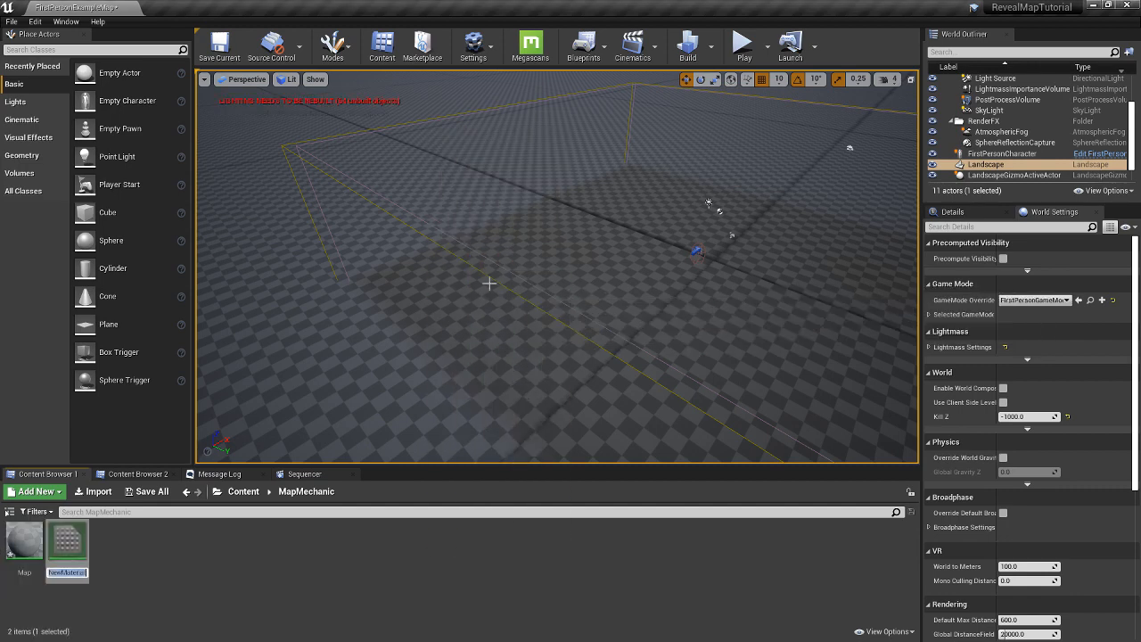
type("Brush")
key("Return")
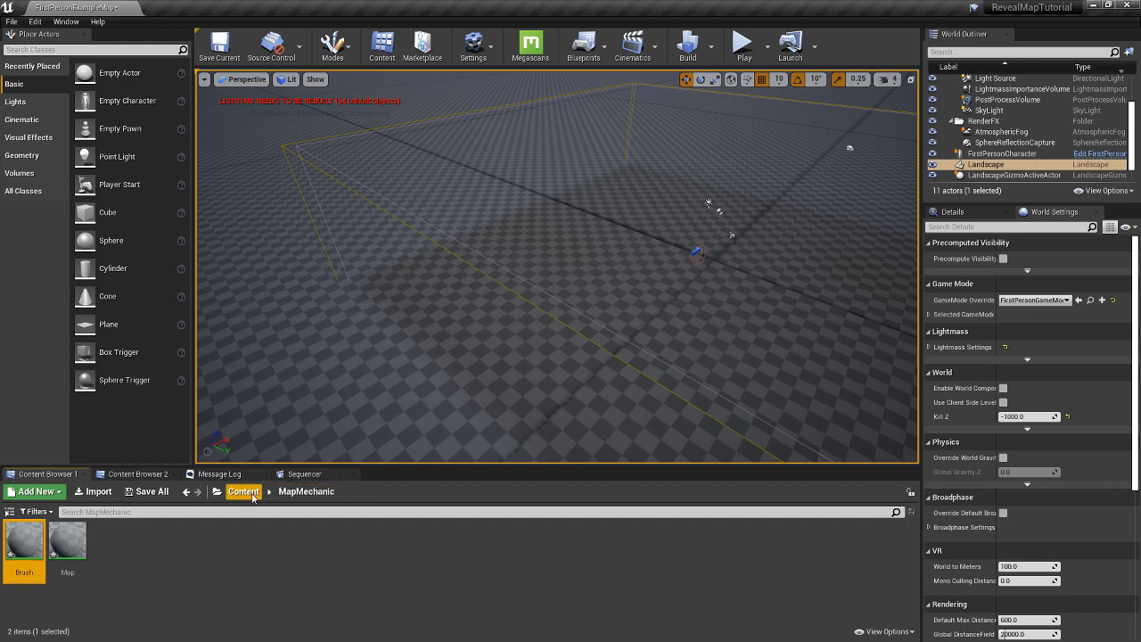
Create a Render Target texture in the MapMechanic folder, accepting its default name.
right_click(409, 545)
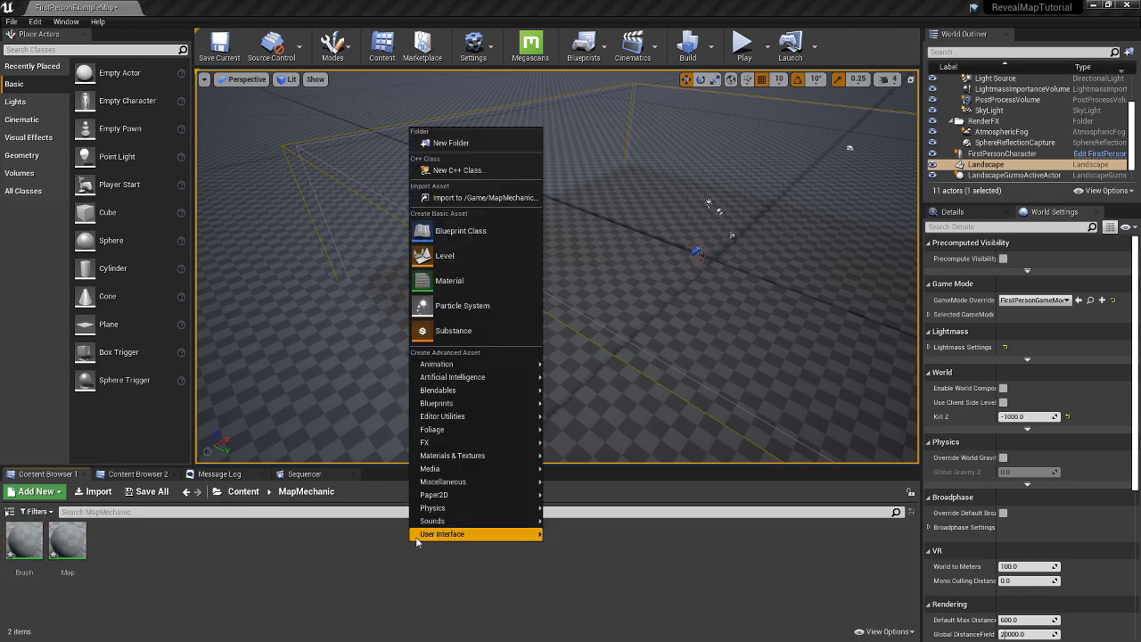
mouse_move(476, 460)
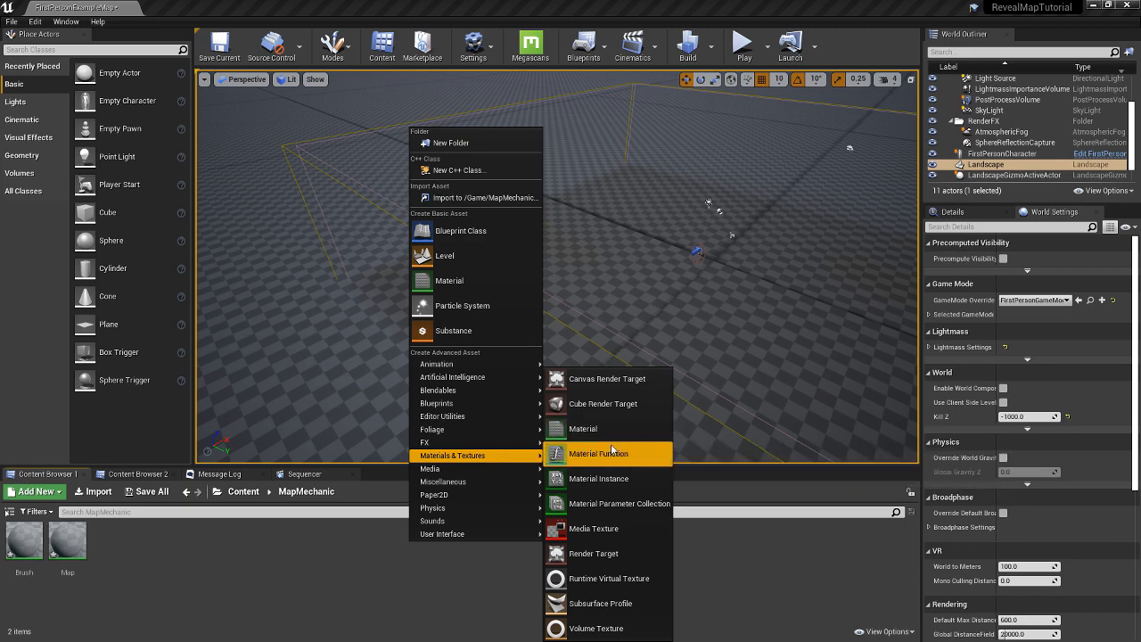
left_click(600, 553)
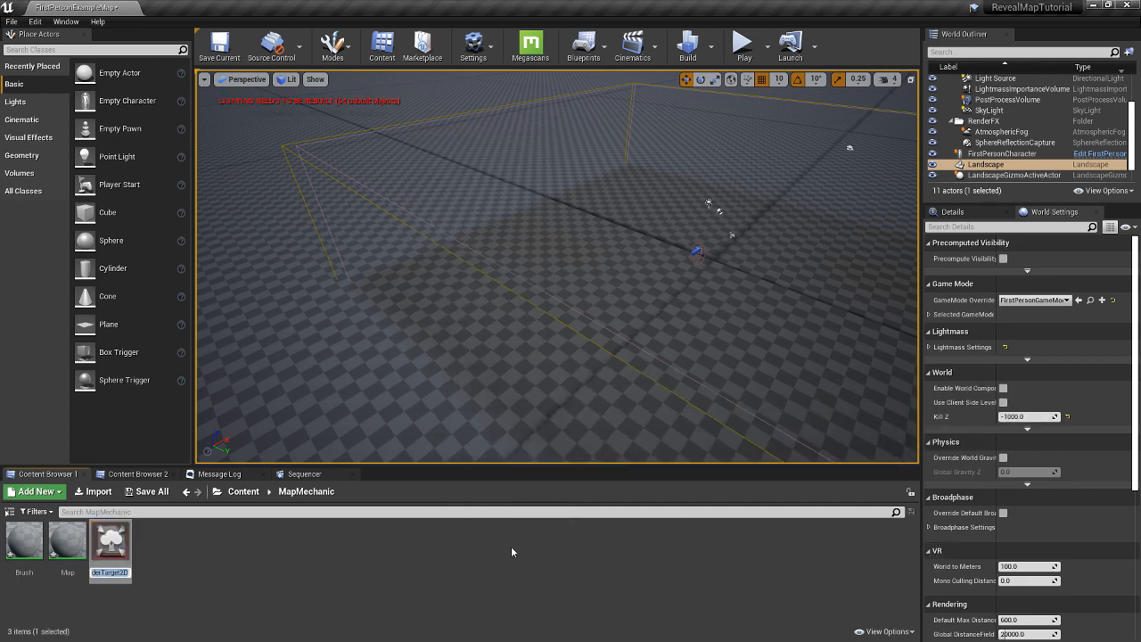
key("Return")
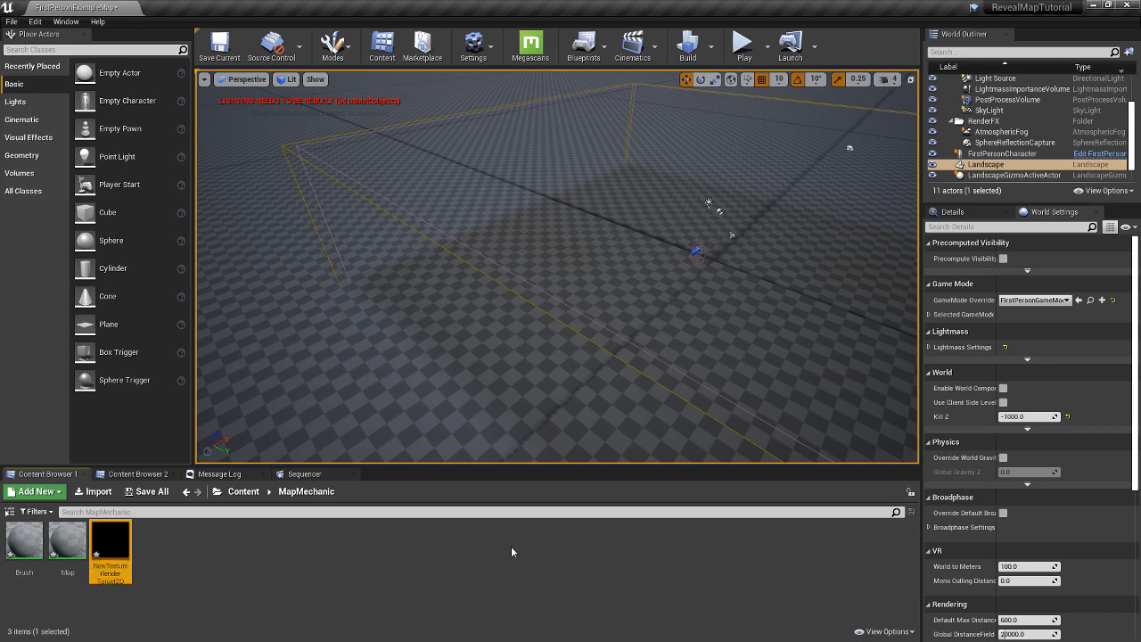
Rename the new render target as MapRenderTarget.
mouse_move(123, 570)
key("F2")
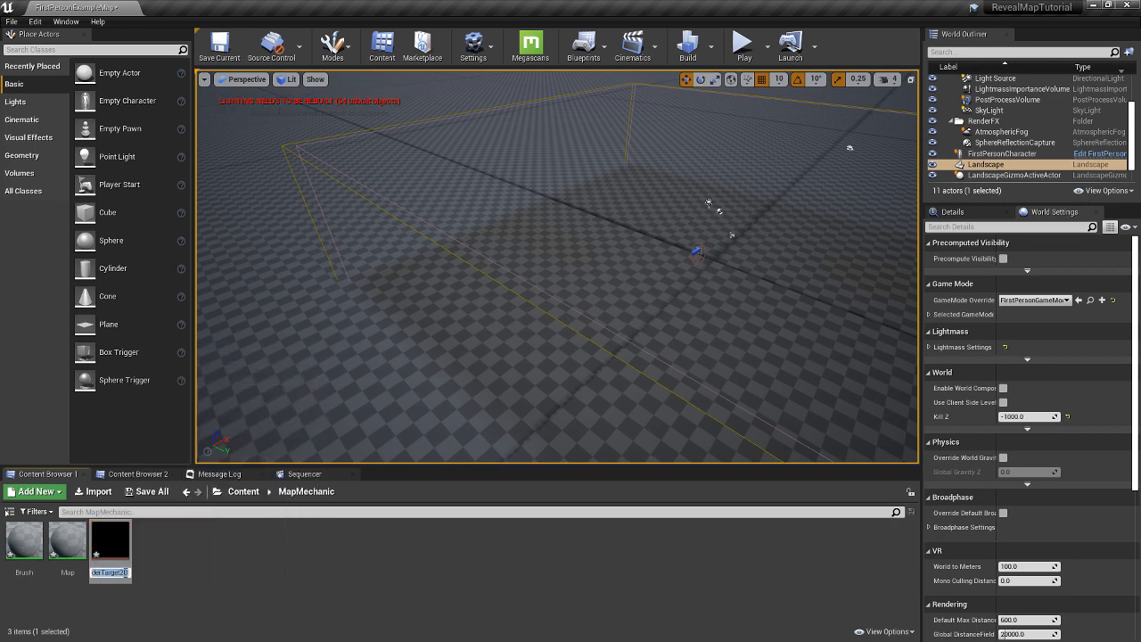
left_click(116, 574)
key("BackSpace")
key("BackSpace")
key("BackSpace")
key("BackSpace")
key("BackSpace")
type("g")
key("Home")
type("Map")
key("Return")
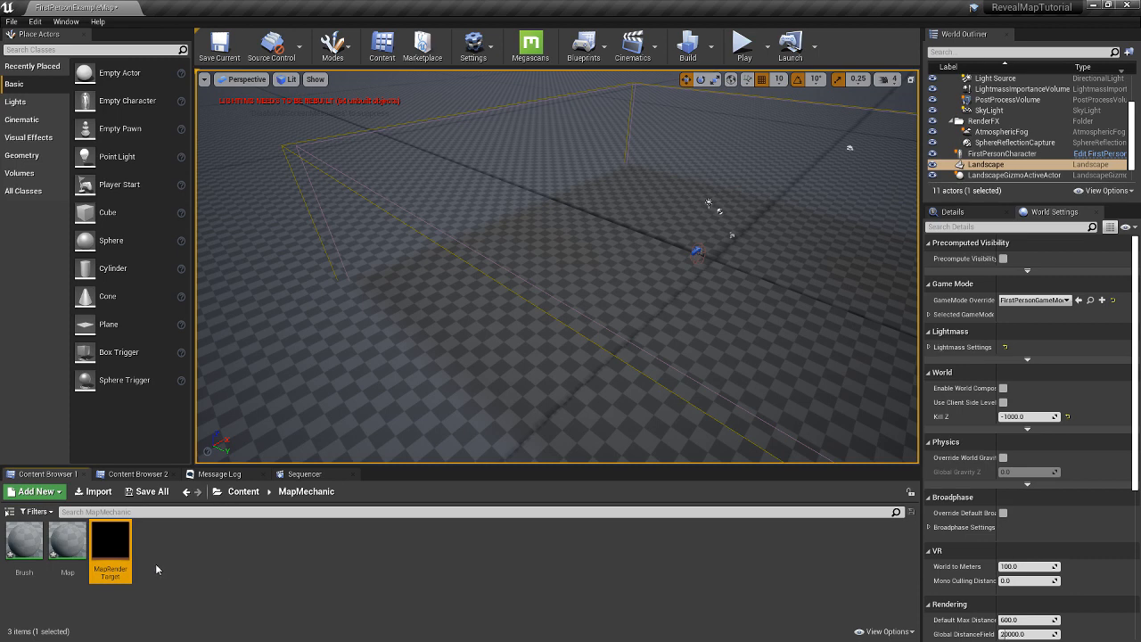
Import the ParchmentScaled image from the Textures Map folder into MapMechanic.
right_click(298, 538)
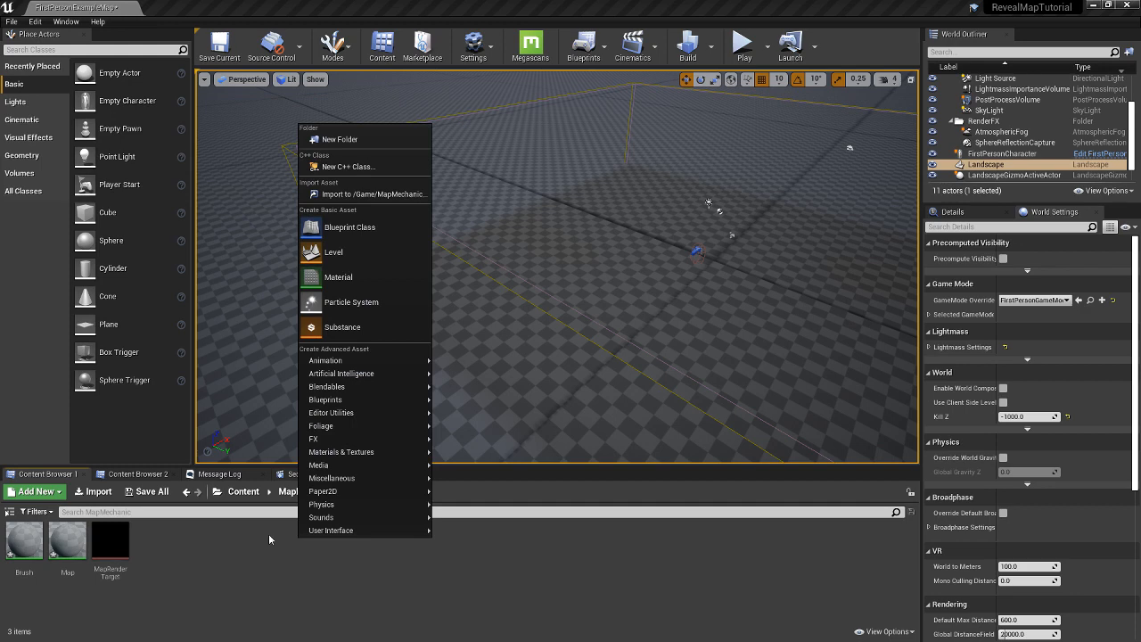
left_click(268, 533)
left_click(98, 491)
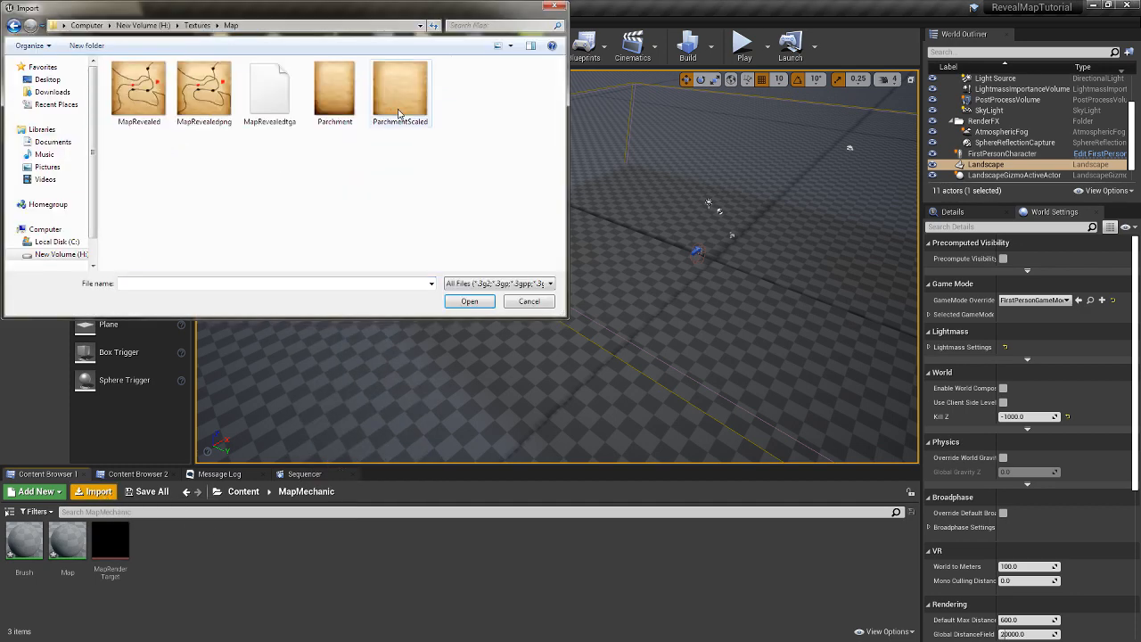
left_click(403, 97)
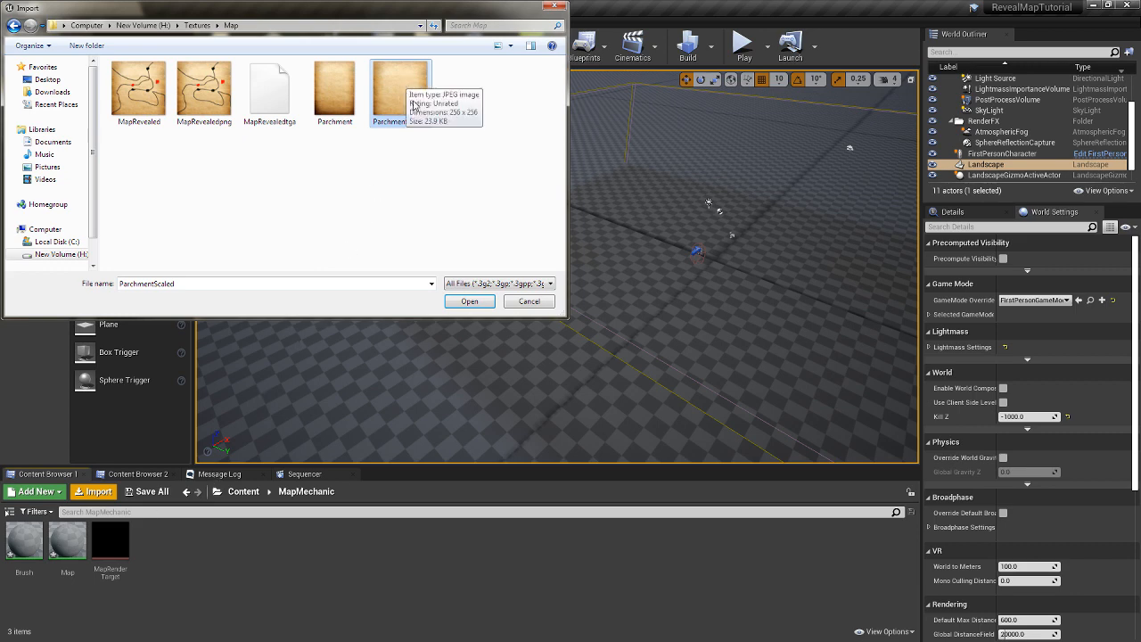
left_click(467, 301)
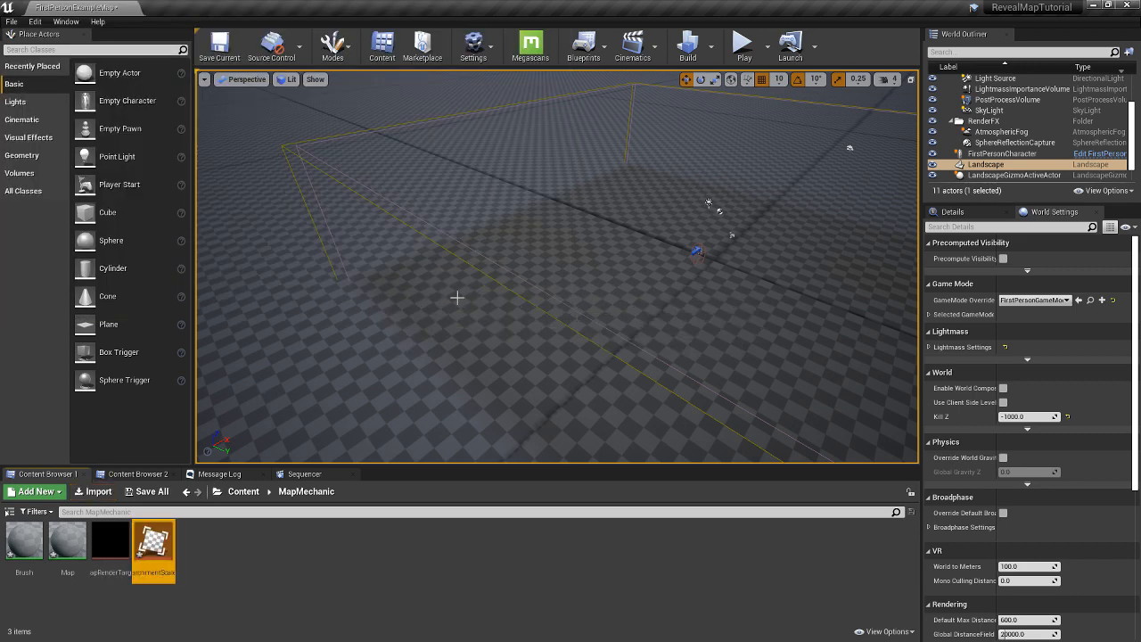
Import the MapRevealed image from the Textures Map folder into MapMechanic.
left_click(98, 492)
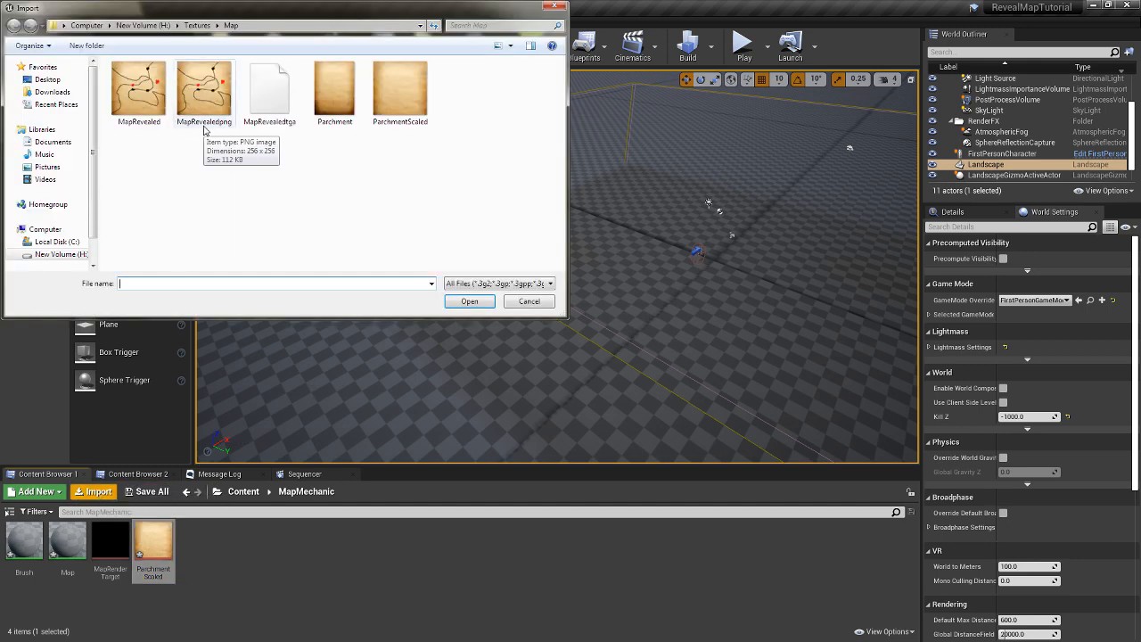
left_click(156, 103)
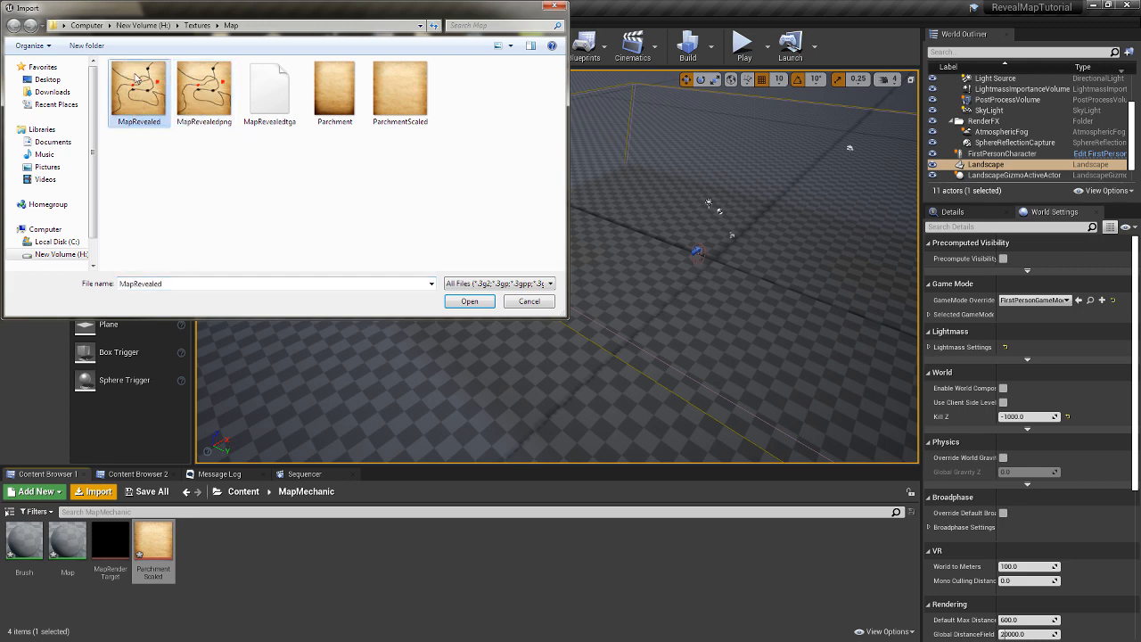
left_click(469, 301)
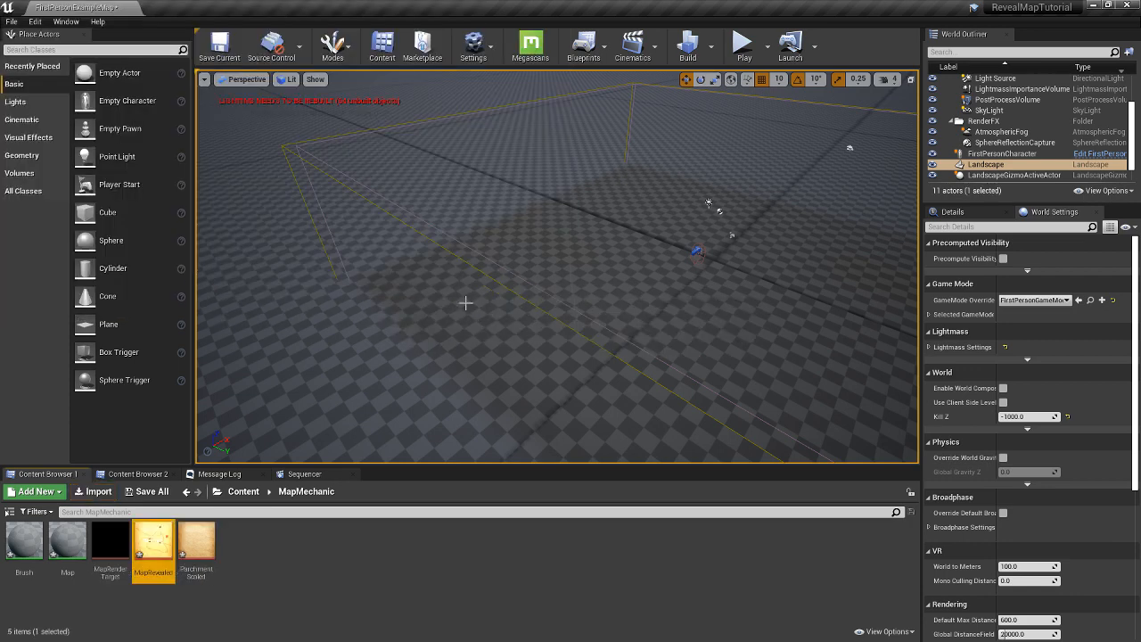
left_click(317, 539)
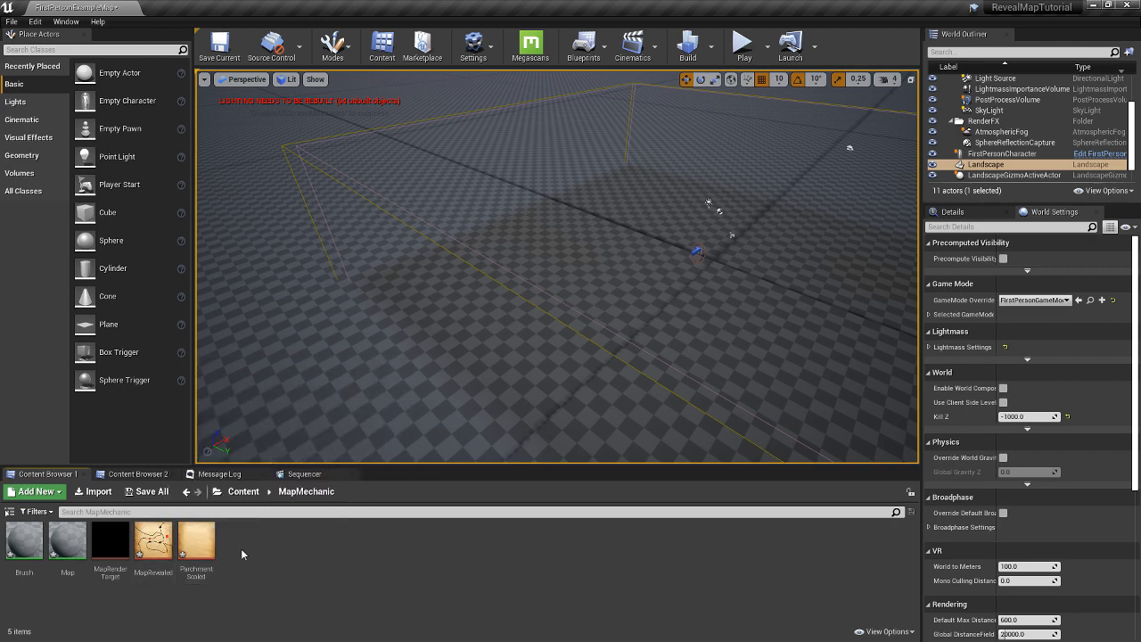
Create a Widget Blueprint in the MapMechanic folder and name it MainWidget.
right_click(330, 539)
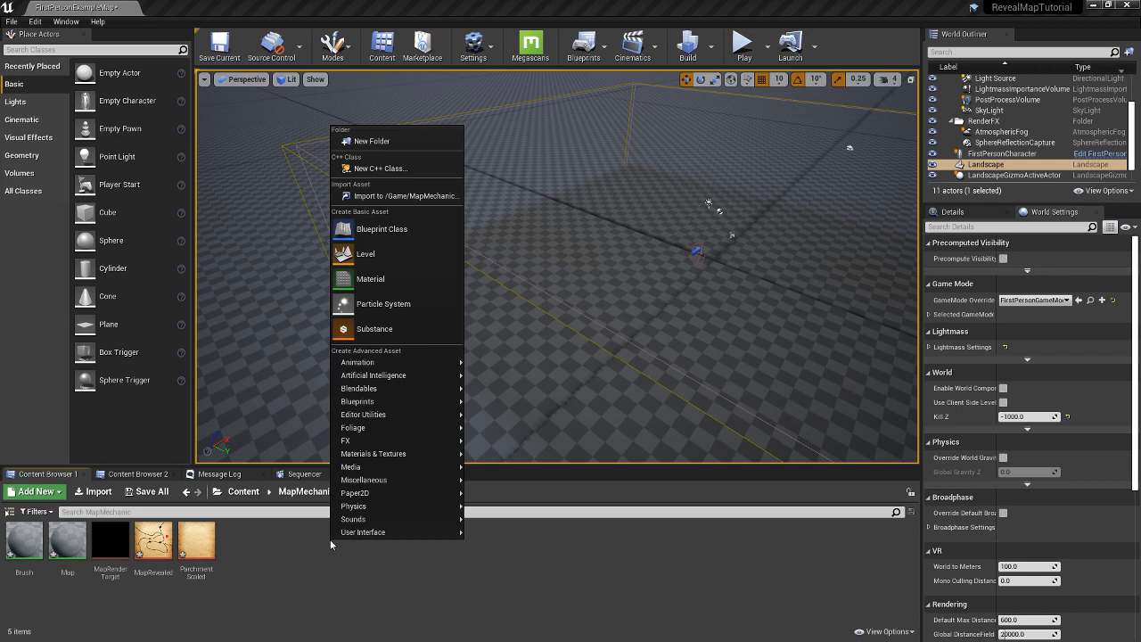
mouse_move(419, 532)
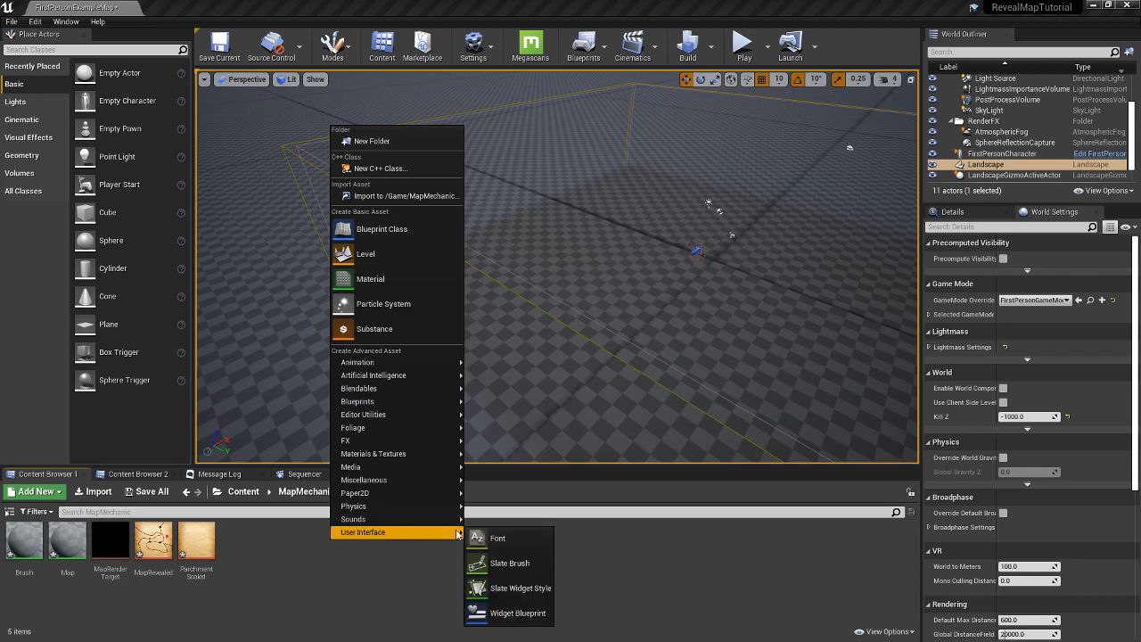
left_click(499, 613)
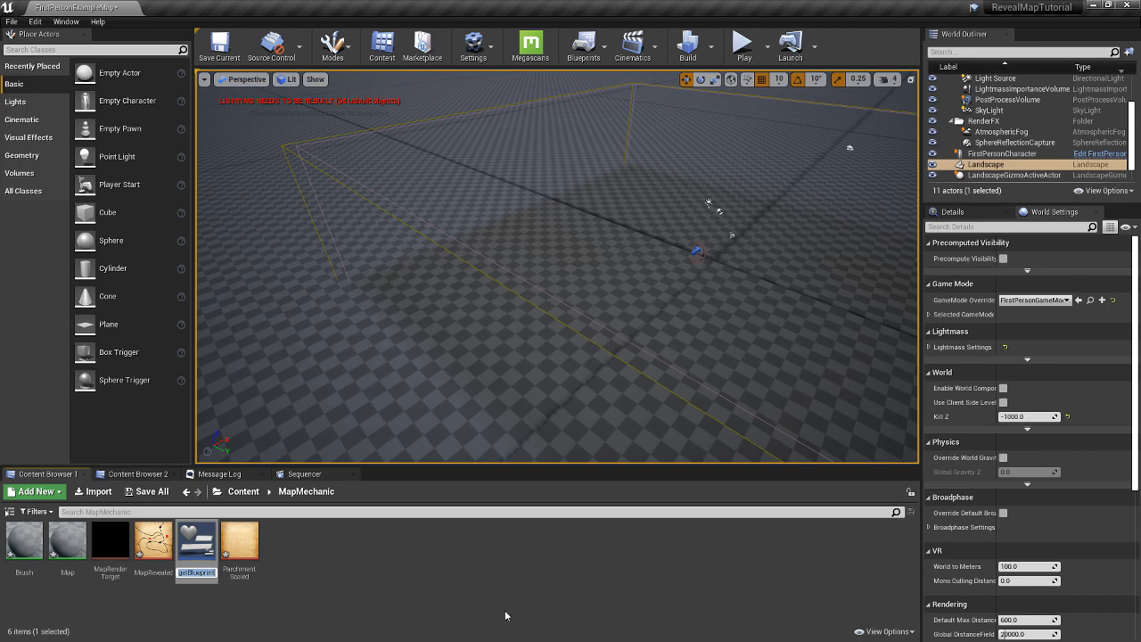
key("Right")
key("BackSpace")
key("BackSpace")
key("BackSpace")
key("BackSpace")
key("BackSpace")
key("BackSpace")
key("BackSpace")
key("BackSpace")
key("BackSpace")
key("BackSpace")
type("t")
key("BackSpace")
key("BackSpace")
key("BackSpace")
type("Main")
key("Return")
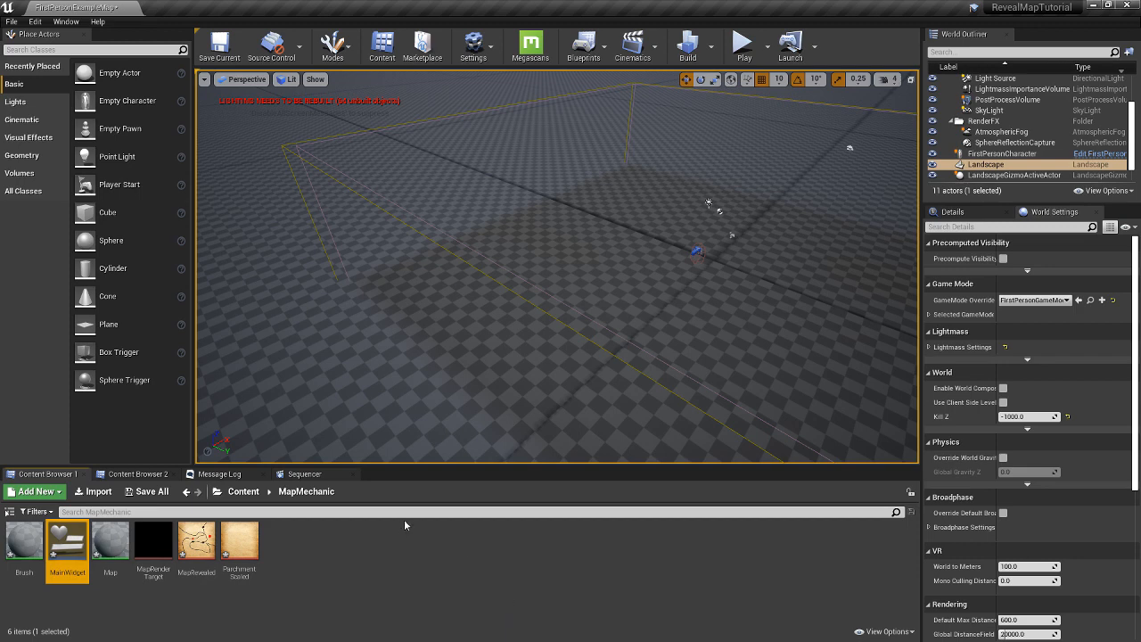
Open the Brush material and set its blend mode to Additive and its shading model to Unlit.
double_click(32, 543)
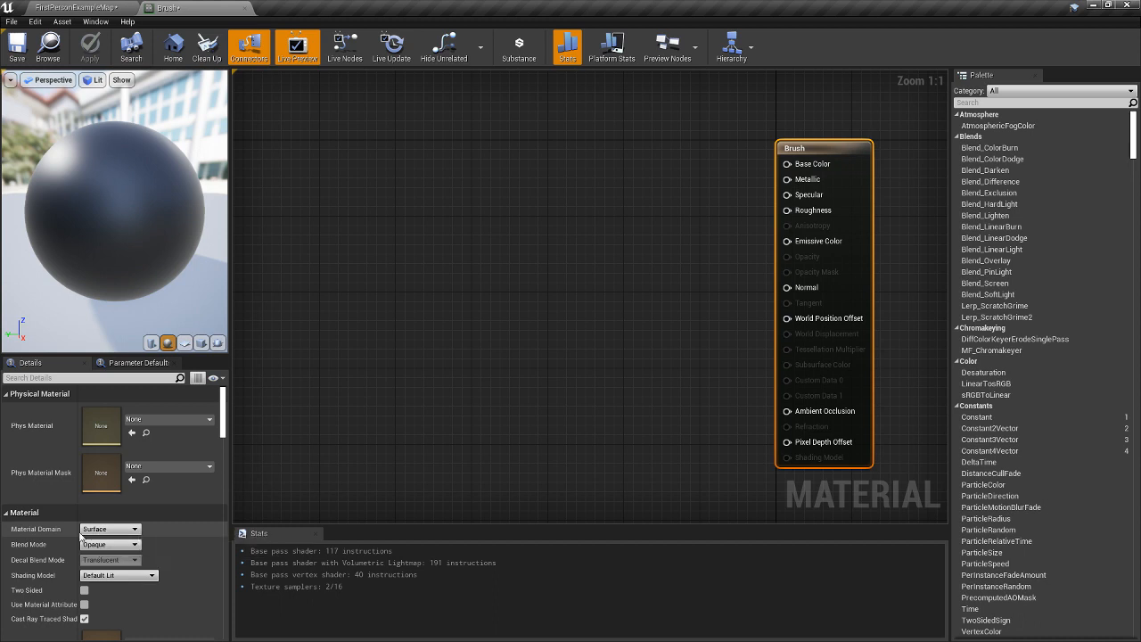
left_click(132, 530)
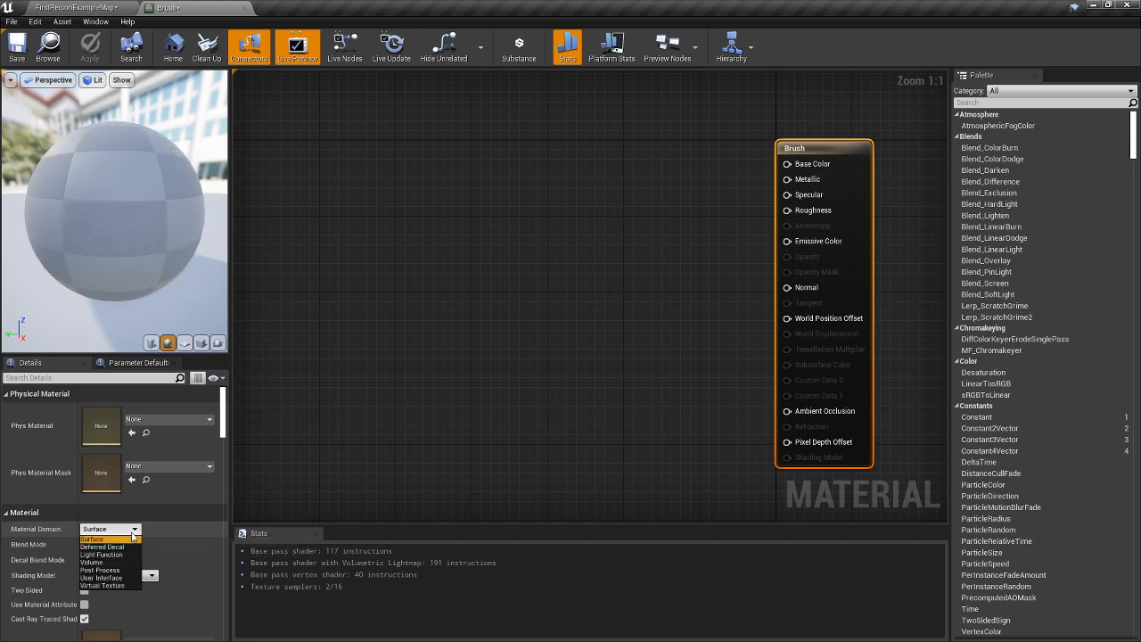
left_click(132, 537)
left_click(127, 544)
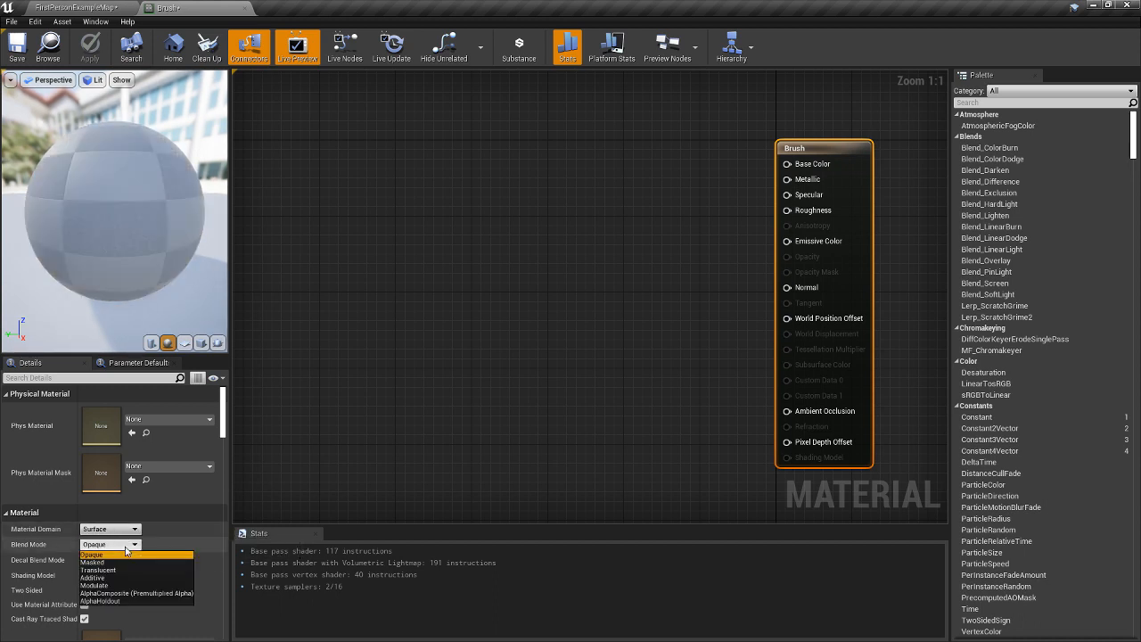
left_click(107, 577)
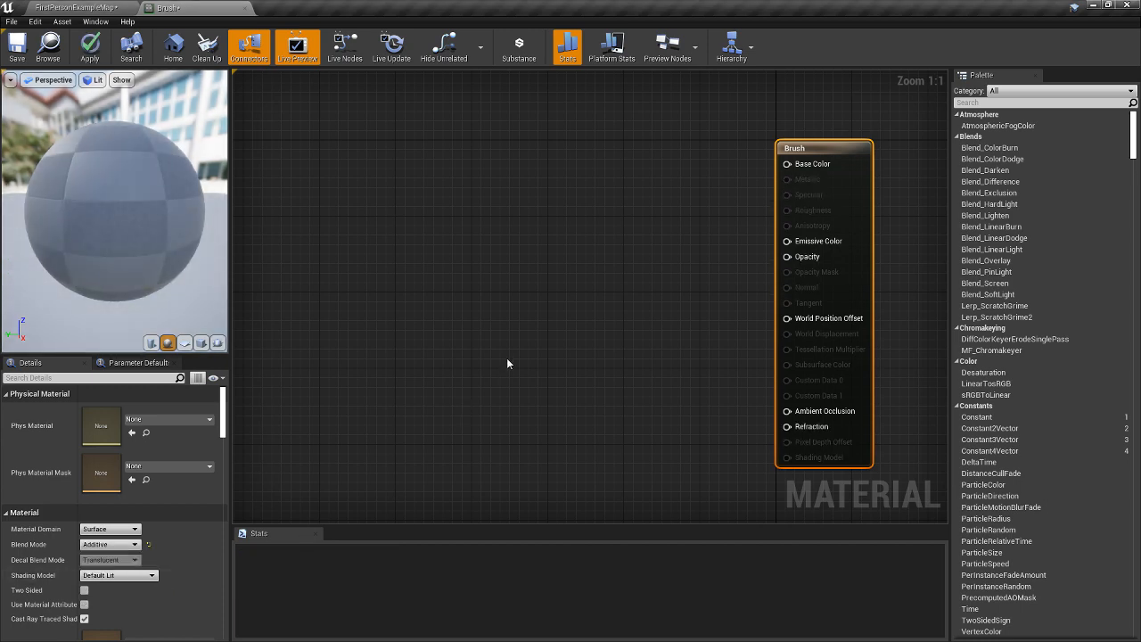
right_click_drag(508, 359, 521, 358)
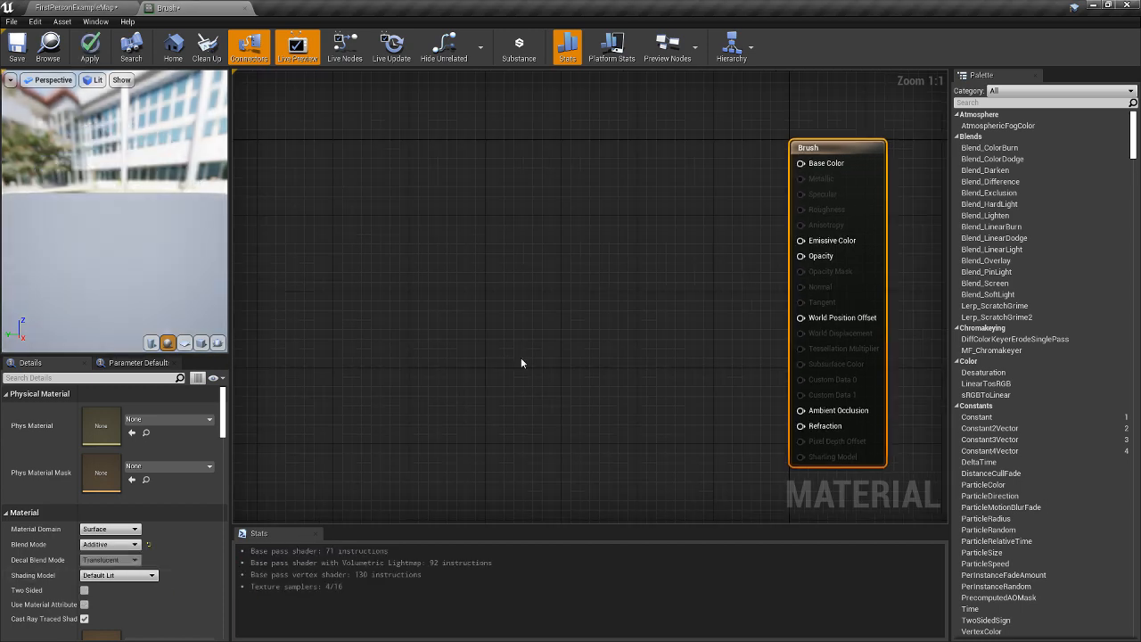
left_click(156, 576)
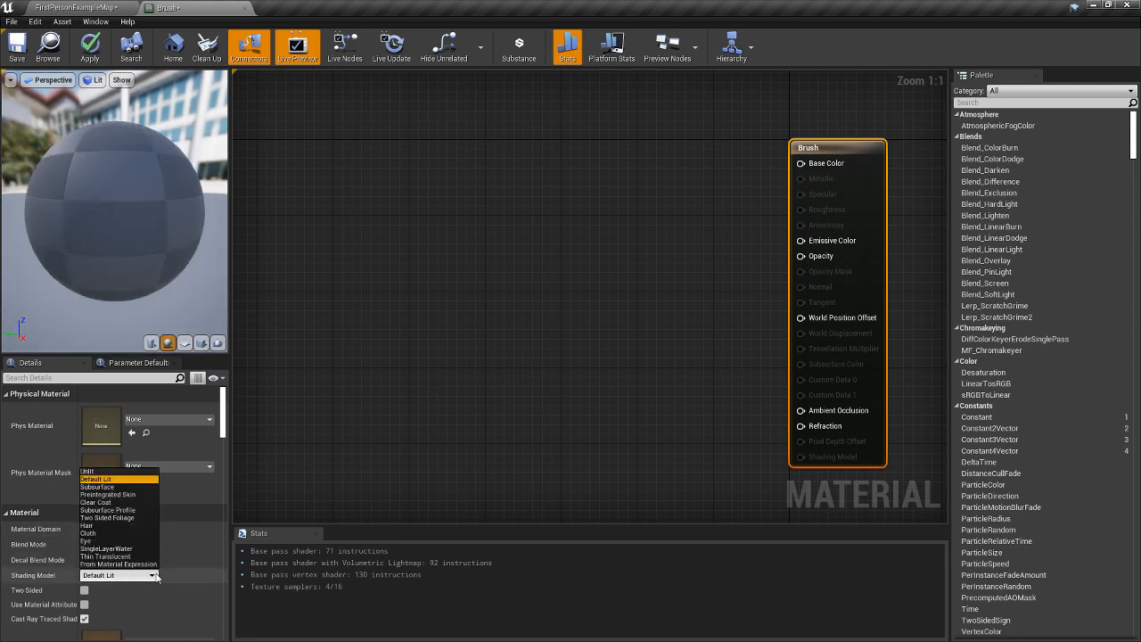
left_click(125, 470)
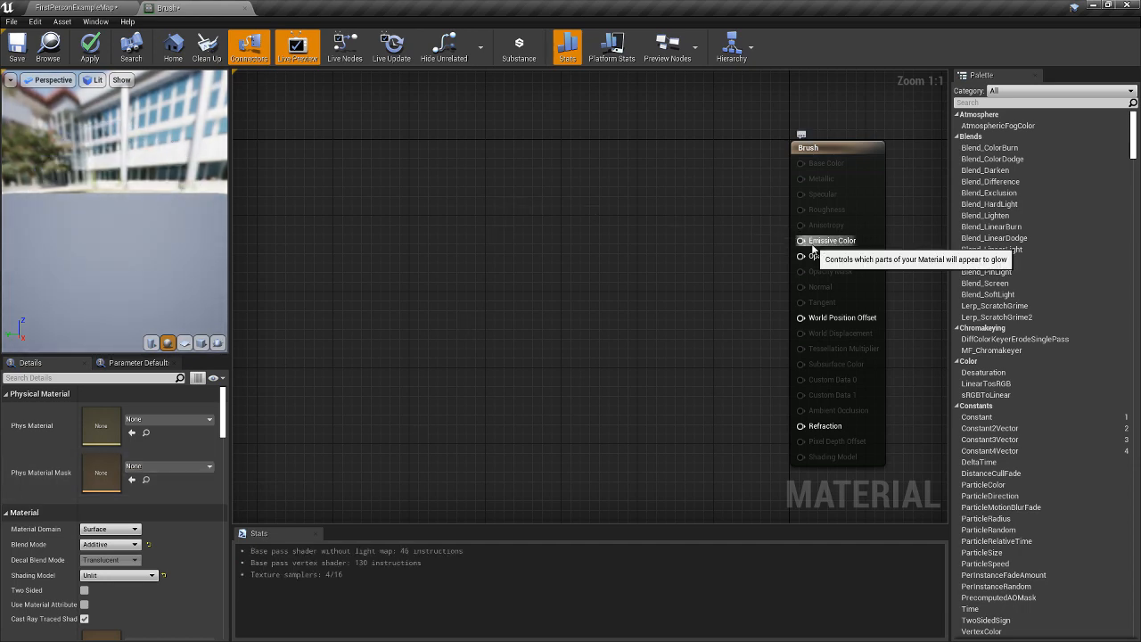
Add a Constant4Vector node to the Brush material graph.
right_click_drag(623, 322, 644, 319)
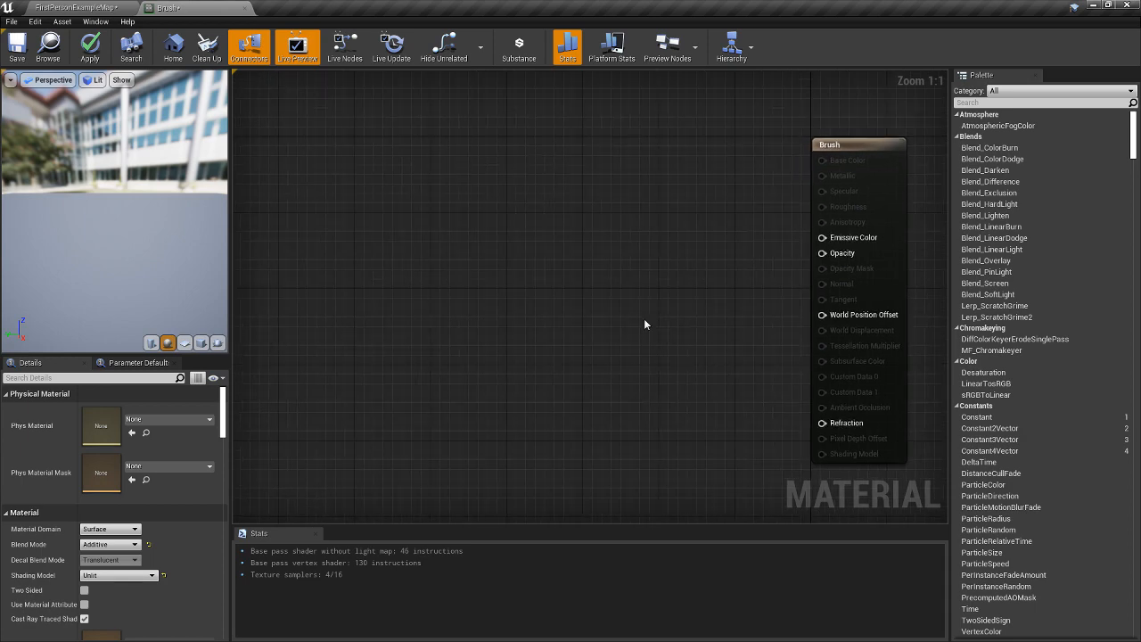
scroll(615, 277, "down", 2)
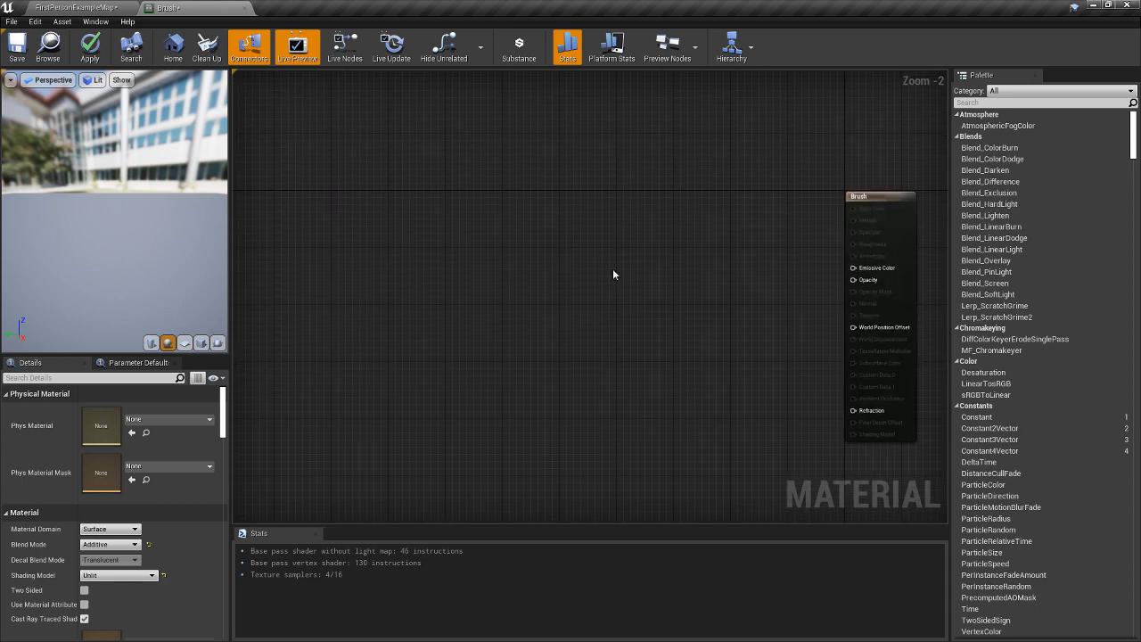
right_click_drag(650, 282, 634, 272)
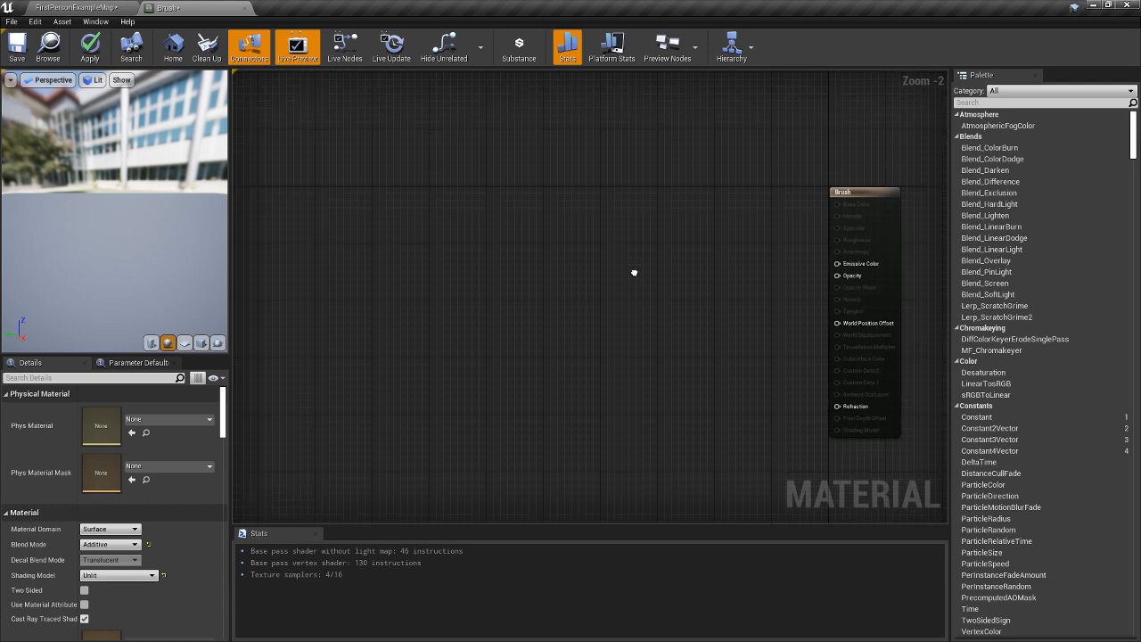
right_click(378, 312)
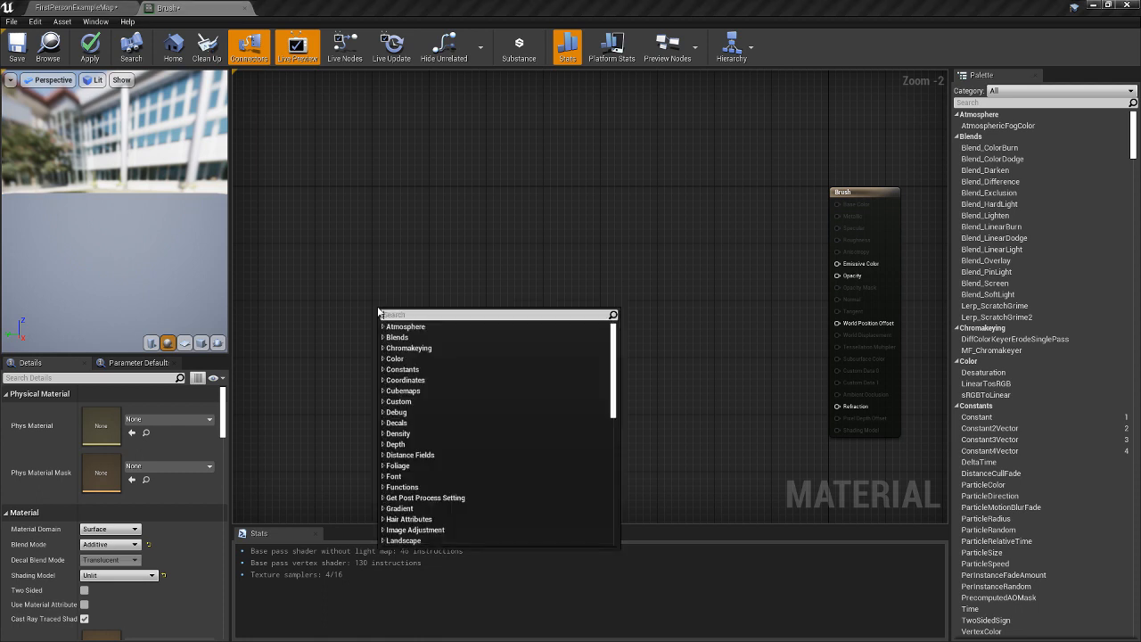
left_click(379, 302)
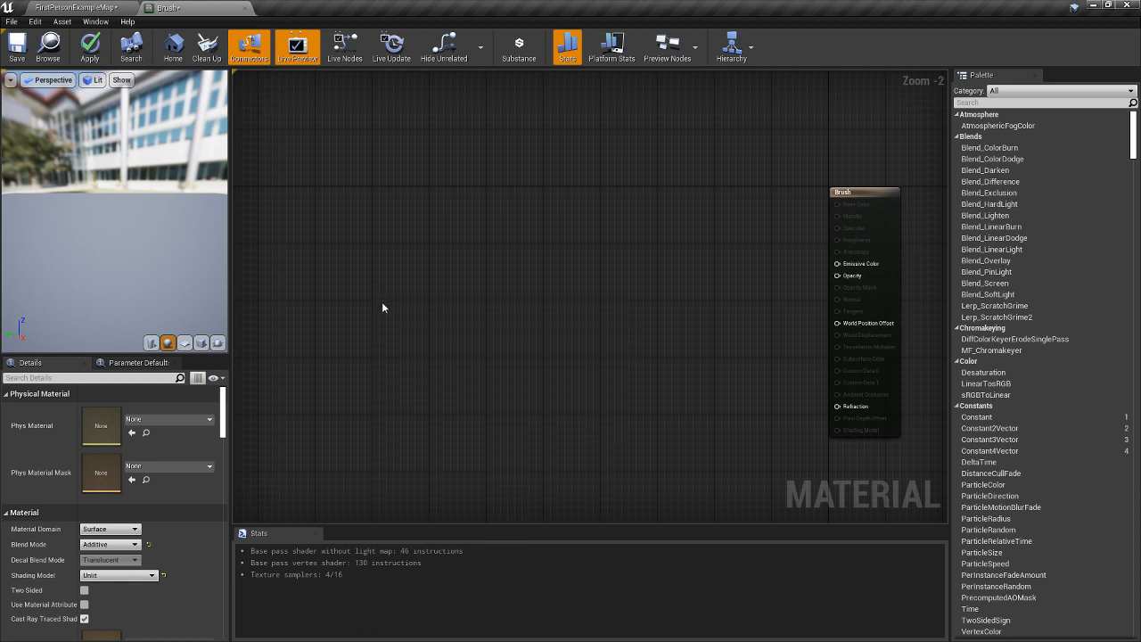
left_click(383, 308)
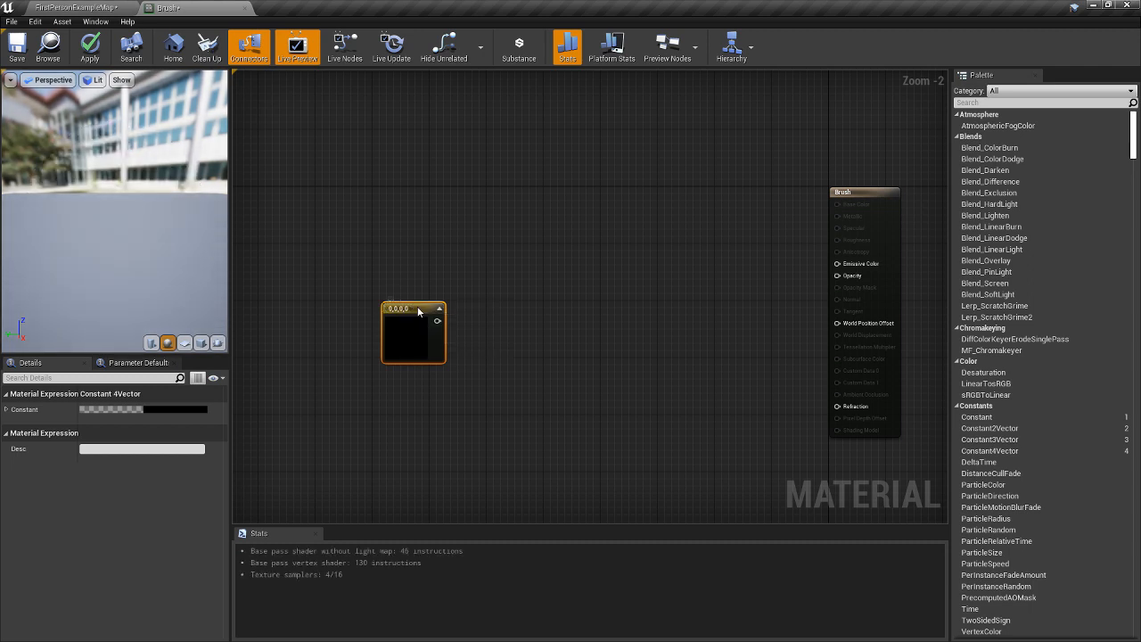
Convert the Constant4Vector node to a parameter named Location and move it farther from the Brush node.
right_click(417, 306)
left_click(461, 313)
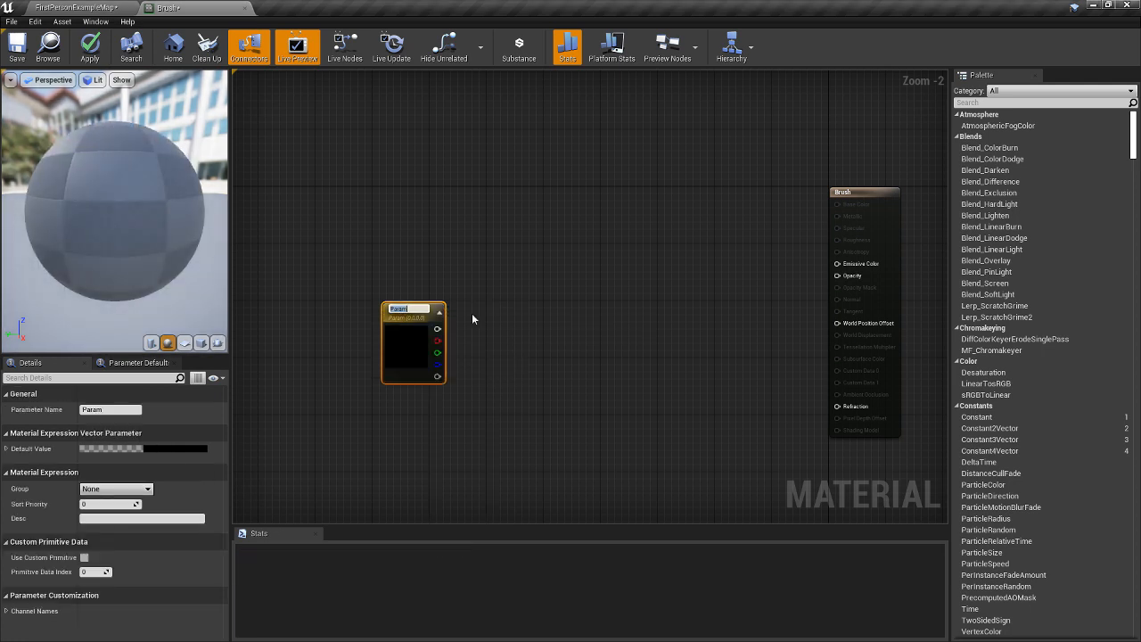
type("Lo")
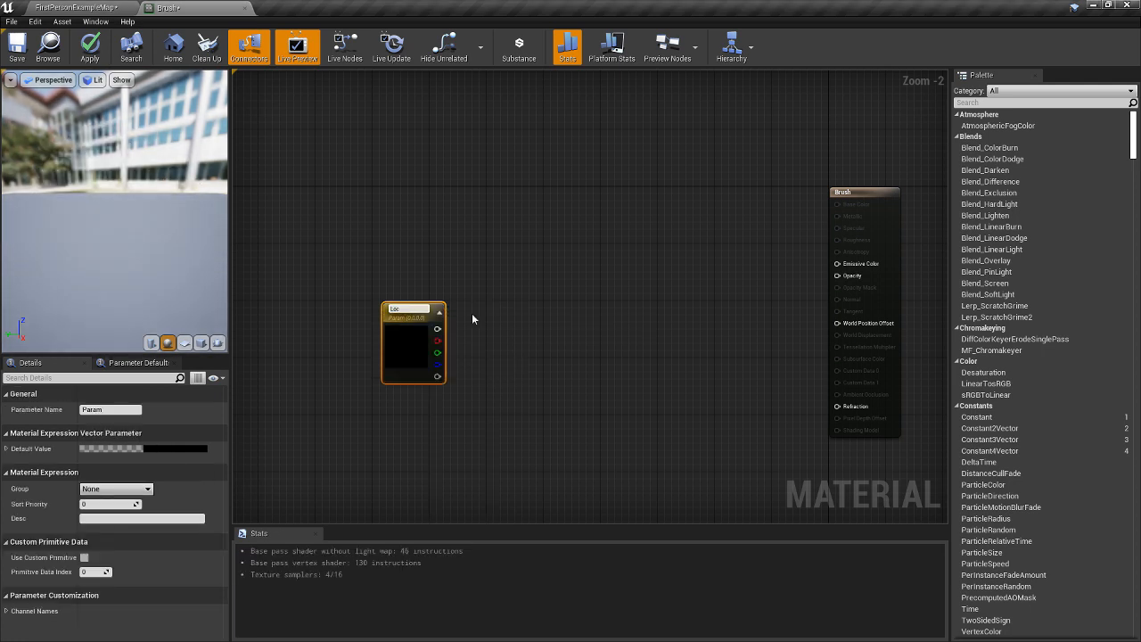
type("cation")
key("Return")
left_click_drag(424, 317, 342, 222)
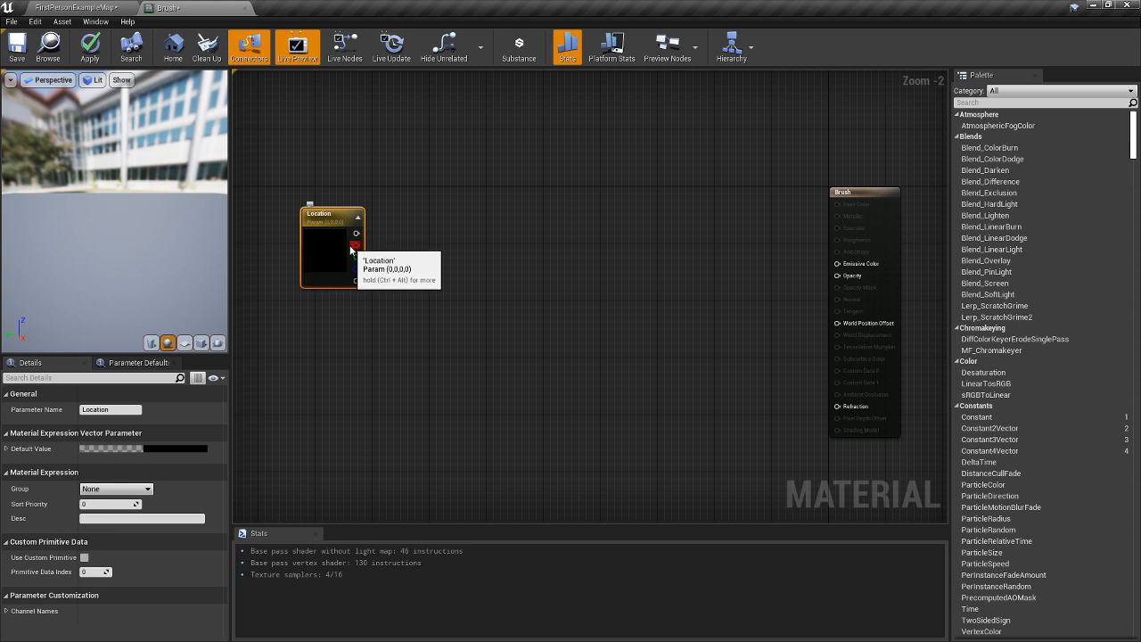
Set the R and G default values of the Location parameter to 0.5.
left_click(6, 448)
left_click(107, 463)
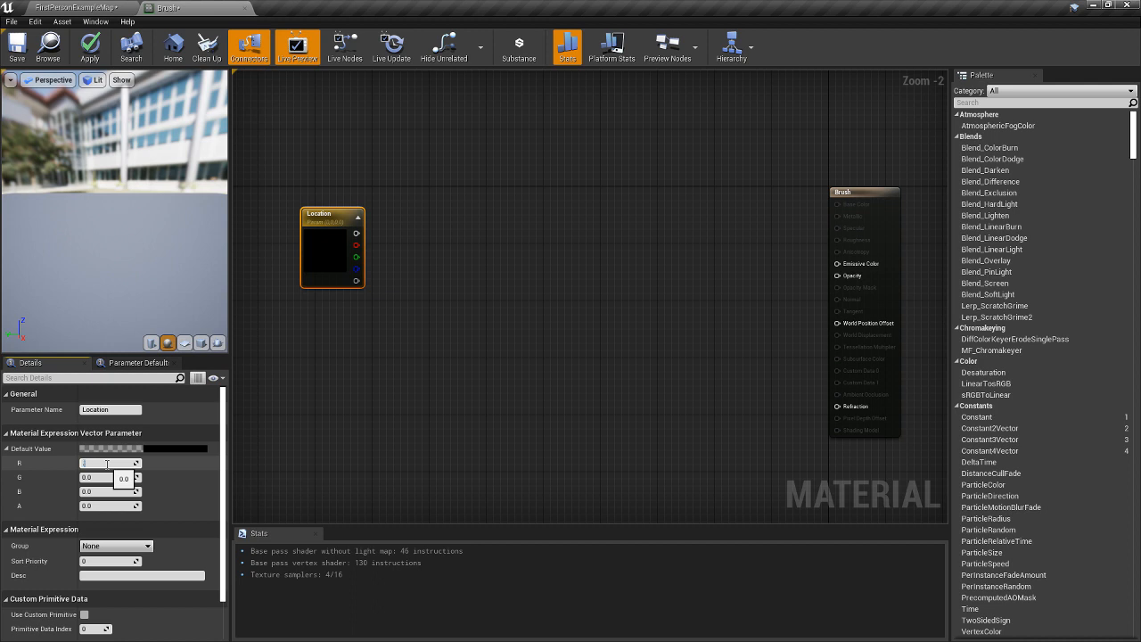
key("Return")
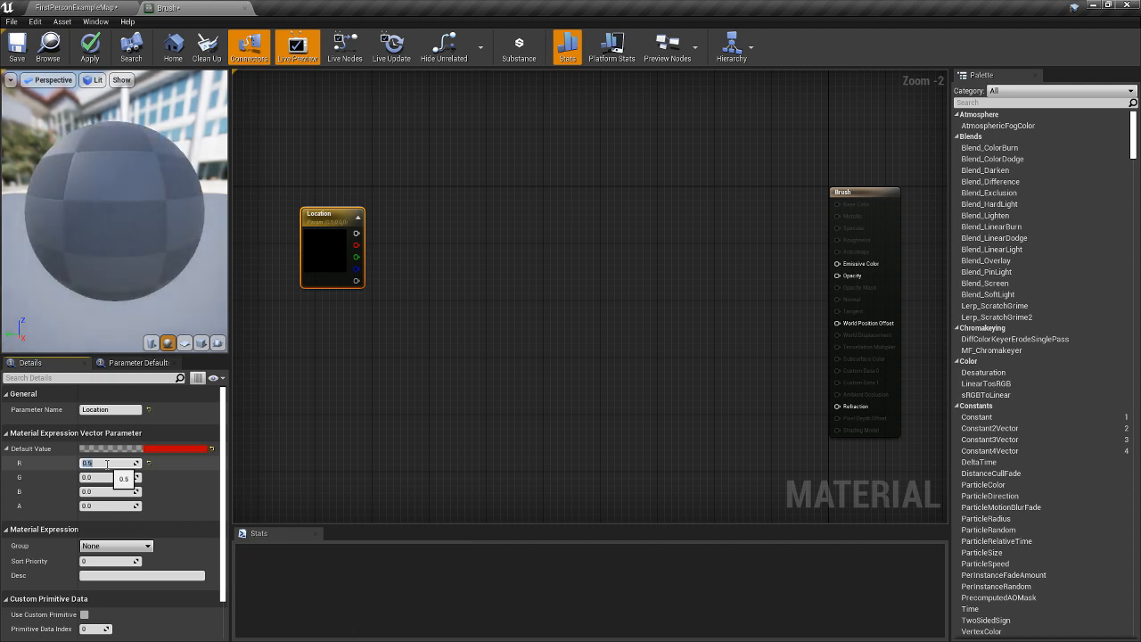
type(".5")
key("Return")
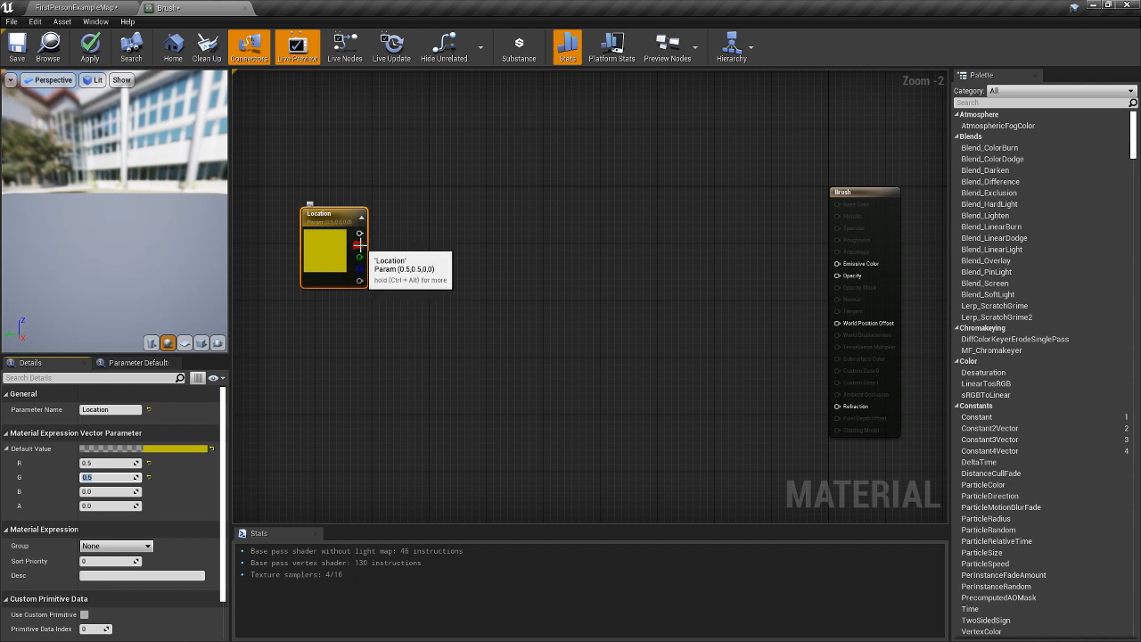
Add a ComponentMask node fed by Location's combined color output and align it beside the parameter.
left_click_drag(359, 233, 396, 237)
type("mask")
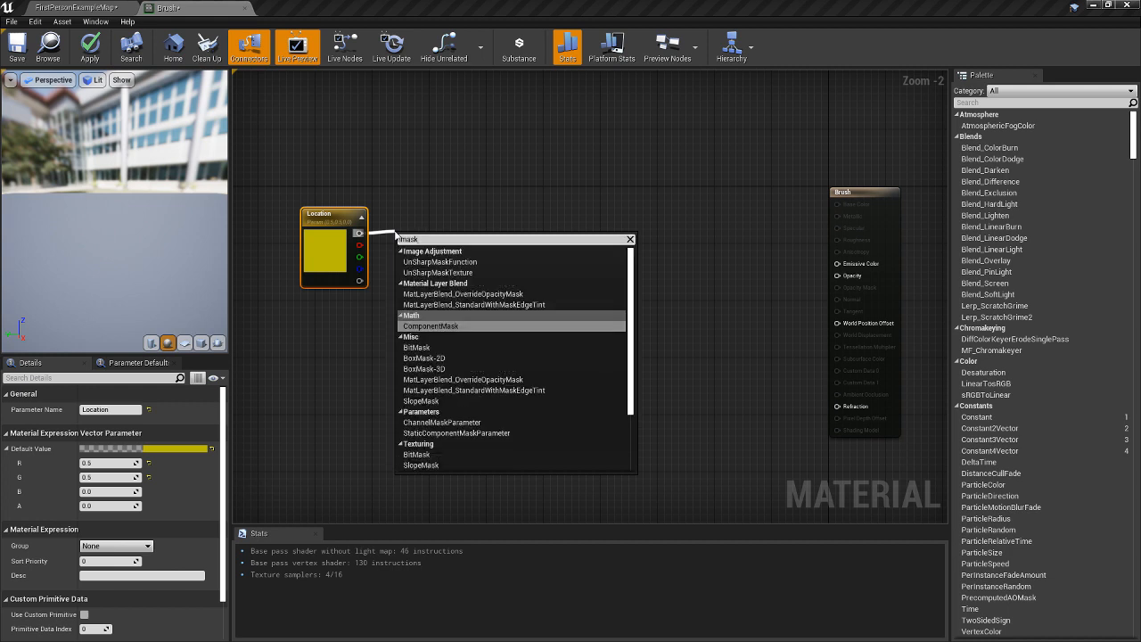
key("Return")
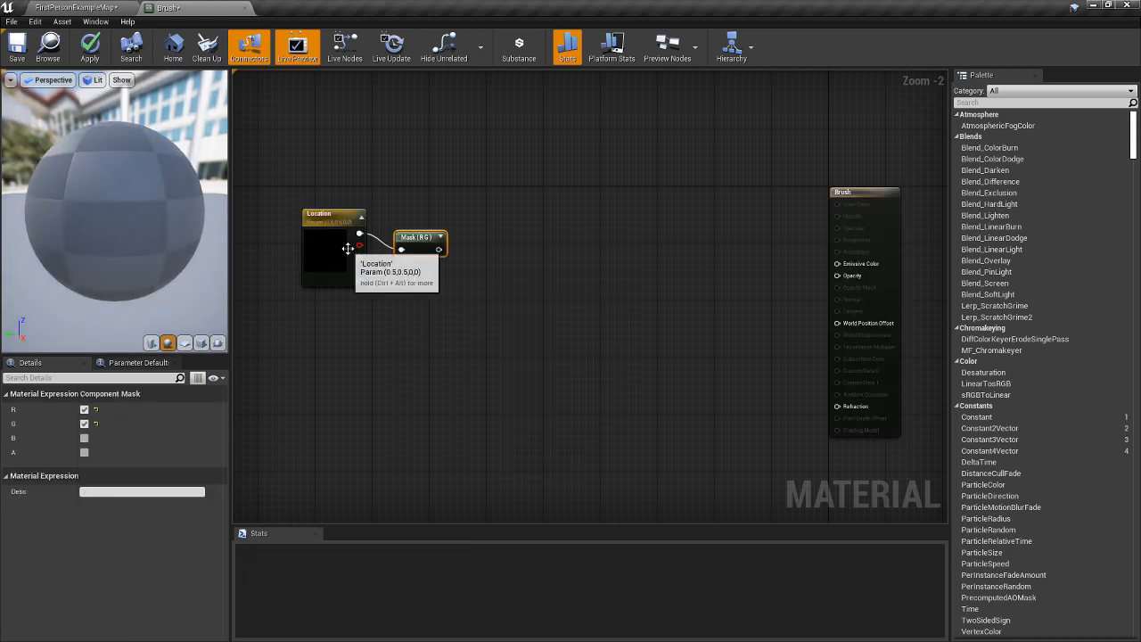
left_click_drag(404, 239, 389, 223)
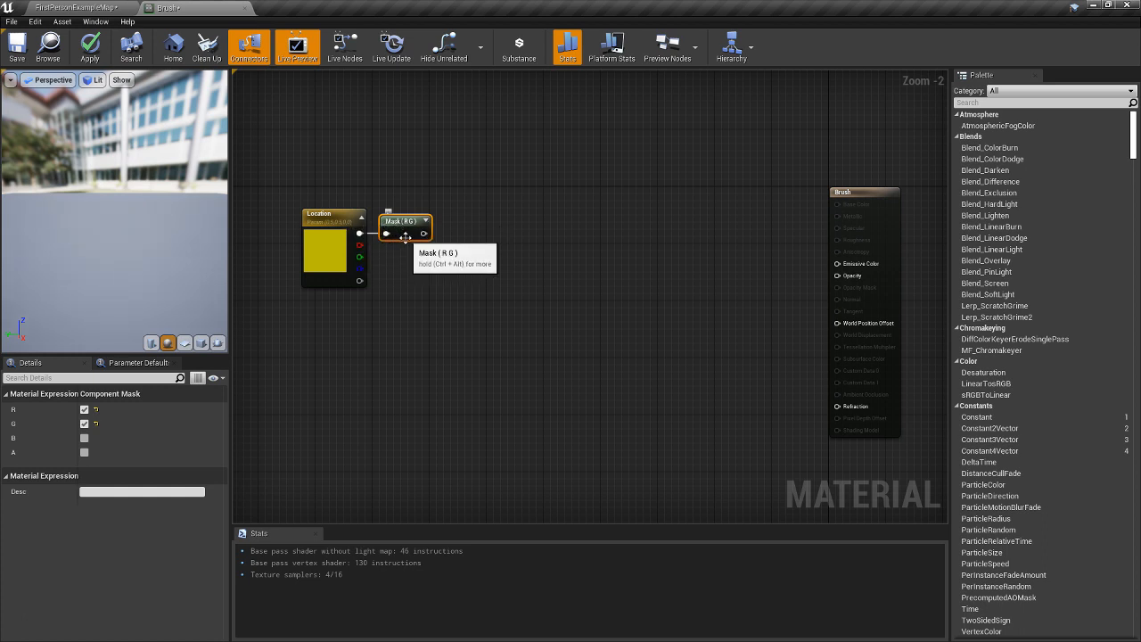
Add a Distance node and connect the R G mask's output to its B input.
right_click(488, 194)
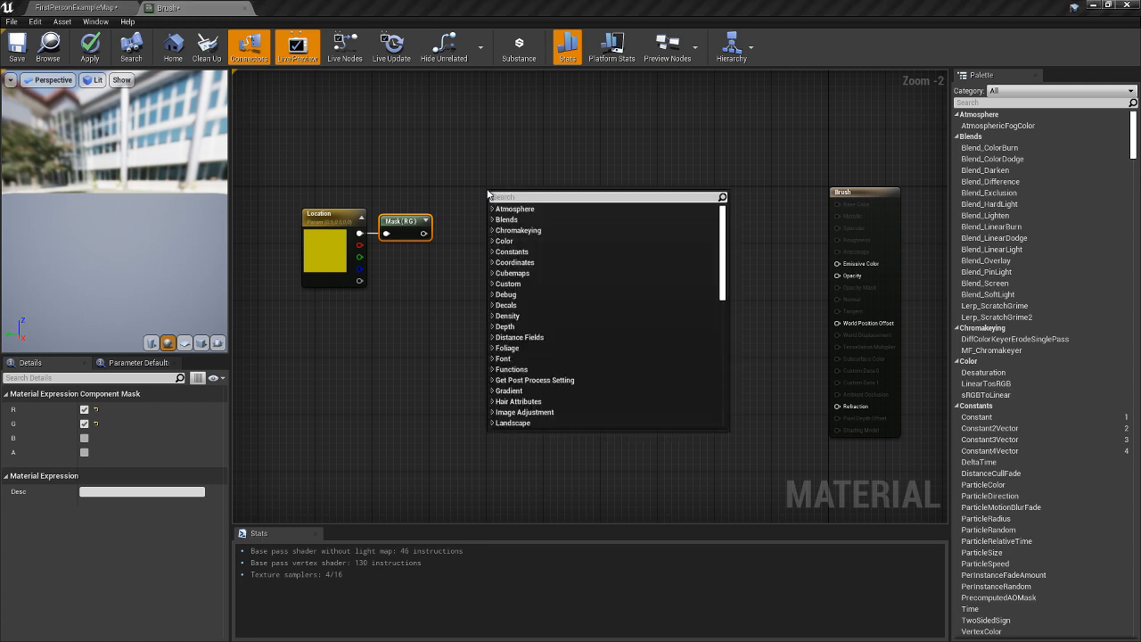
type("distance")
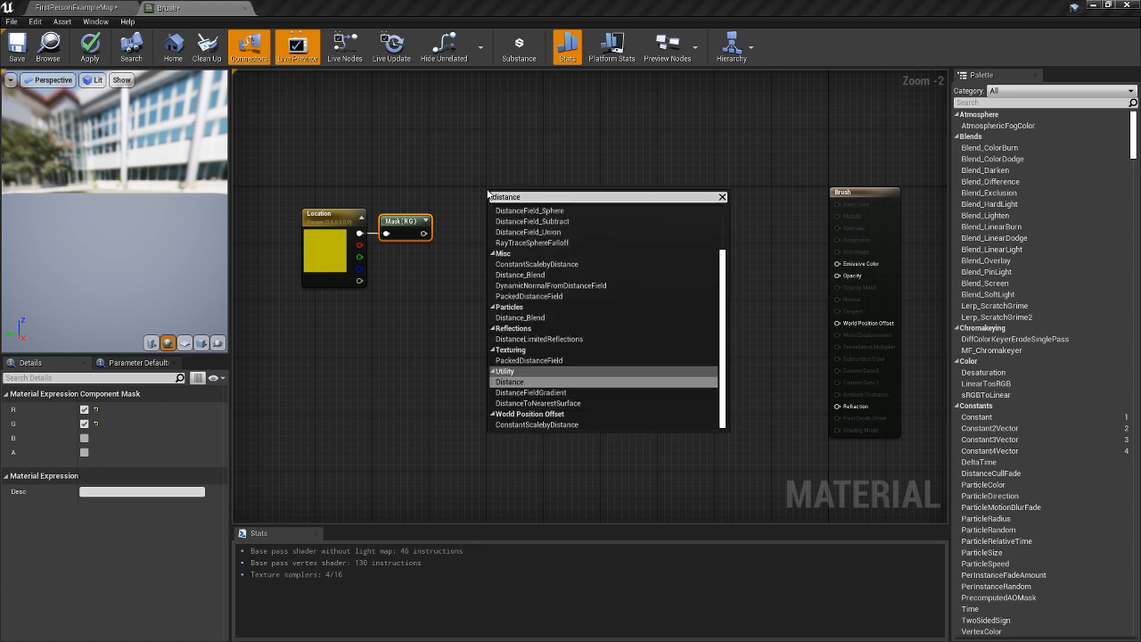
key("Return")
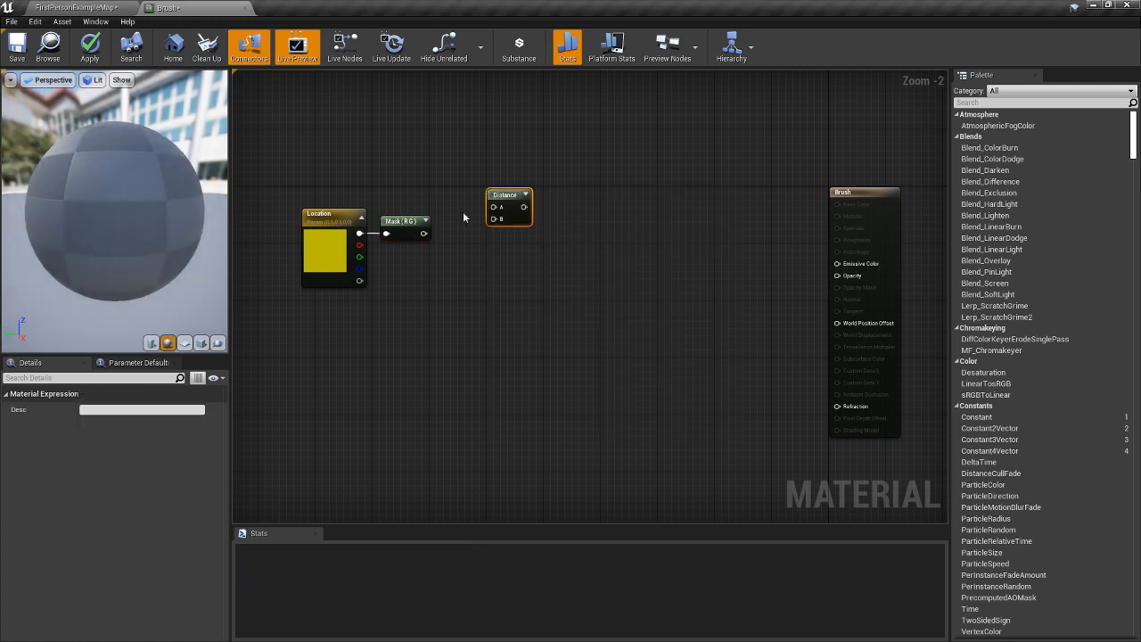
left_click_drag(425, 232, 475, 207)
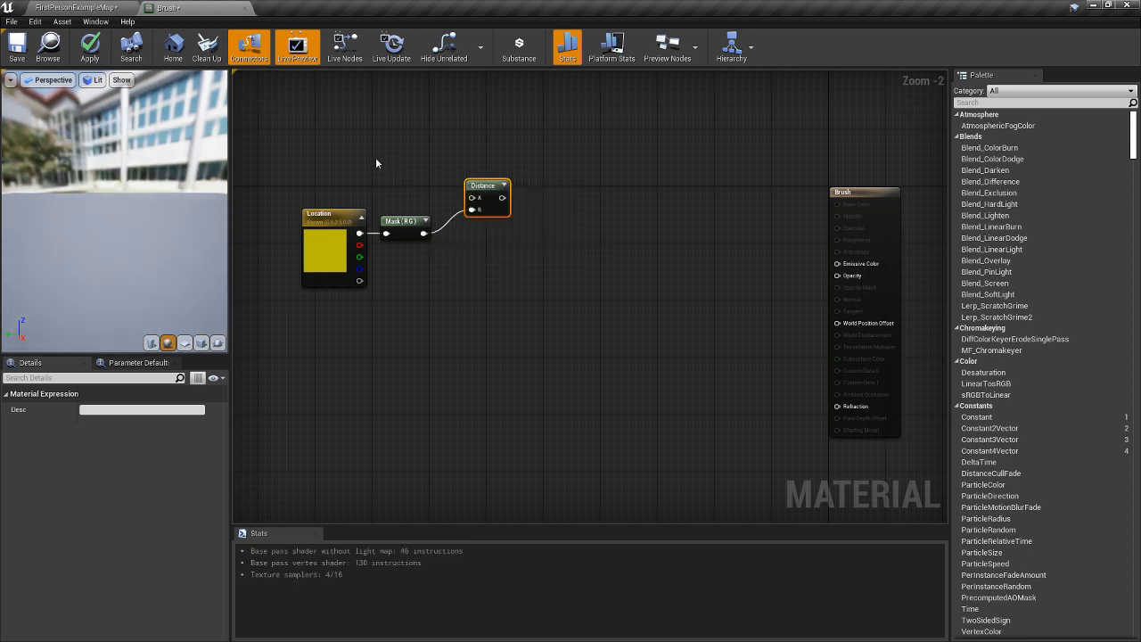
Add a TextureCoordinate node above the Location parameter and connect its output to the Distance node's A input.
right_click(376, 163)
type("tex")
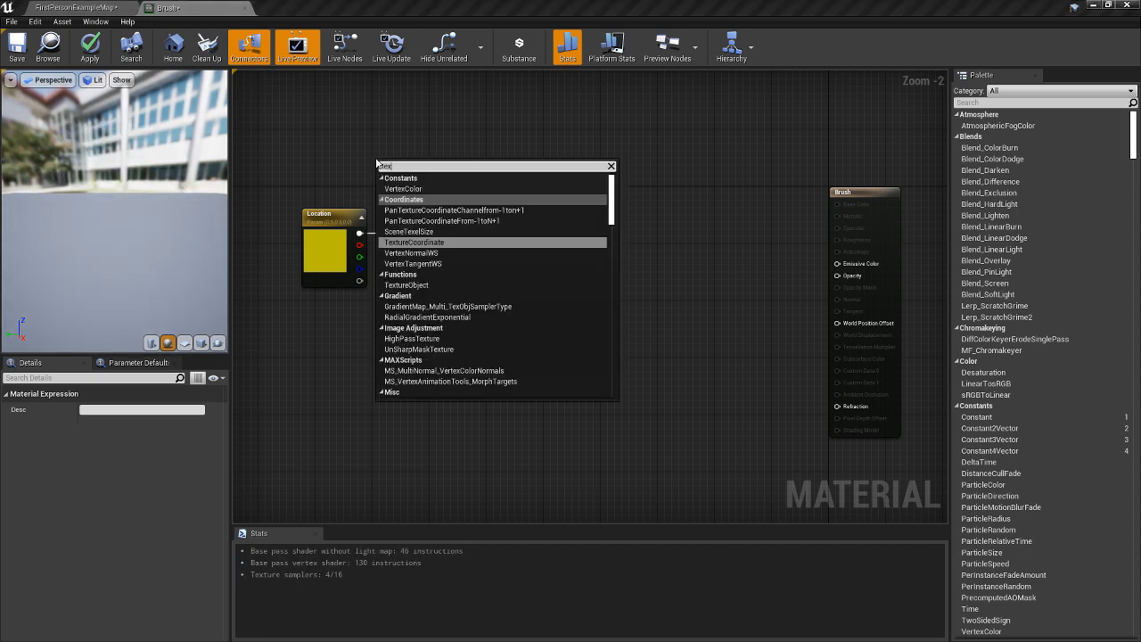
key("Return")
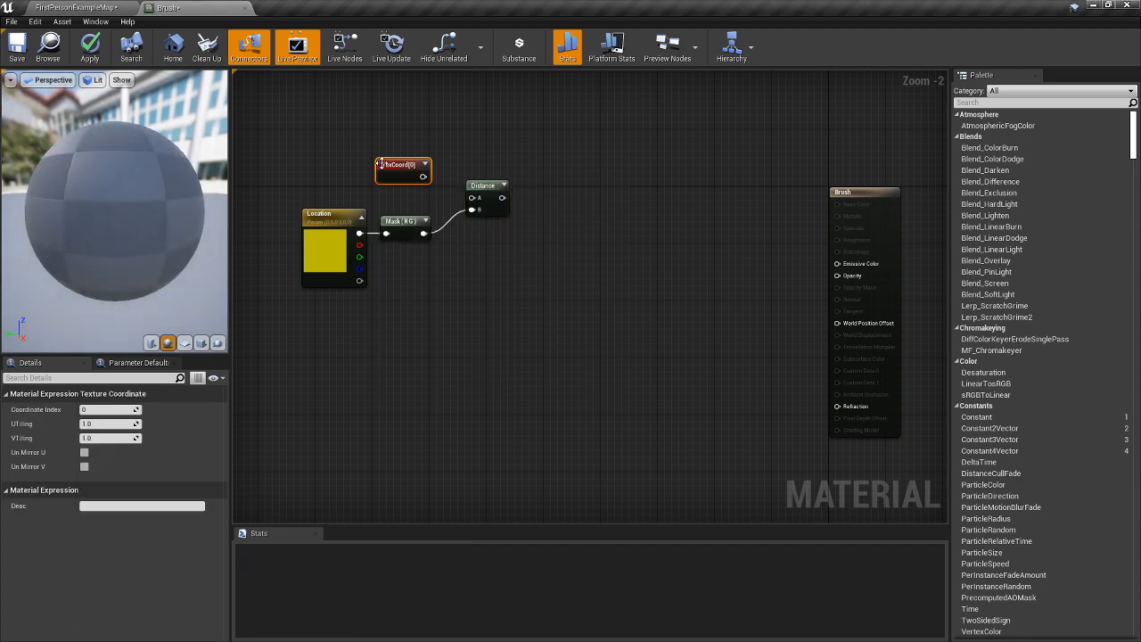
left_click_drag(415, 174, 473, 202)
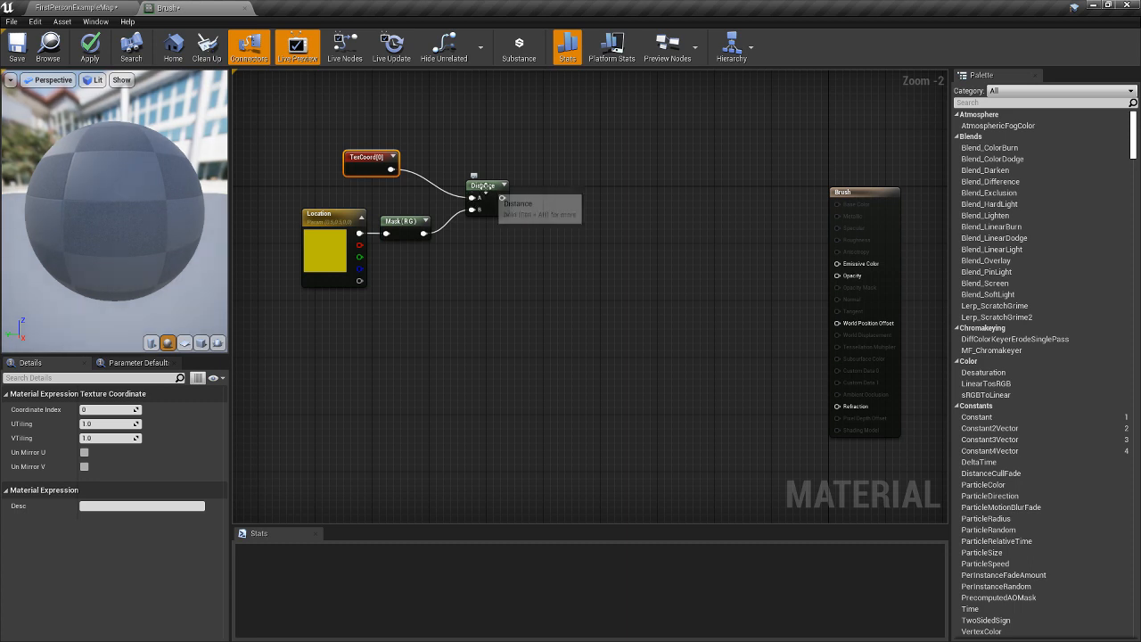
Preview the Distance node's output and examine the gradient on the preview sphere.
right_click(484, 185)
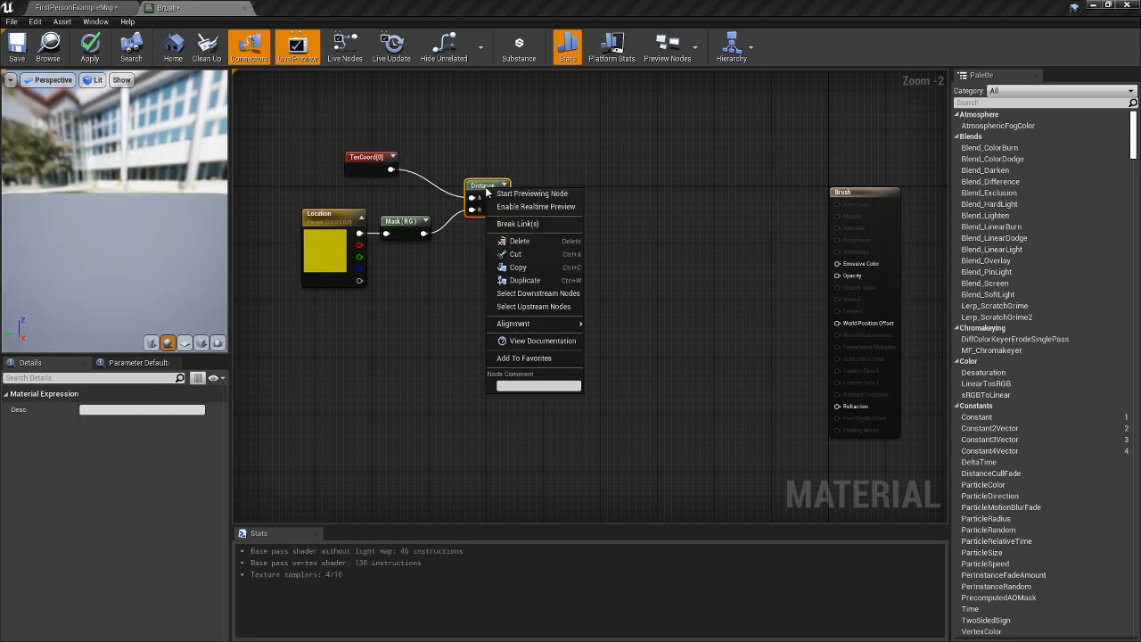
left_click(523, 192)
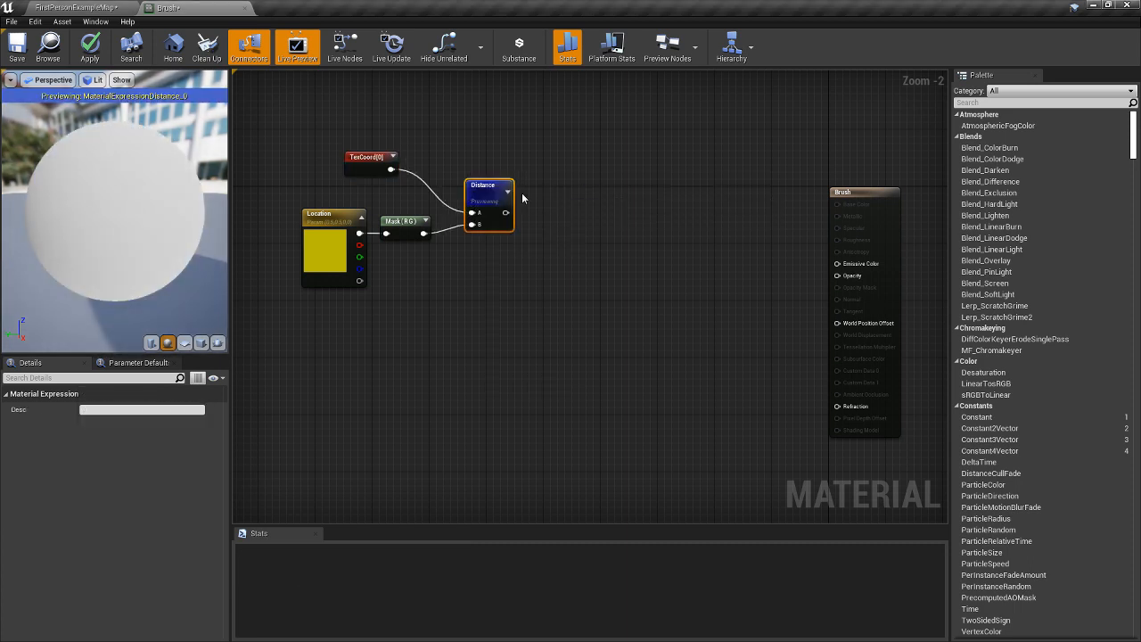
scroll(159, 218, "down", 3)
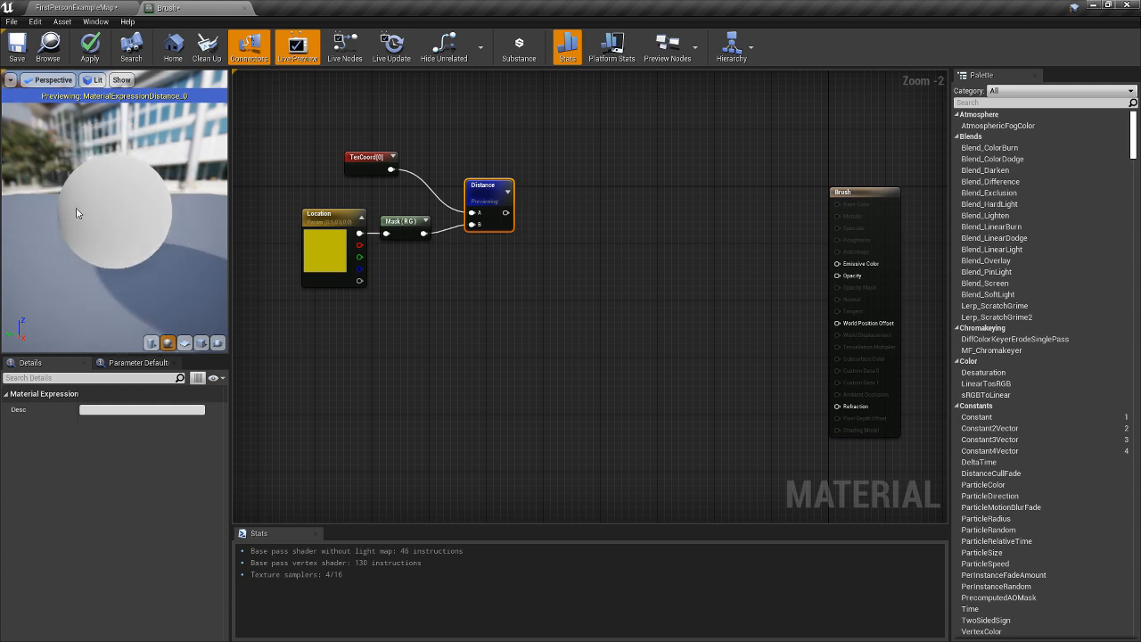
left_click_drag(75, 214, 151, 211)
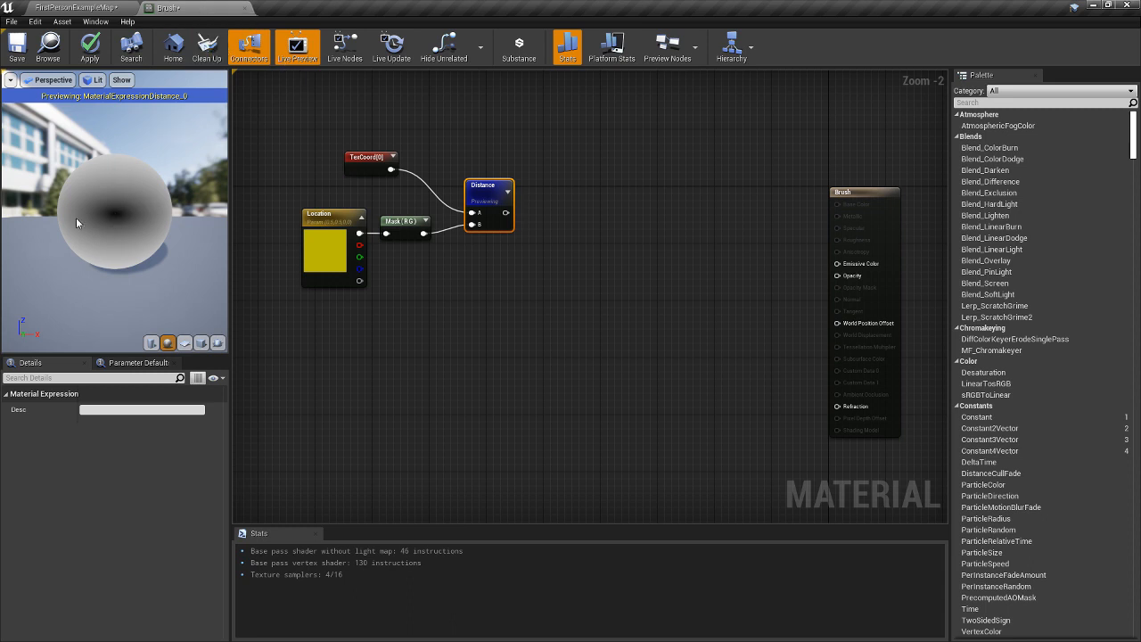
Add a OneMinus node beside the Distance node and feed it with the Distance output.
right_click(551, 230)
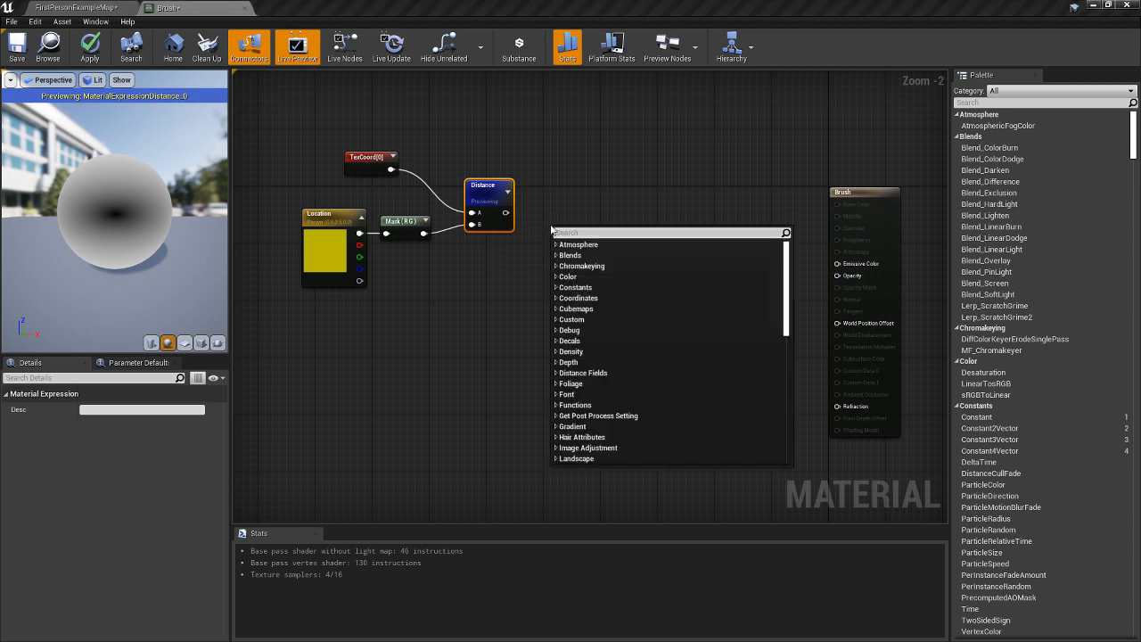
type("1")
key("Return")
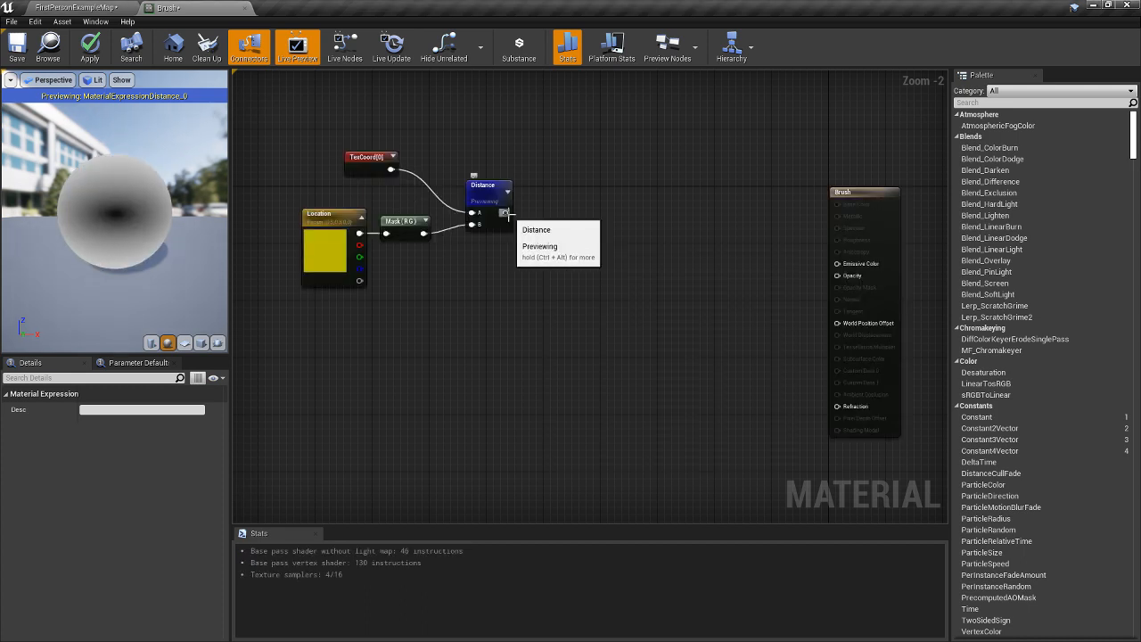
left_click_drag(505, 212, 558, 242)
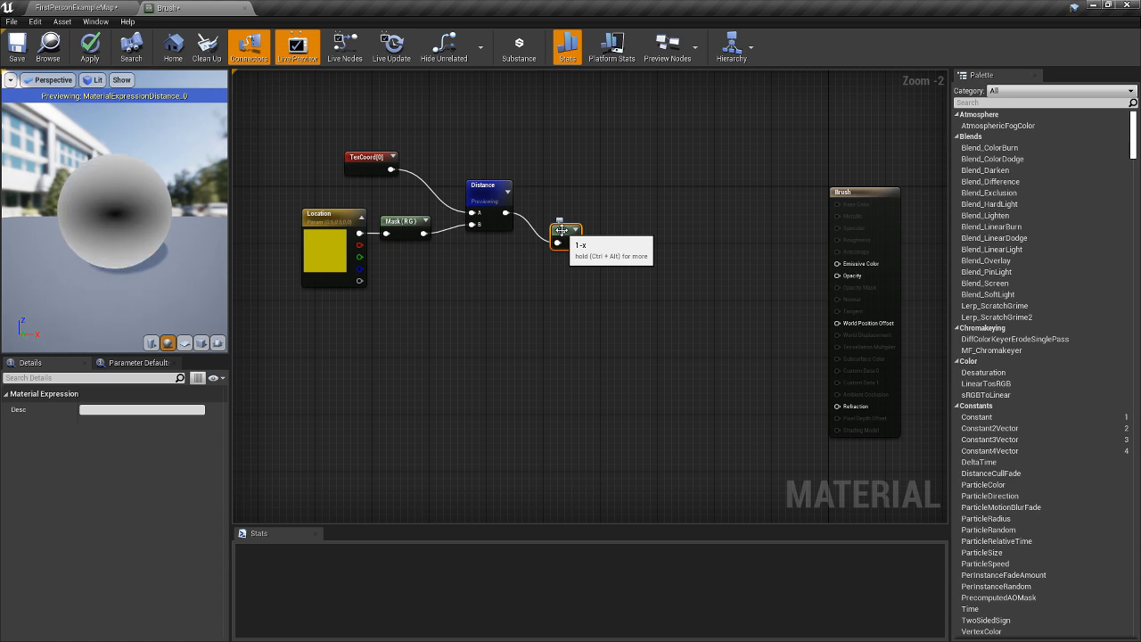
Preview the OneMinus node's output and examine the inverted gradient around the preview sphere.
right_click(561, 230)
left_click(565, 235)
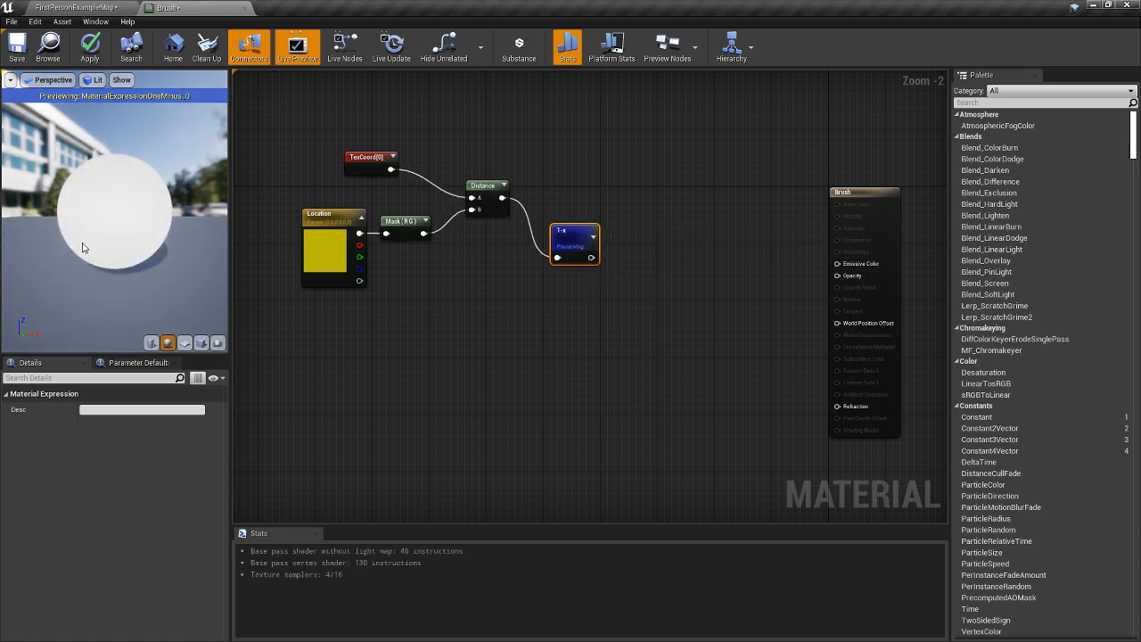
left_click_drag(69, 249, 156, 245)
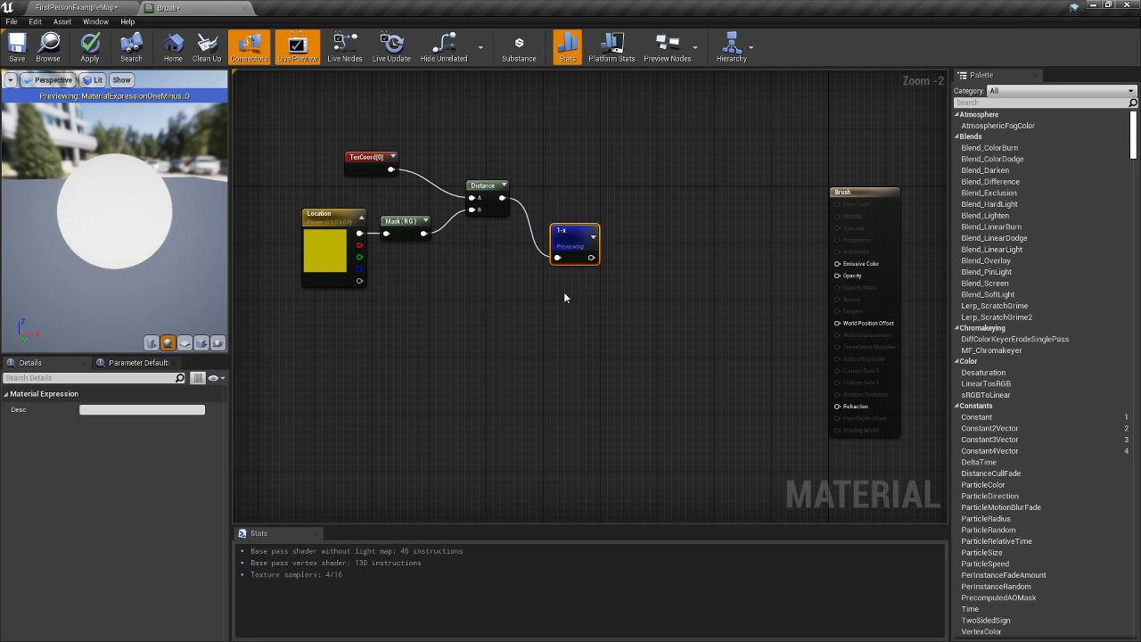
Add a Constant node below the OneMinus node, convert it to a parameter named Size, and set its default value to 0.5.
left_click(535, 335)
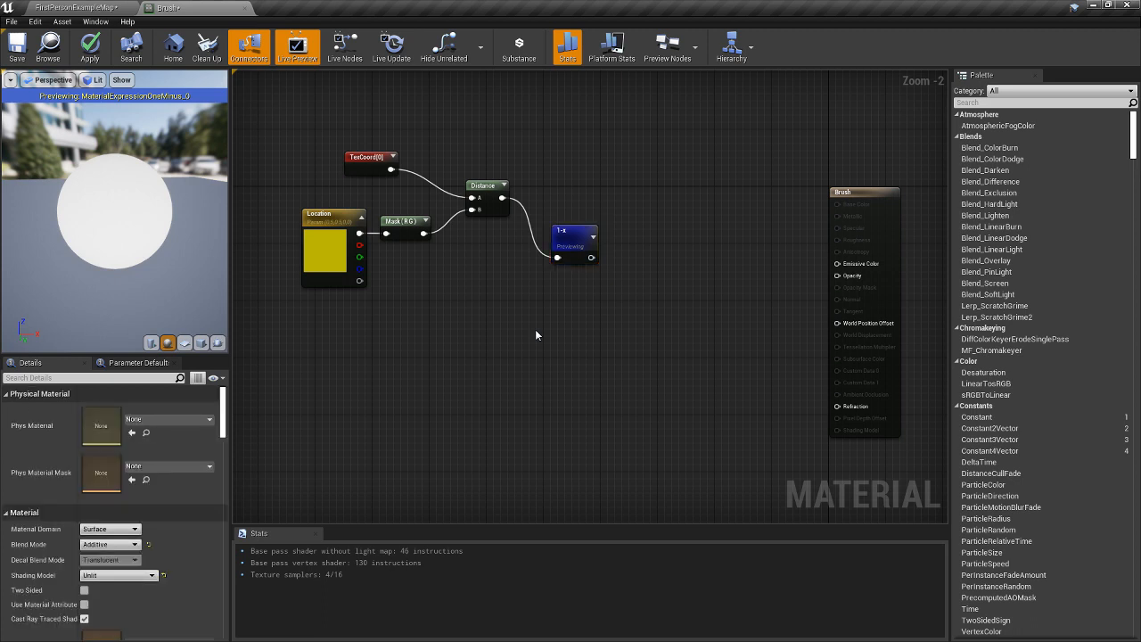
left_click(535, 335)
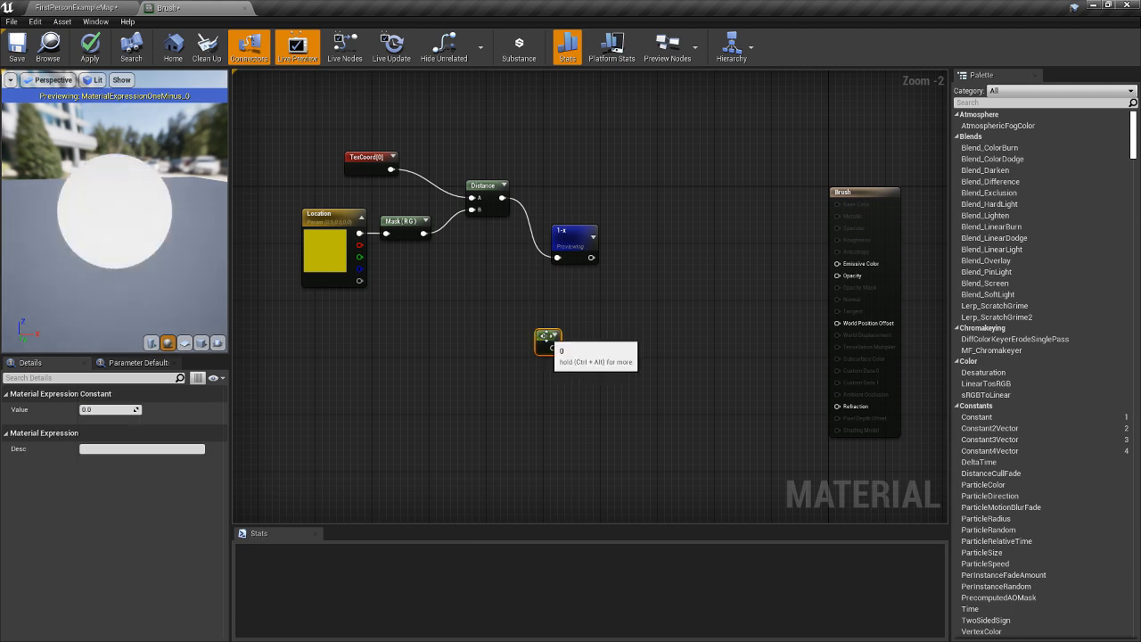
right_click(544, 336)
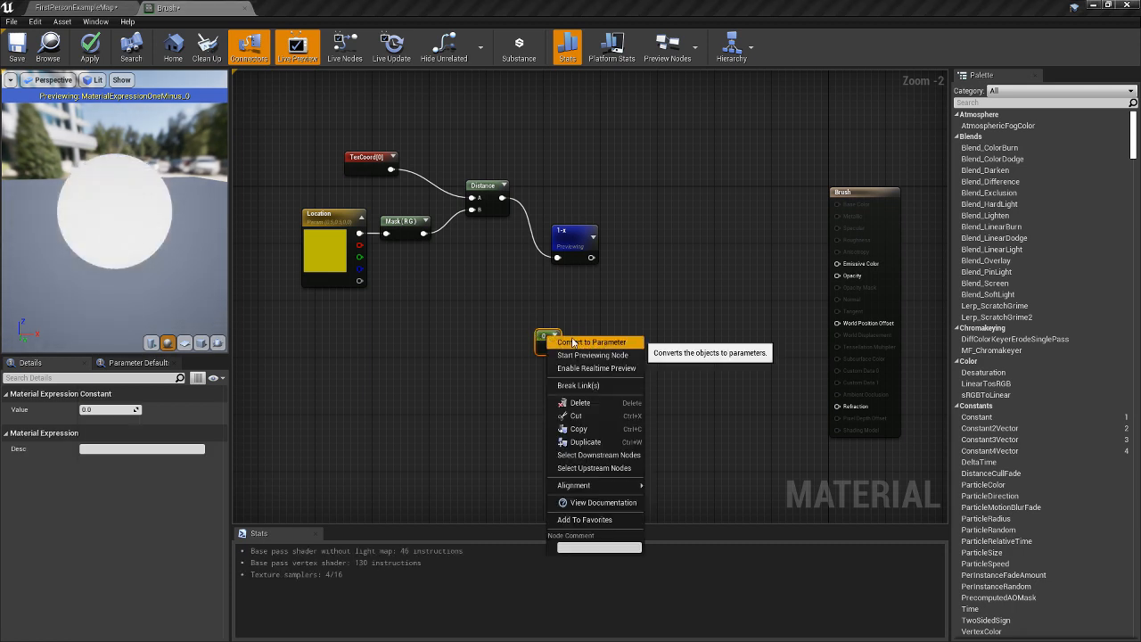
left_click(582, 343)
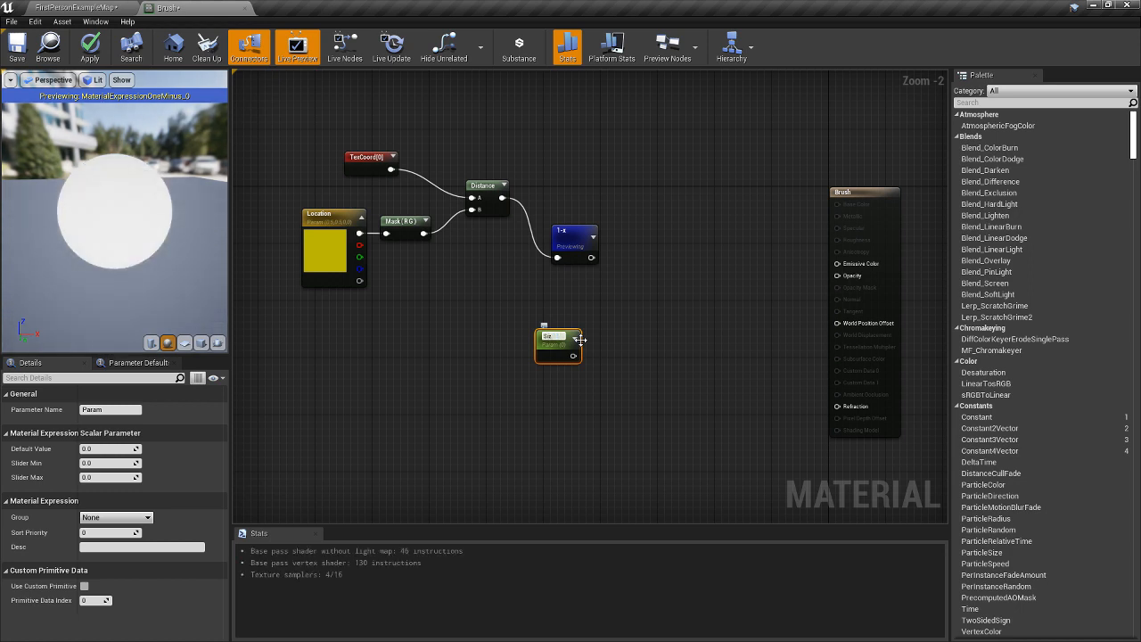
key("Return")
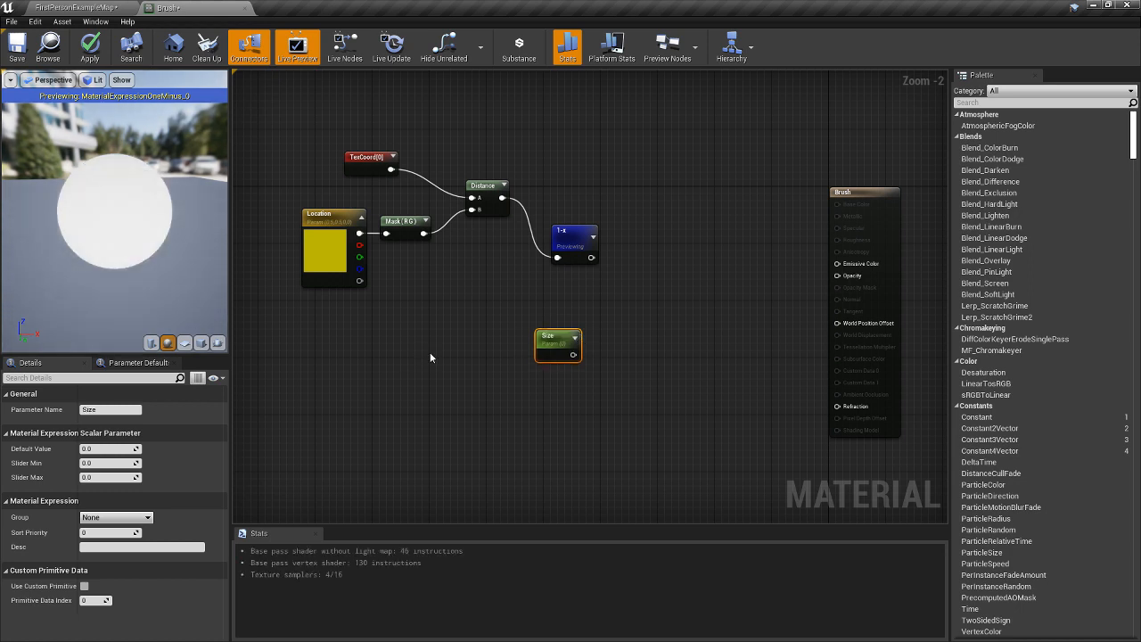
left_click(105, 449)
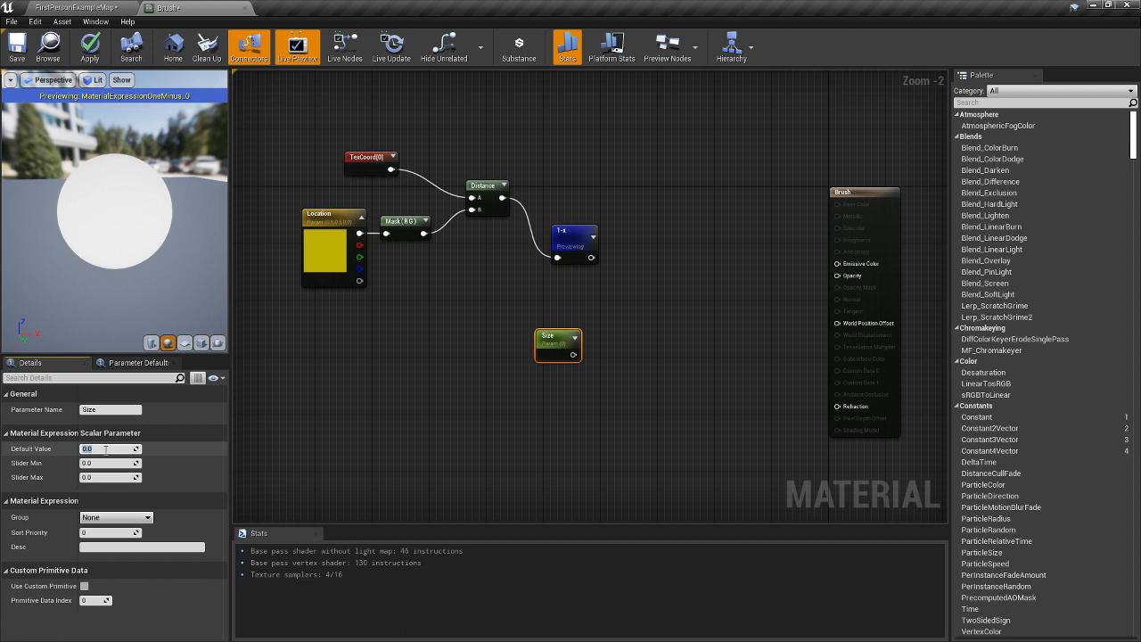
type("0.5")
key("Return")
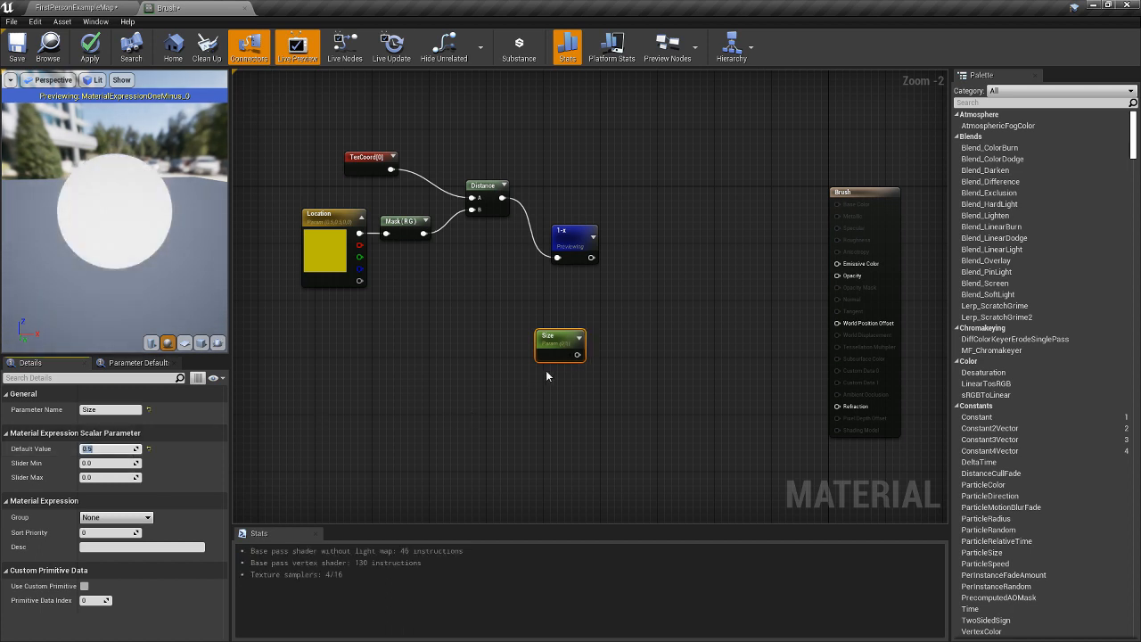
Shift the Size parameter away from the Brush node and add a second OneMinus node fed by its output.
mouse_move(556, 345)
left_mouse_down()
mouse_move(500, 345)
mouse_move(566, 349)
left_mouse_up()
type("1")
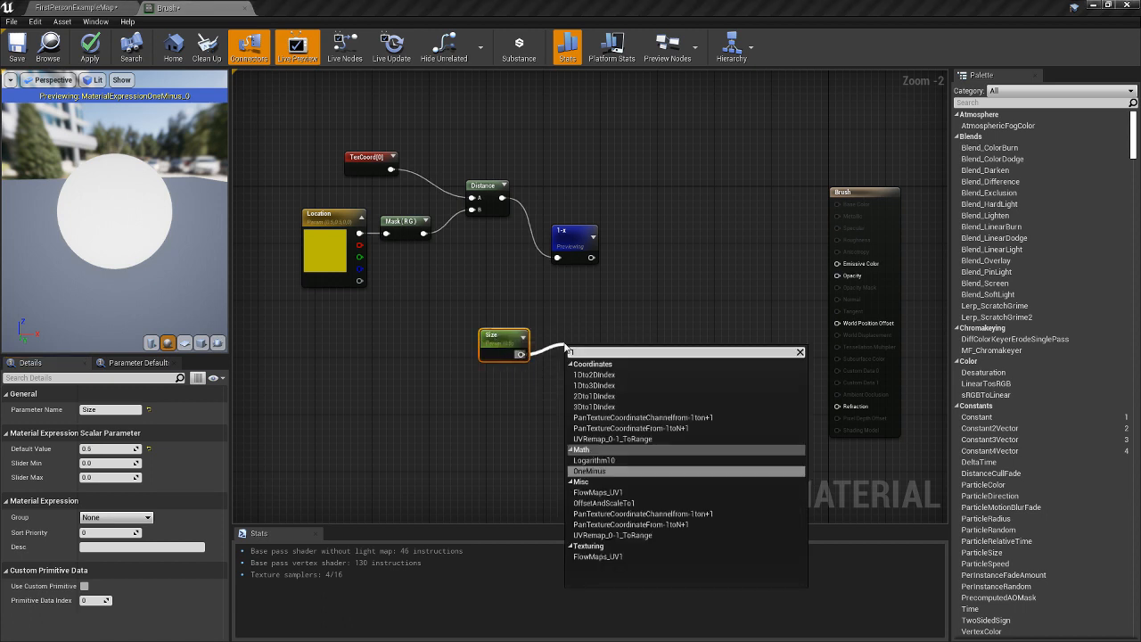
key("Return")
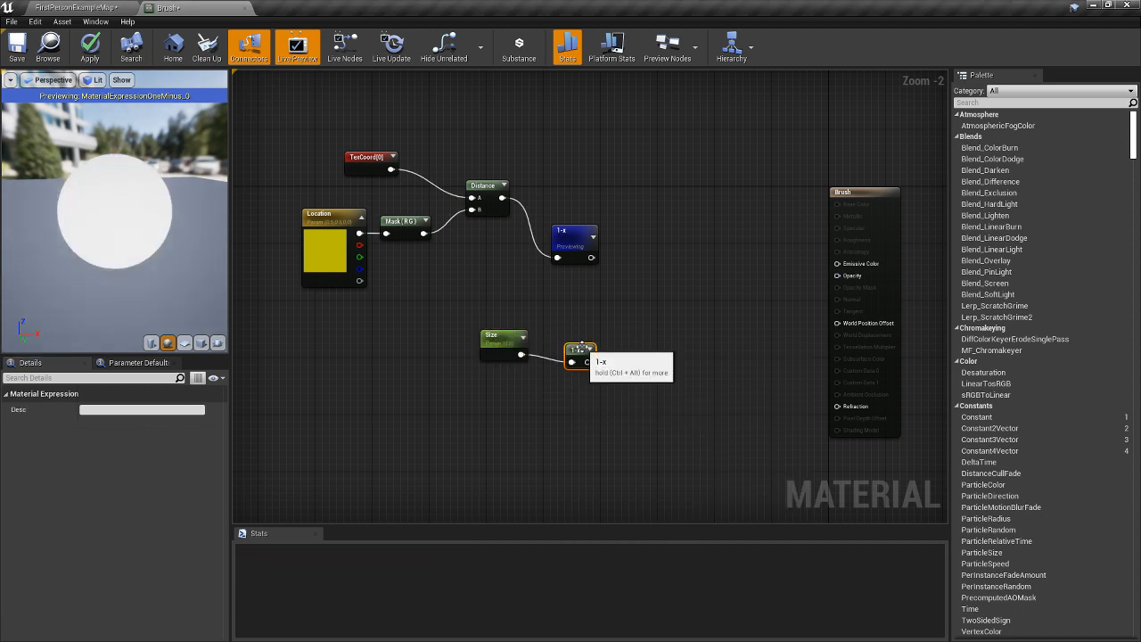
left_click_drag(581, 346, 573, 322)
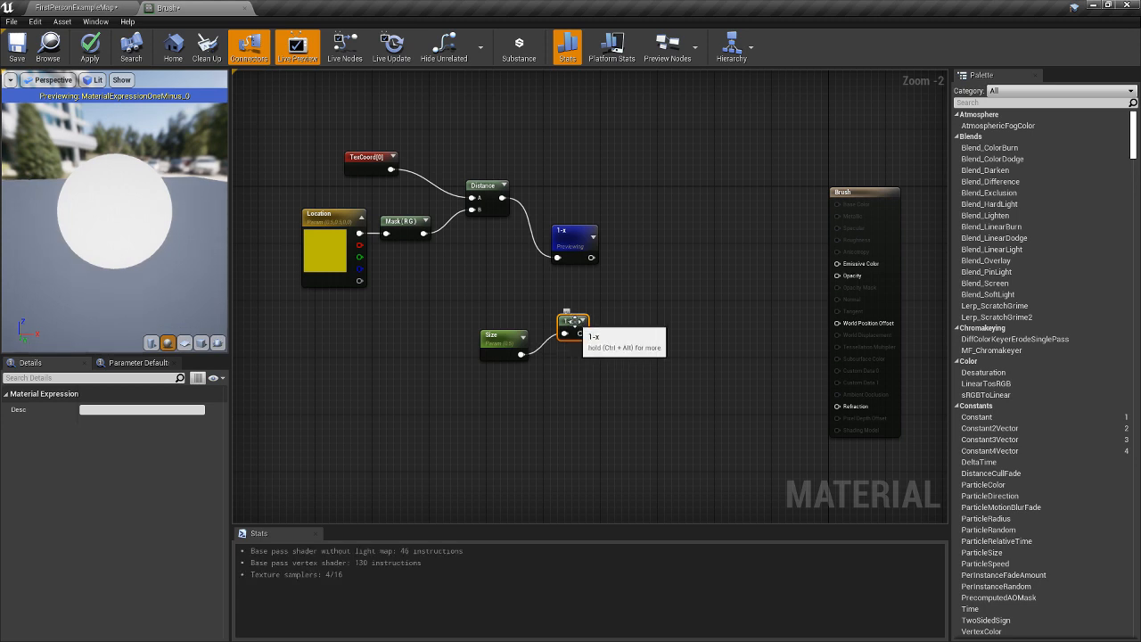
Add a Subtract node with the Distance branch's OneMinus output in A and the Size branch's OneMinus output in B.
right_click(651, 273)
type("sub")
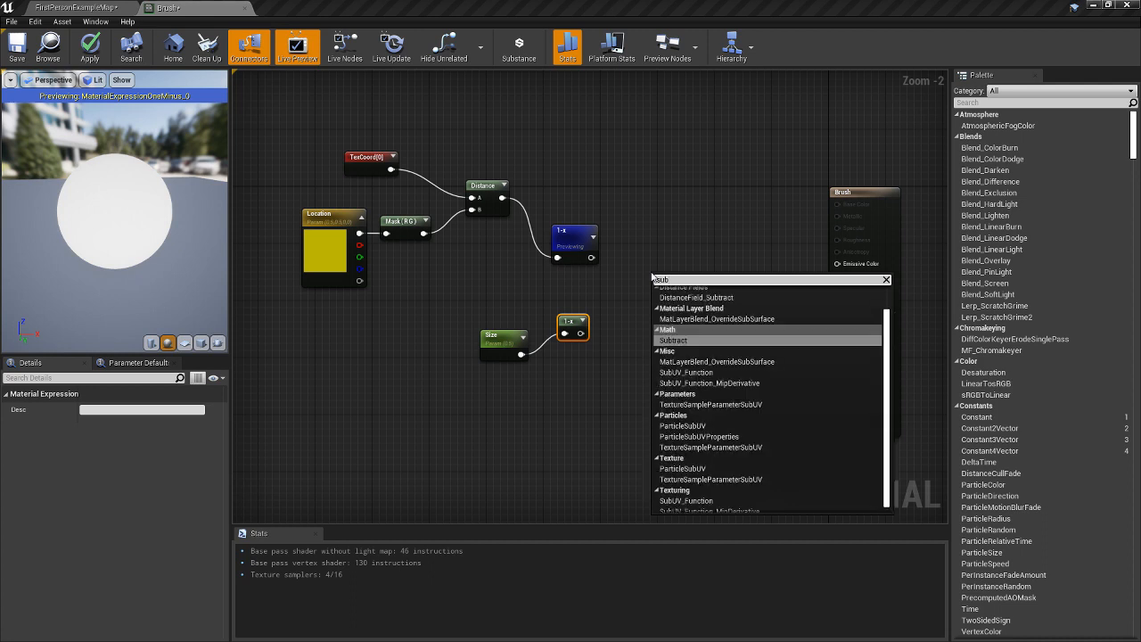
key("Return")
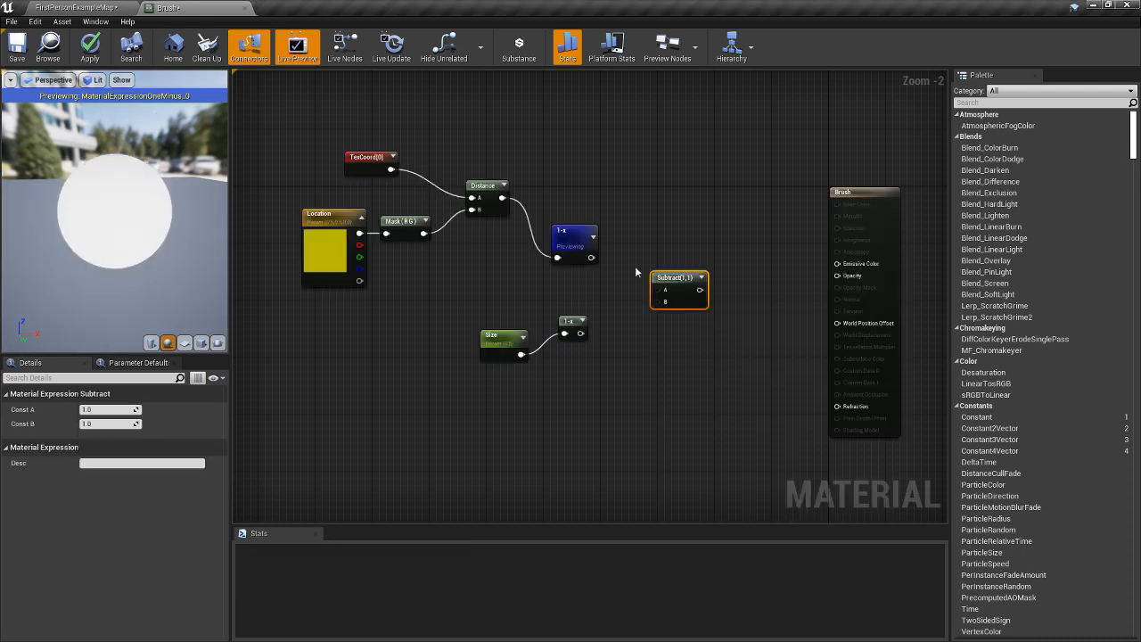
left_click_drag(592, 258, 657, 290)
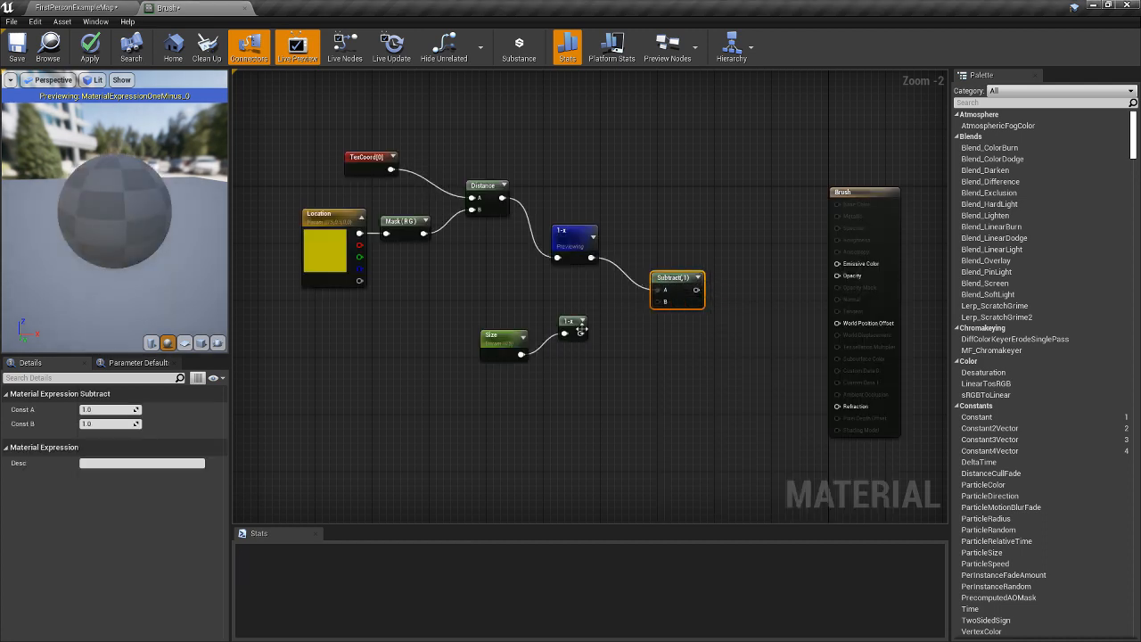
left_click_drag(580, 333, 658, 302)
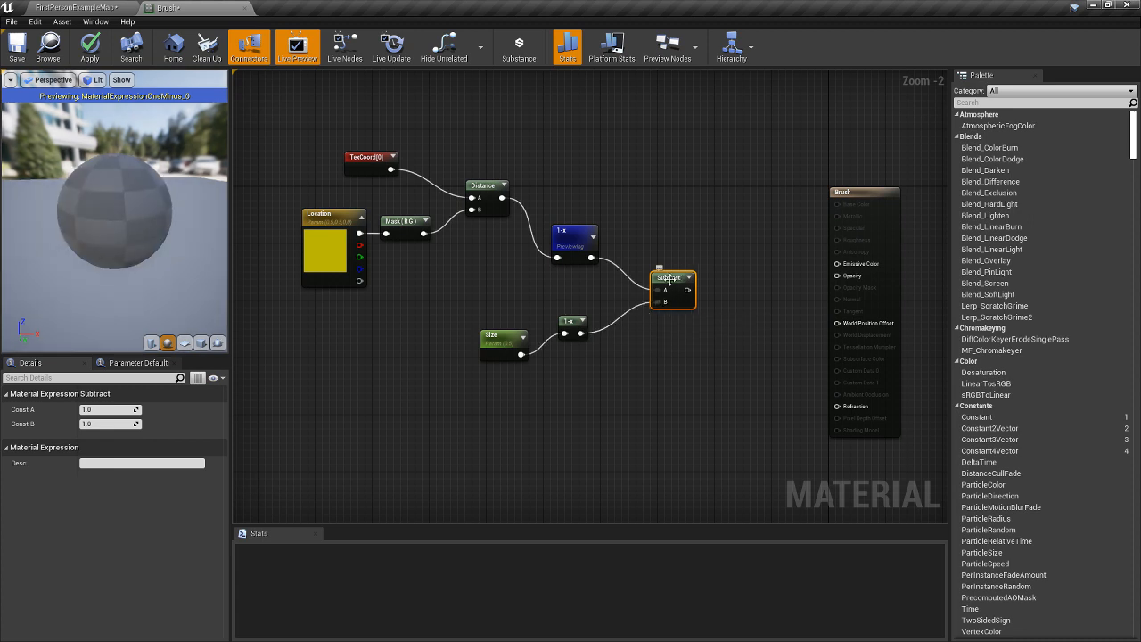
Preview the Subtract node's output on the sphere and compare it with the finished project's MapRevealRenderTarget texture.
right_click(670, 283)
left_click(699, 285)
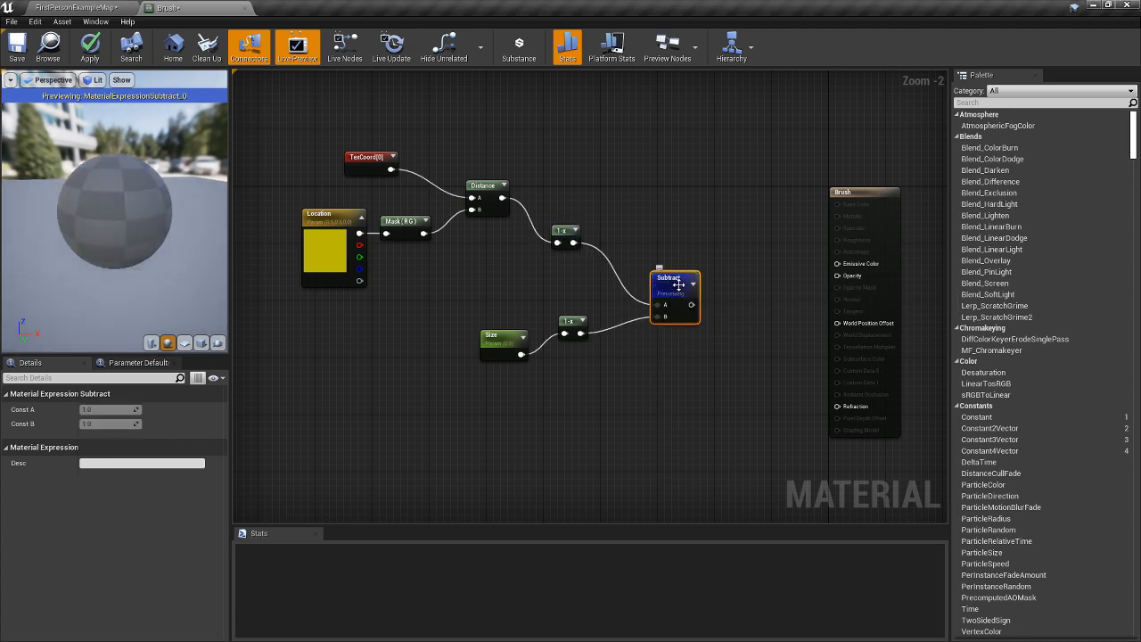
mouse_move(163, 250)
left_mouse_down()
mouse_move(163, 227)
mouse_move(120, 205)
mouse_move(81, 203)
mouse_move(149, 239)
left_mouse_up()
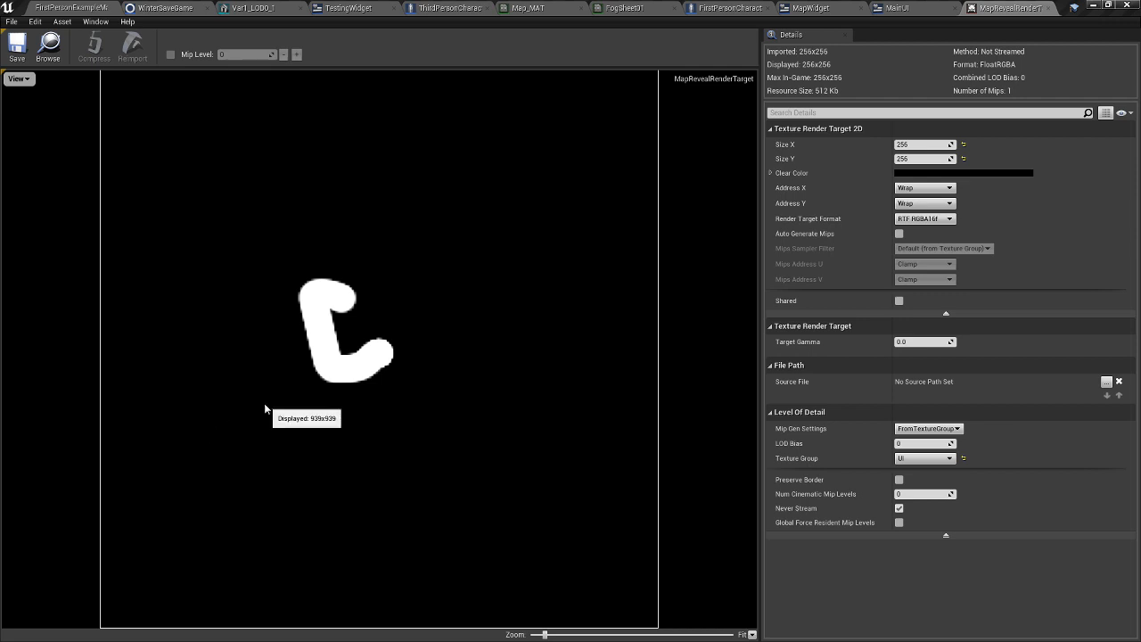
key("alt+Tab")
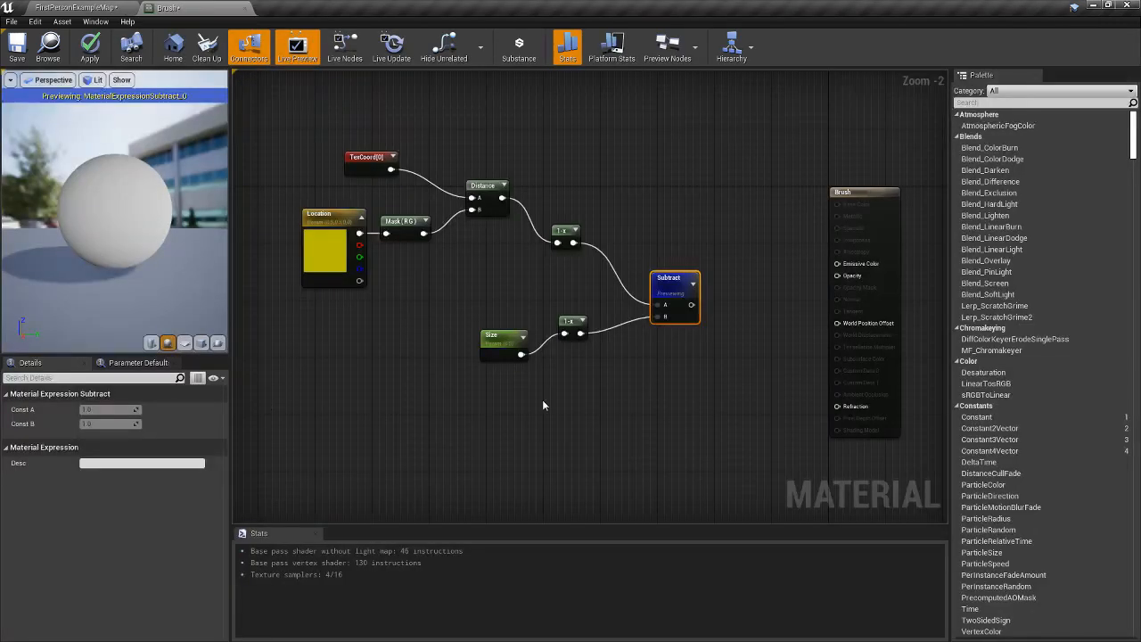
Move the Brush node farther from the graph and add a Saturate node beside Subtract, fed by its output.
right_click_drag(583, 394, 382, 348)
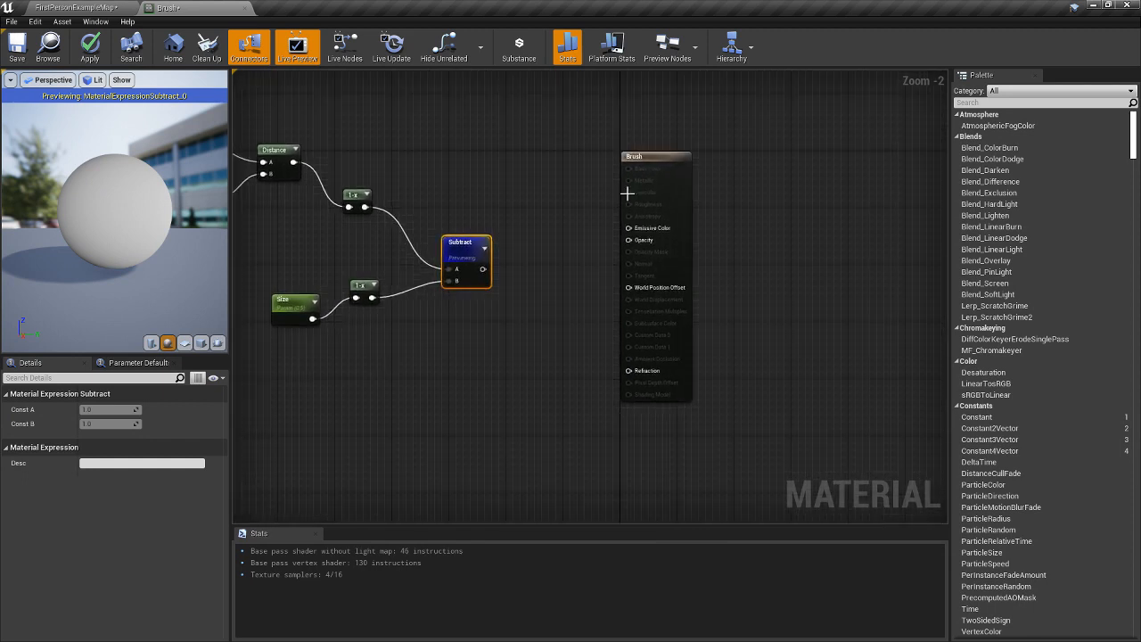
mouse_move(653, 163)
left_mouse_down()
mouse_move(758, 168)
mouse_move(789, 177)
mouse_move(780, 183)
left_mouse_up()
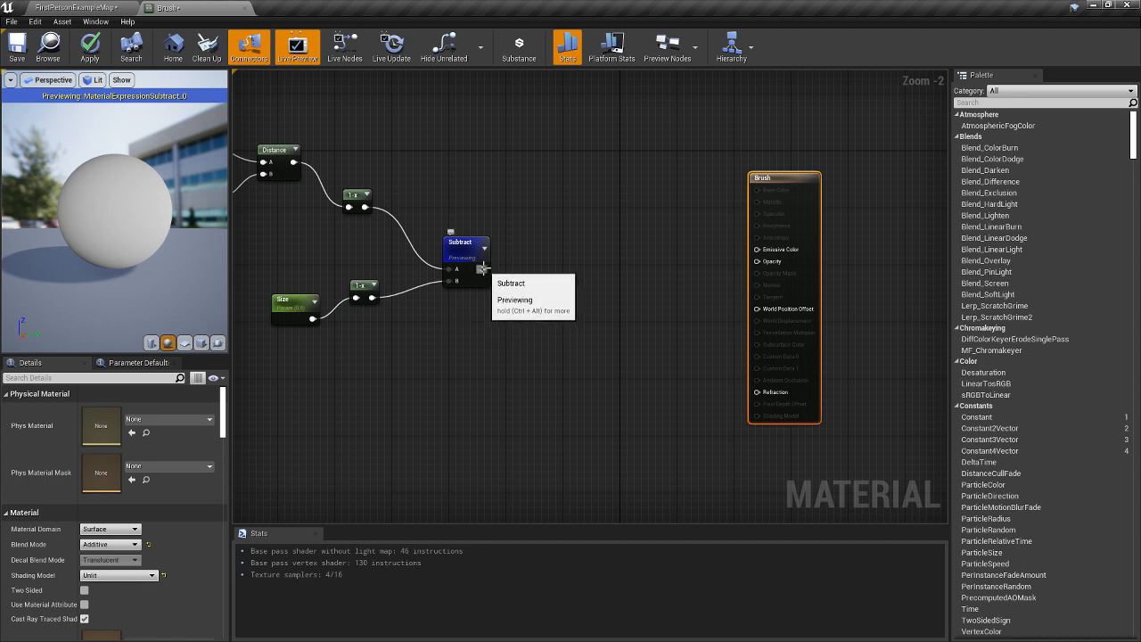
left_click_drag(483, 269, 524, 275)
type("sat")
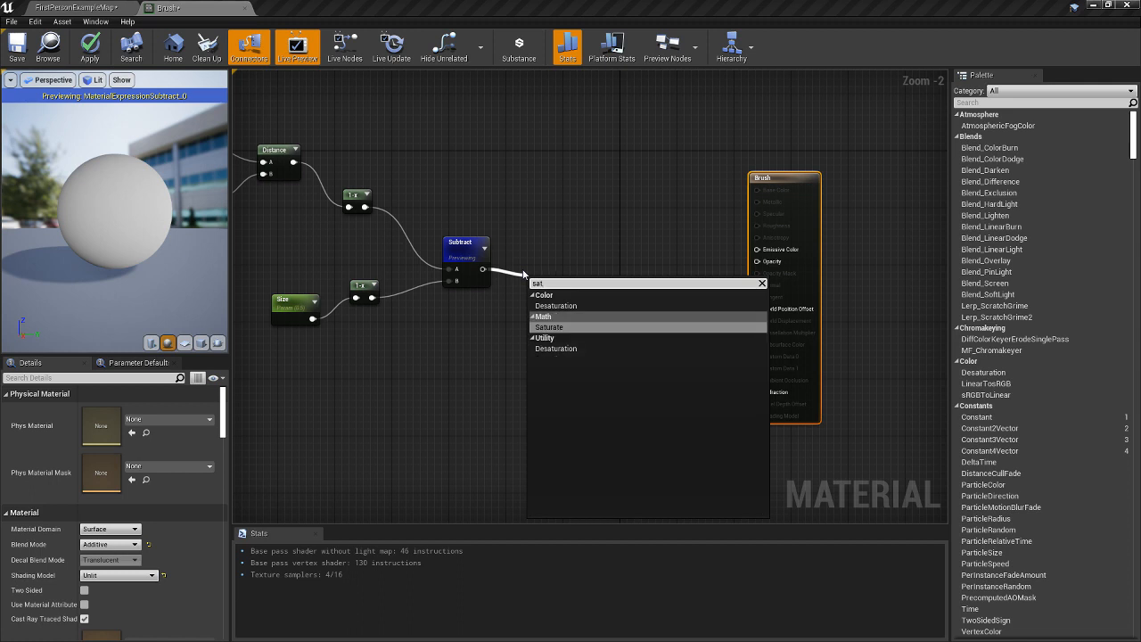
type("urate")
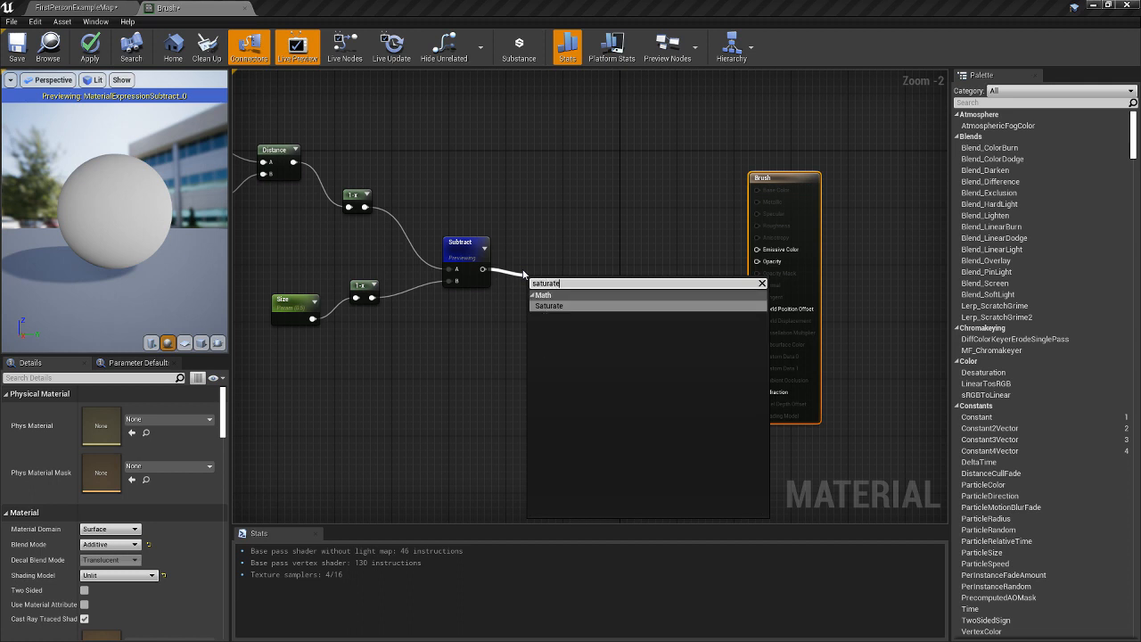
key("Return")
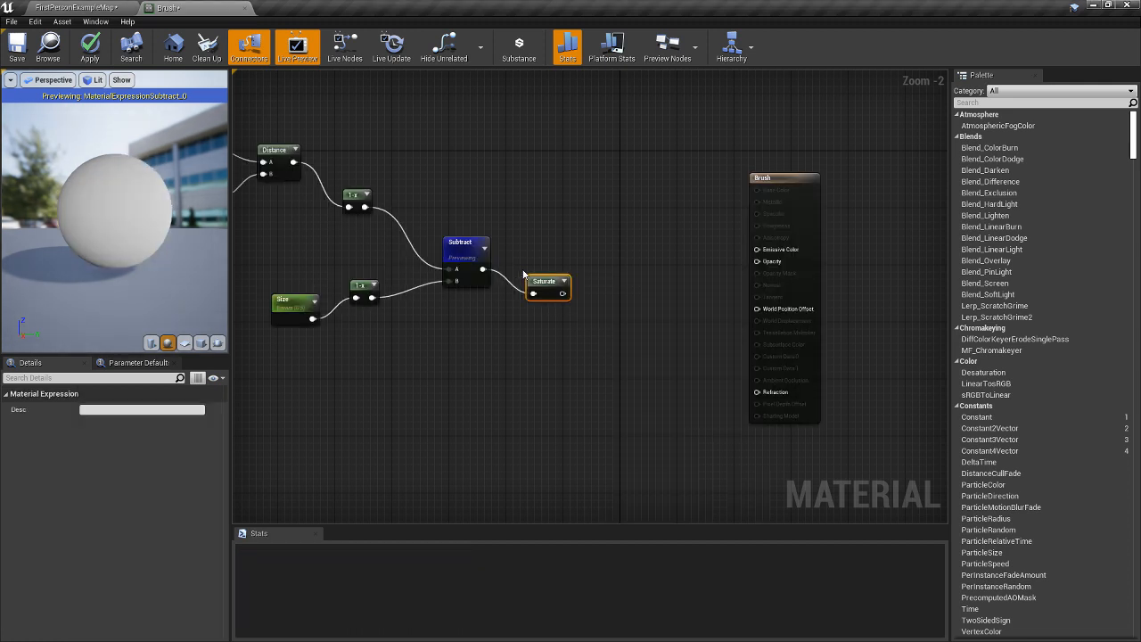
left_click_drag(551, 287, 538, 278)
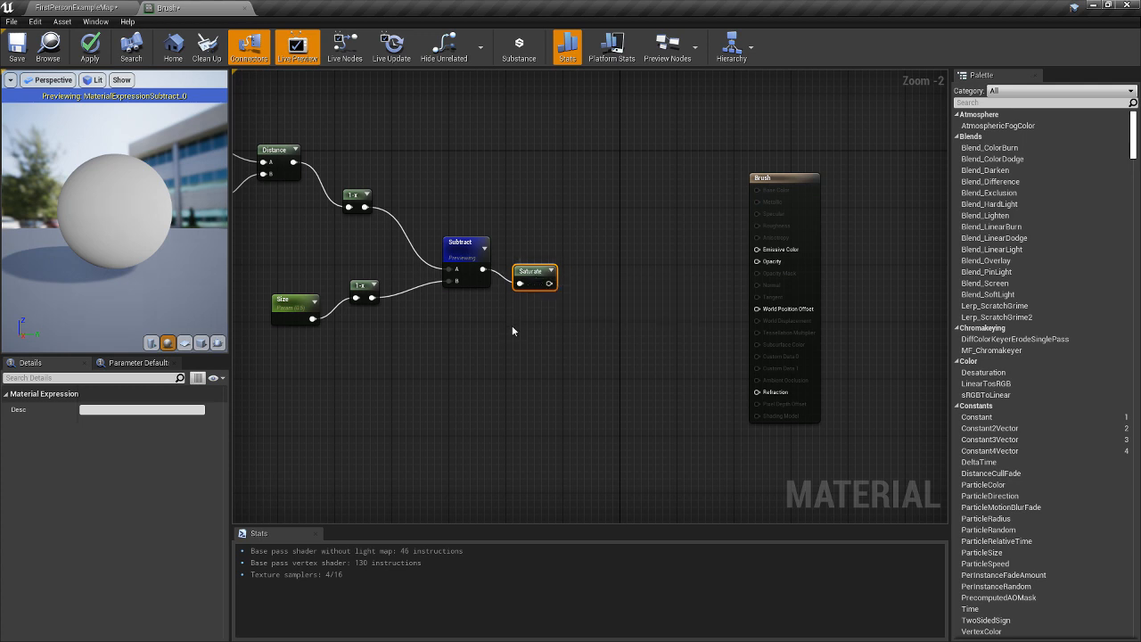
Add a Multiply node after Saturate and feed Saturate's output into its A input.
left_click(591, 298)
left_click_drag(549, 283, 597, 312)
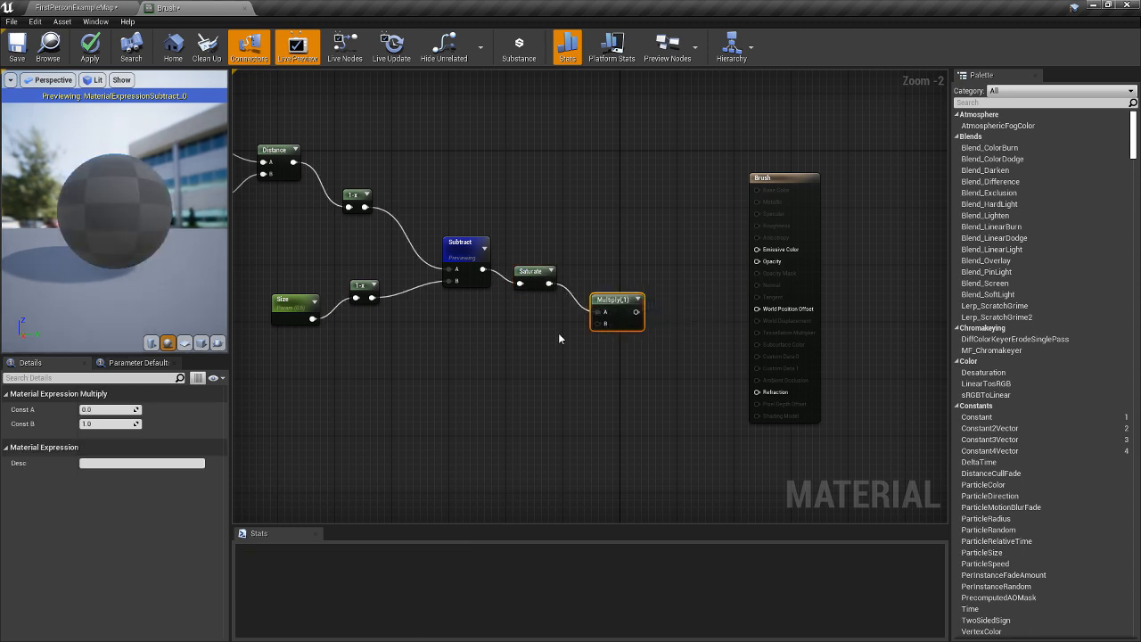
right_click(506, 339)
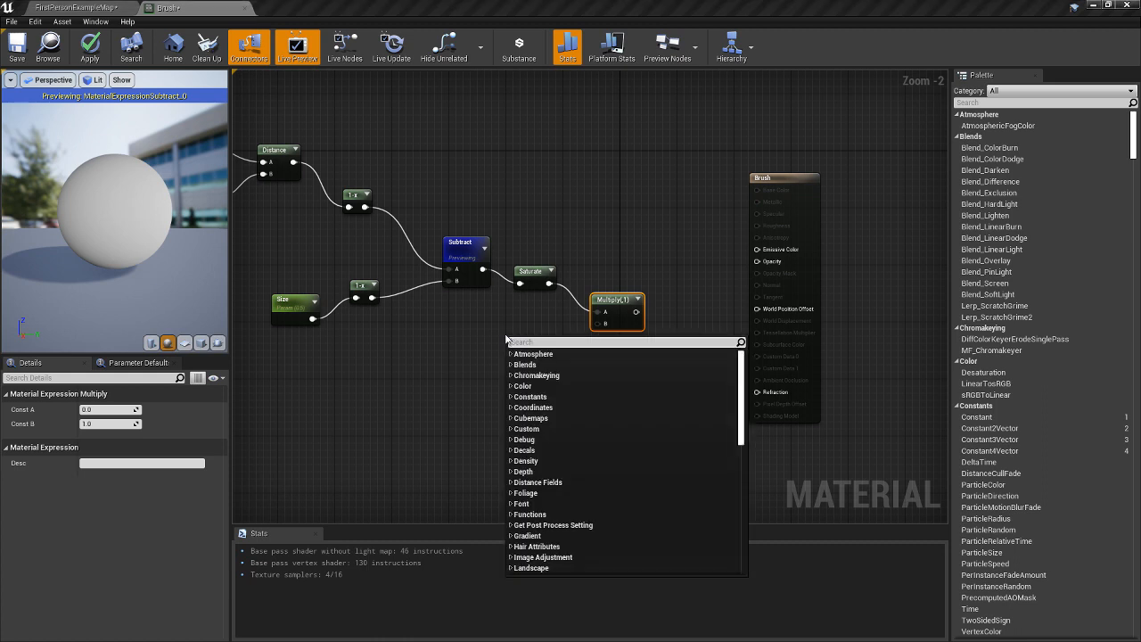
left_click(487, 349)
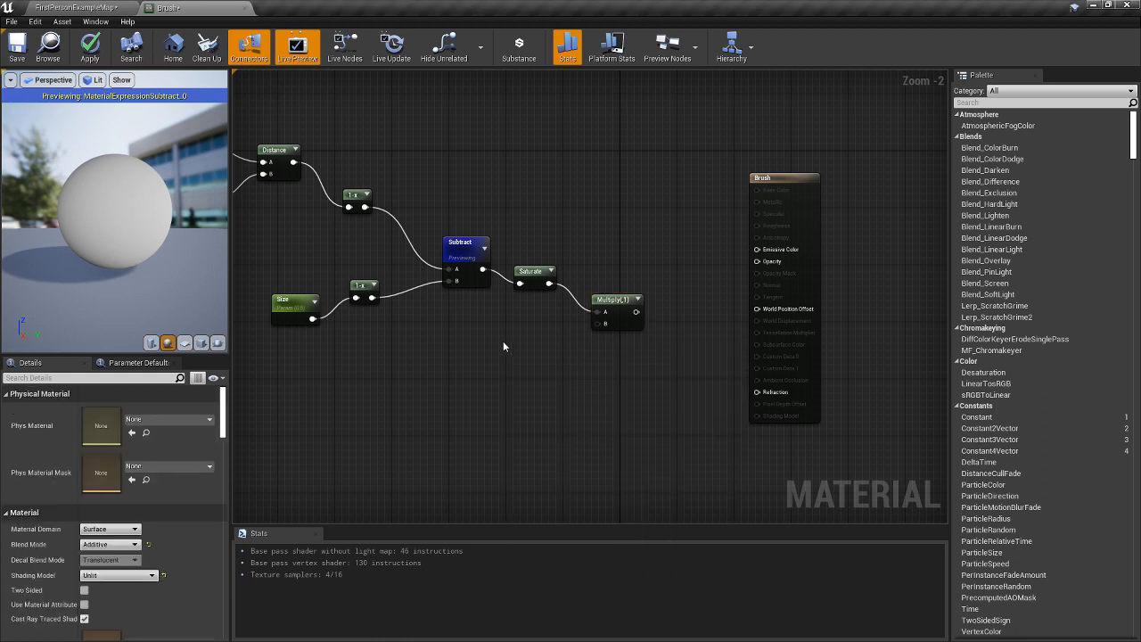
Add a Constant node below Saturate and convert it to a scalar parameter named Strength.
left_click(503, 345)
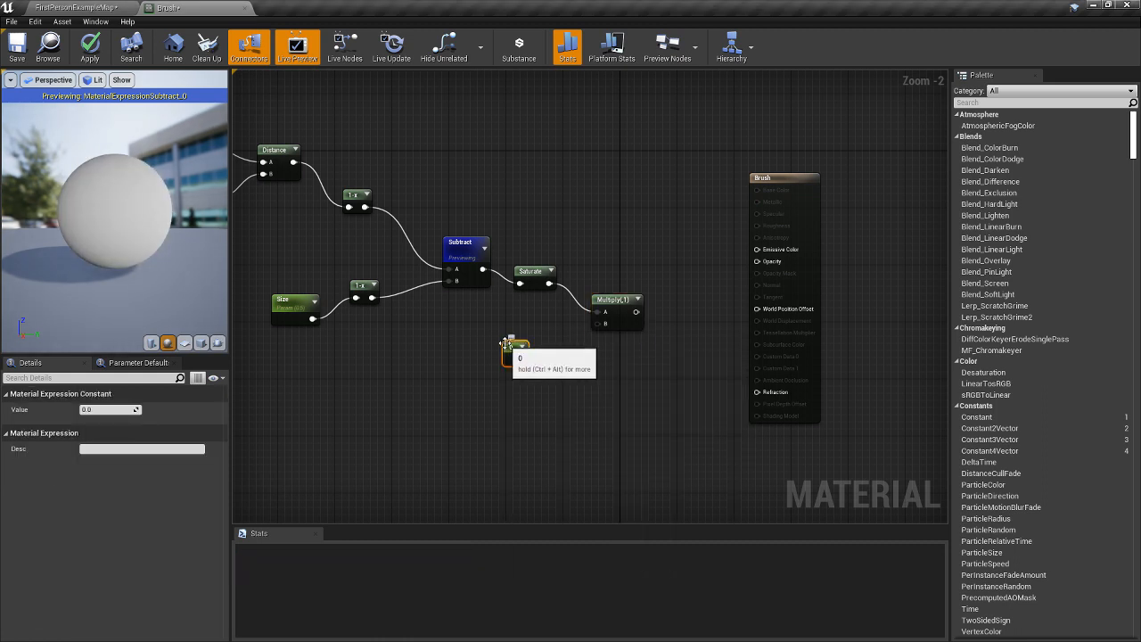
right_click(506, 345)
left_click(539, 351)
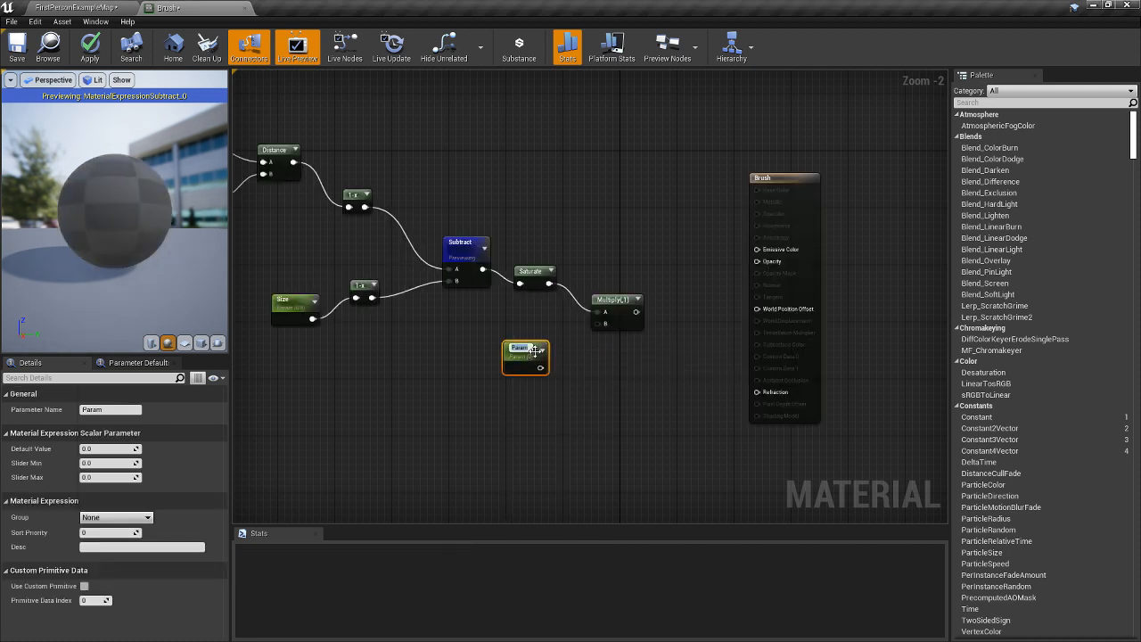
type("S")
type("eel")
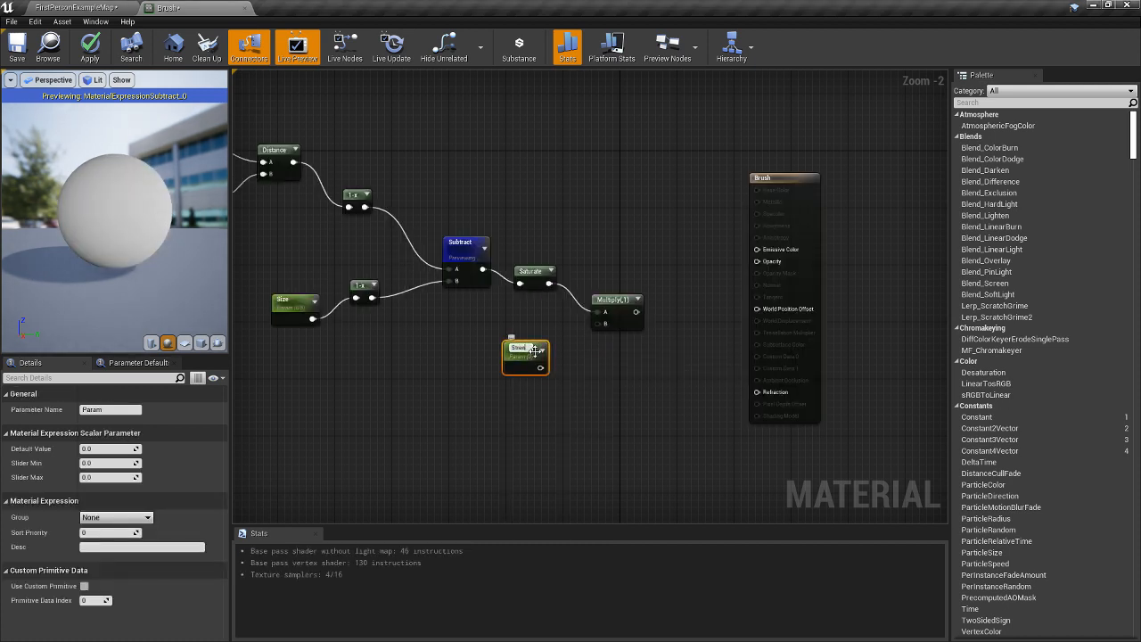
type("th")
key("Return")
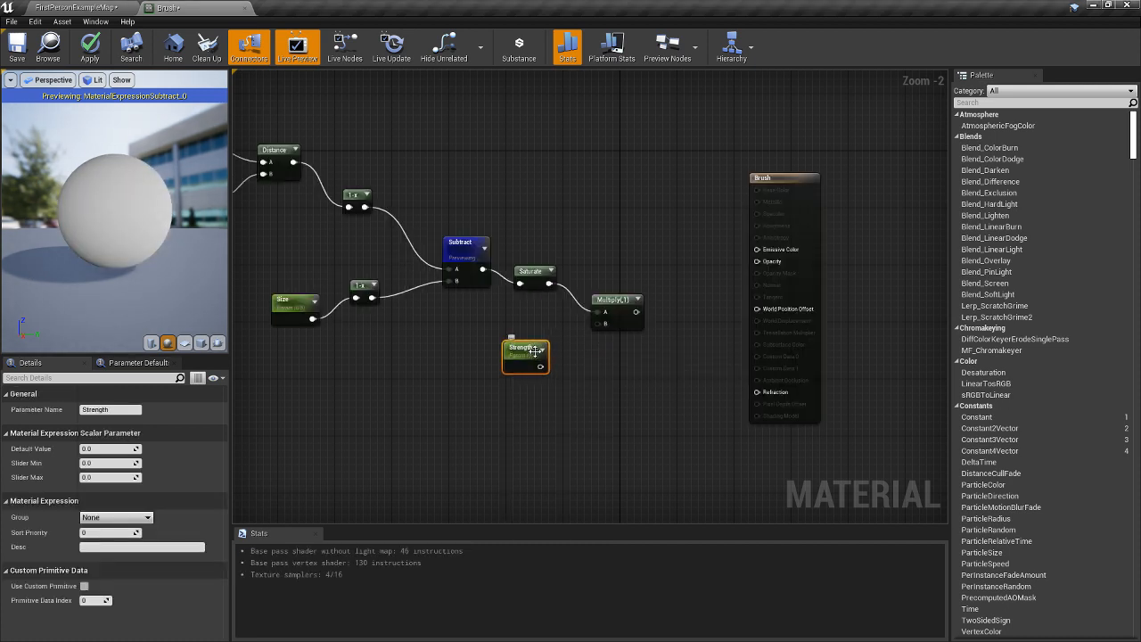
Connect Strength to the Multiply node's B input and set the parameter's default value to 1.
left_click_drag(541, 366, 599, 324)
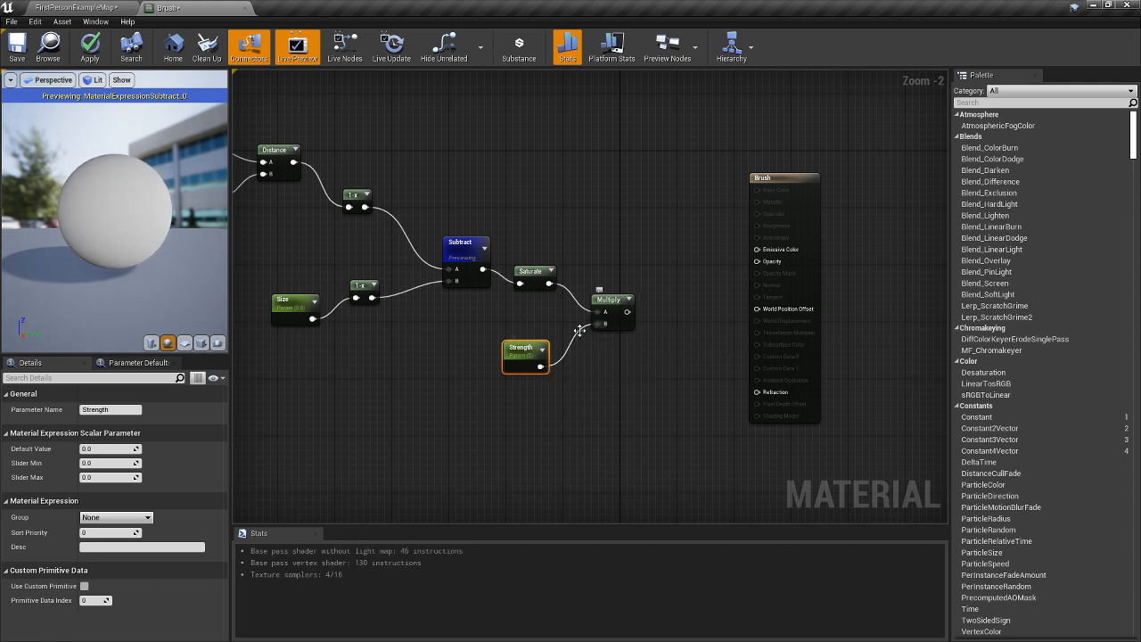
left_click(106, 448)
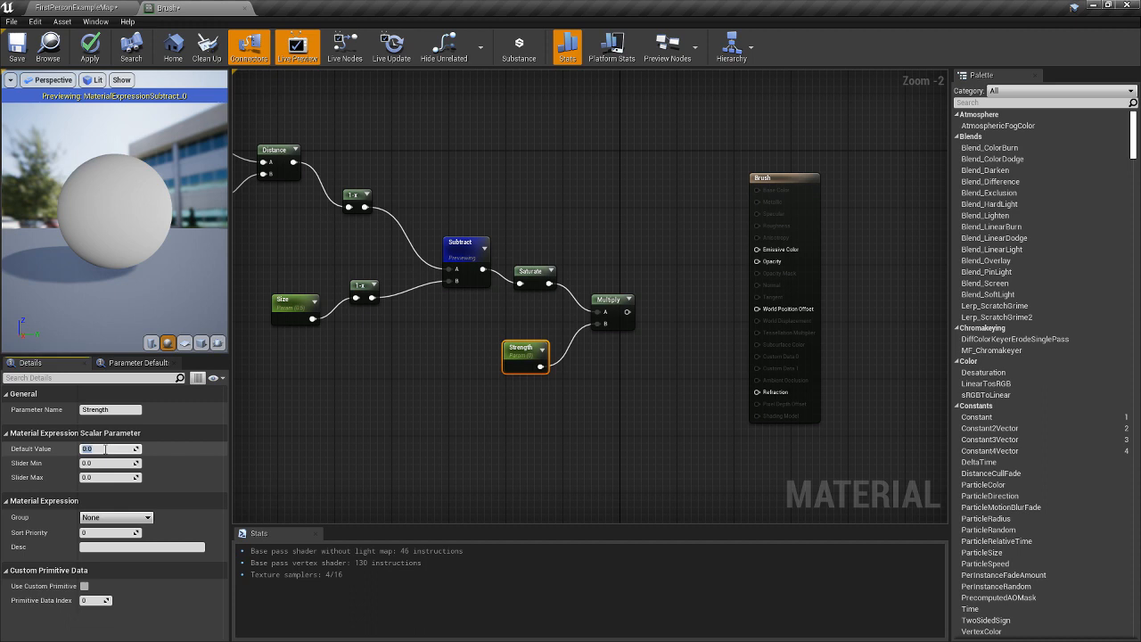
type("1")
key("Return")
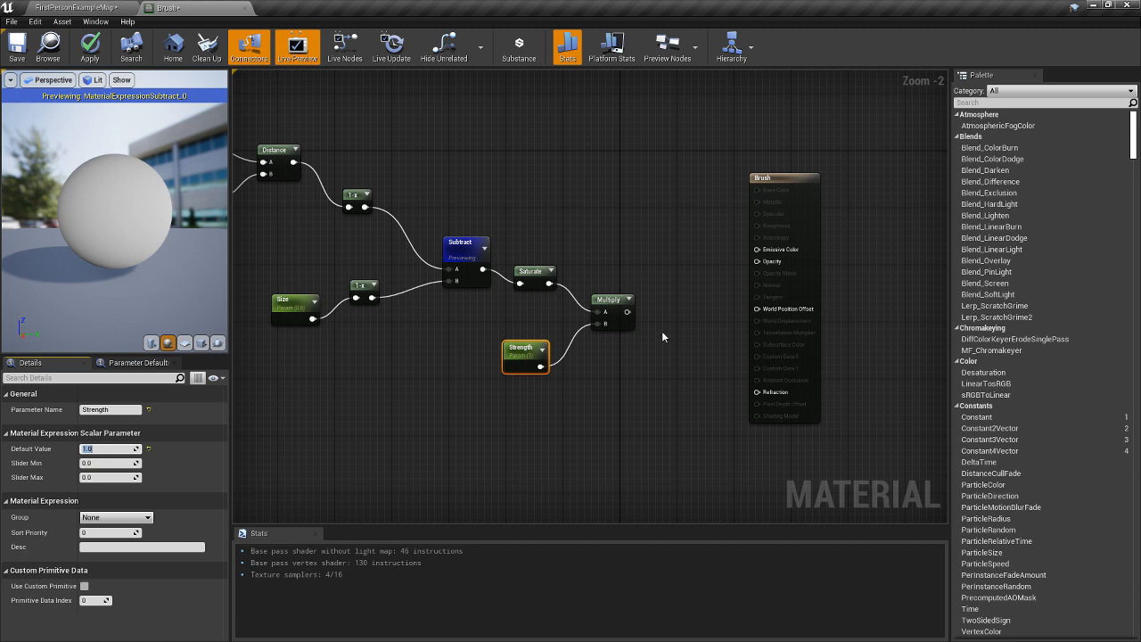
Connect Multiply's output to the Brush node's Emissive Color and stop previewing the Subtract node.
left_click_drag(627, 311, 757, 253)
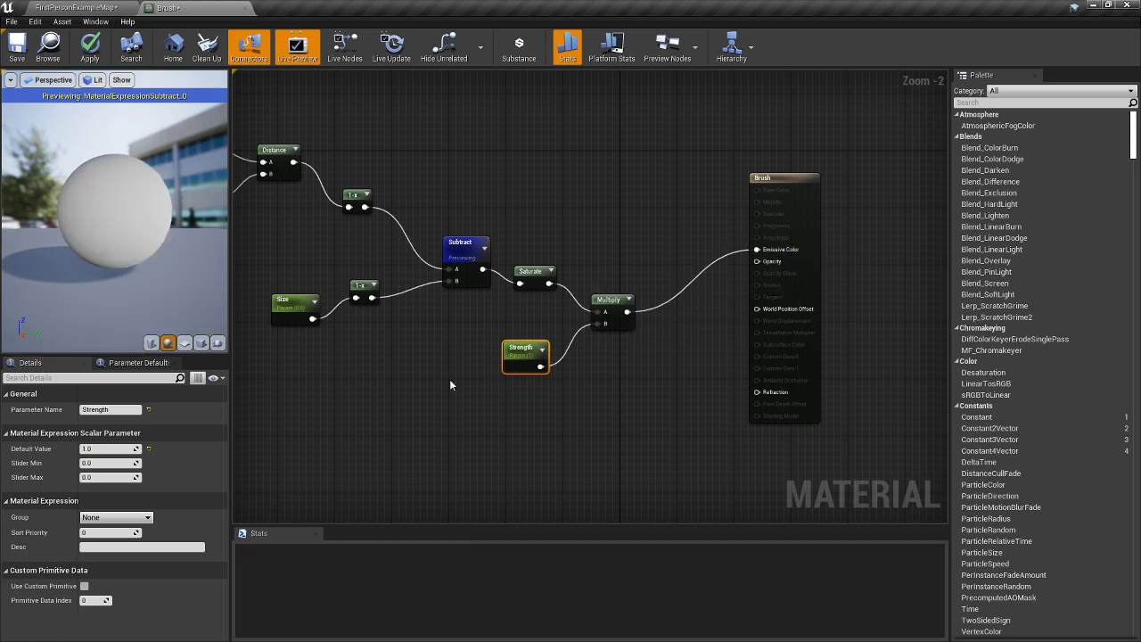
right_click(457, 249)
left_click(499, 256)
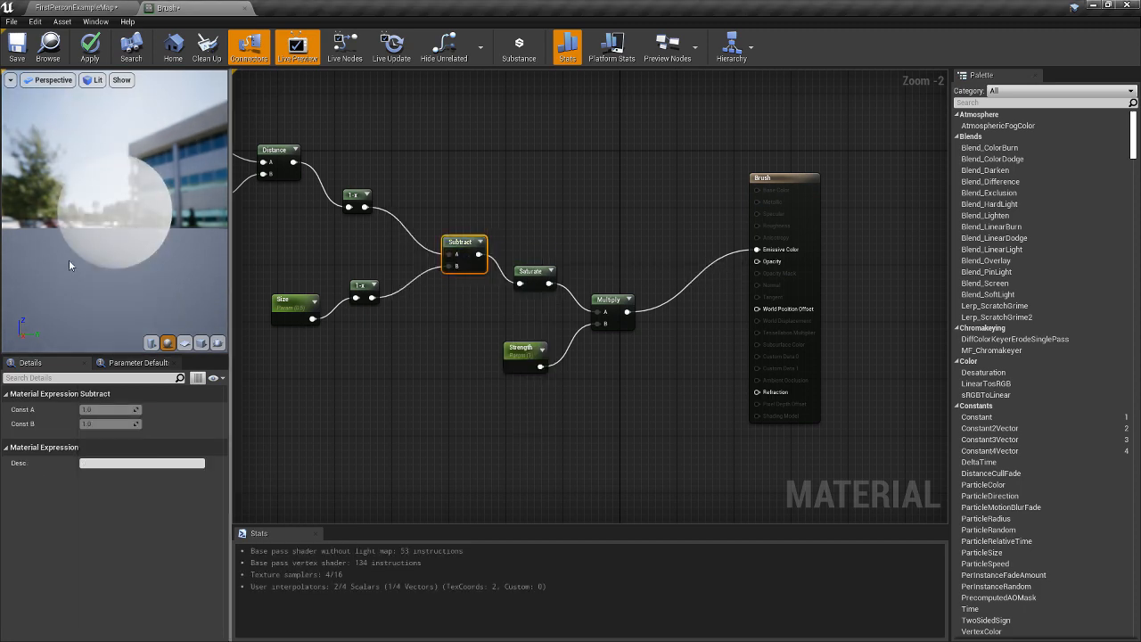
Check the preview sphere and the full node graph, and apply and save the Brush material.
left_click_drag(69, 260, 161, 254)
right_click_drag(484, 386, 629, 424)
scroll(628, 425, "down", 1)
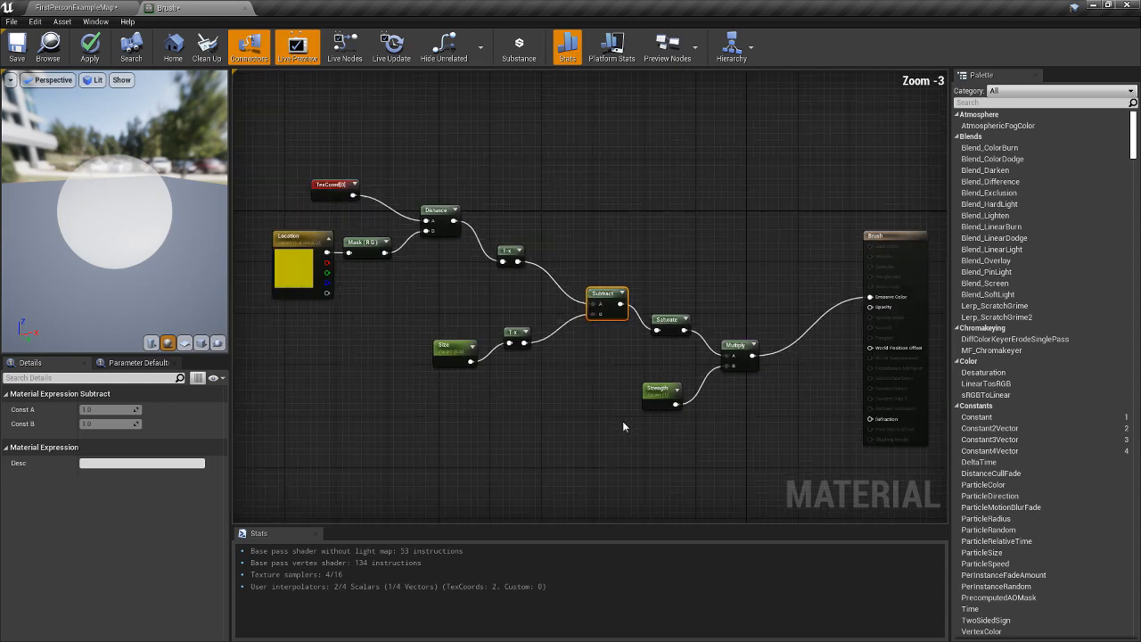
scroll(586, 403, "down", 1)
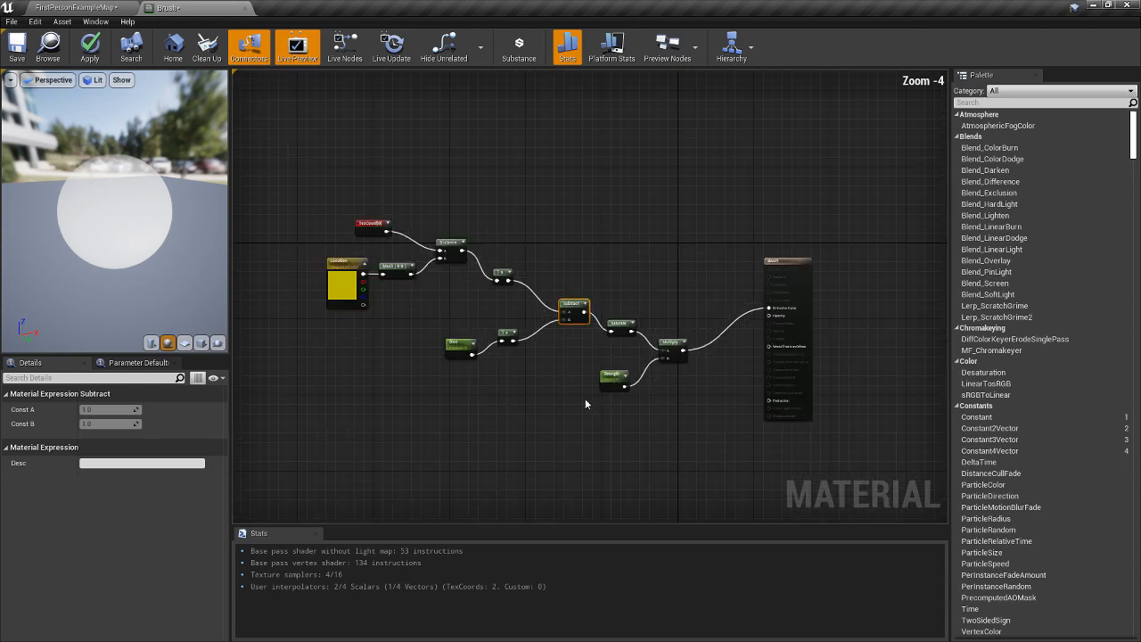
left_click(89, 46)
left_click(28, 49)
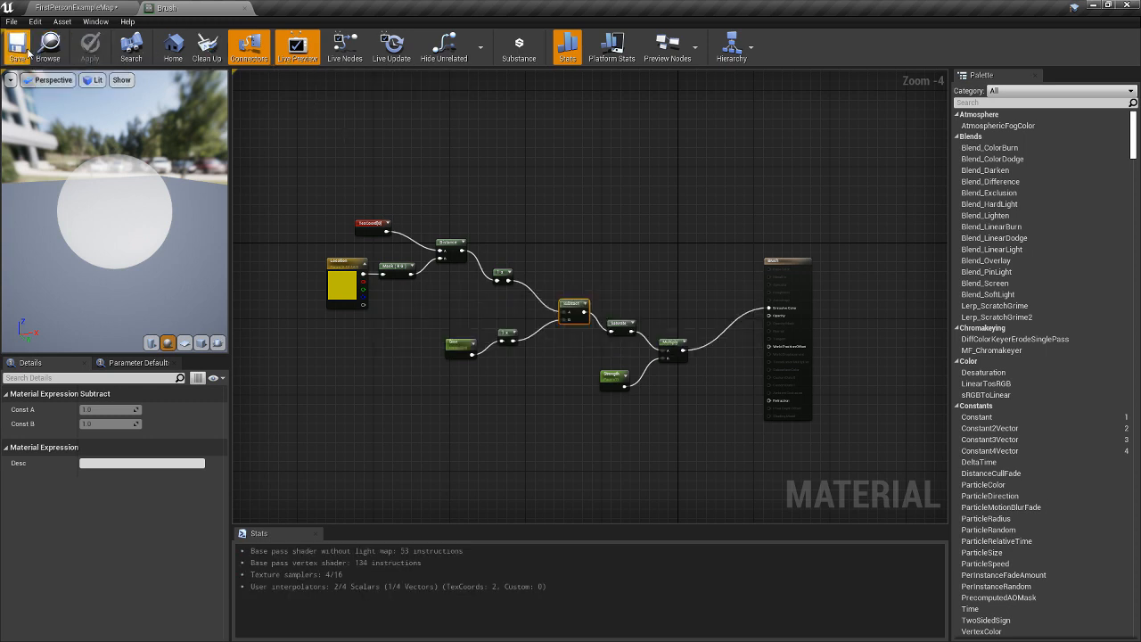
Return to the level editor and open the FirstPersonCharacter blueprint from within the FirstPersonBP content folder.
left_click(82, 13)
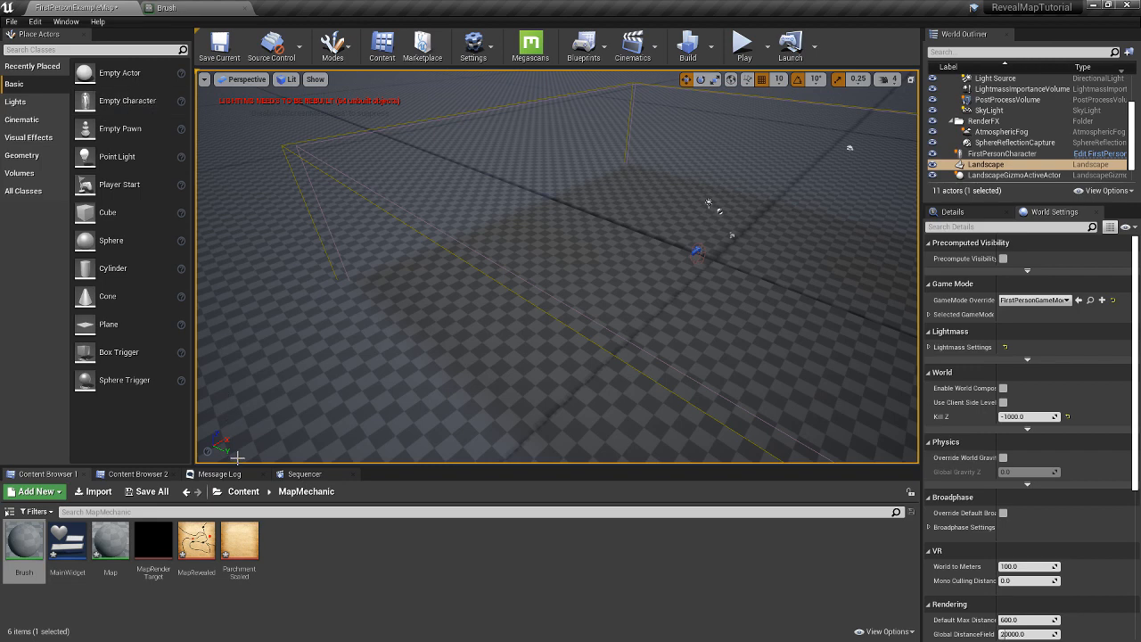
left_click(243, 491)
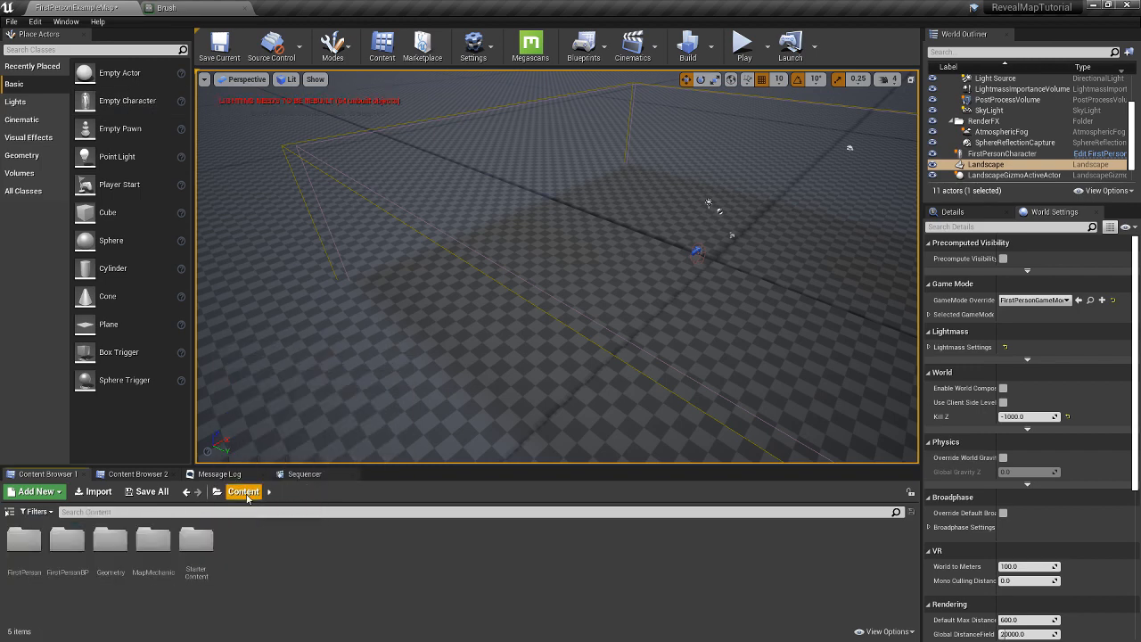
double_click(24, 540)
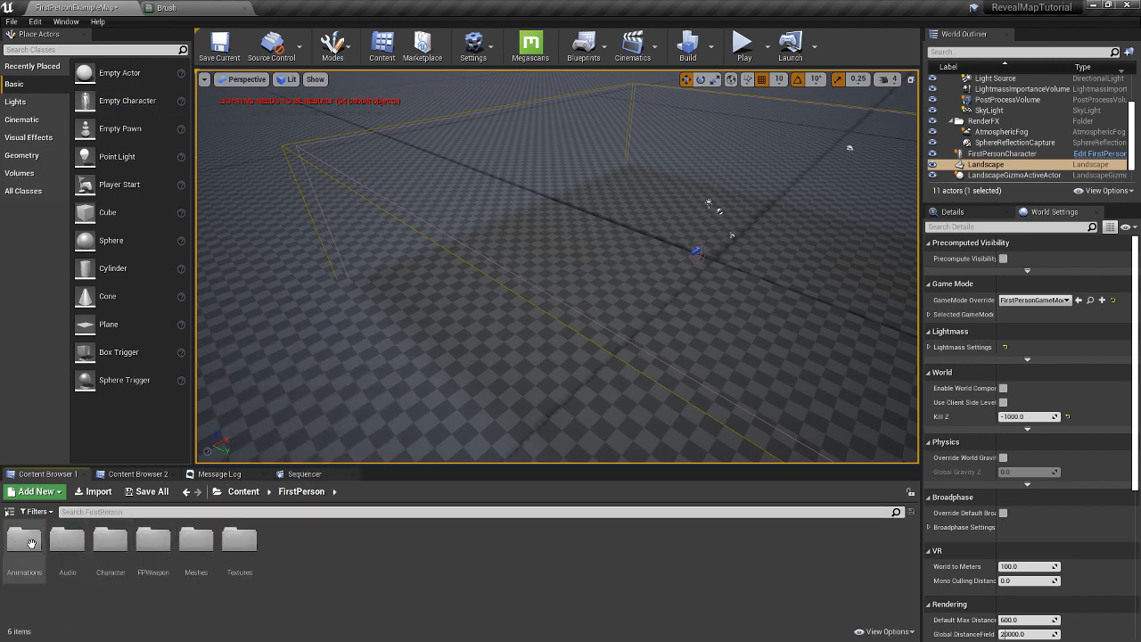
left_click(244, 491)
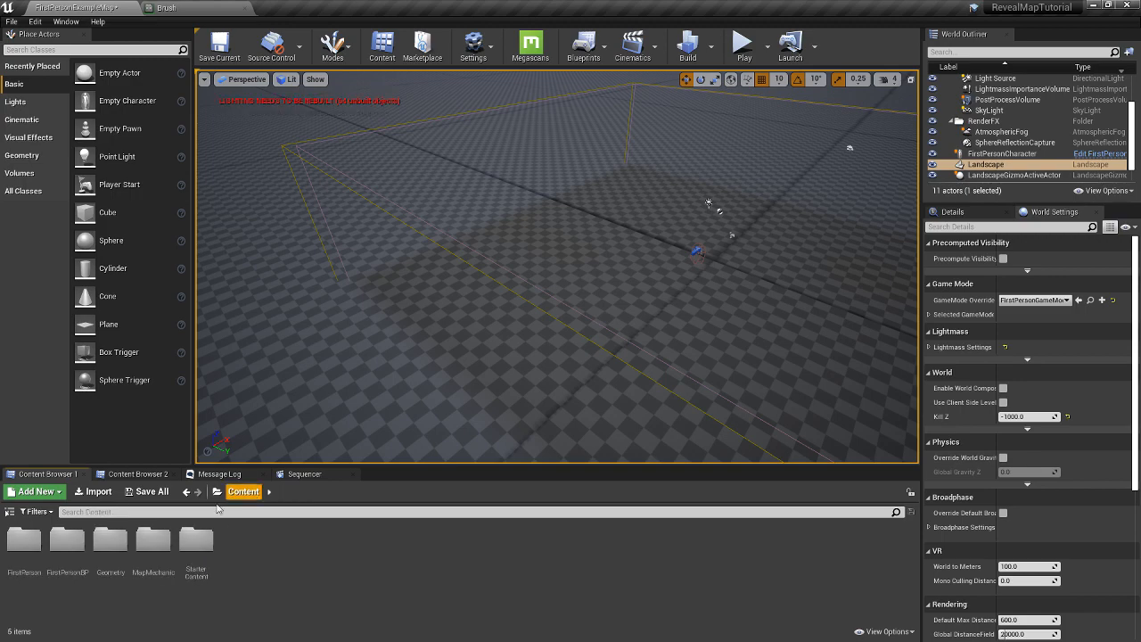
double_click(55, 541)
double_click(24, 541)
double_click(23, 548)
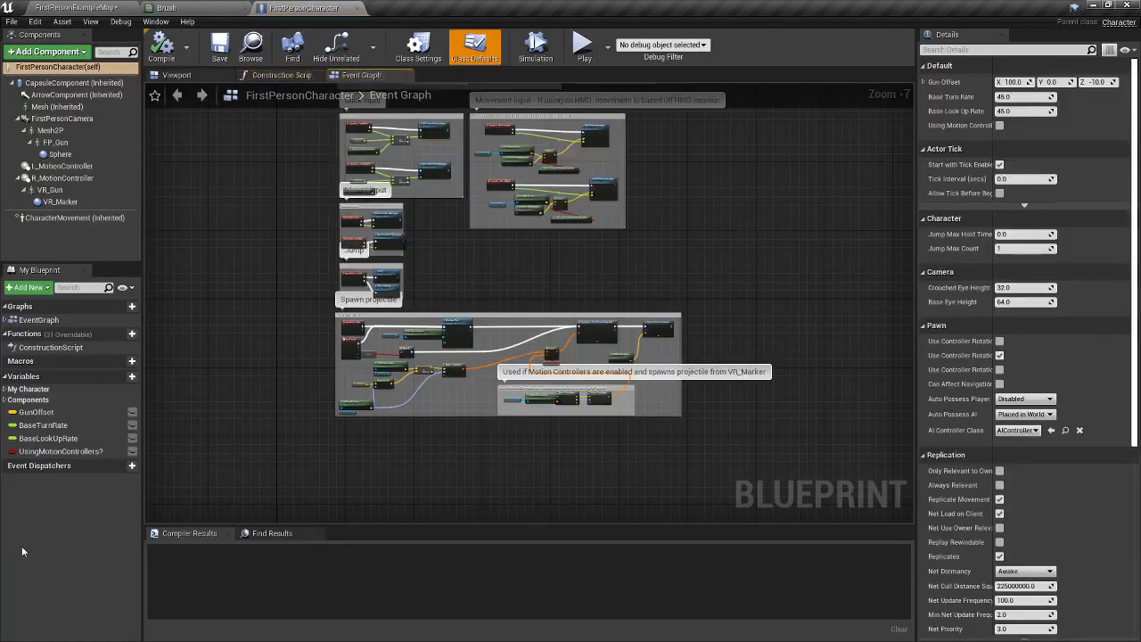
Delete the AttachComponentToComponent, FP Gun and Mesh 2P nodes from the character's Construction Script.
right_click_drag(477, 460, 466, 502)
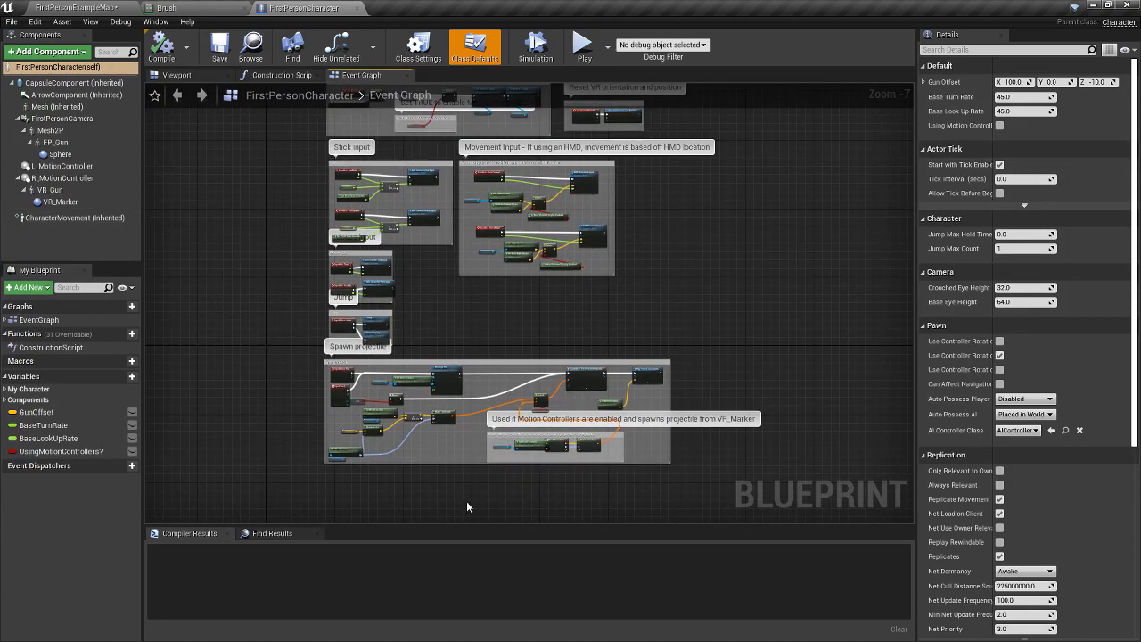
right_click_drag(681, 193, 719, 228)
left_click(283, 76)
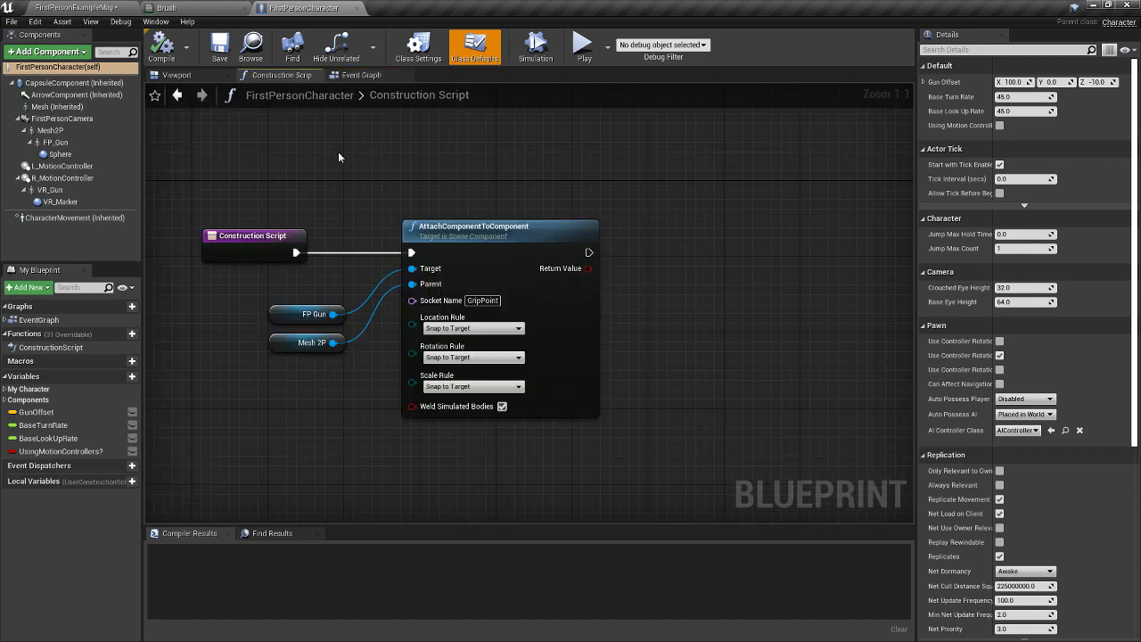
left_click_drag(315, 214, 696, 368)
key("Delete")
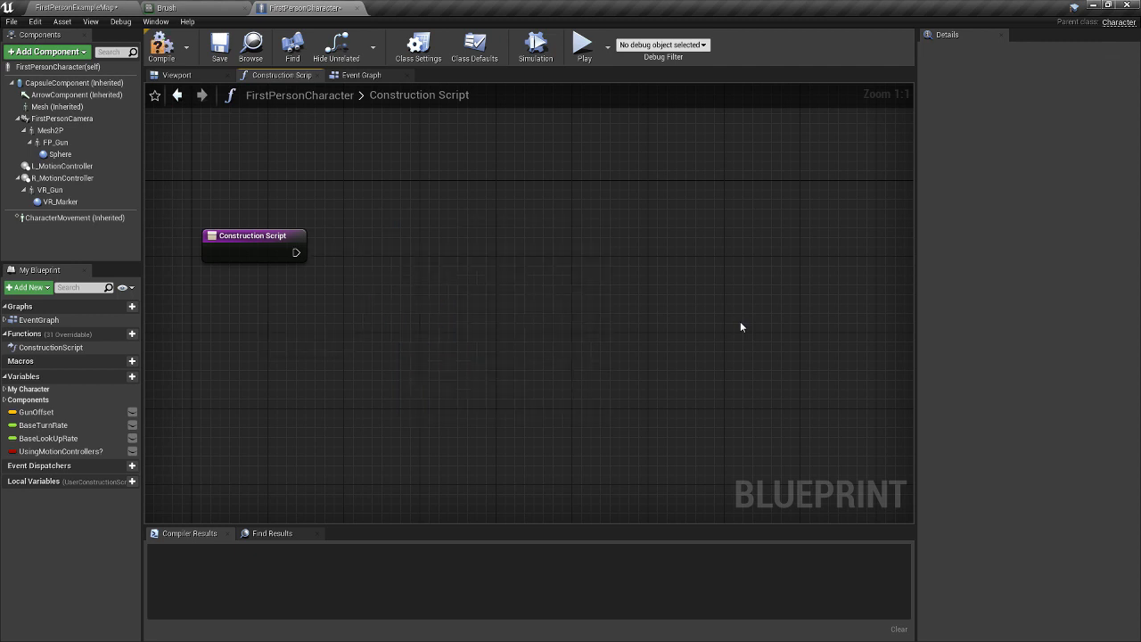
Add a generic Create Dynamic Material Instance node beside the Construction Script node.
right_click(432, 246)
type("crea")
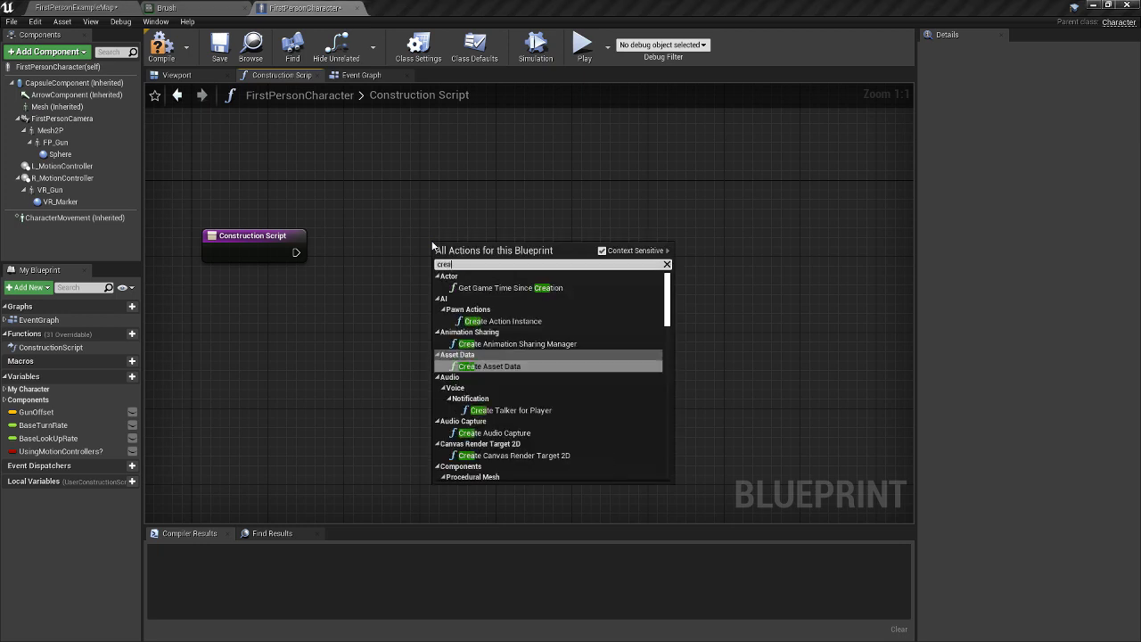
type("te")
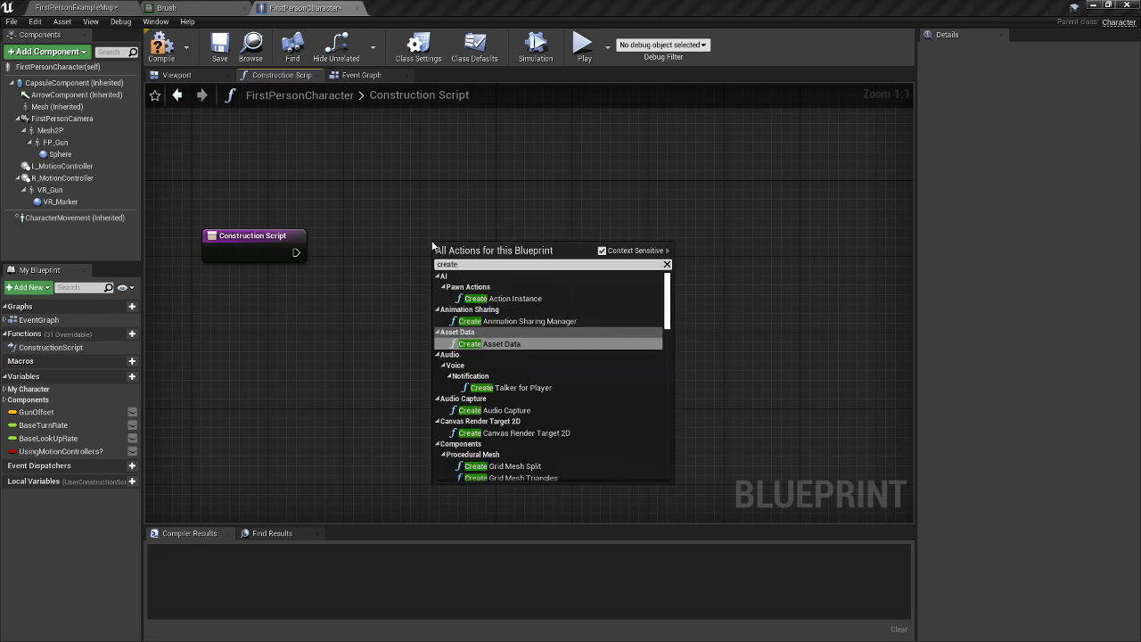
type("dy")
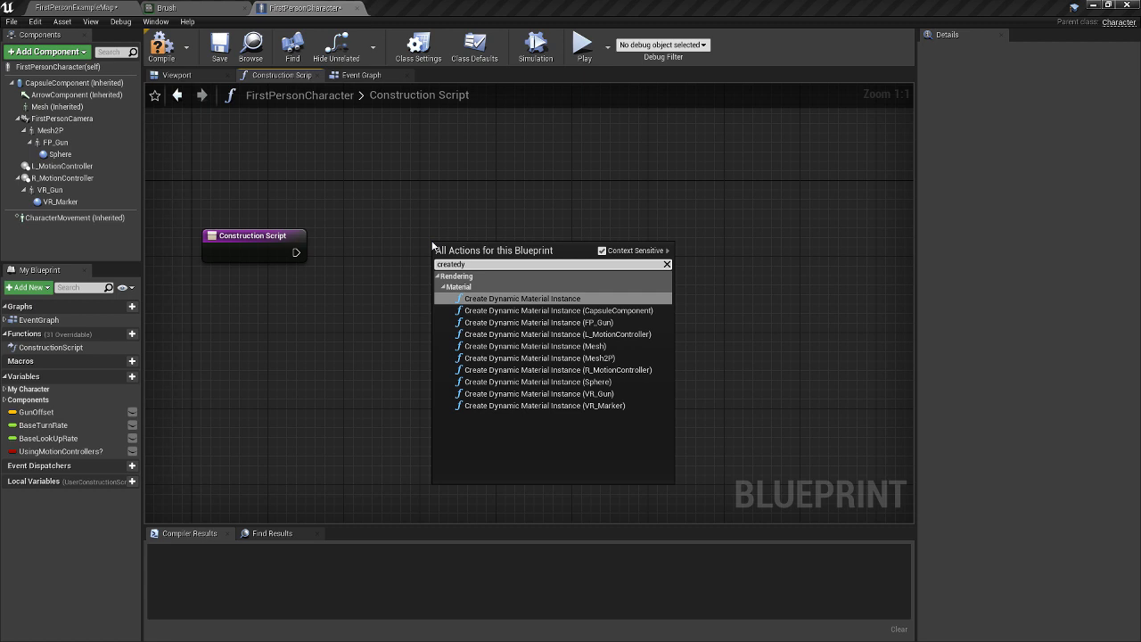
key("Return")
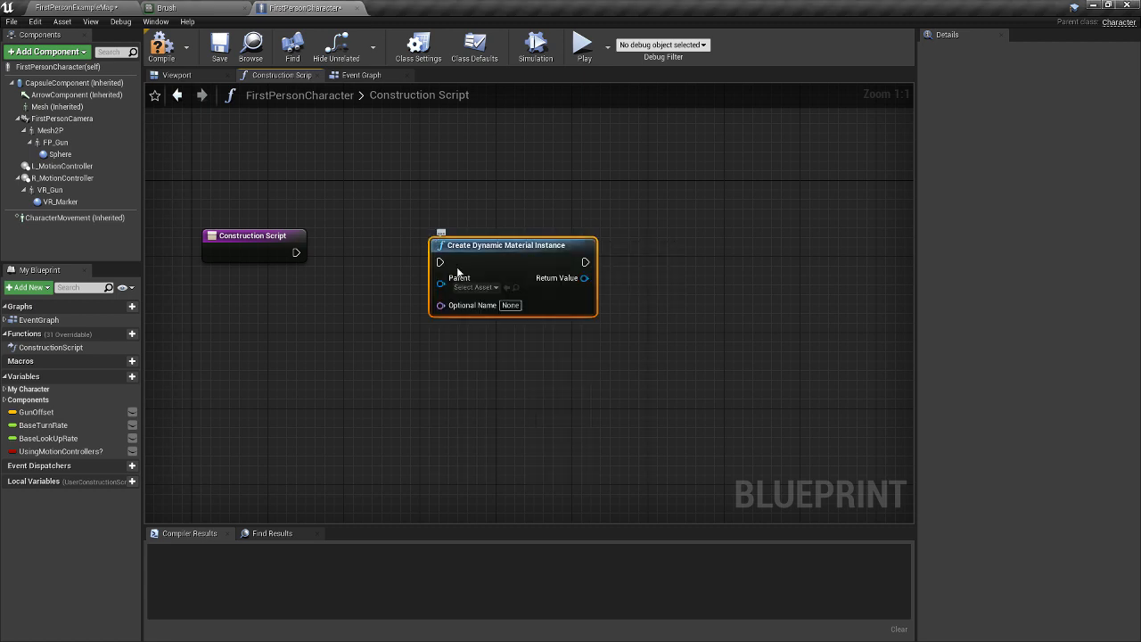
Set the Create Dynamic Material Instance node's Parent to the Brush material and connect its execution input to Construction Script.
left_click(493, 288)
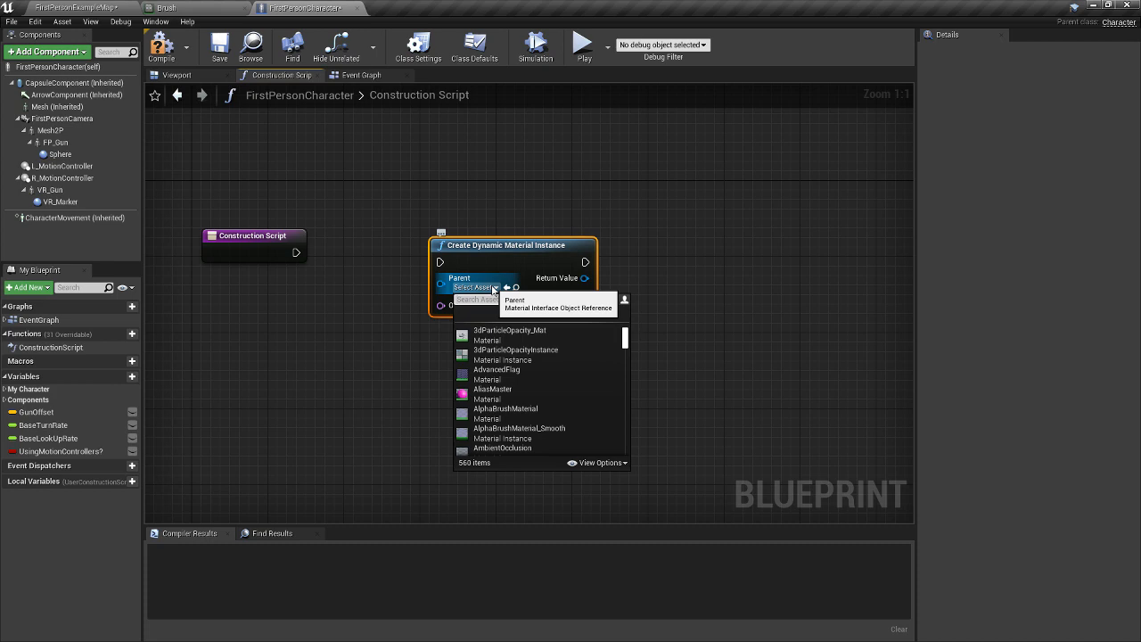
type("bru")
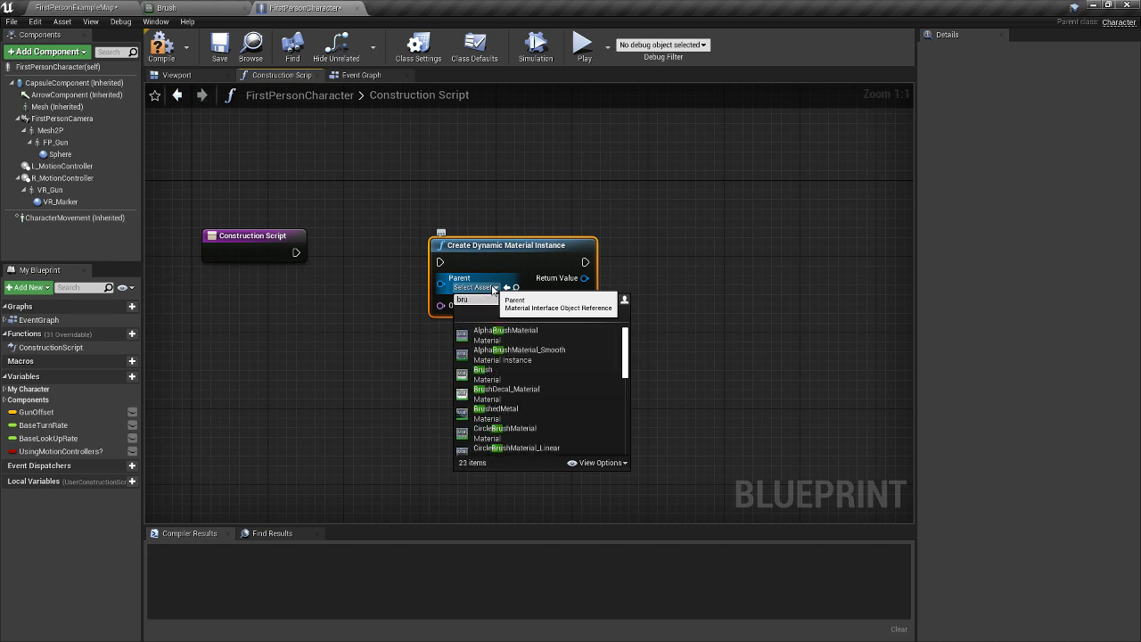
type("sh")
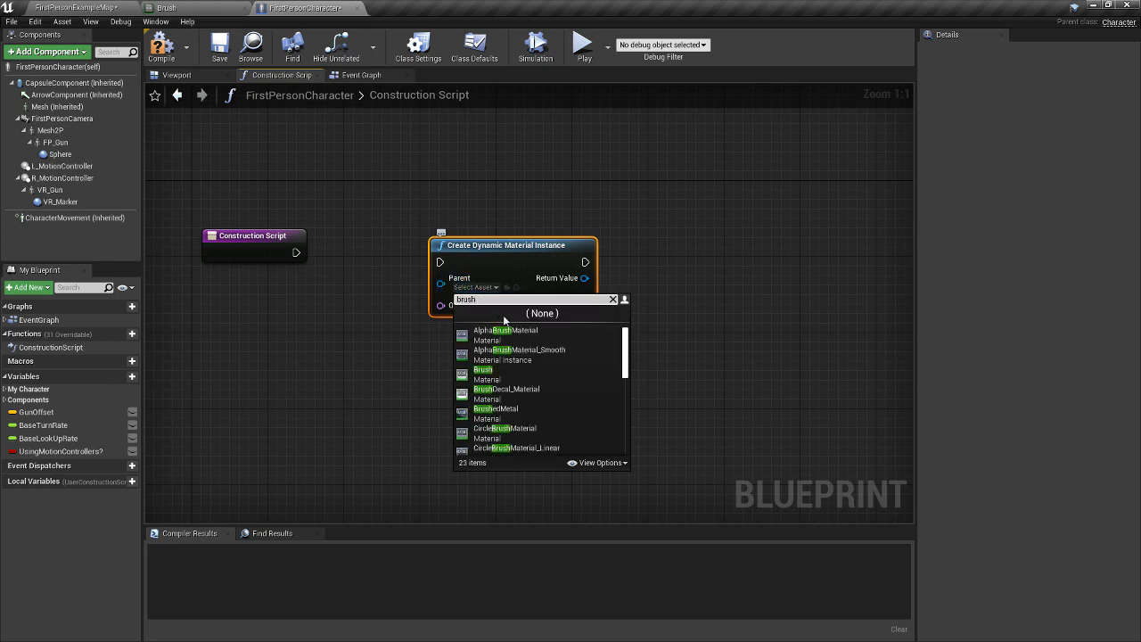
left_click(538, 368)
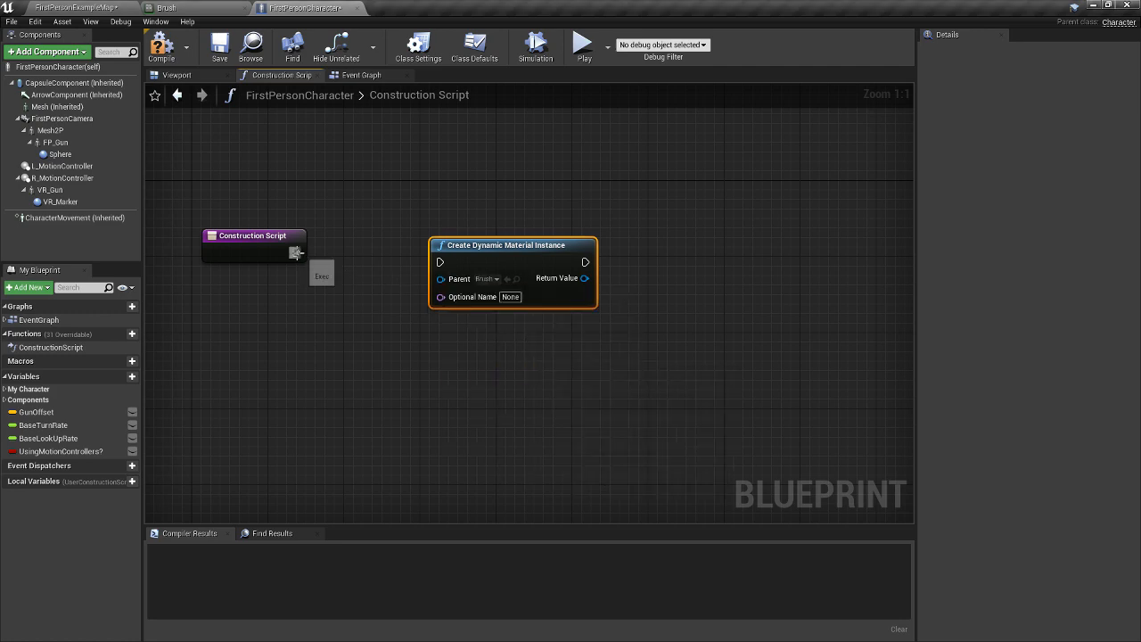
left_click_drag(296, 253, 440, 262)
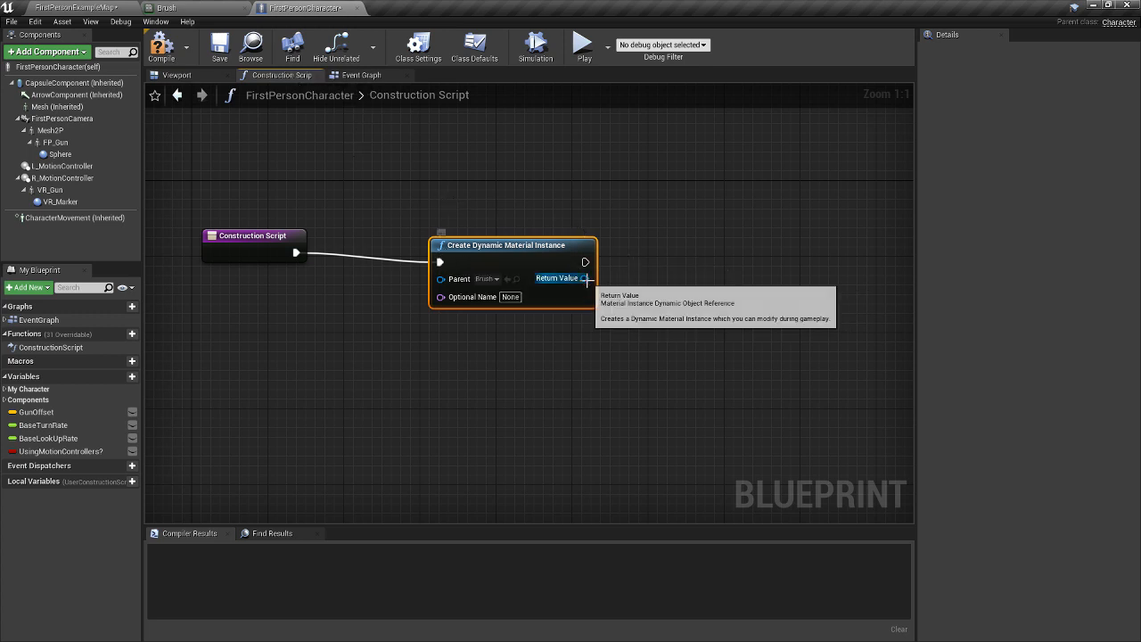
Promote the Return Value to a variable named BrushRef and align its SET node with Create Dynamic Material Instance.
left_click_drag(586, 278, 634, 280)
left_click(711, 356)
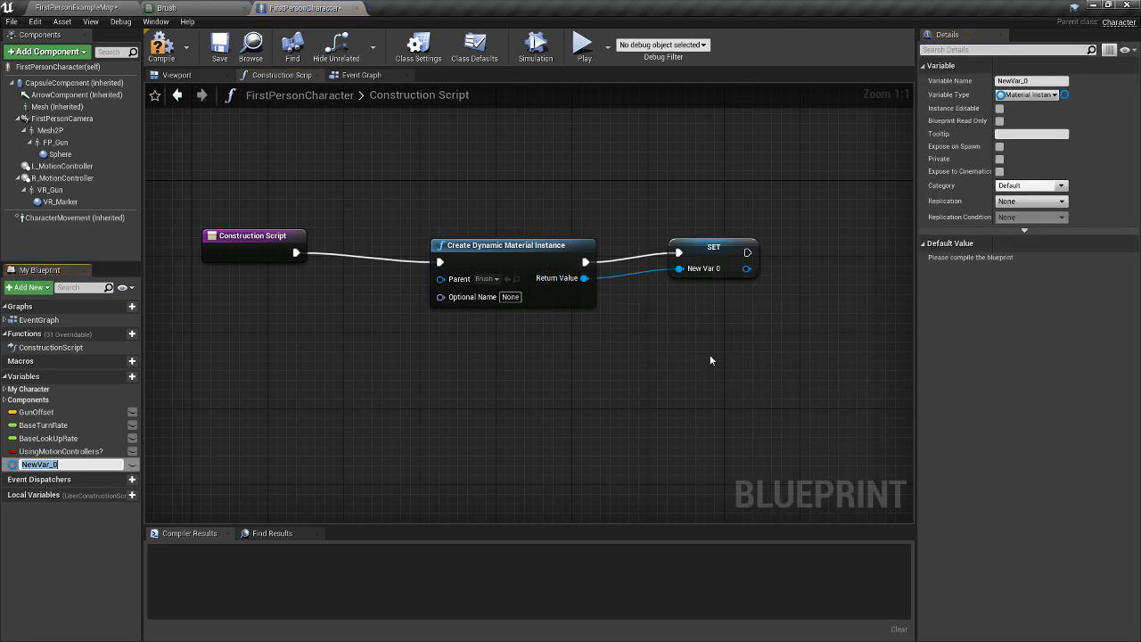
type("Brush")
type("Ma")
key("Return")
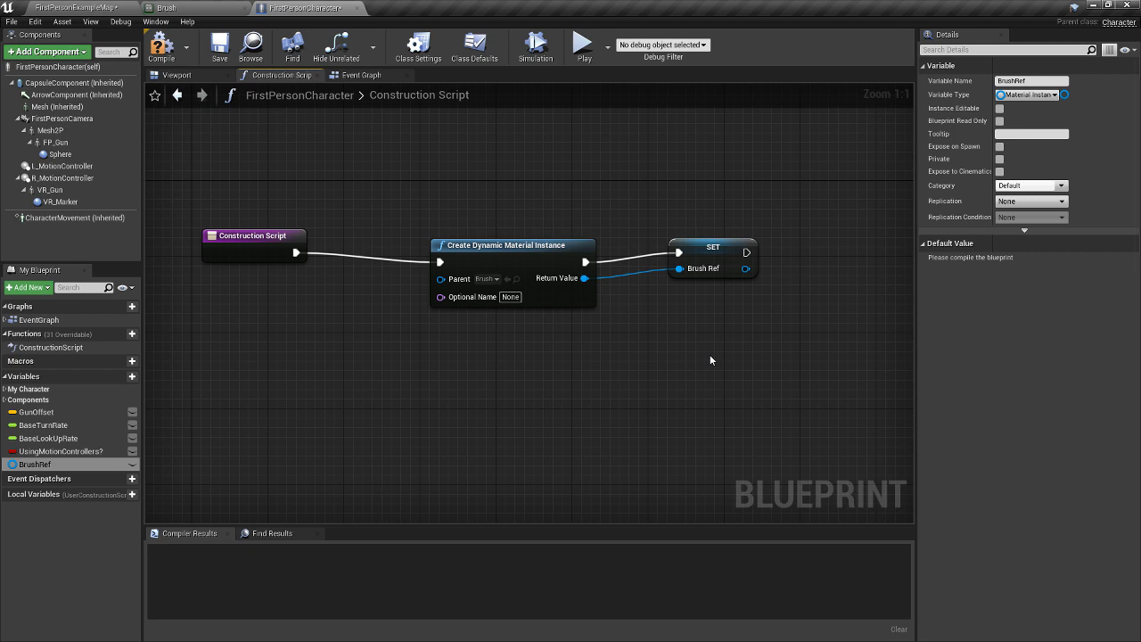
left_click_drag(708, 249, 685, 258)
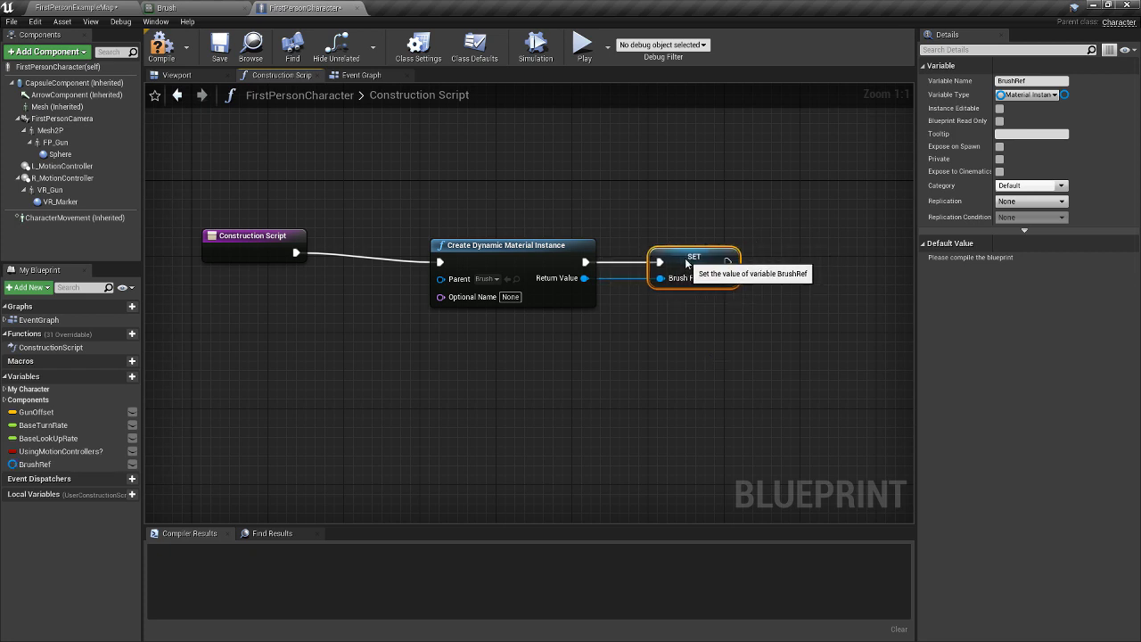
Open the Event Graph and bring up the blueprint action list in empty space beside the existing node groups.
left_click(361, 77)
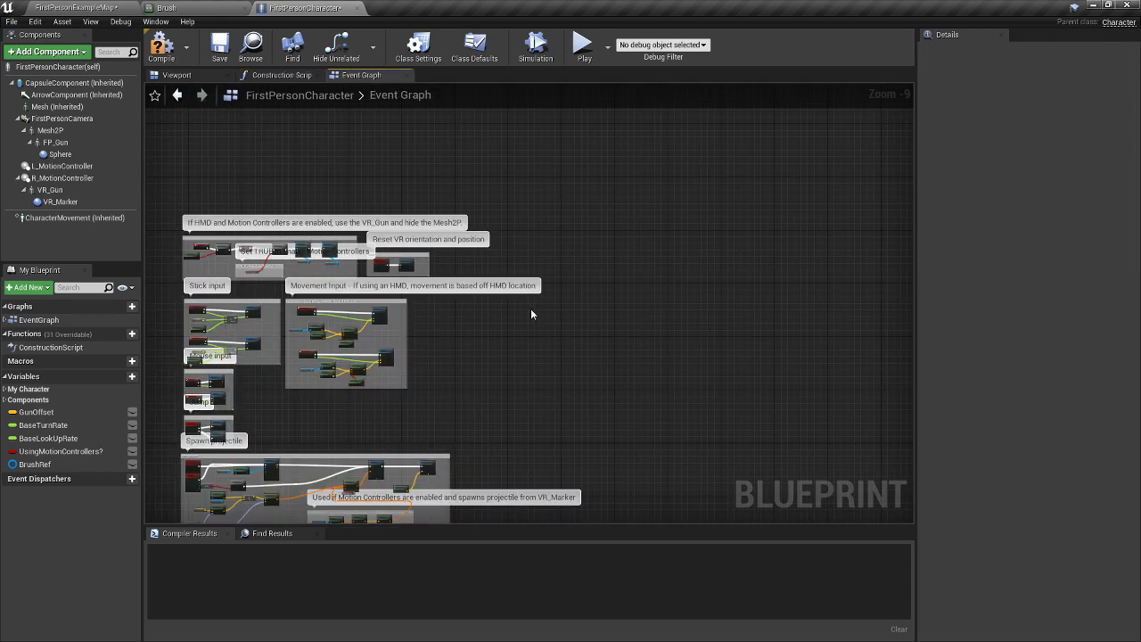
scroll(531, 310, "up", 3)
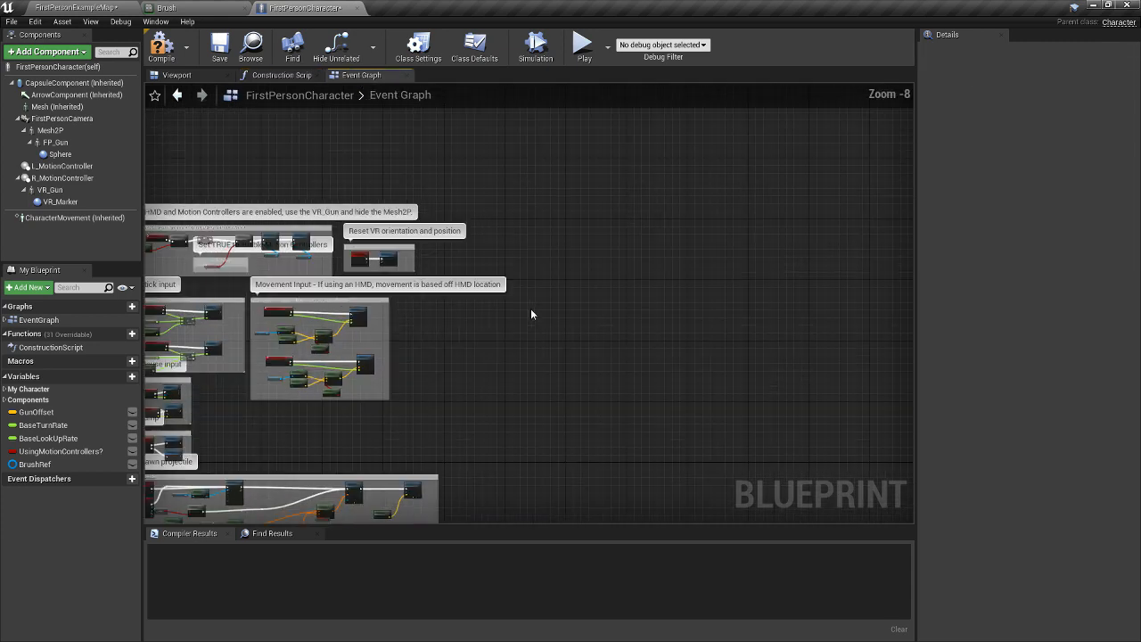
scroll(531, 313, "up", 2)
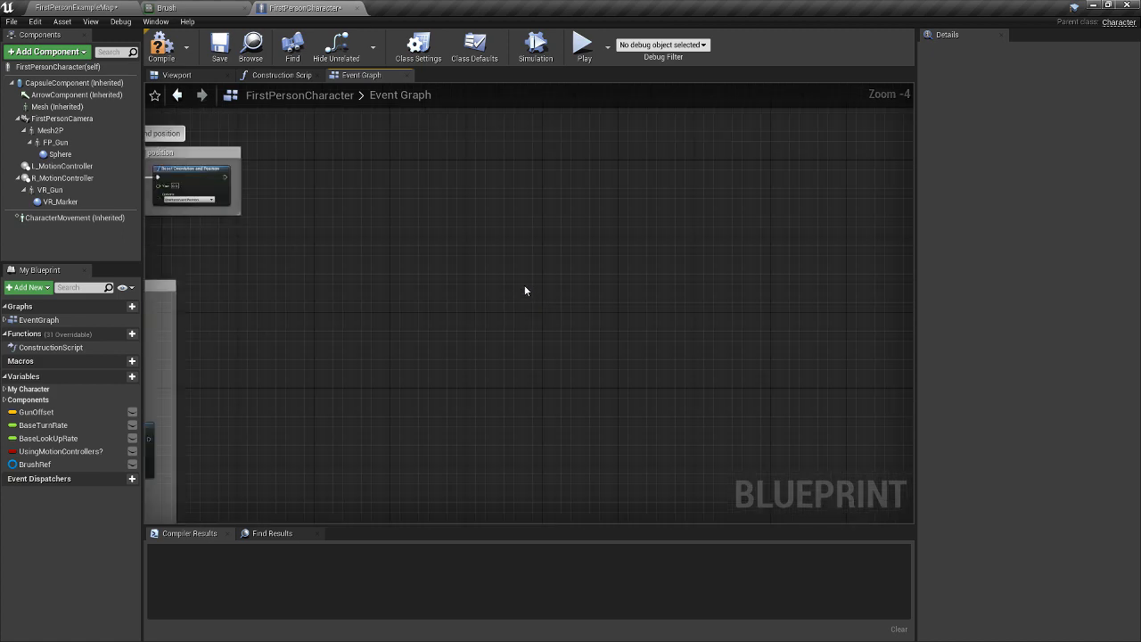
right_click(525, 289)
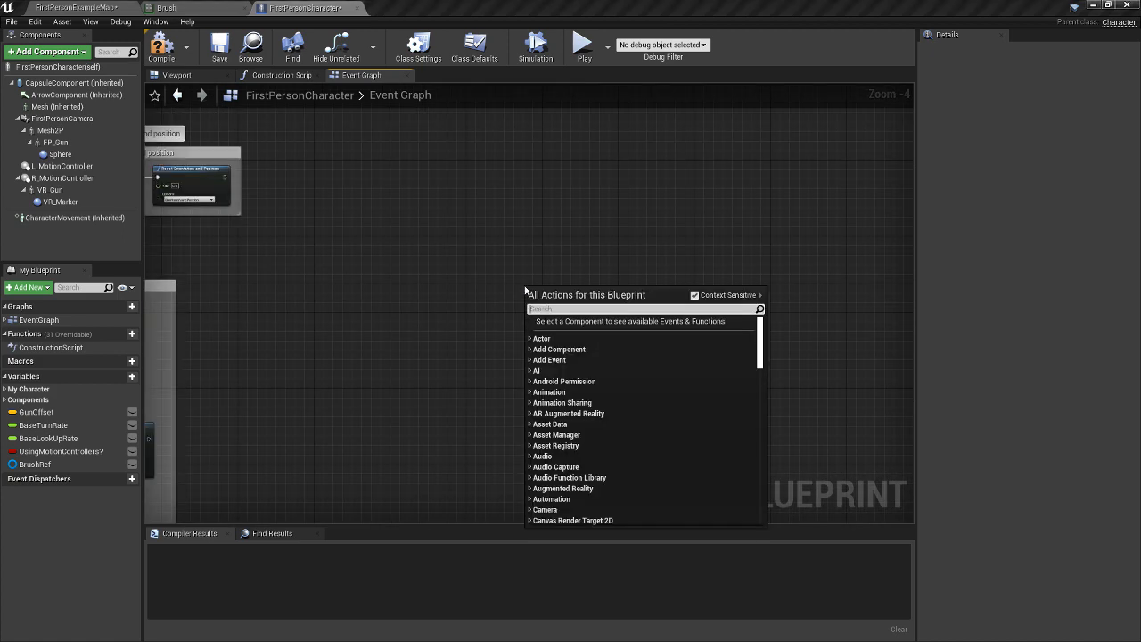
type("Draw")
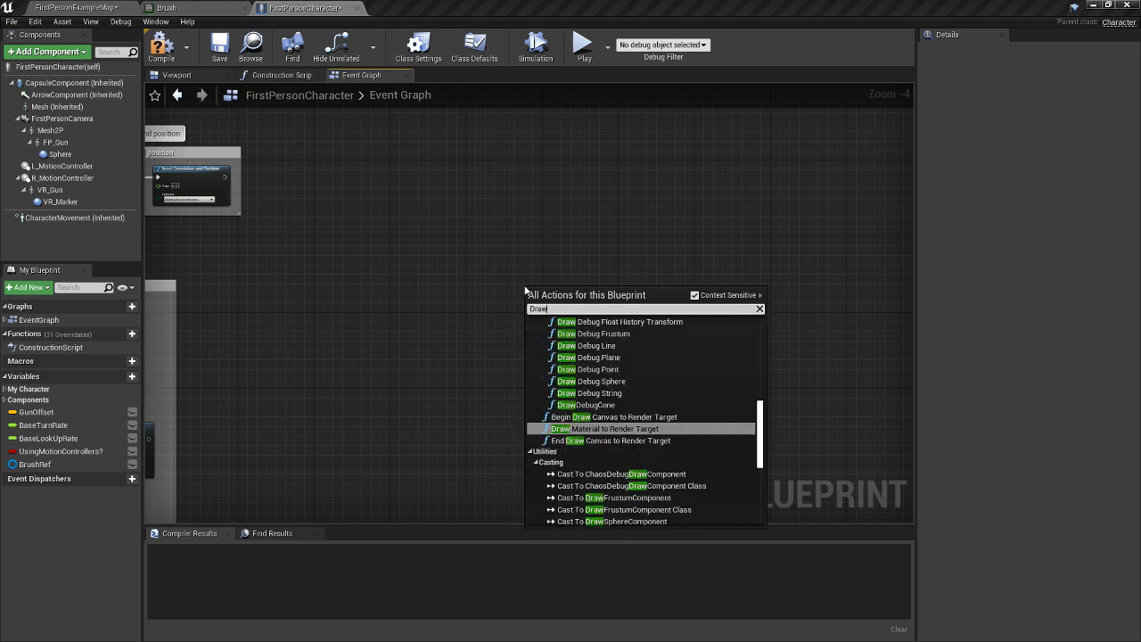
type("At")
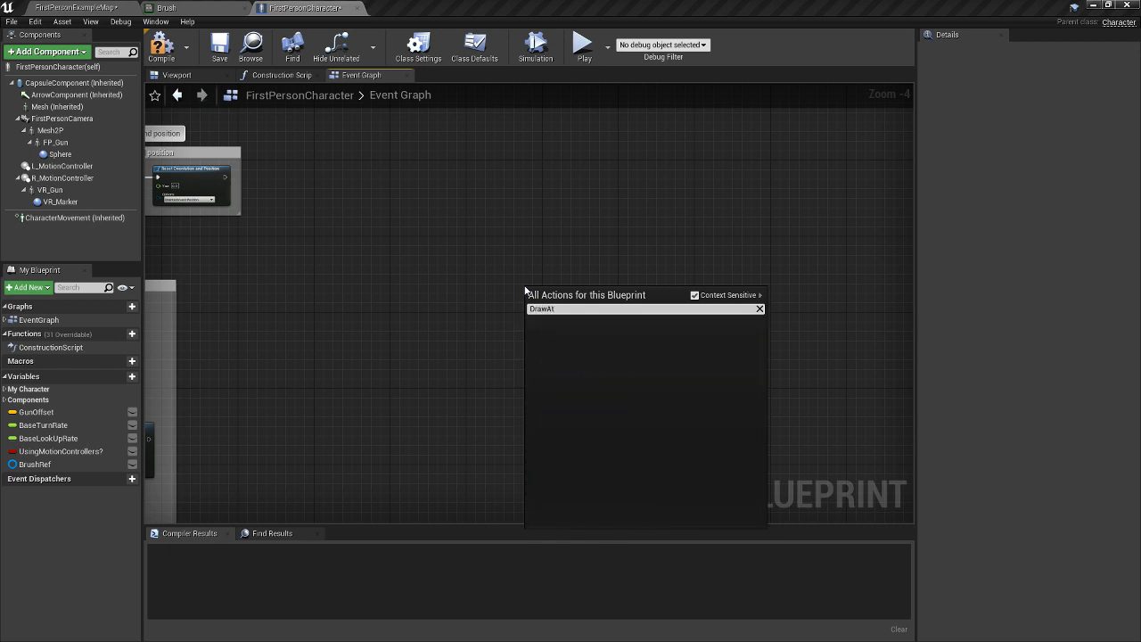
key("BackSpace")
key("BackSpace")
key("BackSpace")
key("BackSpace")
key("BackSpace")
key("BackSpace")
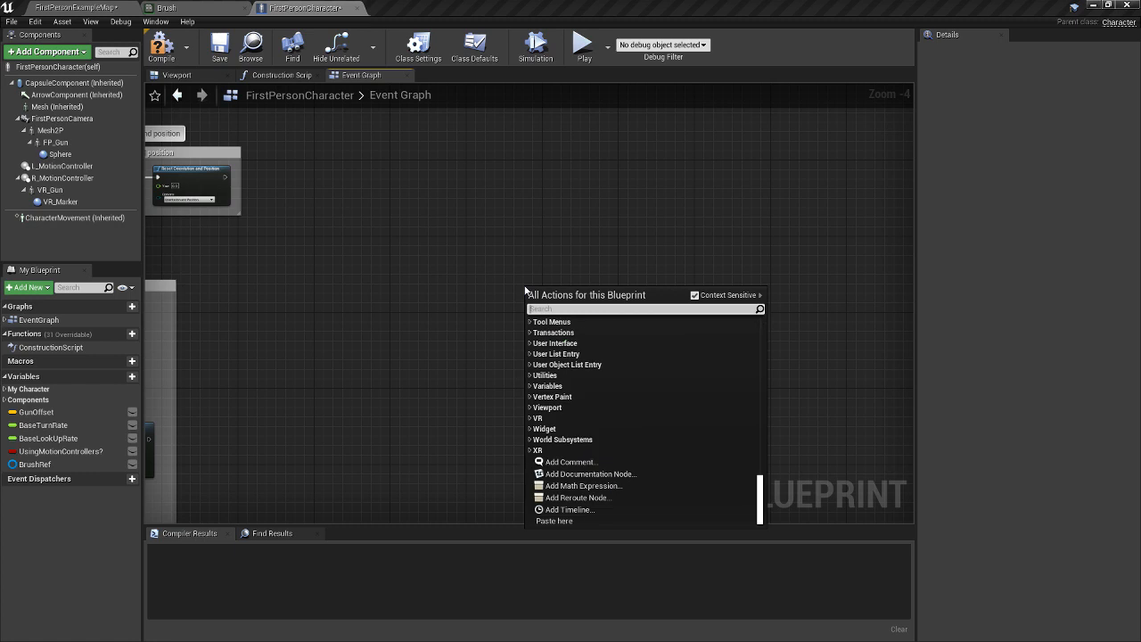
Add a custom event named DrawAtLocation in the empty area of the Event Graph.
type("custom")
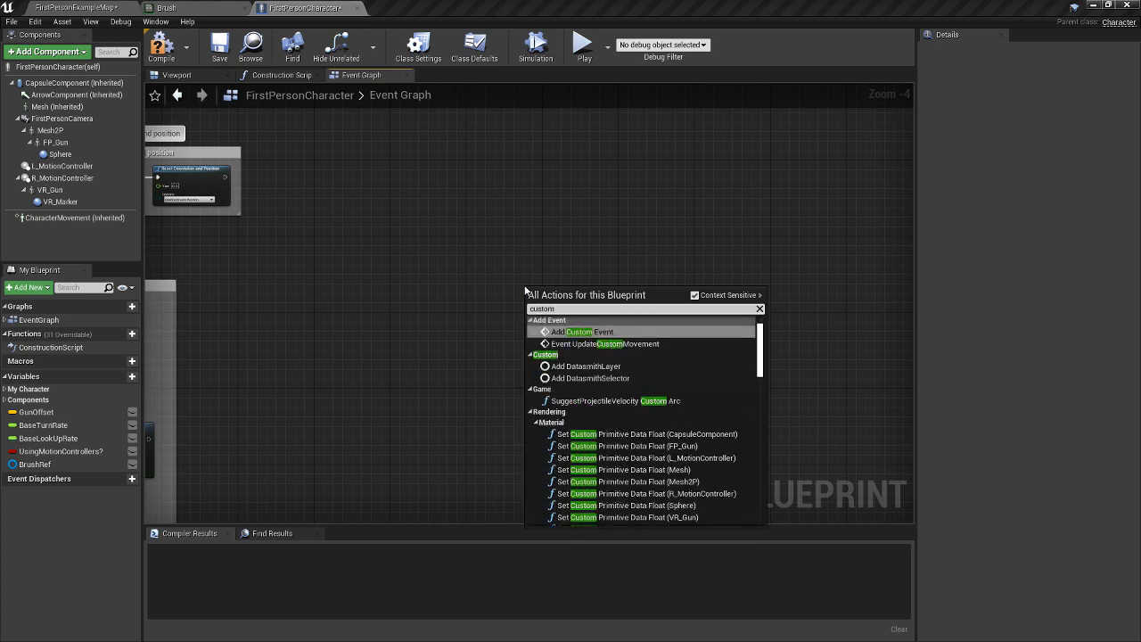
key("Return")
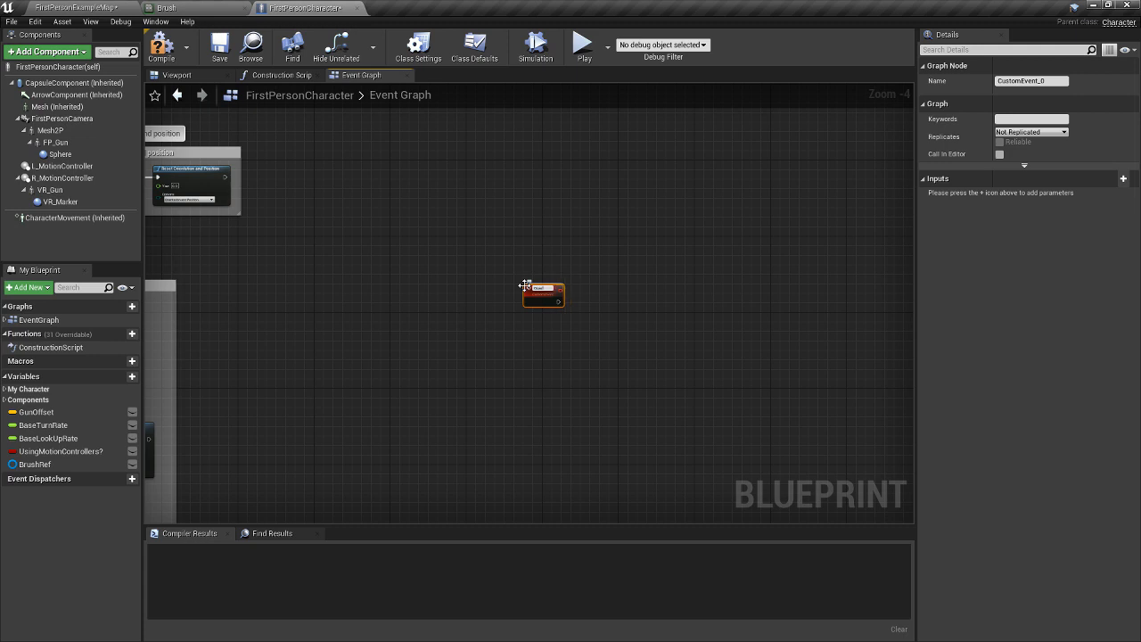
type("DrawAtLocation")
key("Return")
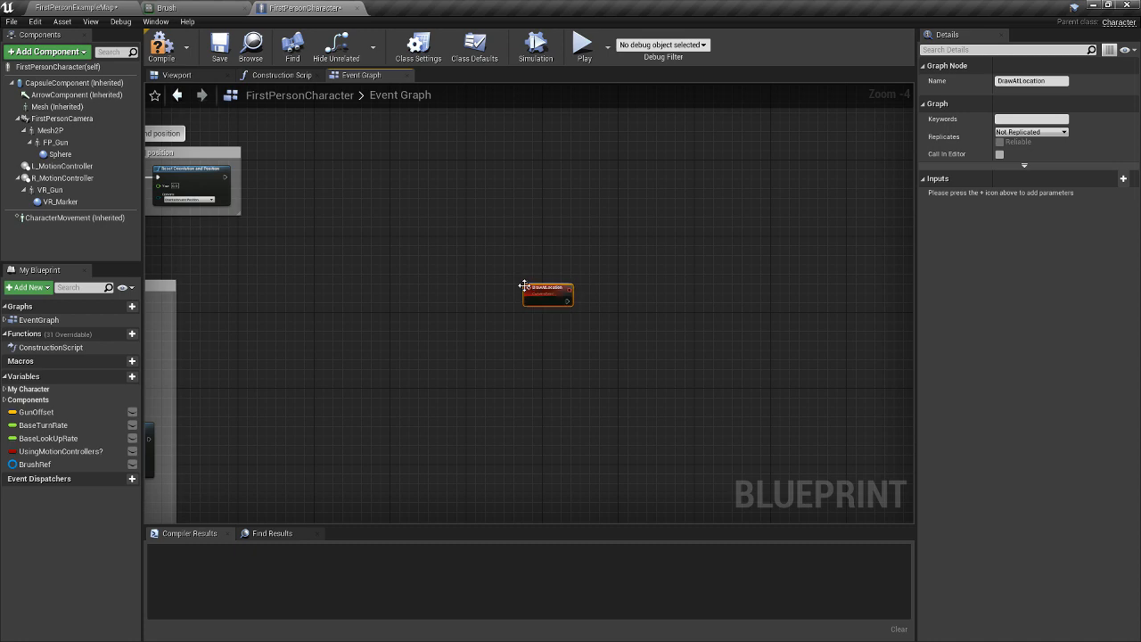
scroll(525, 285, "up", 3)
right_click_drag(493, 285, 631, 273)
scroll(631, 272, "down", 3)
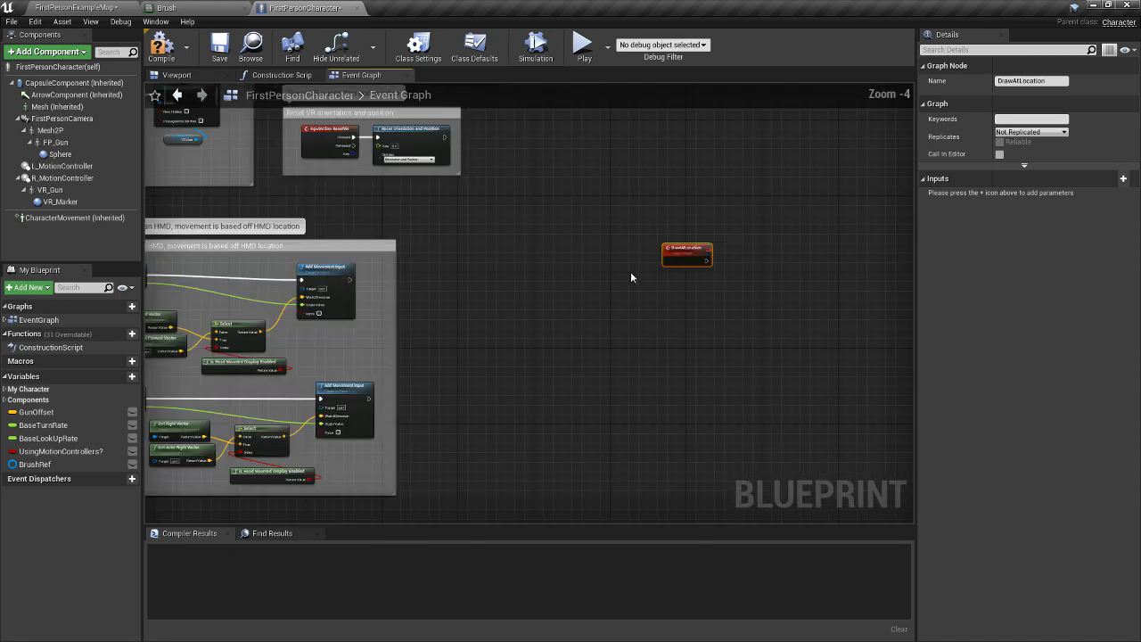
left_click_drag(621, 287, 641, 278)
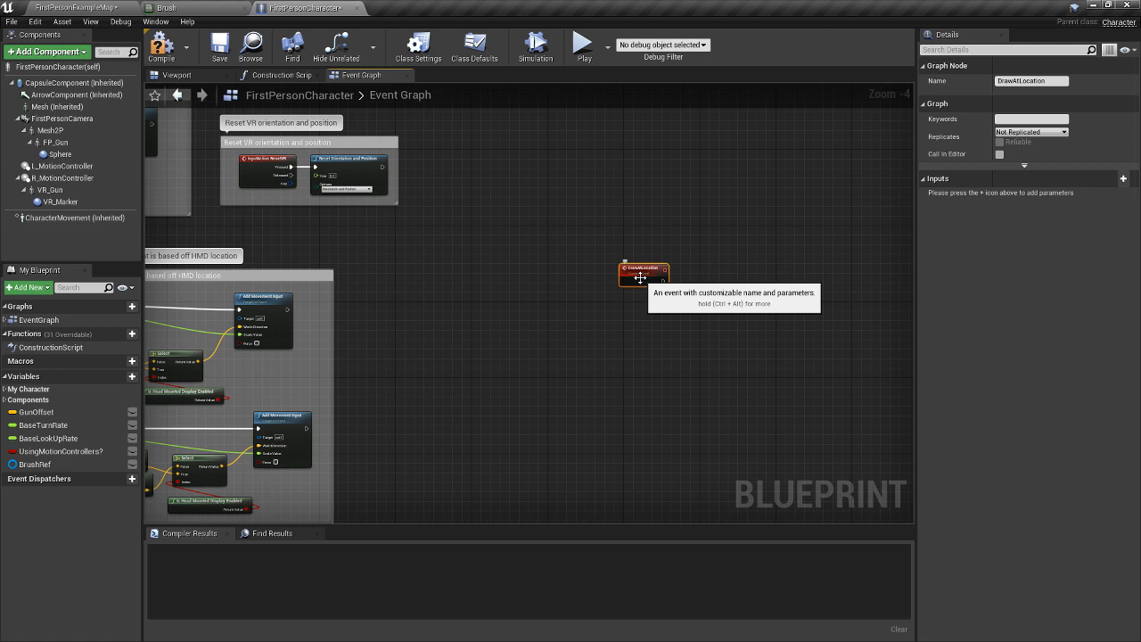
Add a GetActorLocation node below the DrawAtLocation event and split its Return Value into X, Y and Z.
right_click(592, 312)
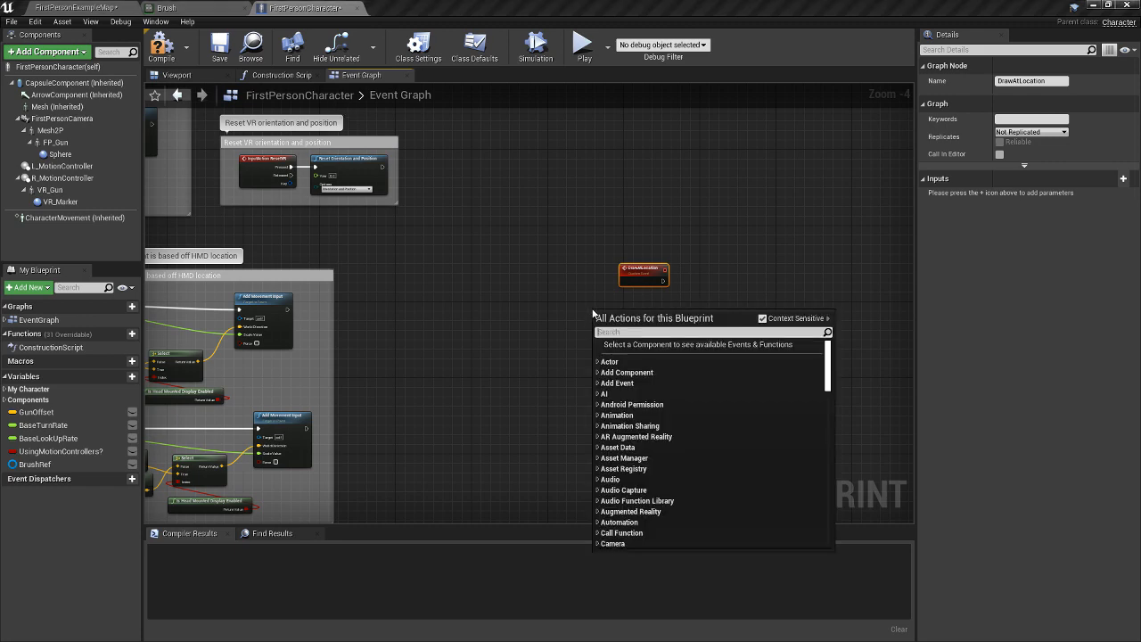
type("get")
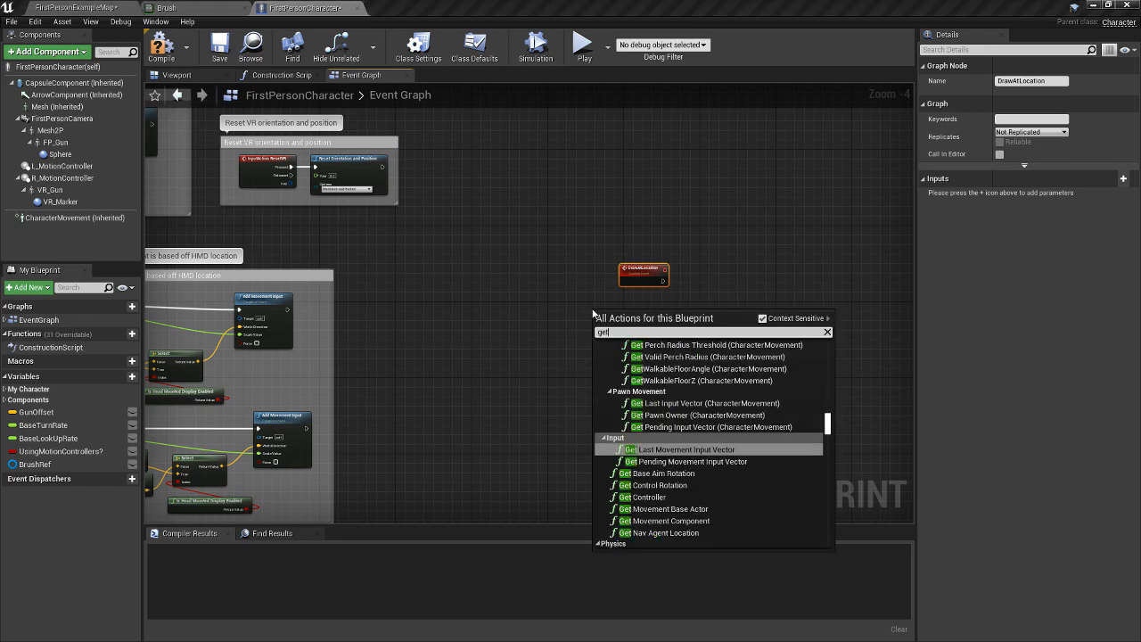
type("actorloc")
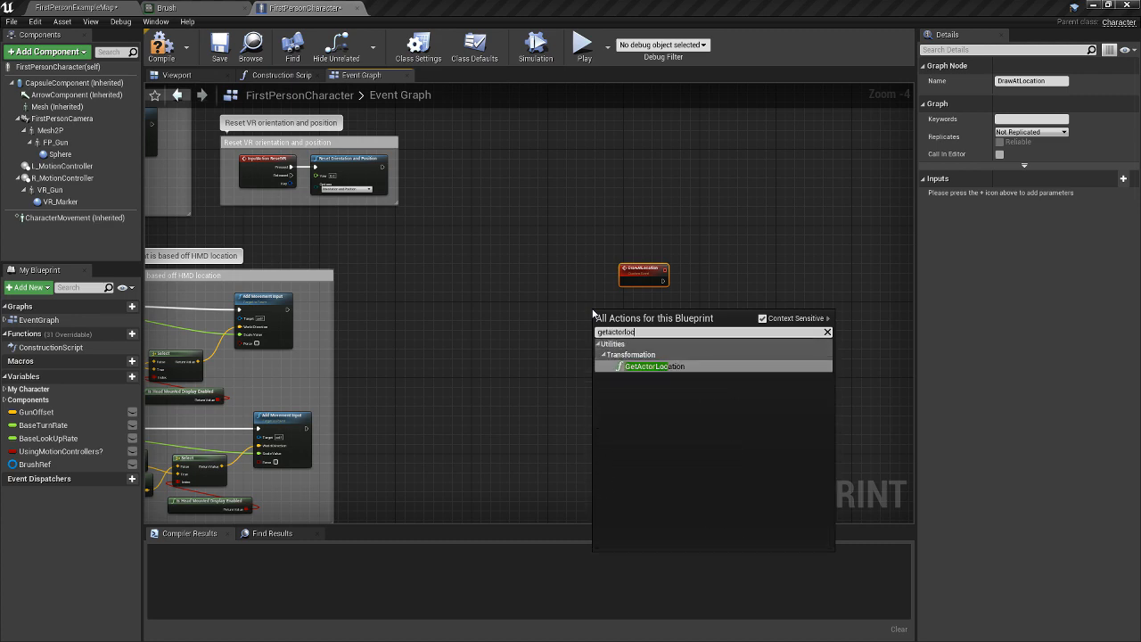
key("Return")
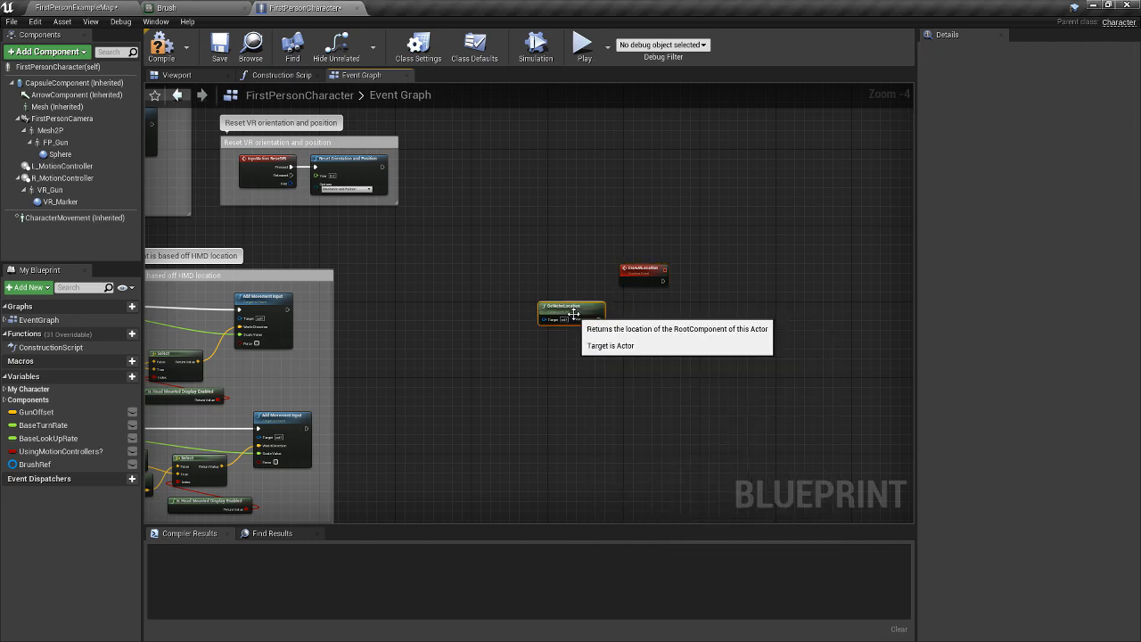
right_click(600, 319)
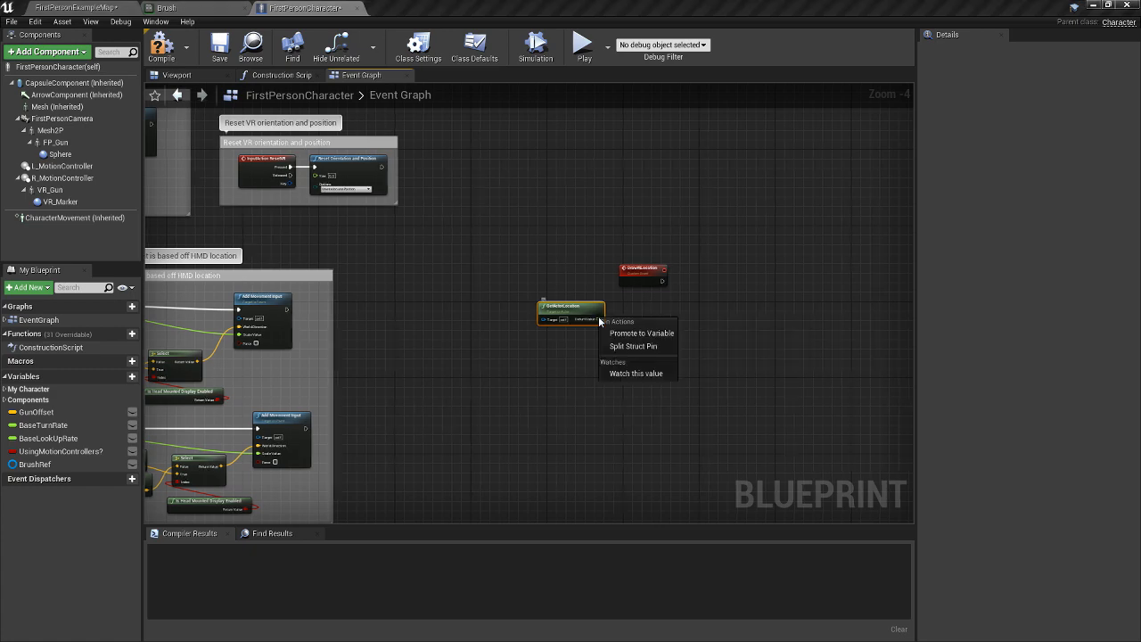
left_click(608, 346)
right_click_drag(607, 346, 449, 383)
scroll(529, 330, "up", 4)
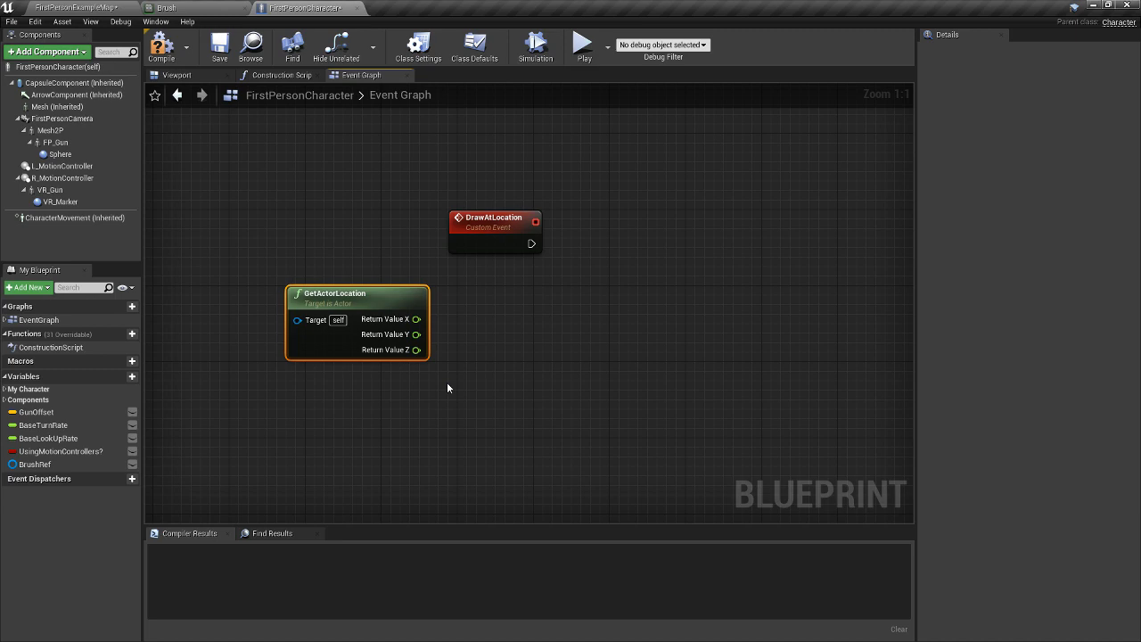
In the FirstPersonExampleMap level, inspect the Landscape's location values and find its origin corner in the viewport.
left_click(86, 9)
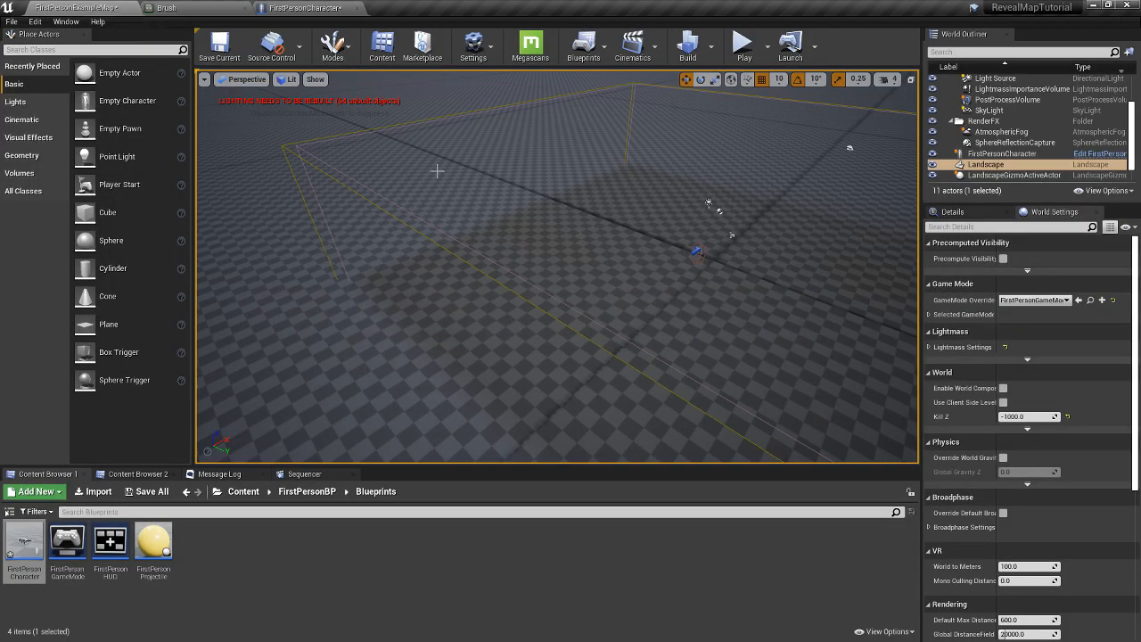
scroll(505, 251, "down", 2)
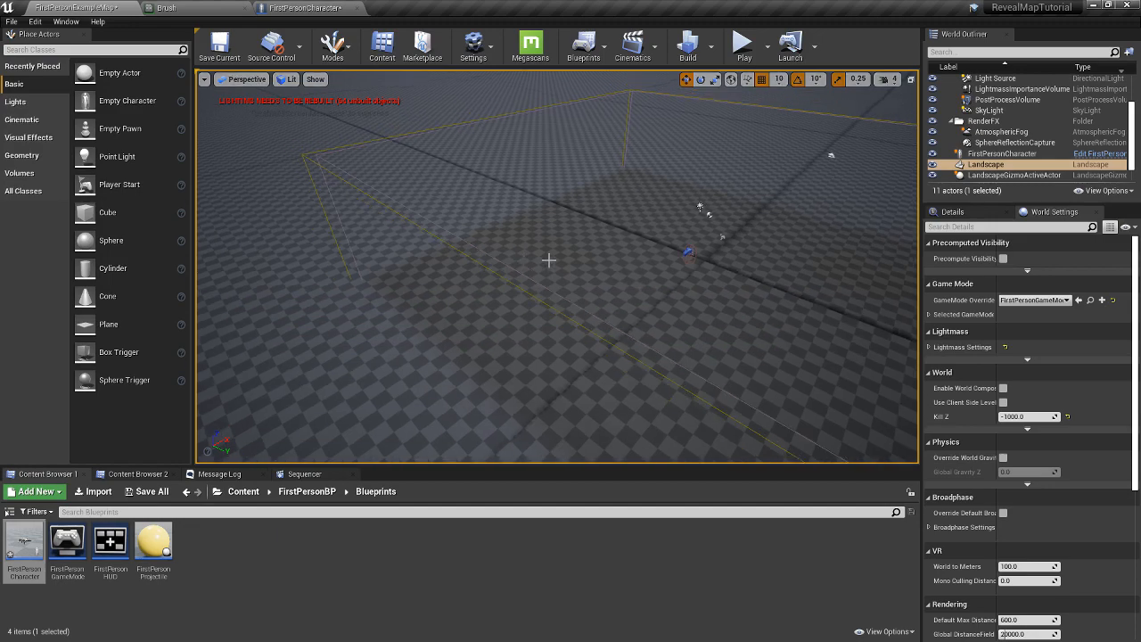
right_click_drag(565, 255, 486, 205)
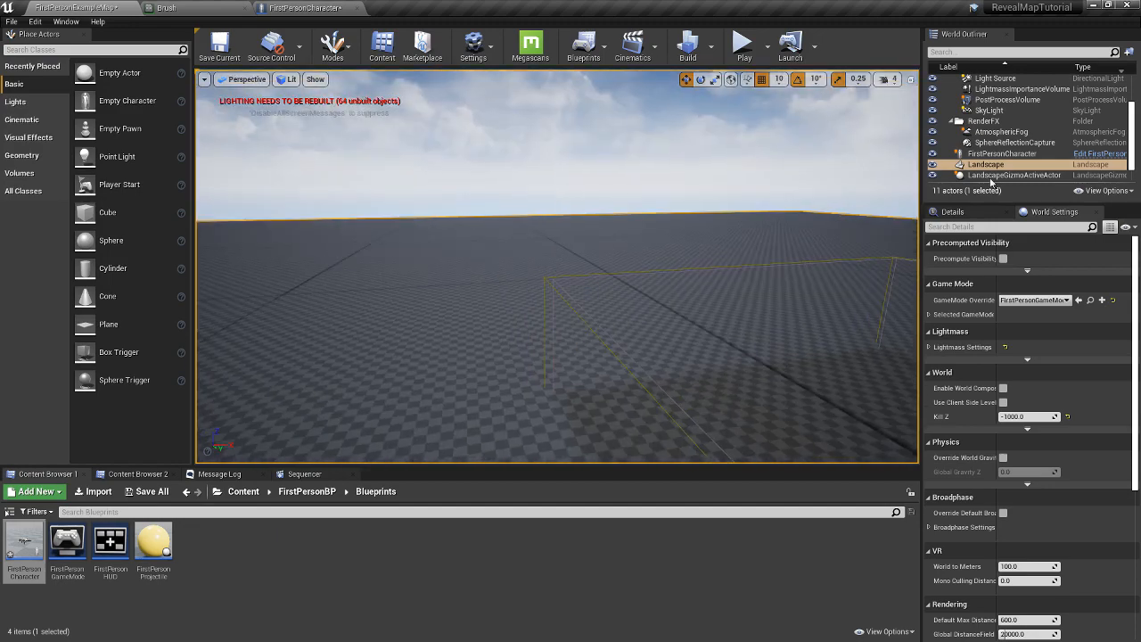
left_click(968, 211)
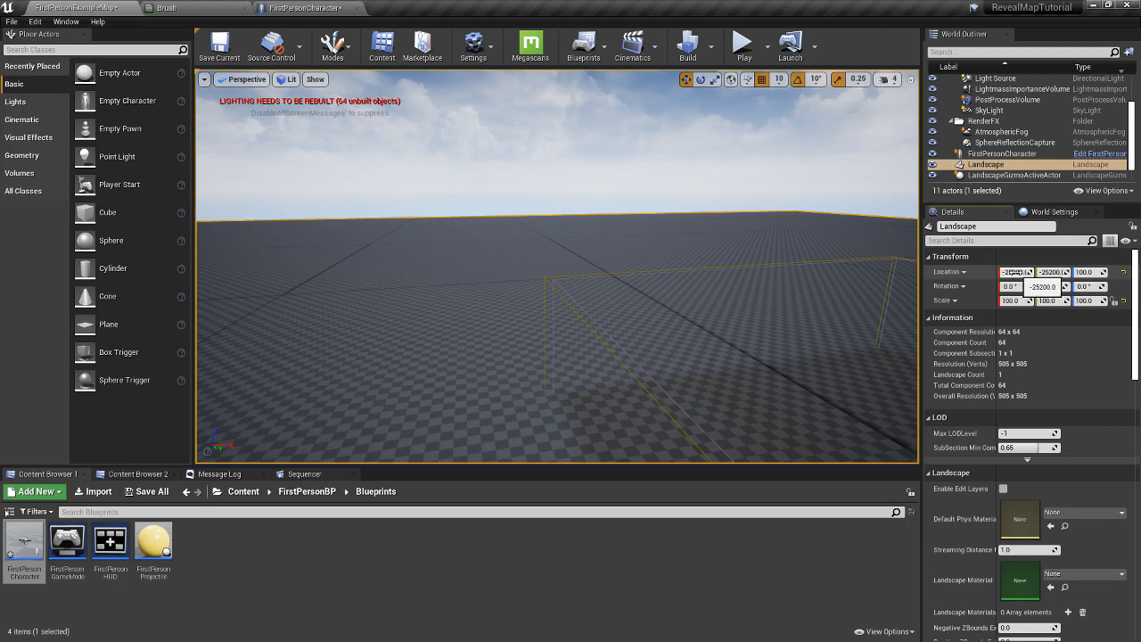
right_click_drag(747, 243, 739, 240)
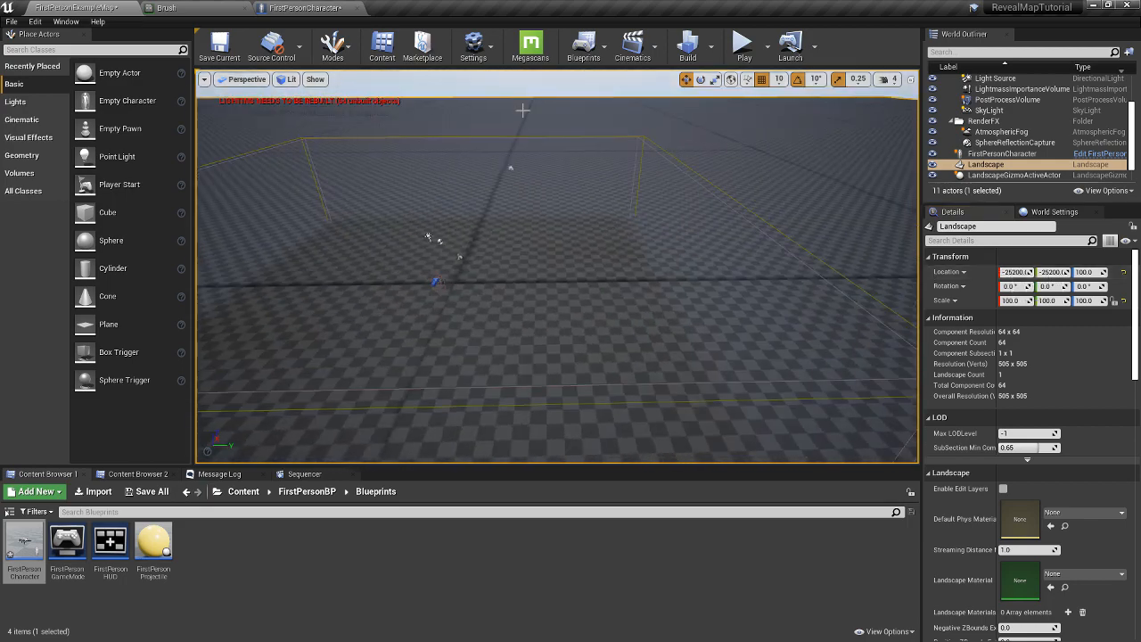
key("f")
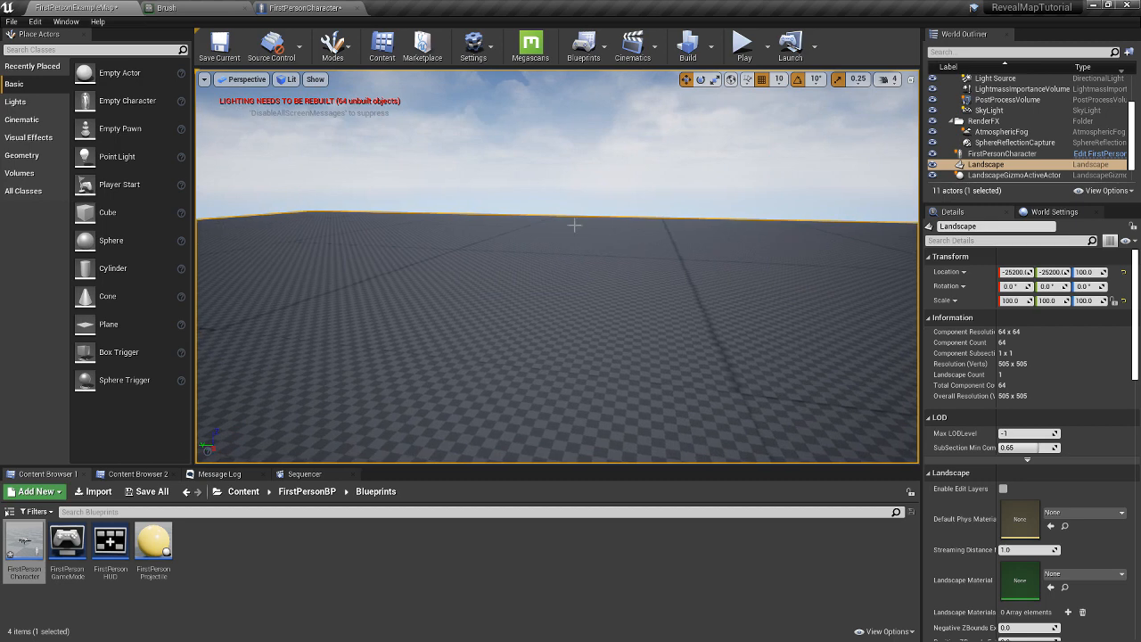
right_click_drag(551, 224, 704, 243)
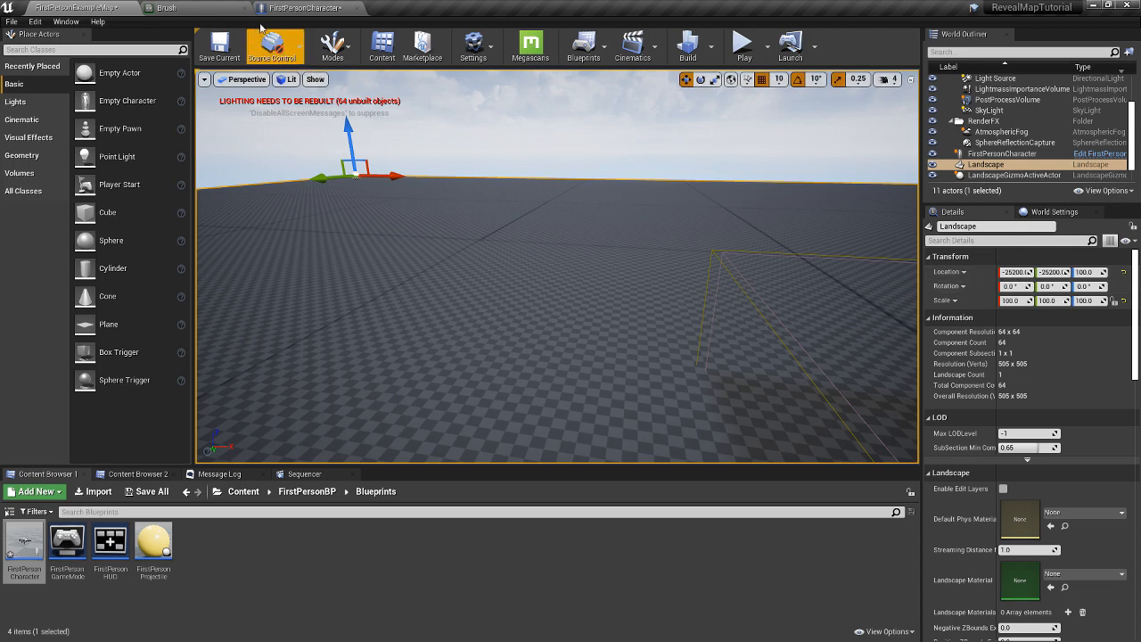
Back in the FirstPersonCharacter blueprint, add 25200 to GetActorLocation's Return Value X with a float addition node.
left_click(285, 8)
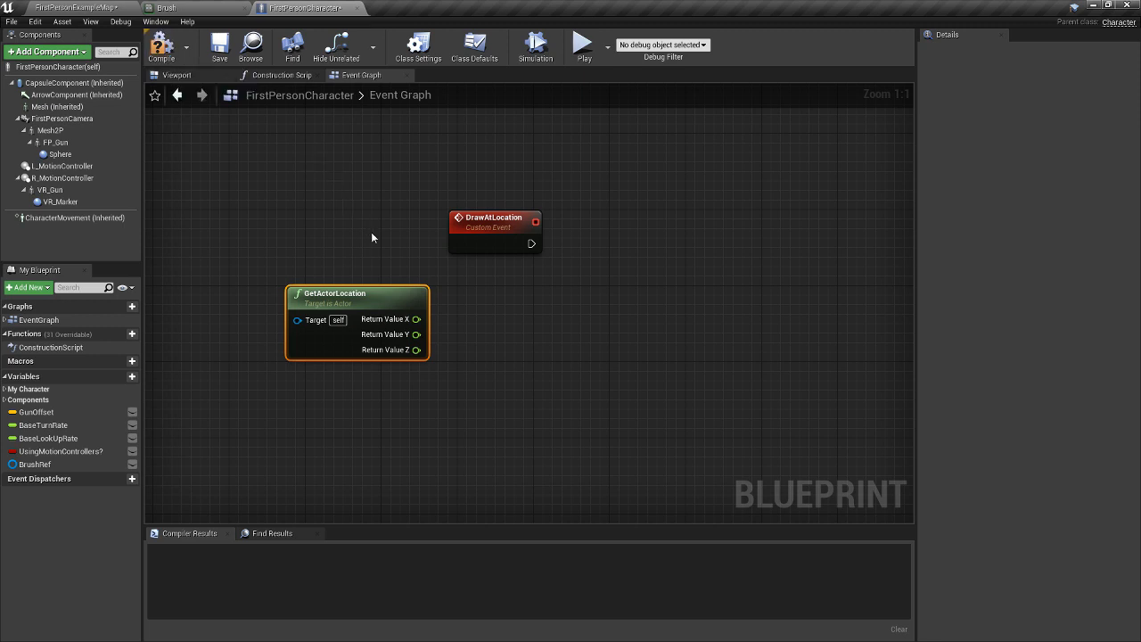
left_click_drag(415, 318, 490, 307)
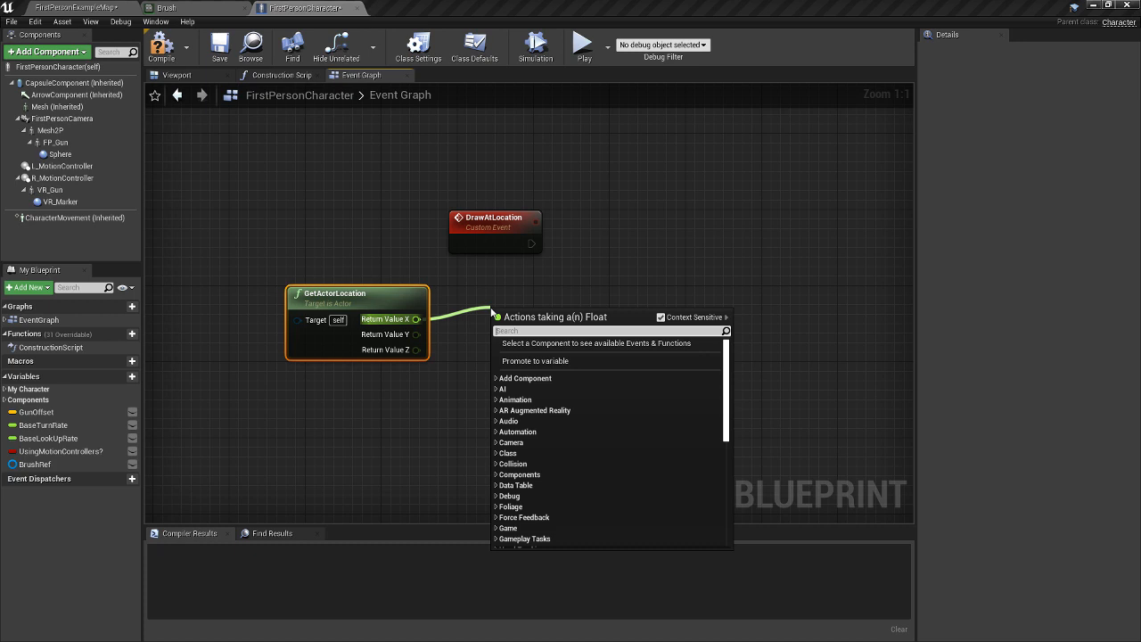
type("+")
key("Return")
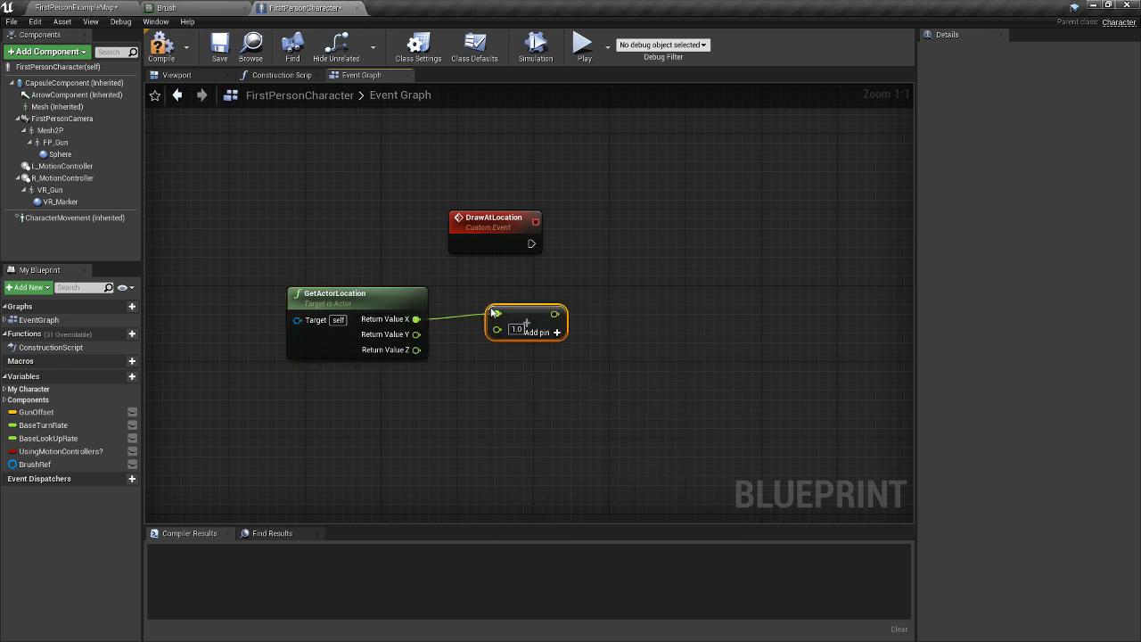
left_click(516, 329)
type("25200")
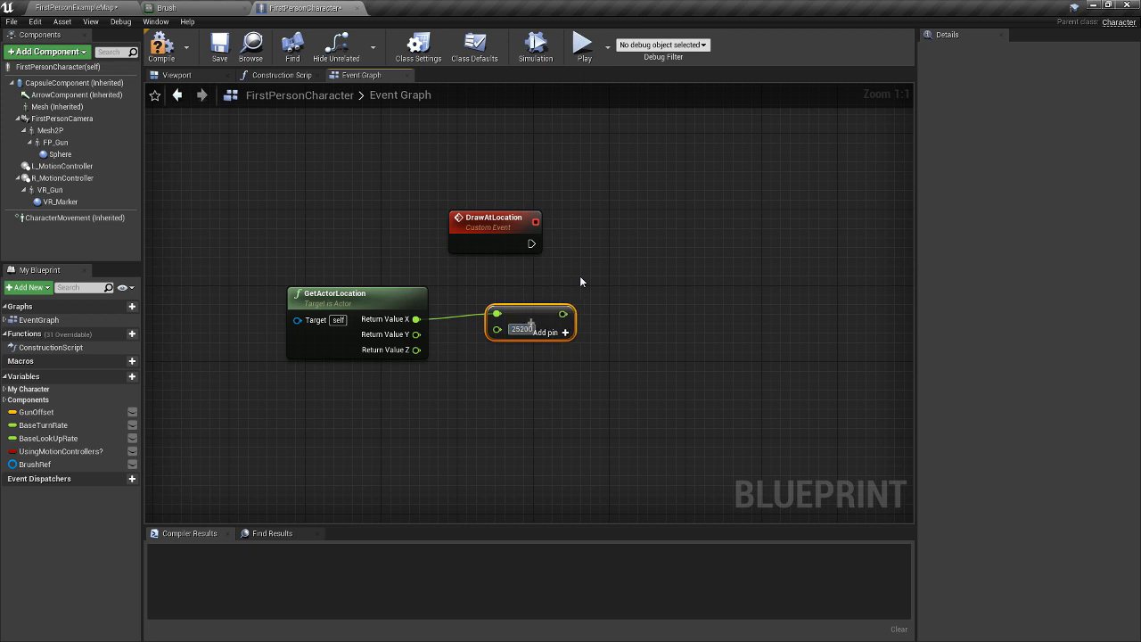
key("Return")
left_click_drag(528, 314, 526, 295)
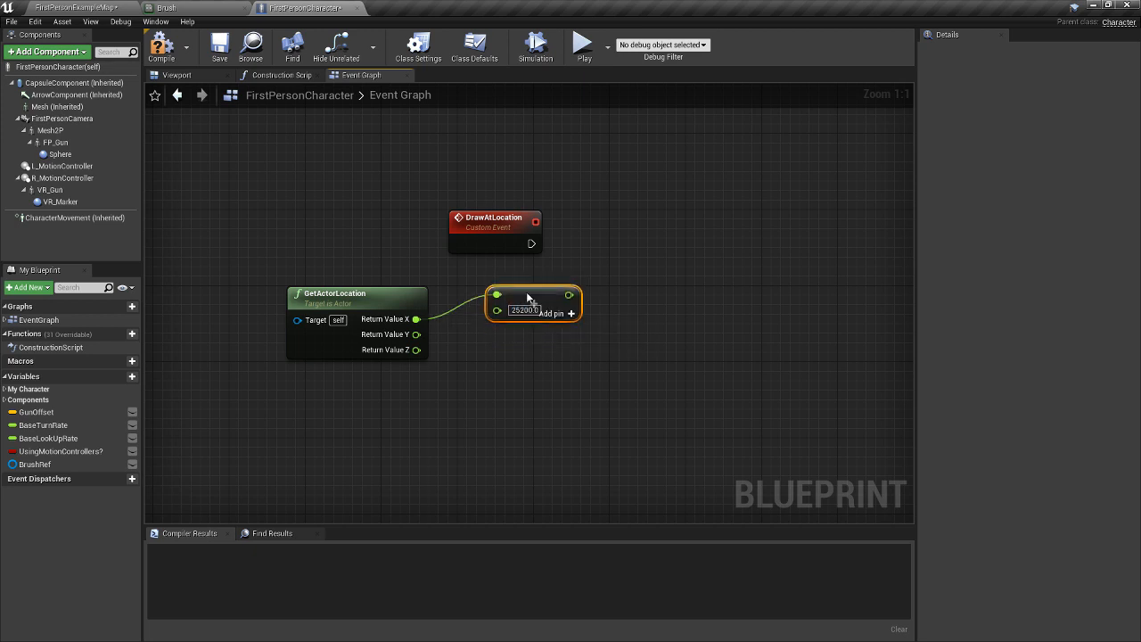
Duplicate the 25200 addition node, place the copy directly below the original and feed Return Value Y into it.
left_click(524, 351)
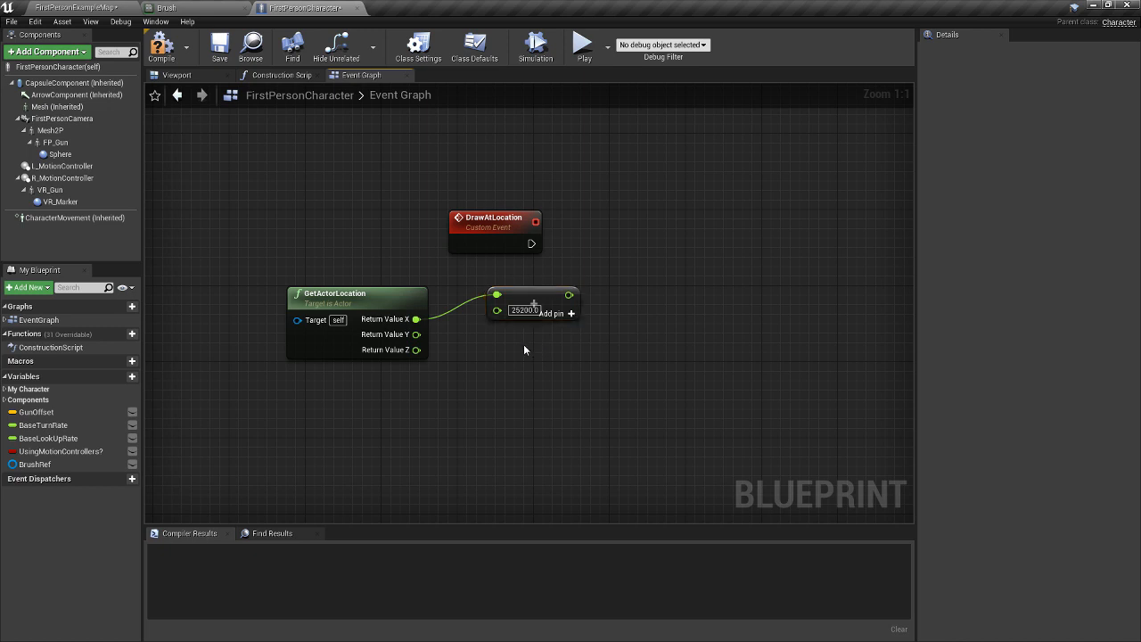
key("ctrl+v")
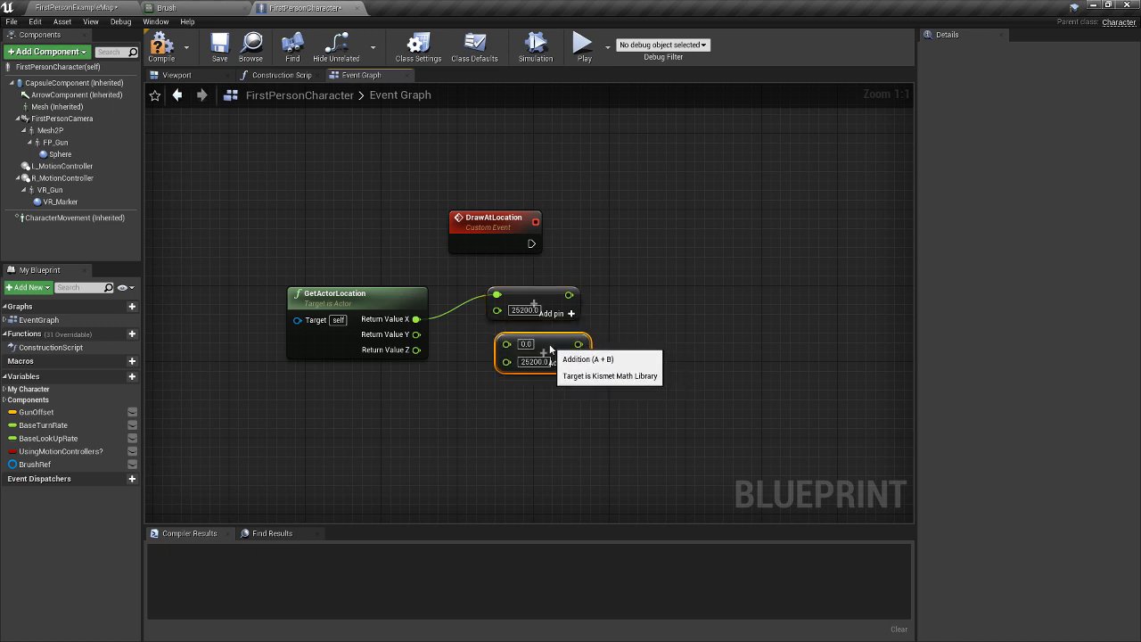
left_click_drag(540, 343, 540, 334)
left_click_drag(416, 334, 497, 337)
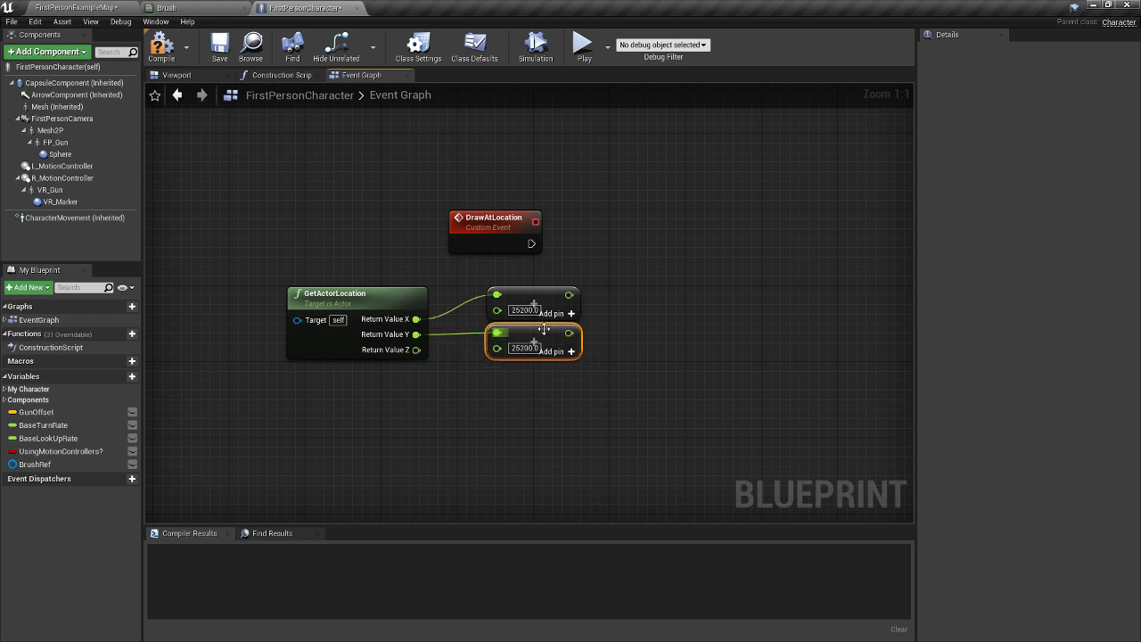
Add a Make Vector node and connect the two addition results to its X and Y inputs.
right_click(655, 325)
type("make")
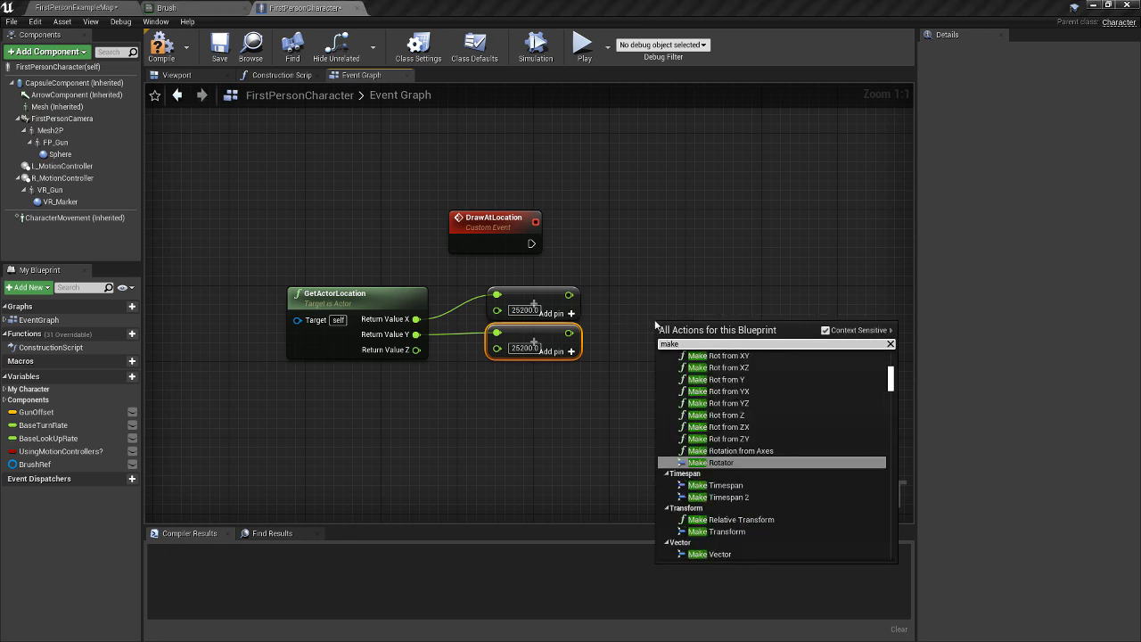
type("ve")
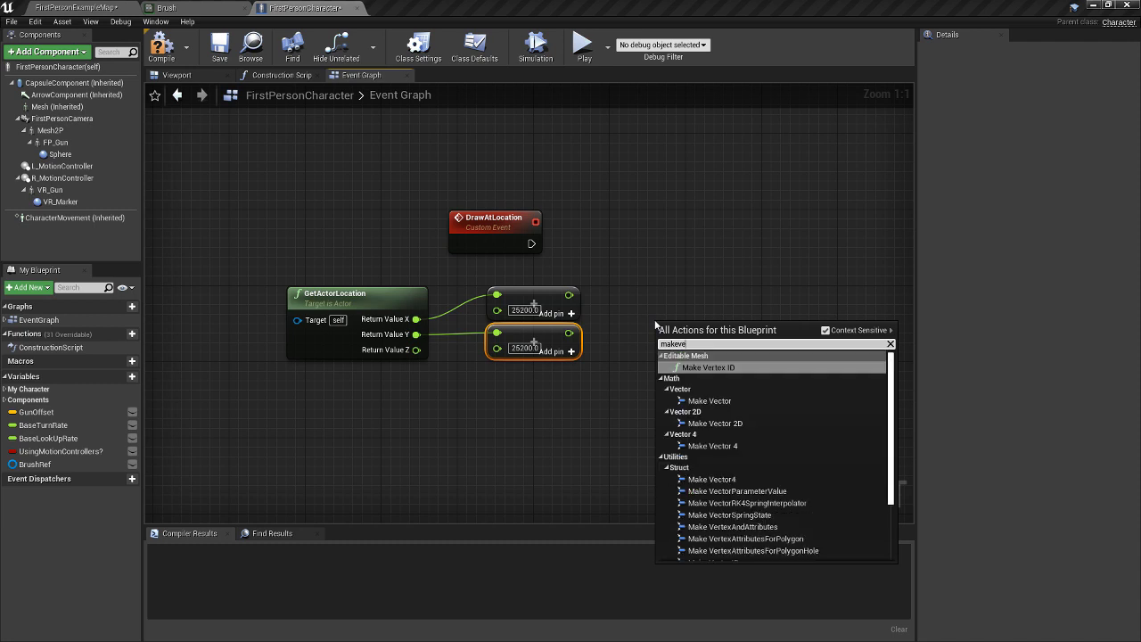
left_click(741, 400)
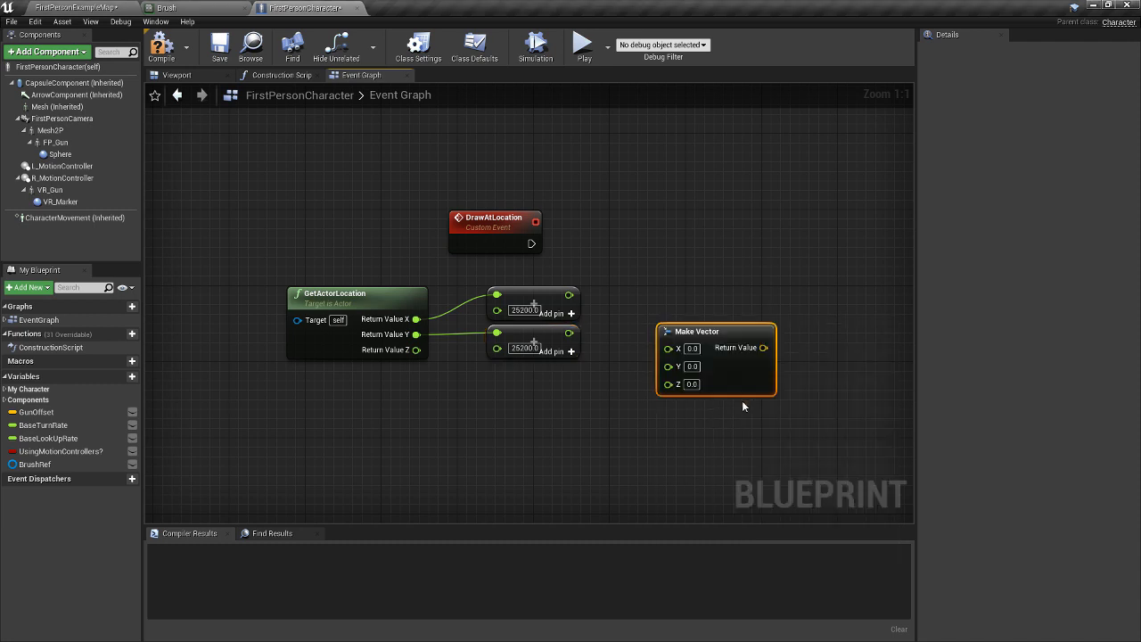
left_click_drag(569, 294, 668, 348)
left_click_drag(569, 332, 709, 340)
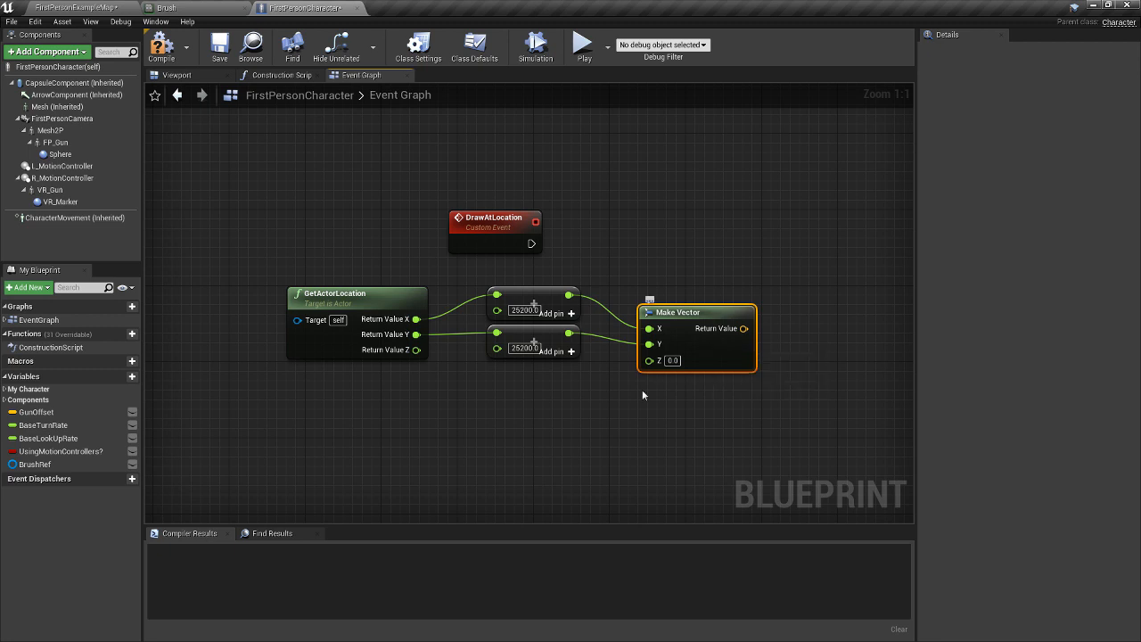
right_click_drag(629, 407, 529, 349)
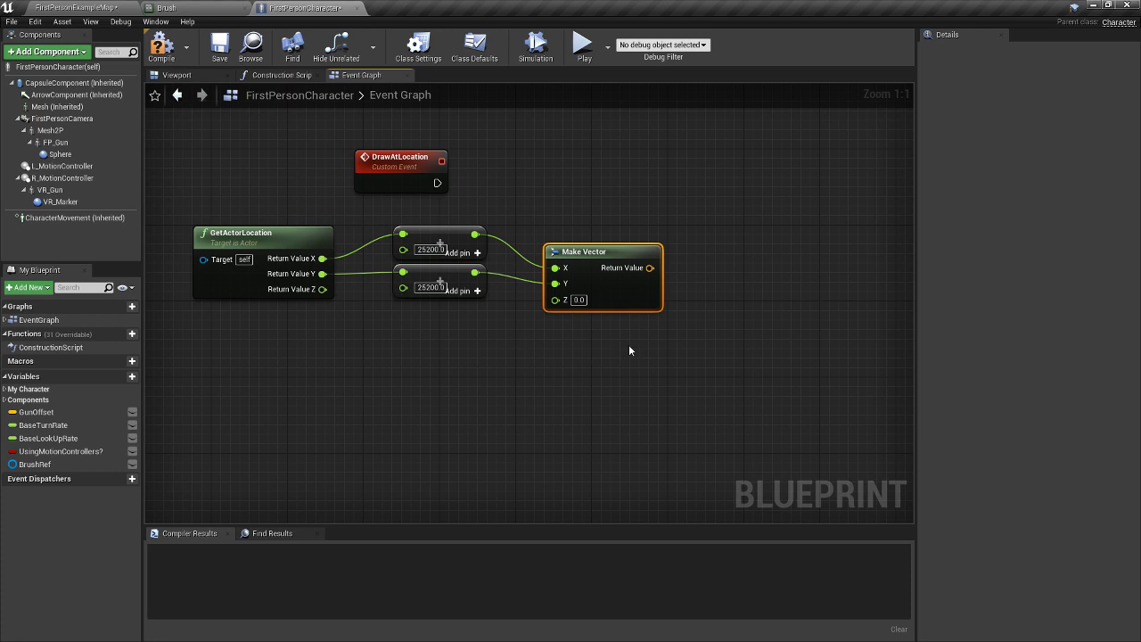
Create a float variable named MapSize and place a getter for it below the Make Vector node.
left_click(131, 376)
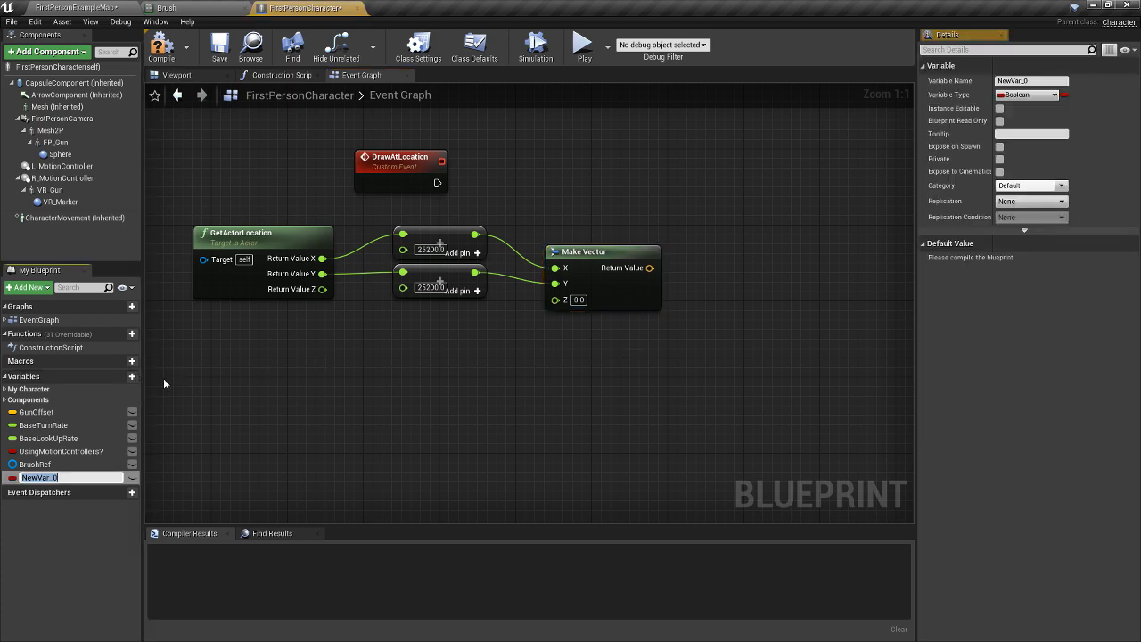
type("Map")
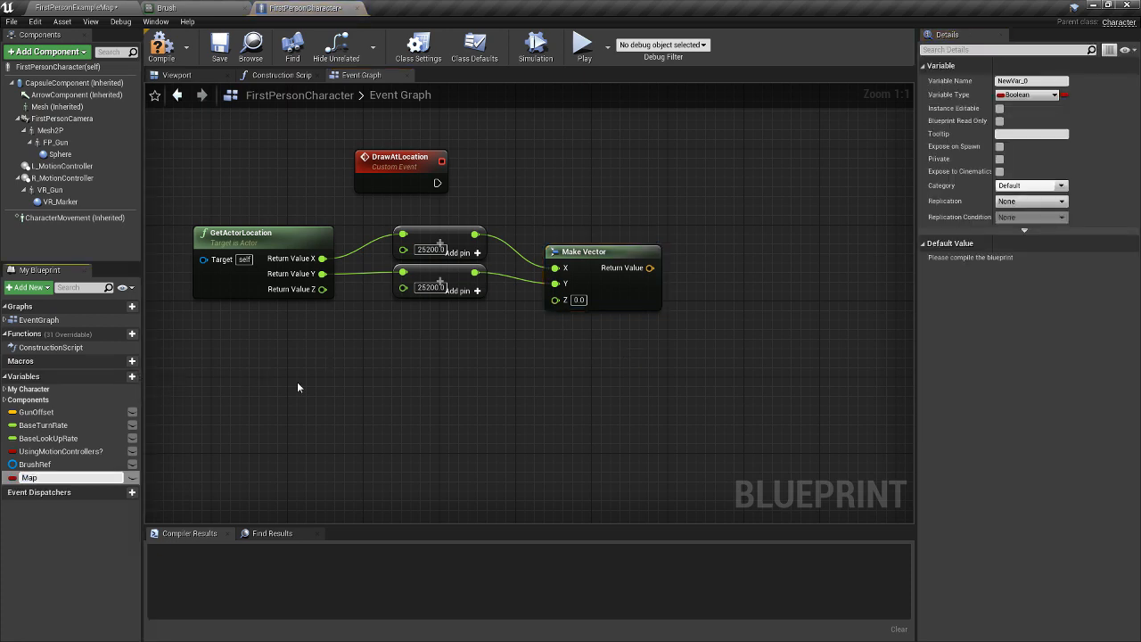
type("Size")
key("Return")
left_click(12, 477)
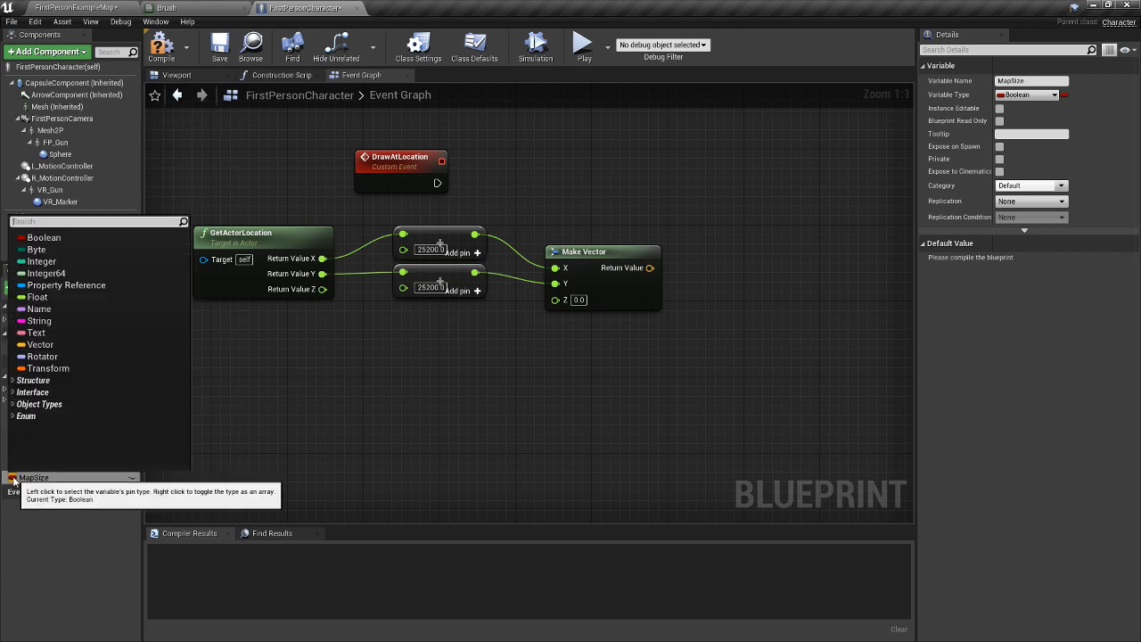
left_click(40, 298)
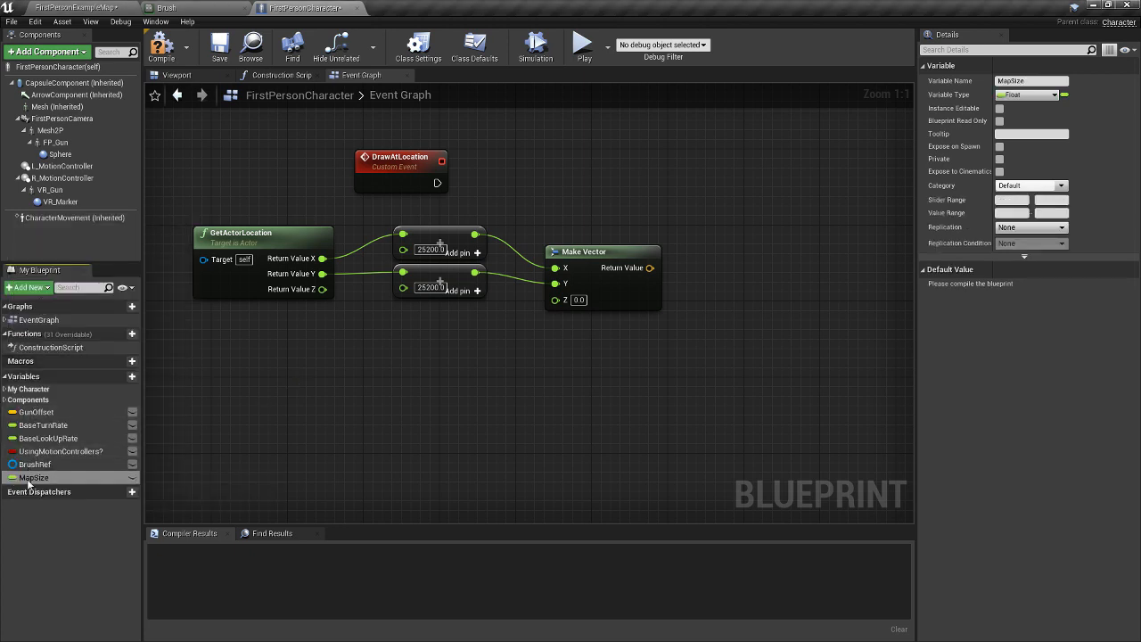
left_click_drag(34, 477, 614, 351)
left_click(614, 368)
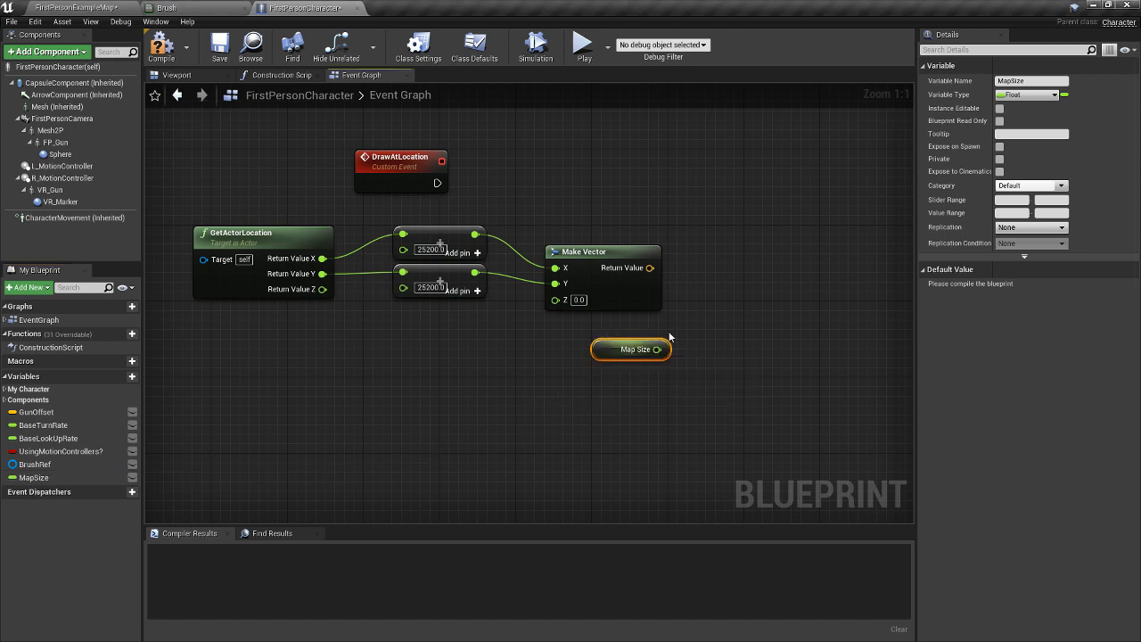
Compile the blueprint and set the default value of MapSize to 50400.
left_click(219, 56)
left_click(162, 43)
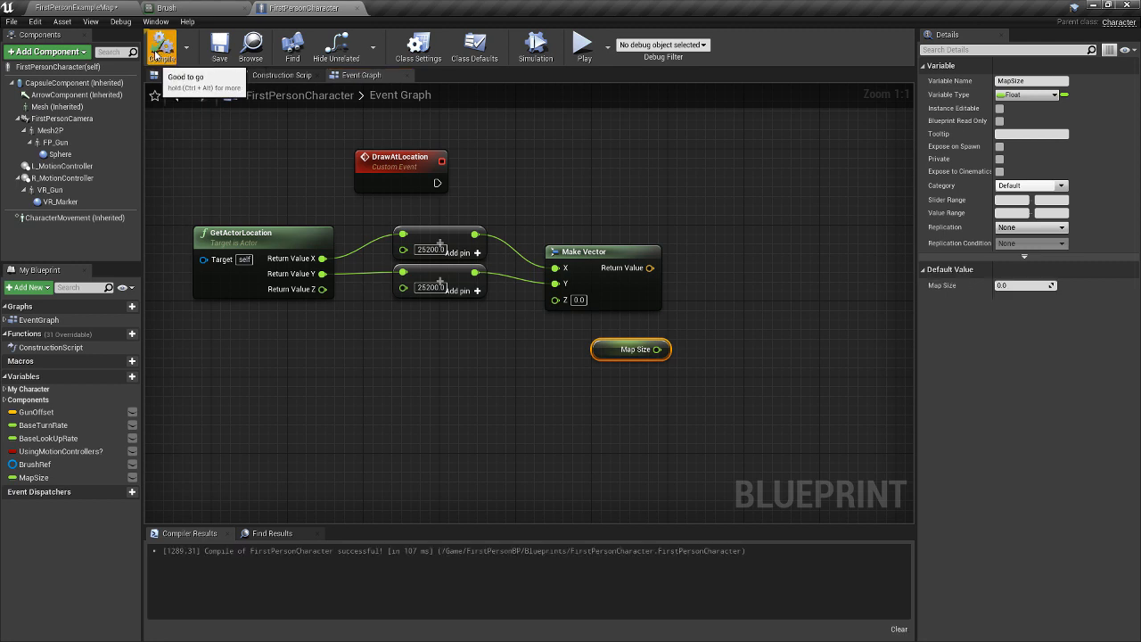
left_click(1011, 286)
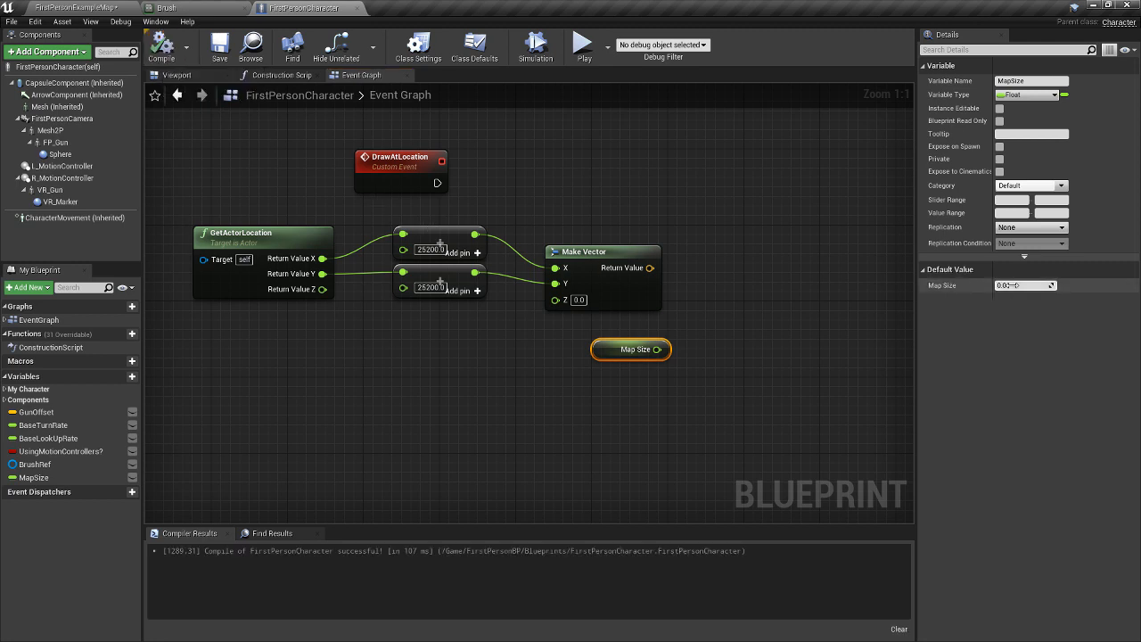
type("50400")
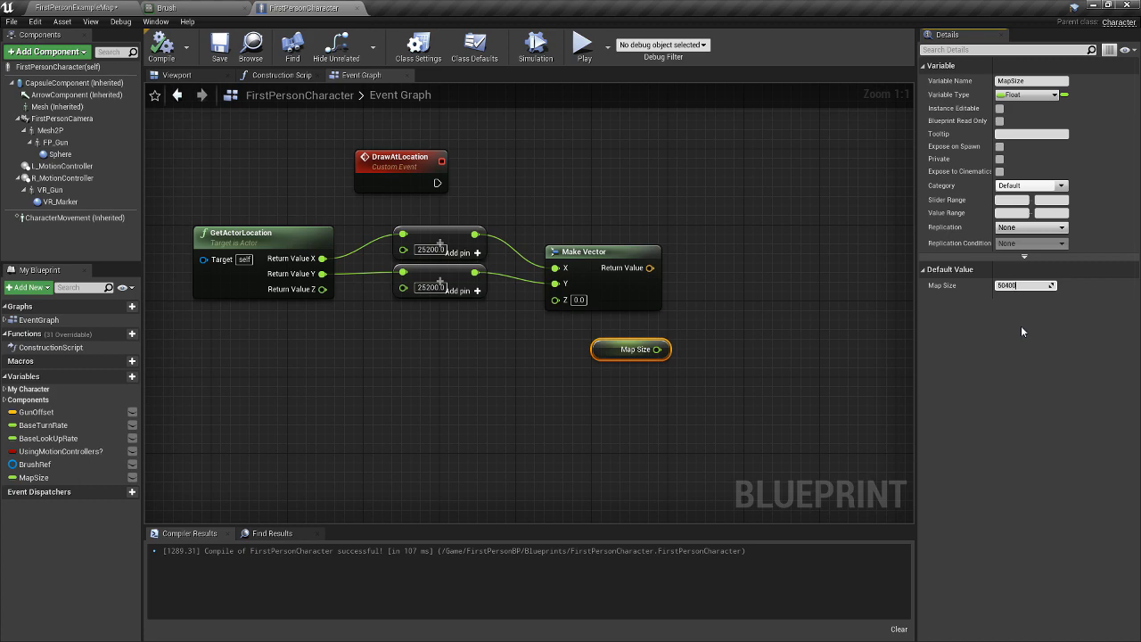
key("Return")
Divide the Make Vector result by Map Size using a vector / float node.
right_click_drag(783, 337, 680, 334)
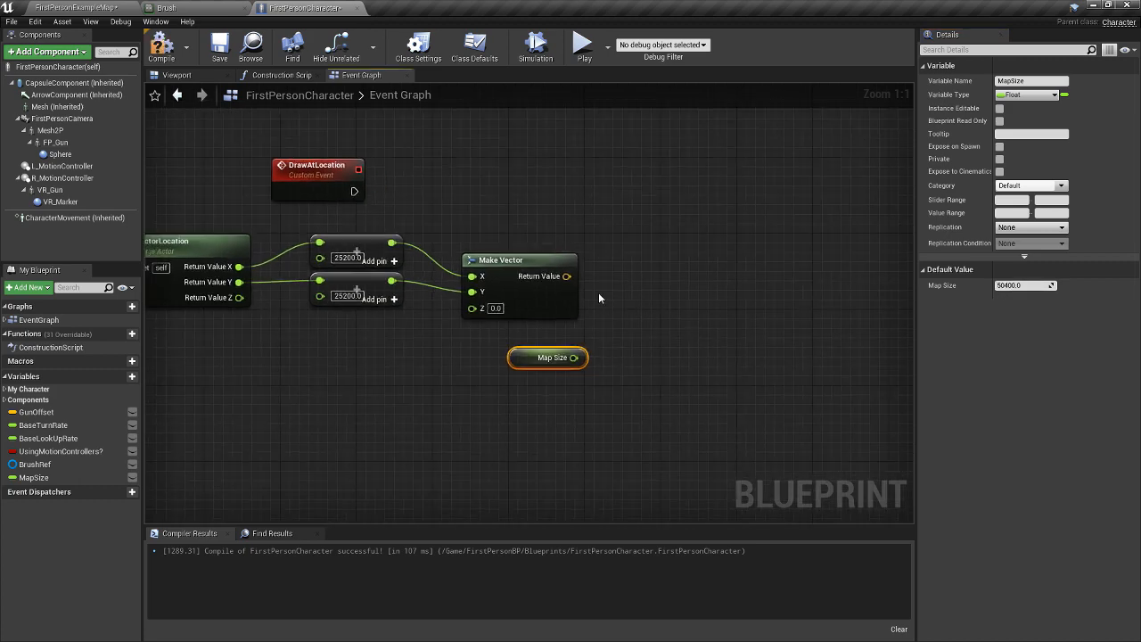
left_click_drag(567, 276, 632, 308)
type("/")
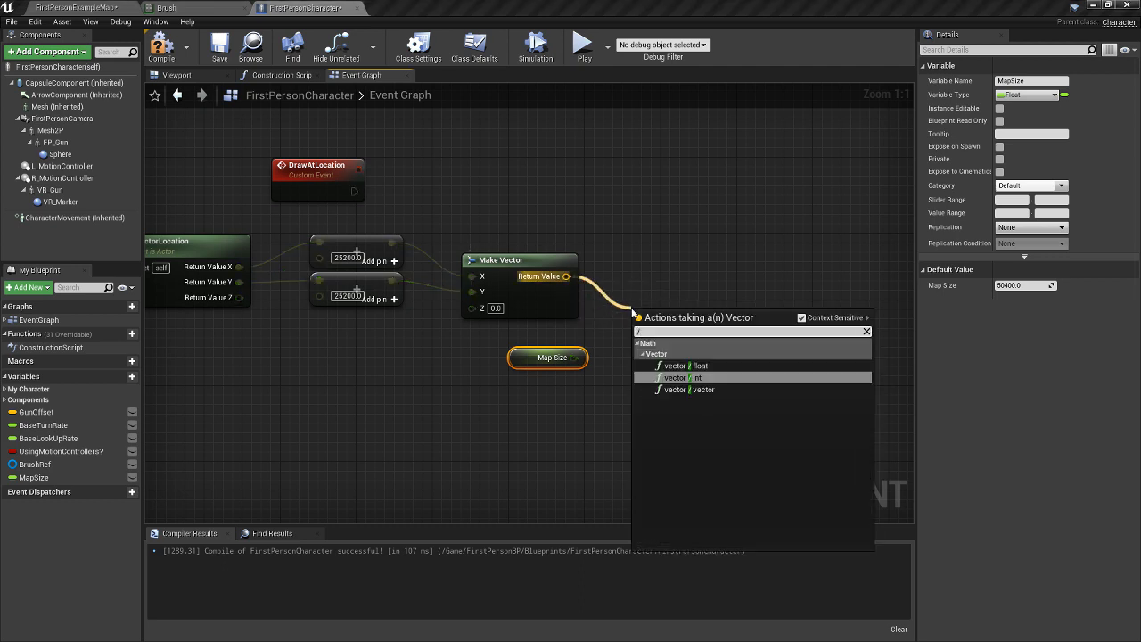
key("Up")
key("Return")
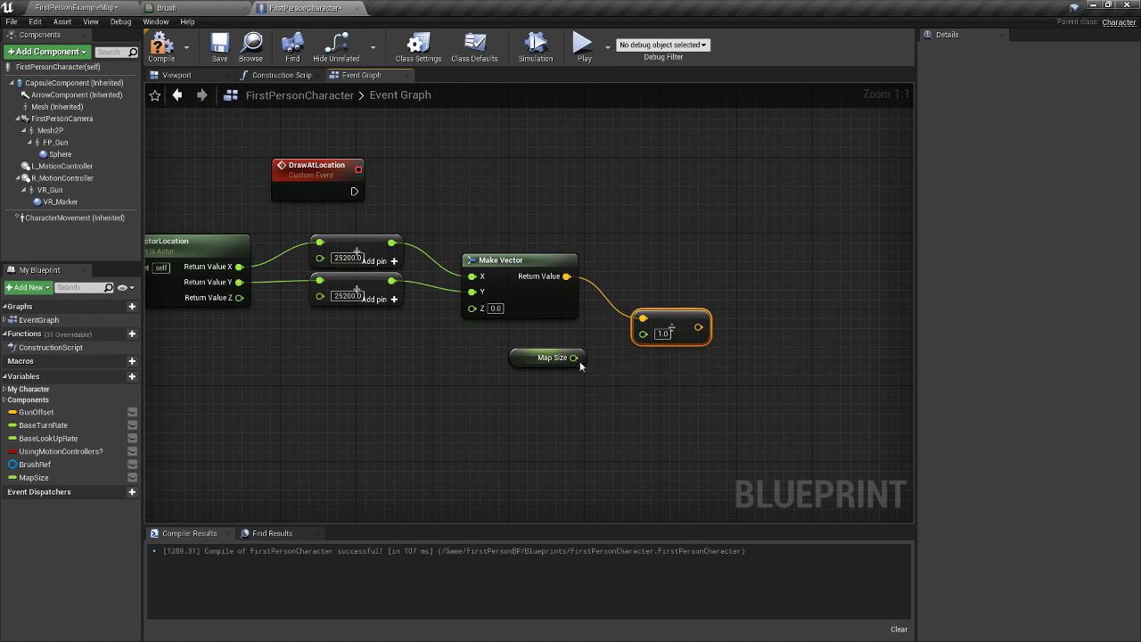
left_click_drag(574, 357, 643, 334)
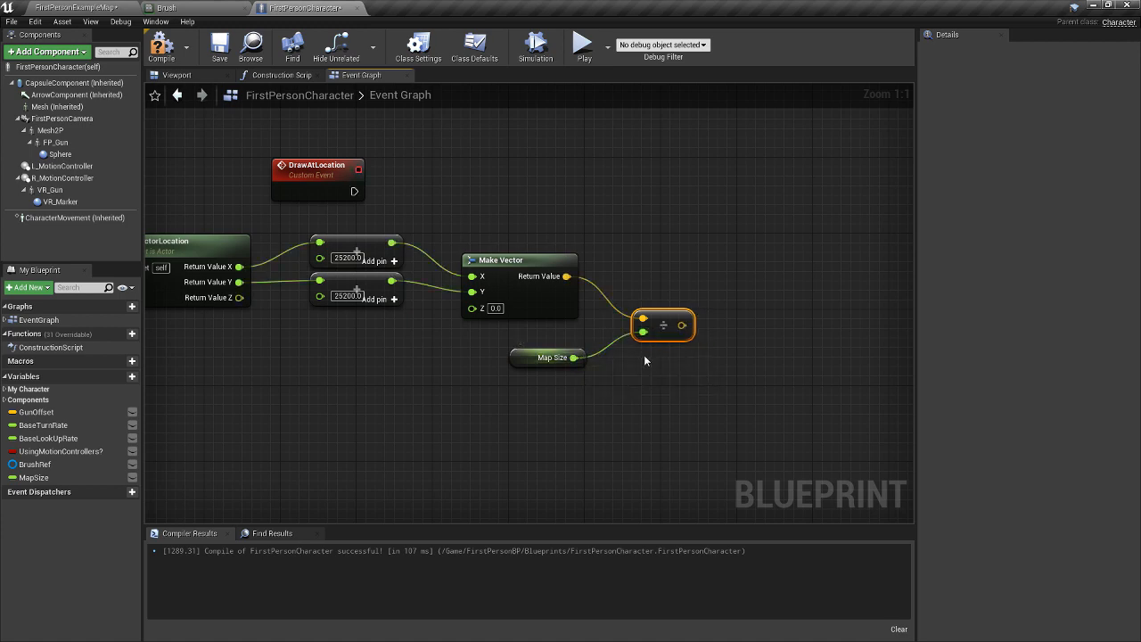
right_click_drag(645, 355, 548, 367)
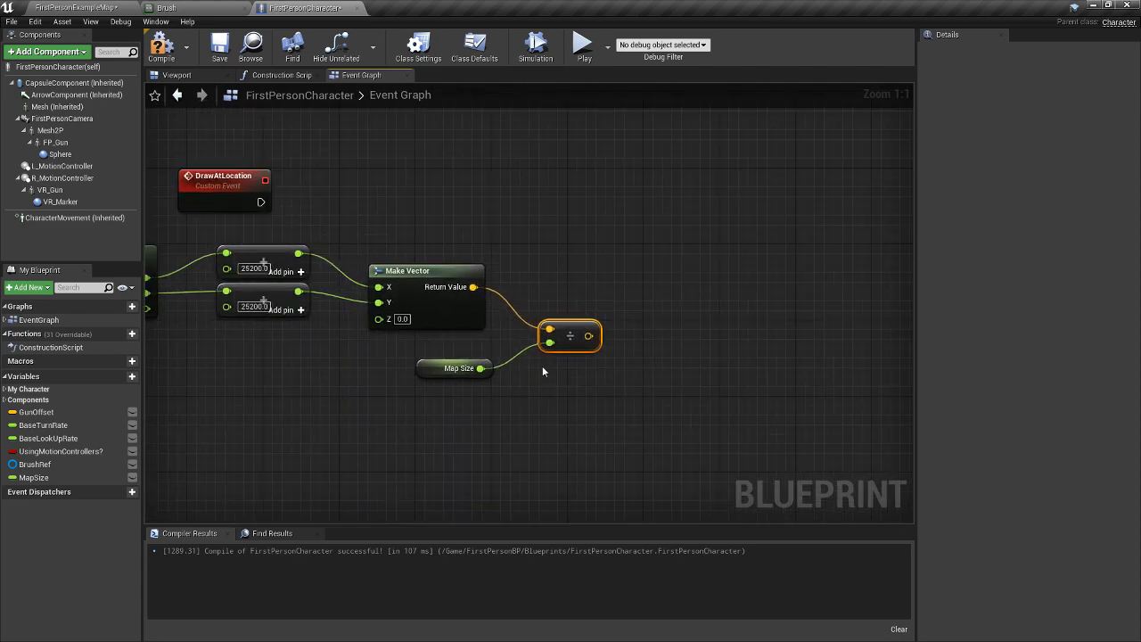
Check the settings of the Location vector parameter in the Brush material.
left_click(198, 12)
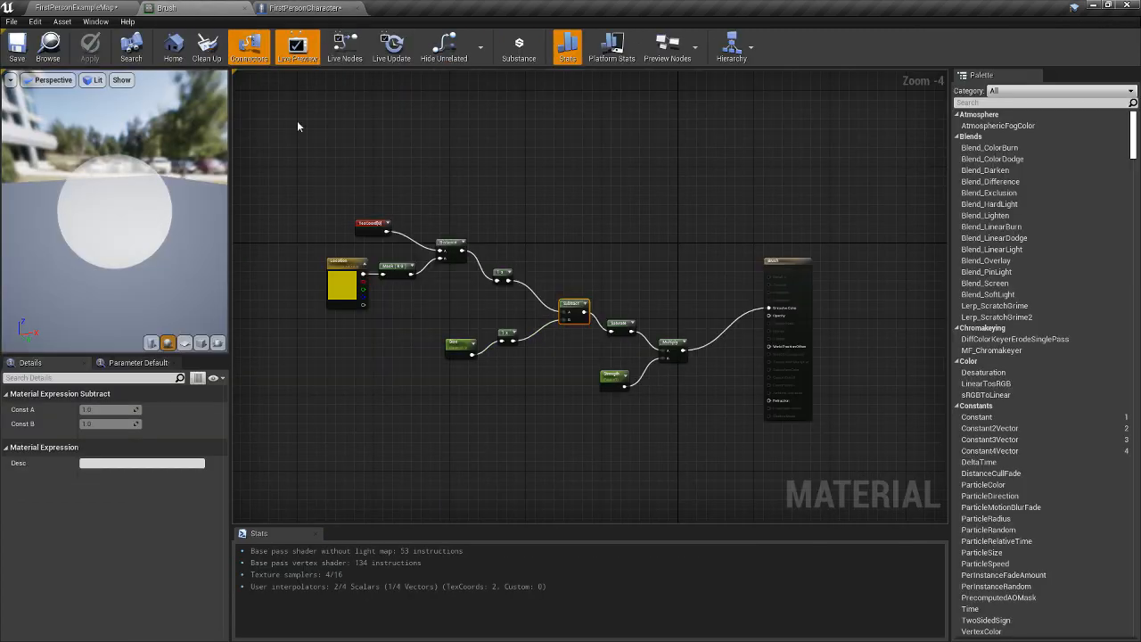
left_click(348, 262)
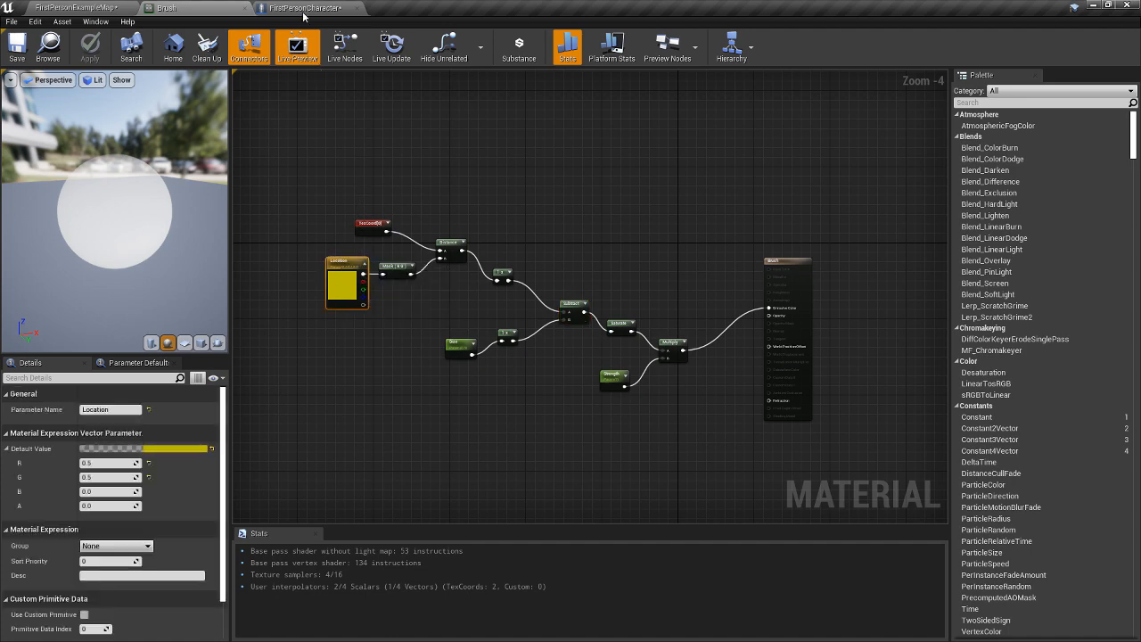
left_click(304, 9)
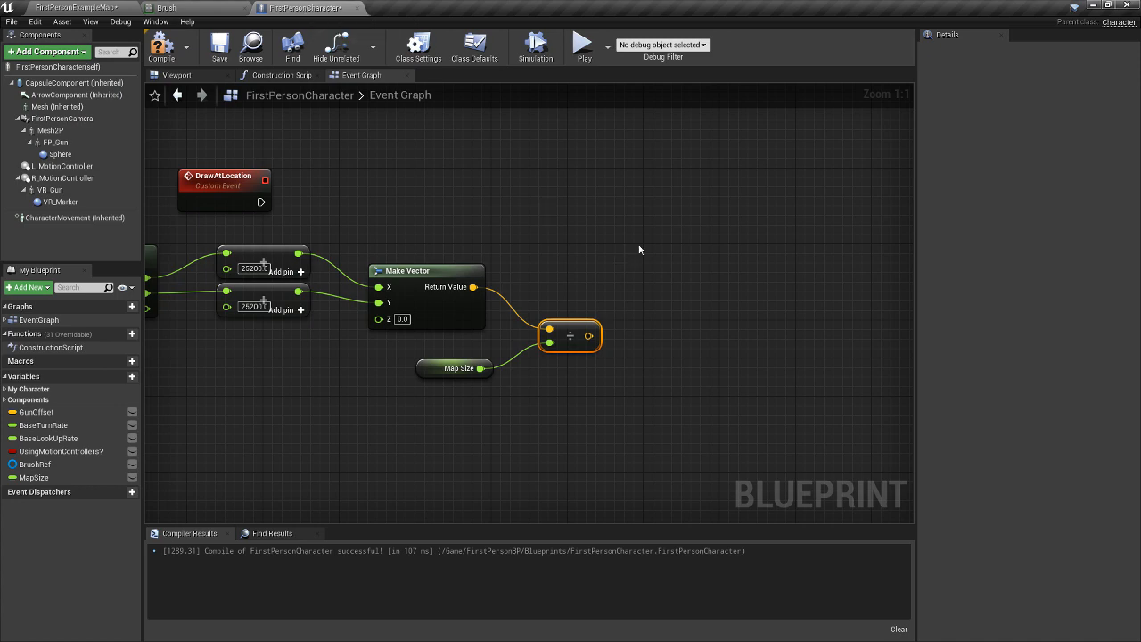
right_click(665, 218)
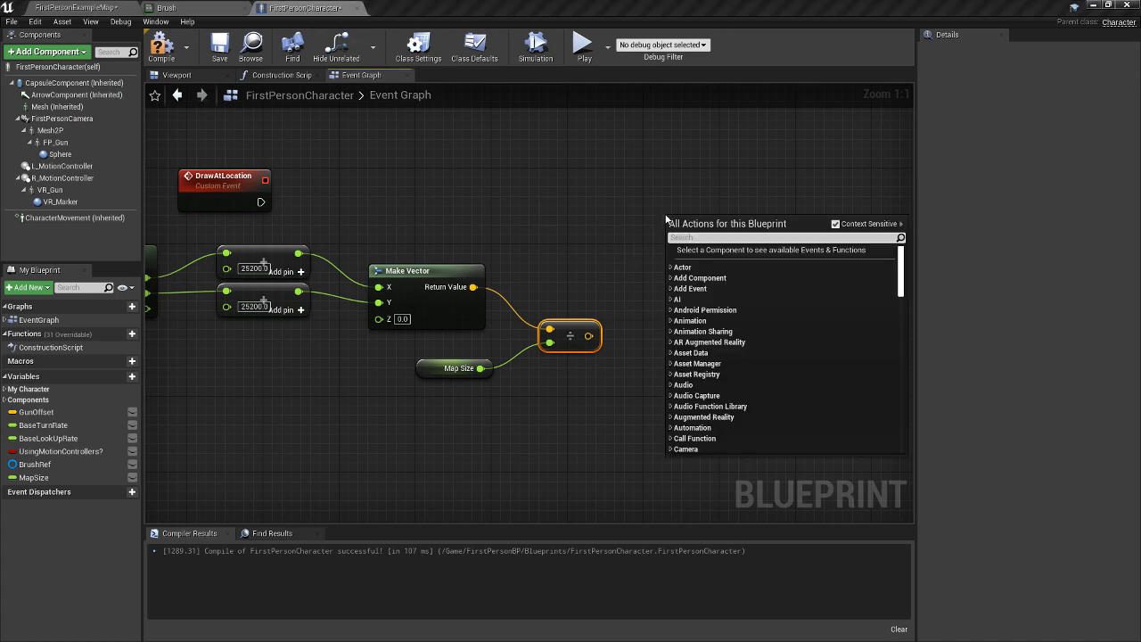
type("set")
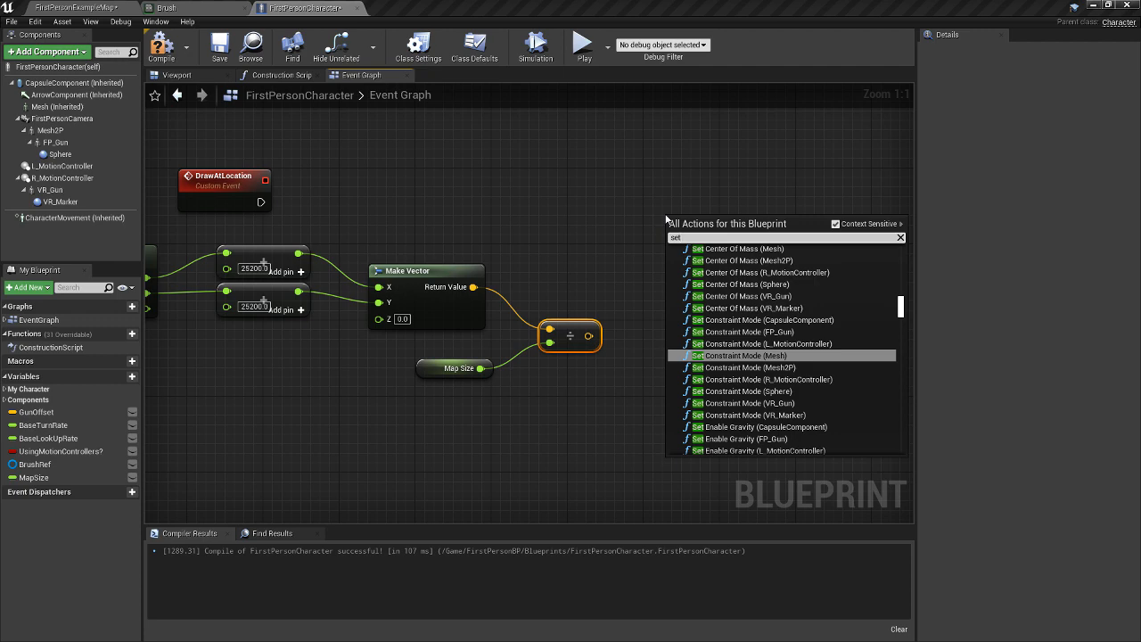
left_click(665, 219)
left_click(525, 177)
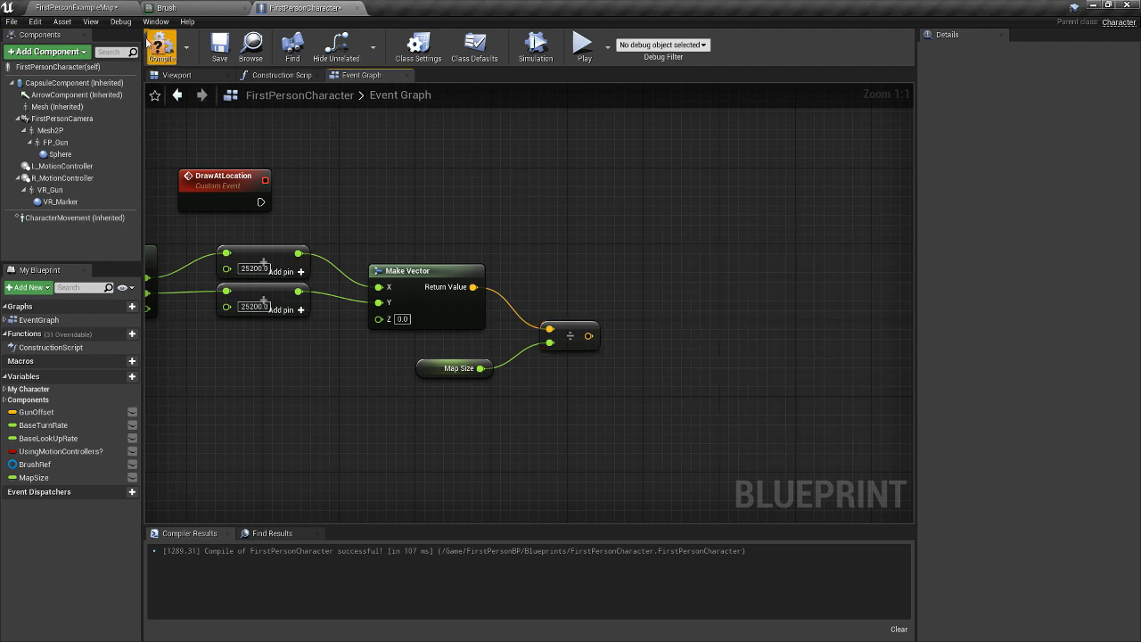
Review how the Location parameter feeds the Brush material's node network.
left_click(211, 9)
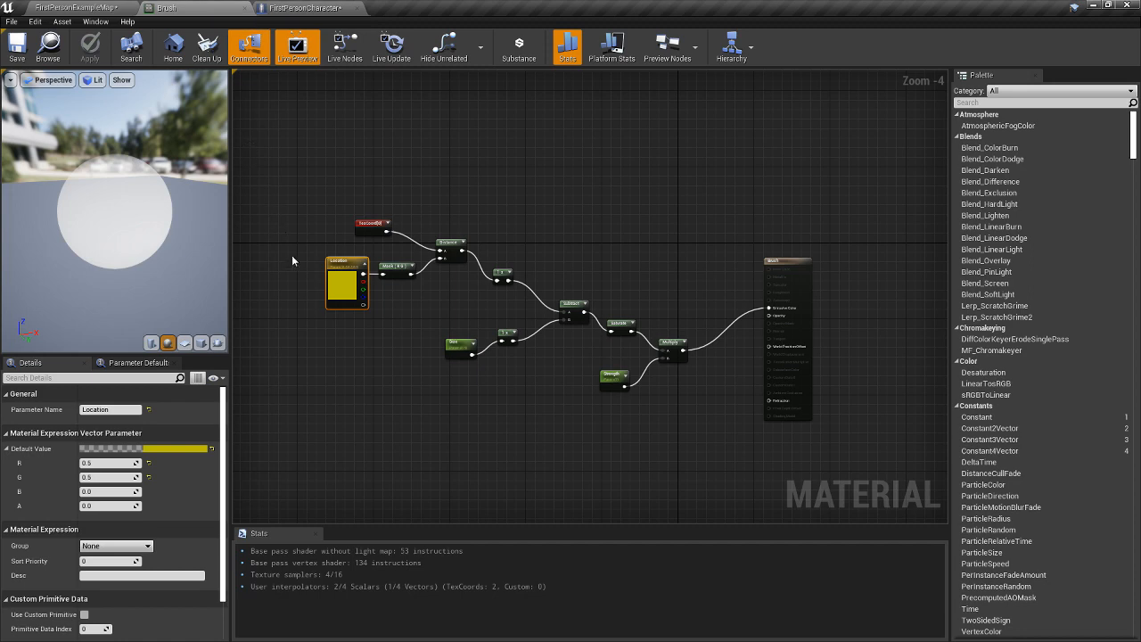
scroll(315, 299, "up", 2)
scroll(316, 299, "down", 1)
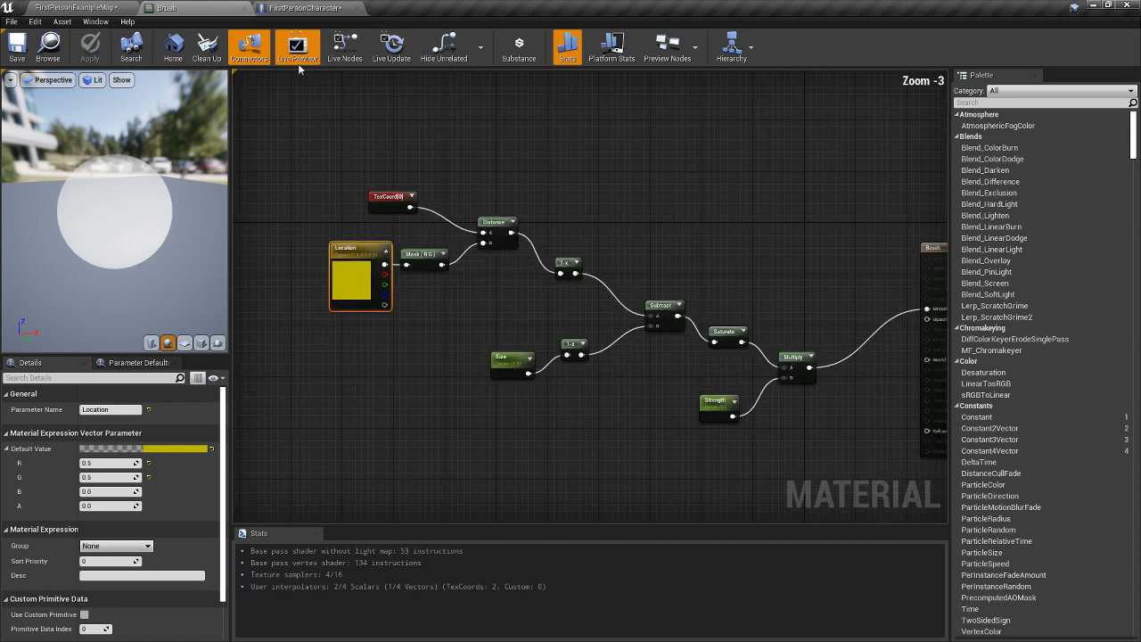
left_click(303, 8)
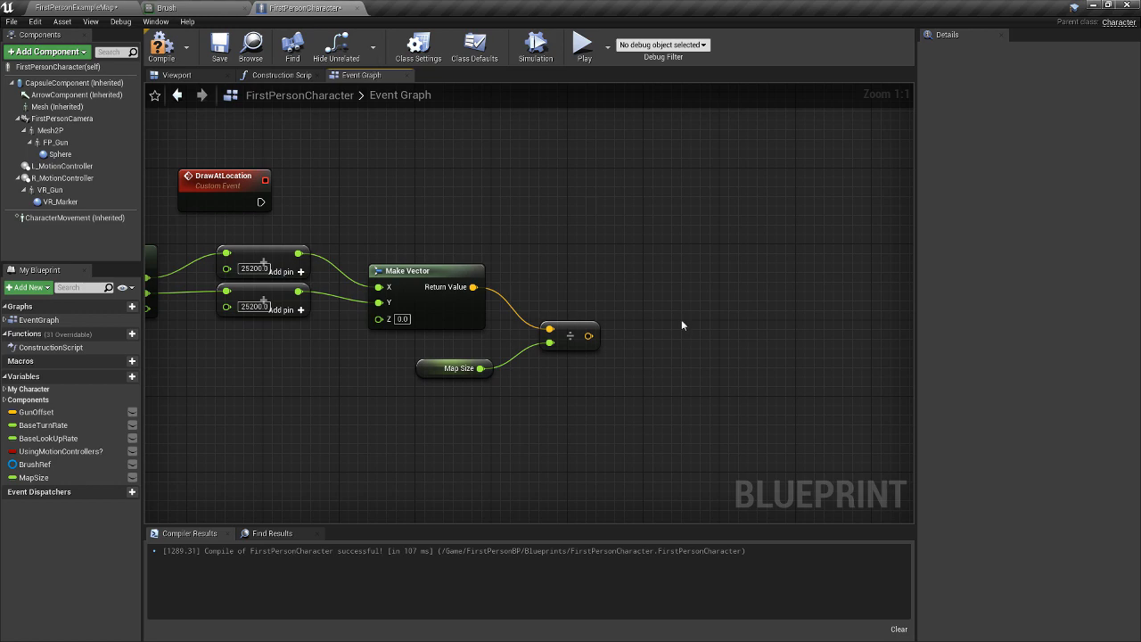
Add the collection-based Set Vector Parameter Value node beyond the division node in the character's event graph.
right_click(649, 256)
type("se")
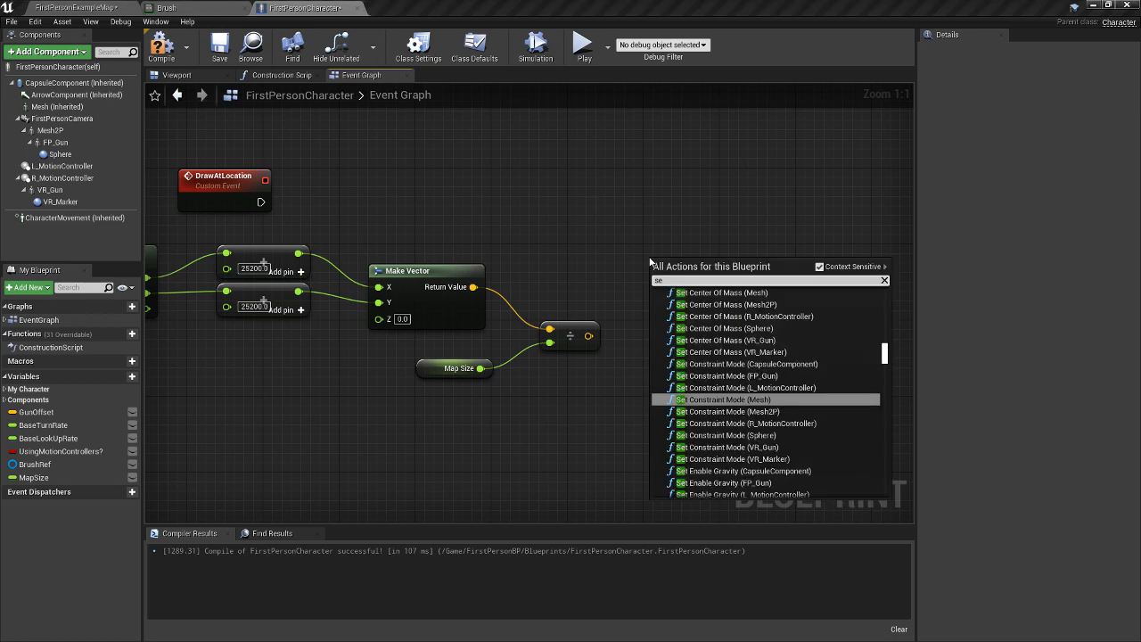
type("tvec")
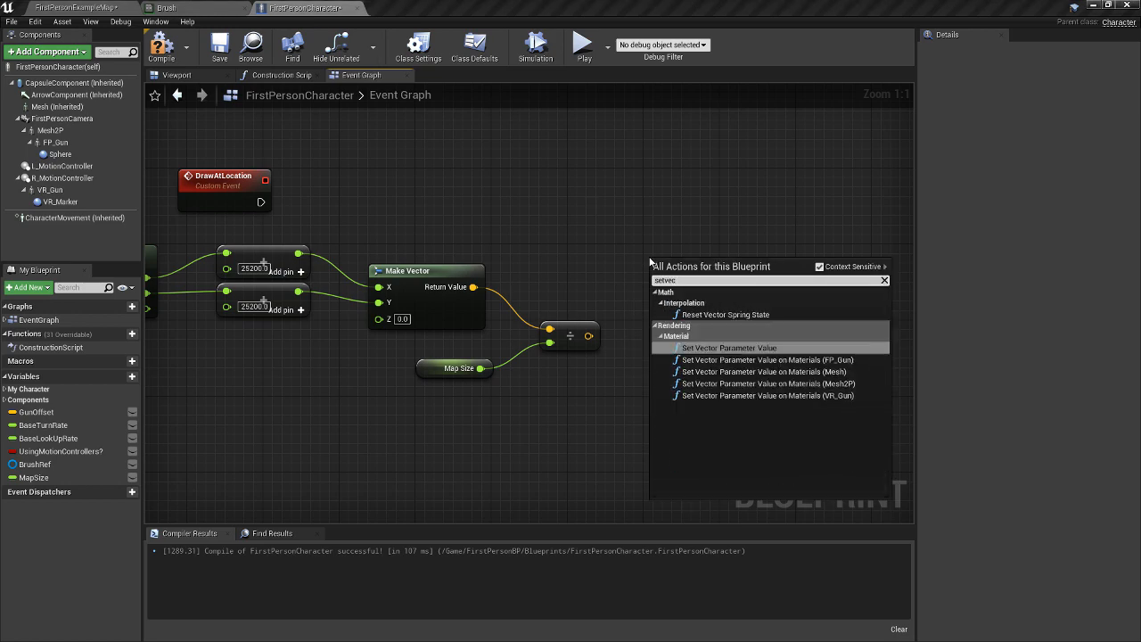
left_click(754, 348)
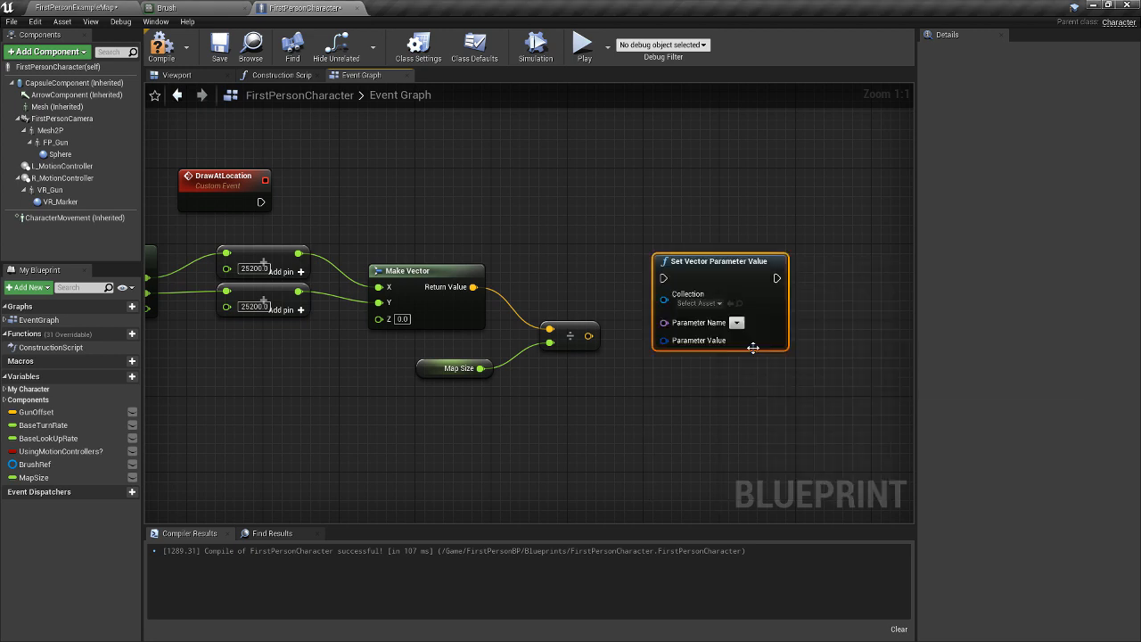
left_click_drag(754, 346, 772, 297)
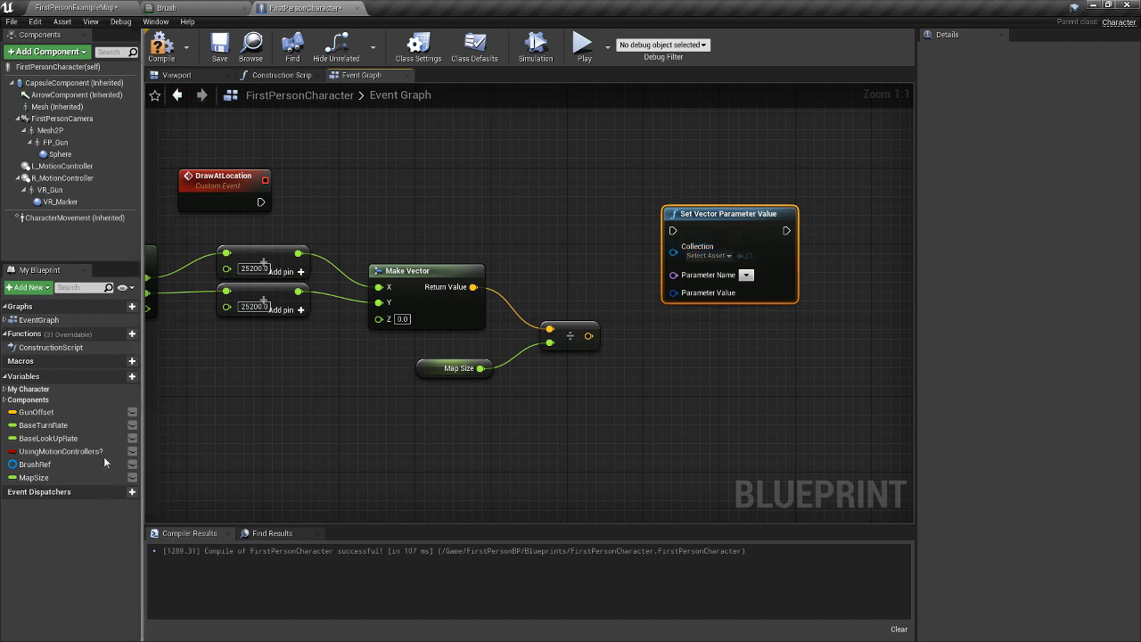
Place a BrushRef getter, call Set Vector Parameter Value on that material instance, and execute it from the DrawAtLocation event.
left_click(62, 465)
mouse_move(62, 464)
left_mouse_down()
mouse_move(667, 278)
mouse_move(674, 256)
mouse_move(557, 238)
left_mouse_up()
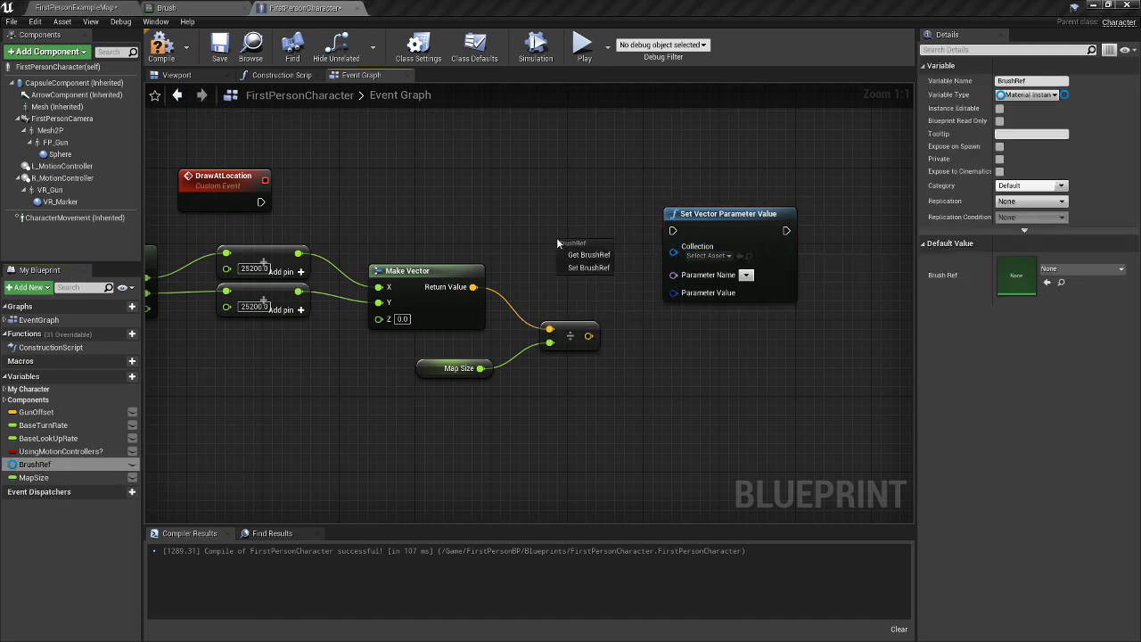
left_click(589, 255)
mouse_move(631, 244)
left_mouse_down()
mouse_move(658, 269)
mouse_move(673, 257)
left_mouse_up()
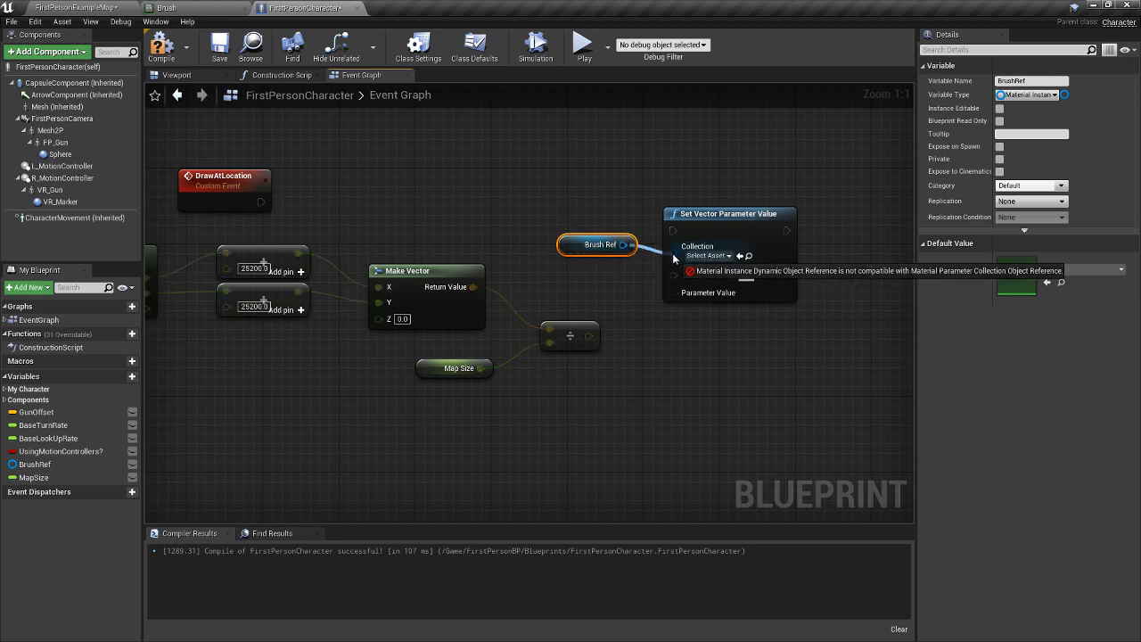
left_click_drag(673, 256, 676, 164)
type("set")
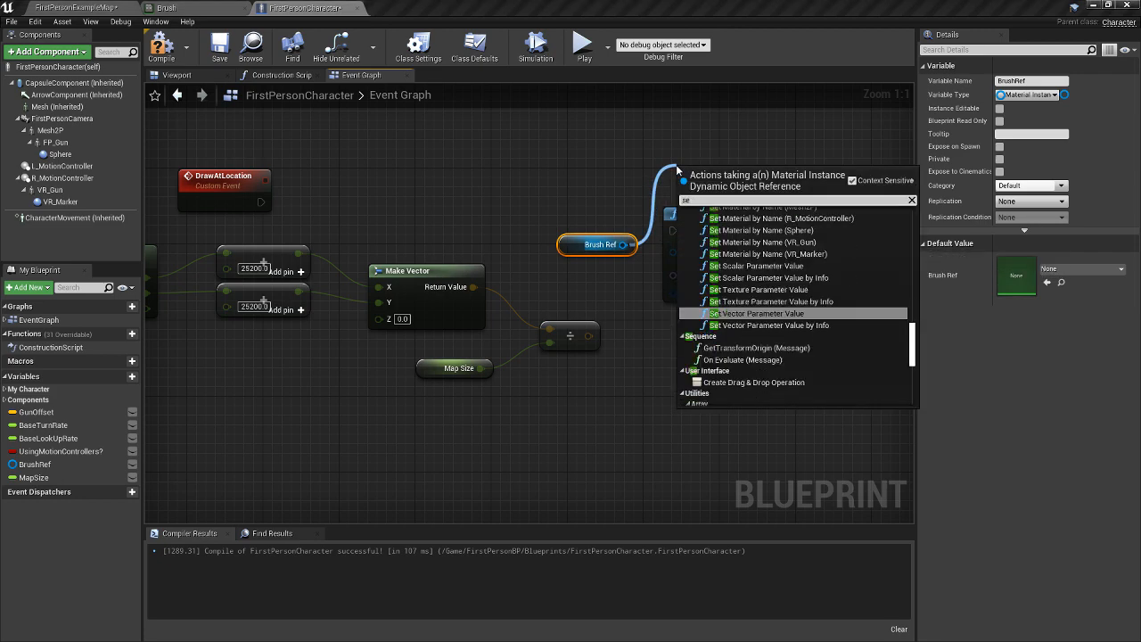
left_click(759, 314)
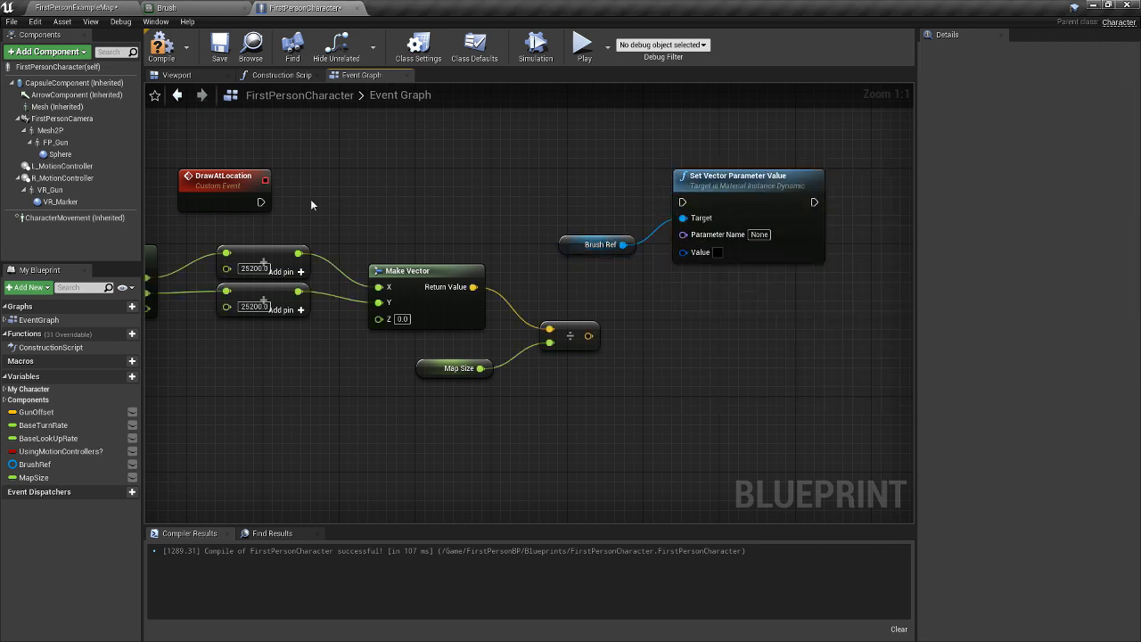
left_click_drag(260, 201, 682, 202)
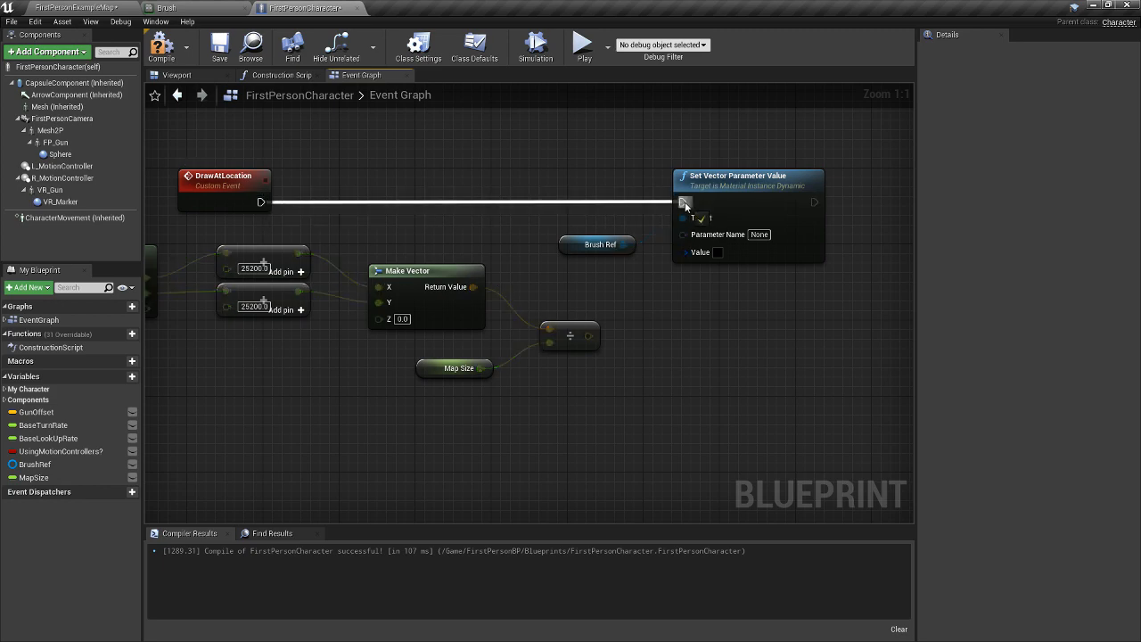
Set the parameter name to Location on Set Vector Parameter Value and feed the division result into its Value input.
left_click(183, 8)
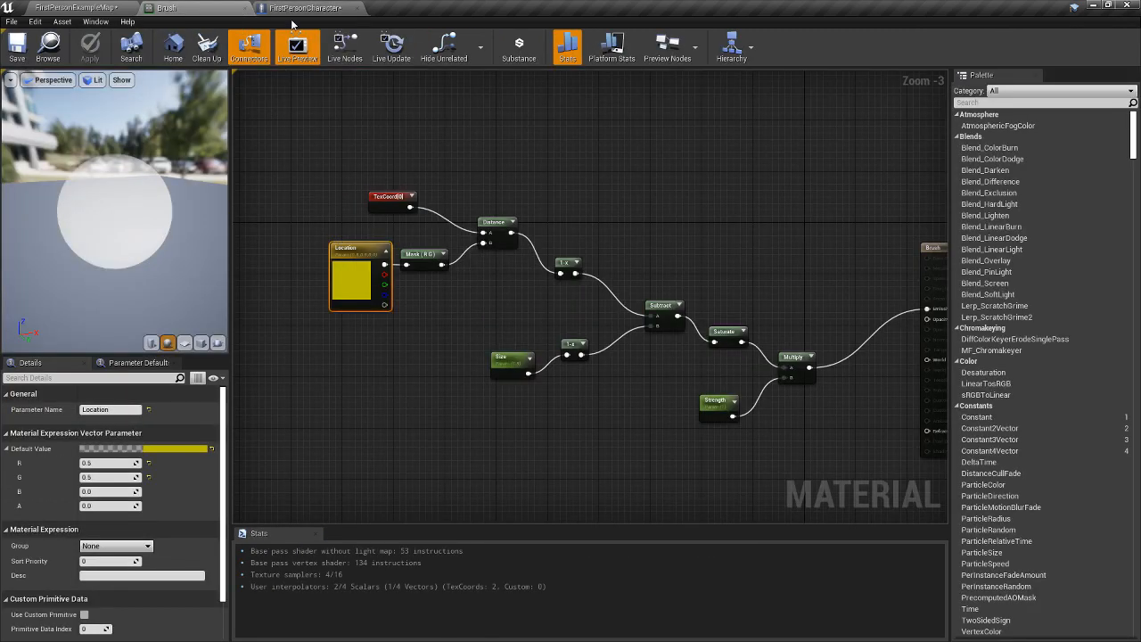
left_click(300, 9)
left_click(758, 235)
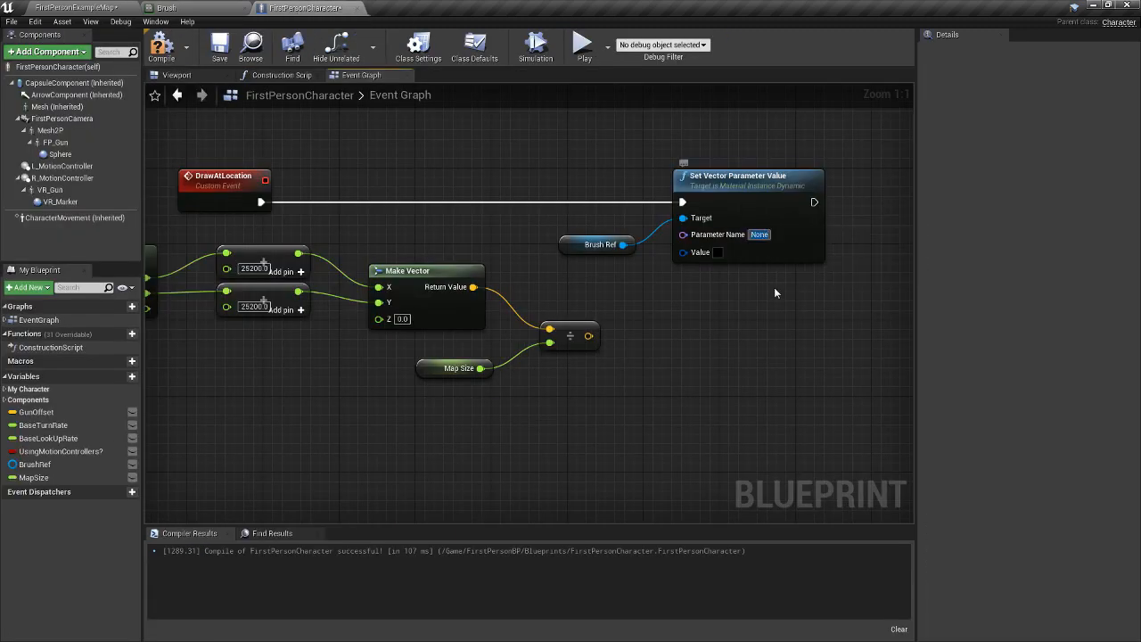
type("Location")
key("Return")
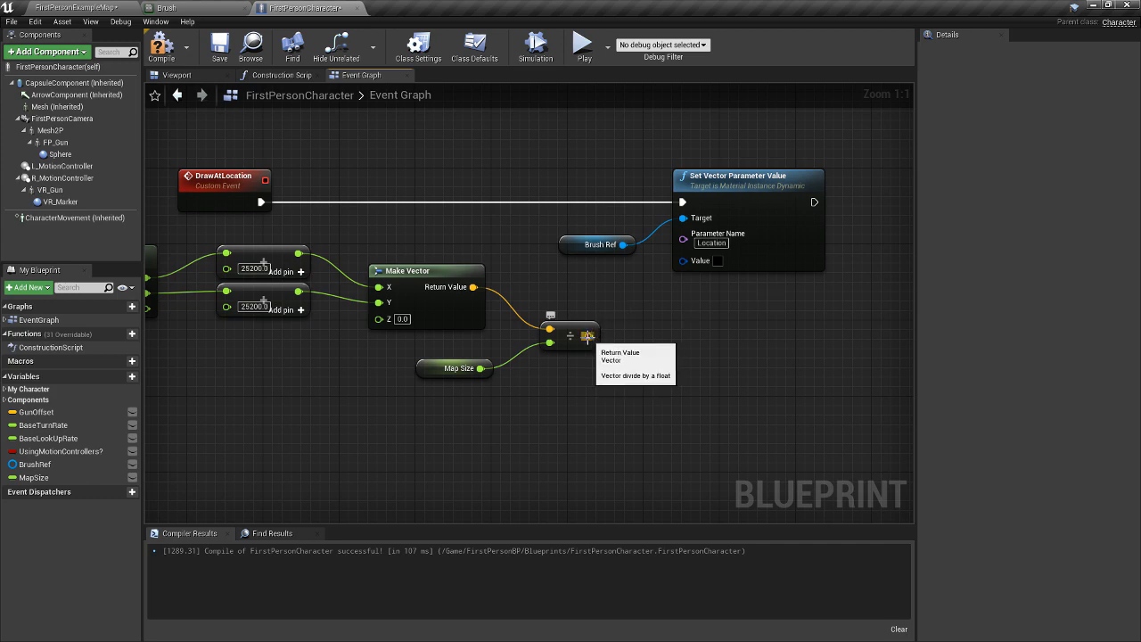
left_click_drag(588, 335, 682, 265)
left_click(638, 291)
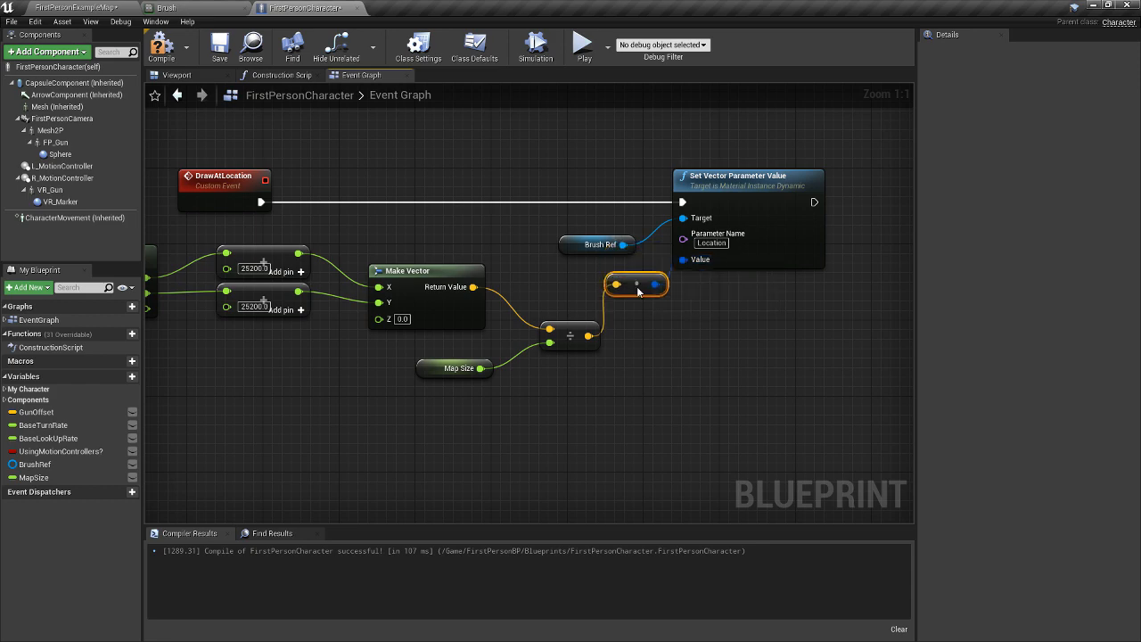
Call Set Scalar Parameter Value on the BrushRef getter and place the node beyond Set Vector Parameter Value.
right_click_drag(699, 377, 759, 378)
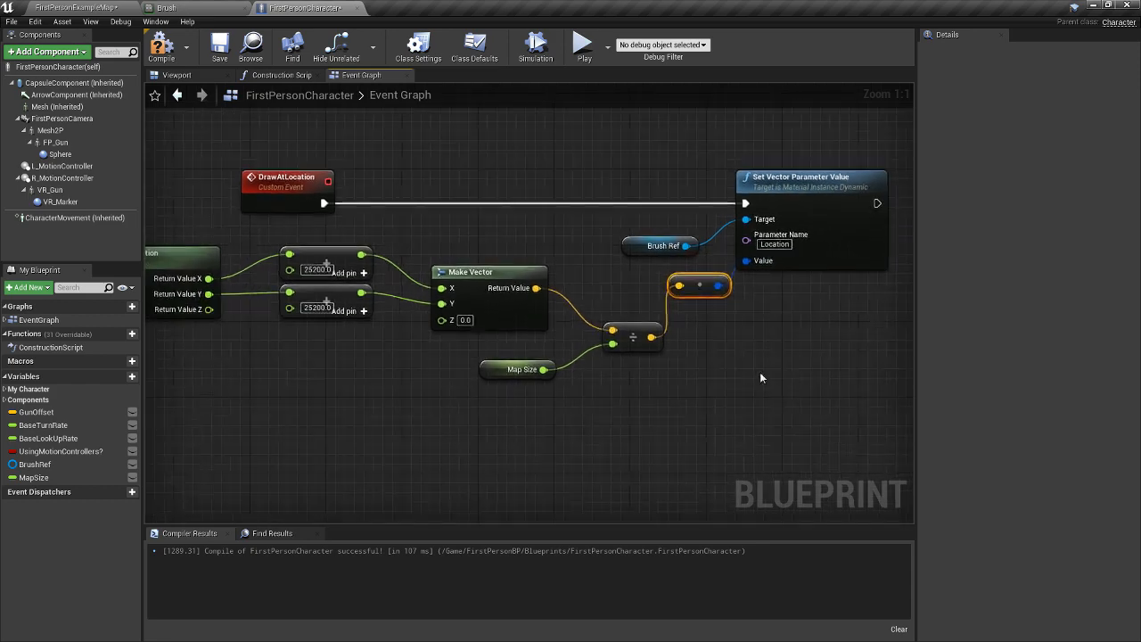
scroll(759, 378, "down", 1)
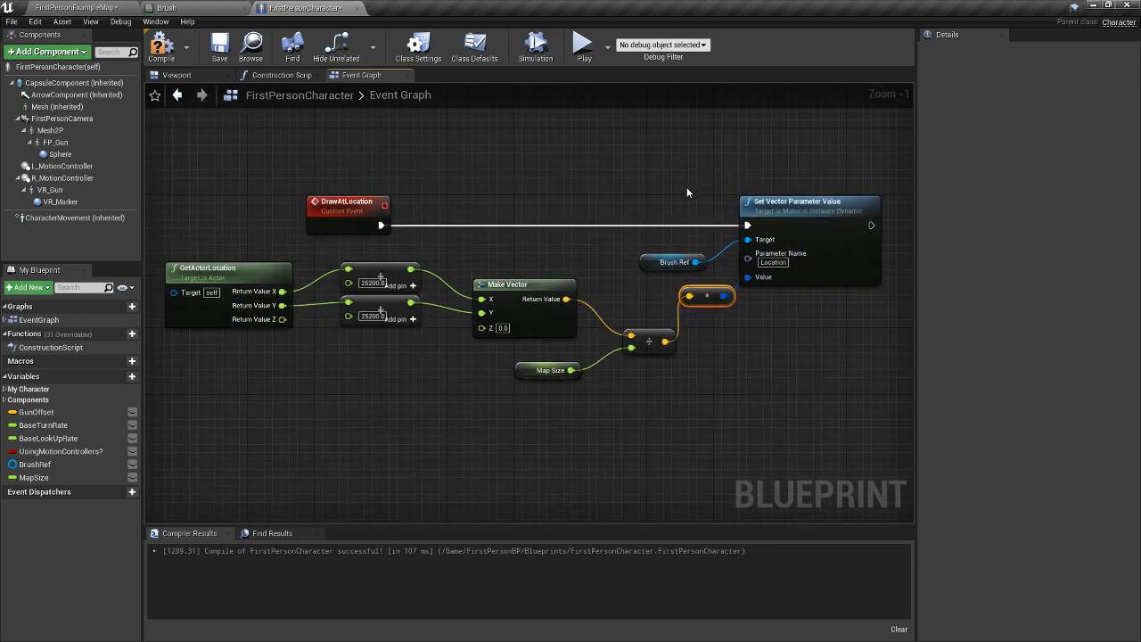
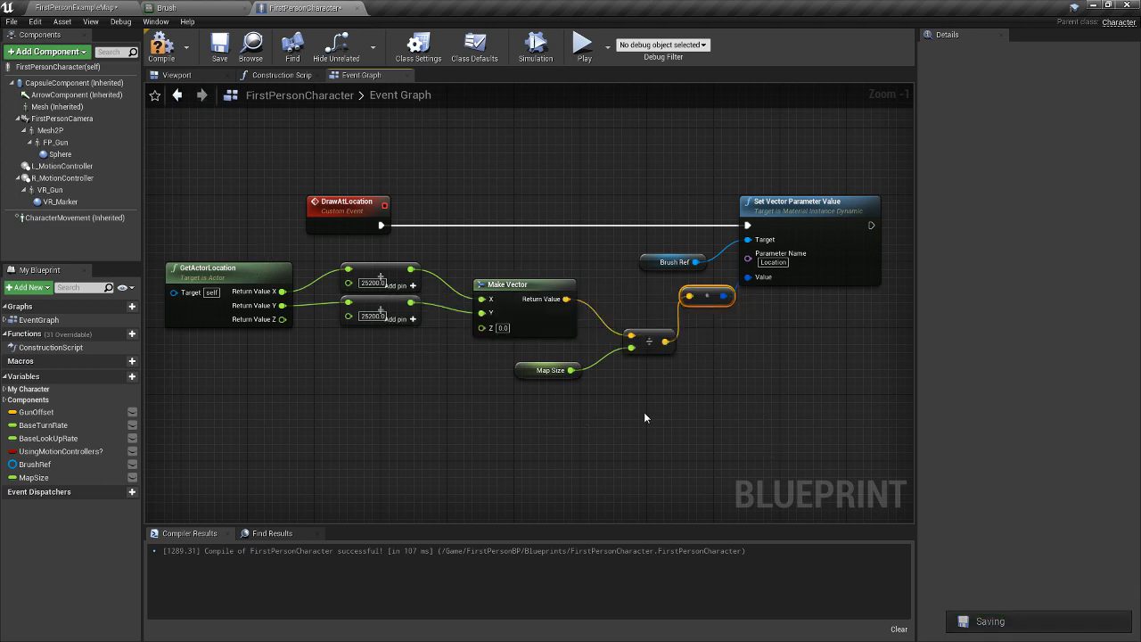
mouse_move(788, 372)
right_mouse_down()
mouse_move(572, 407)
mouse_move(354, 388)
right_mouse_up()
mouse_move(215, 284)
left_mouse_down()
mouse_move(207, 415)
mouse_move(180, 417)
mouse_move(467, 354)
mouse_move(622, 265)
left_mouse_up()
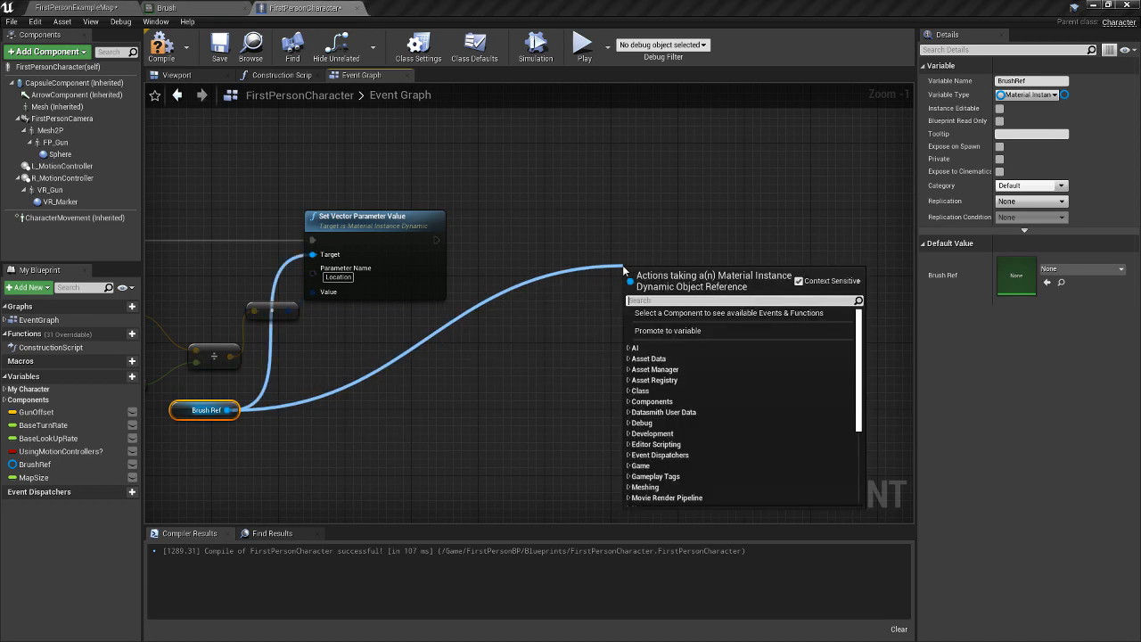
type("set")
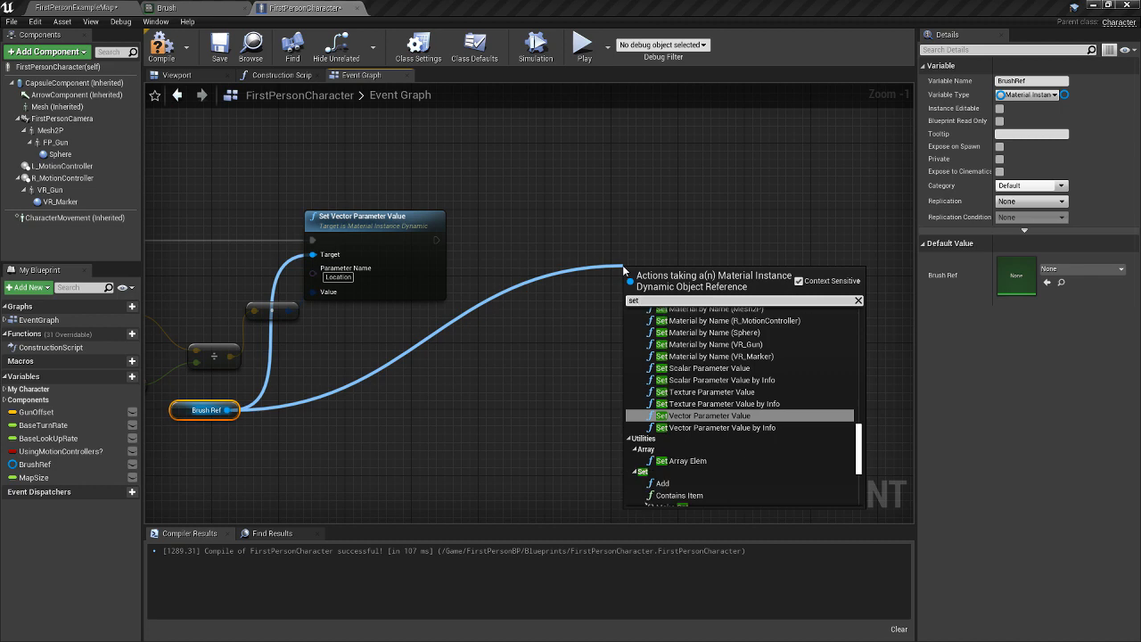
type("sc")
key("Return")
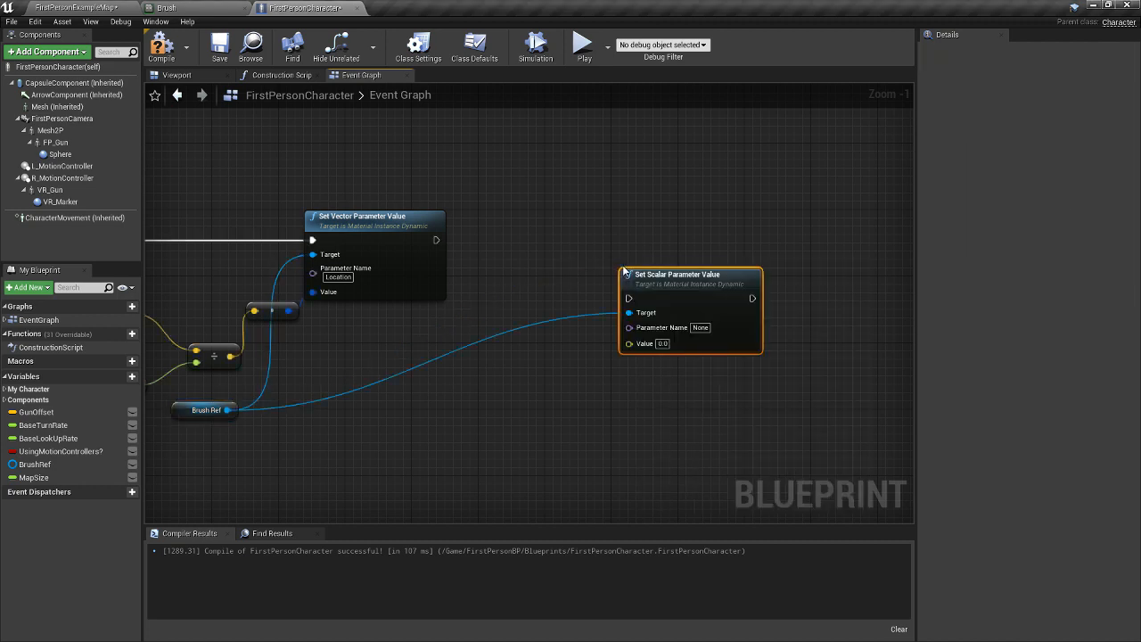
Execute Set Scalar Parameter Value after Set Vector Parameter Value, aligning the two nodes and routing the BrushRef wire below through a reroute node.
left_click(214, 8)
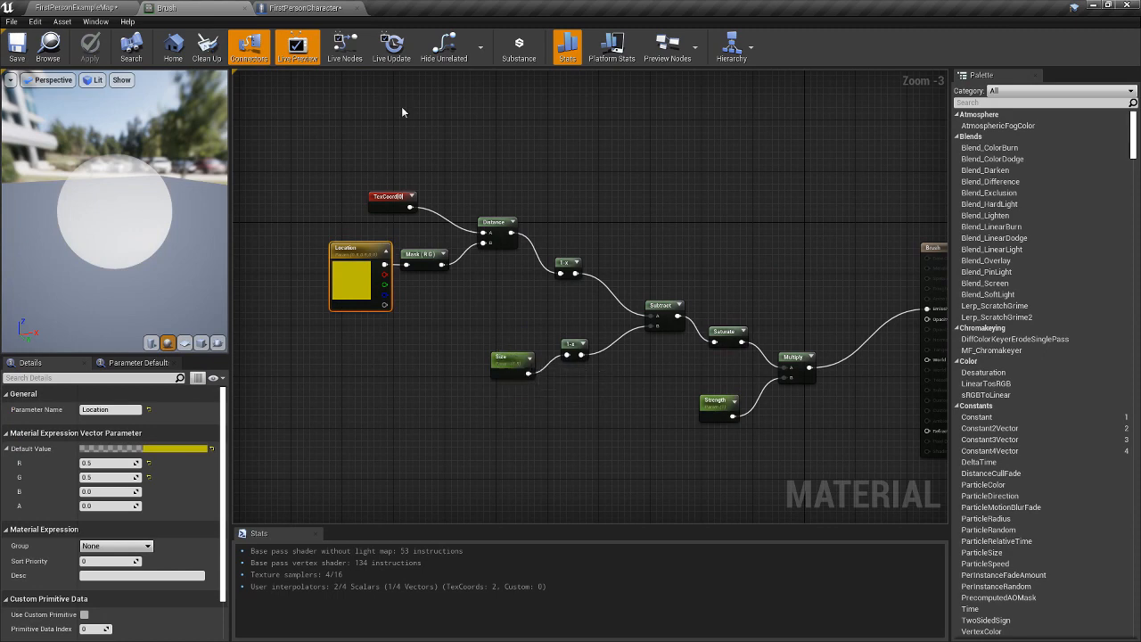
left_click(298, 9)
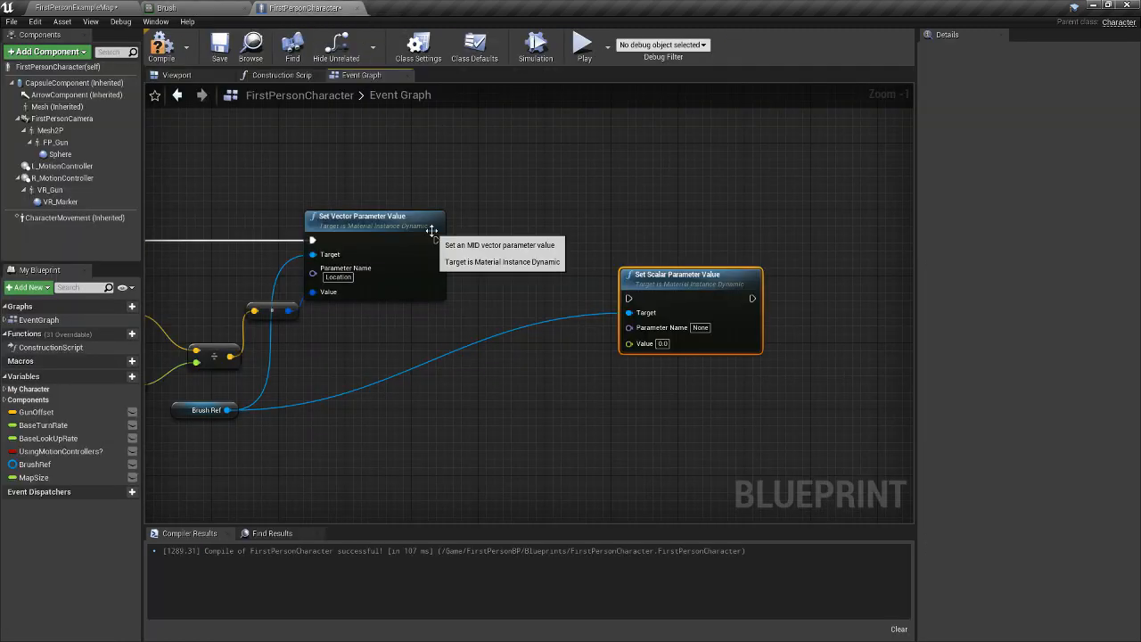
left_click_drag(437, 240, 628, 298)
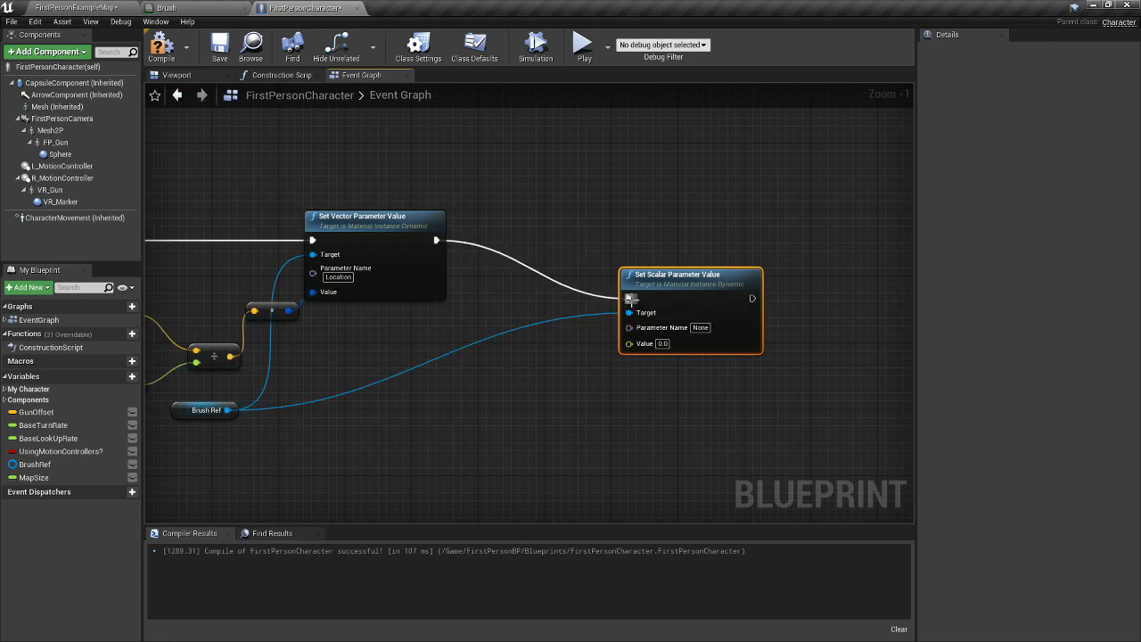
left_click_drag(705, 290, 663, 238)
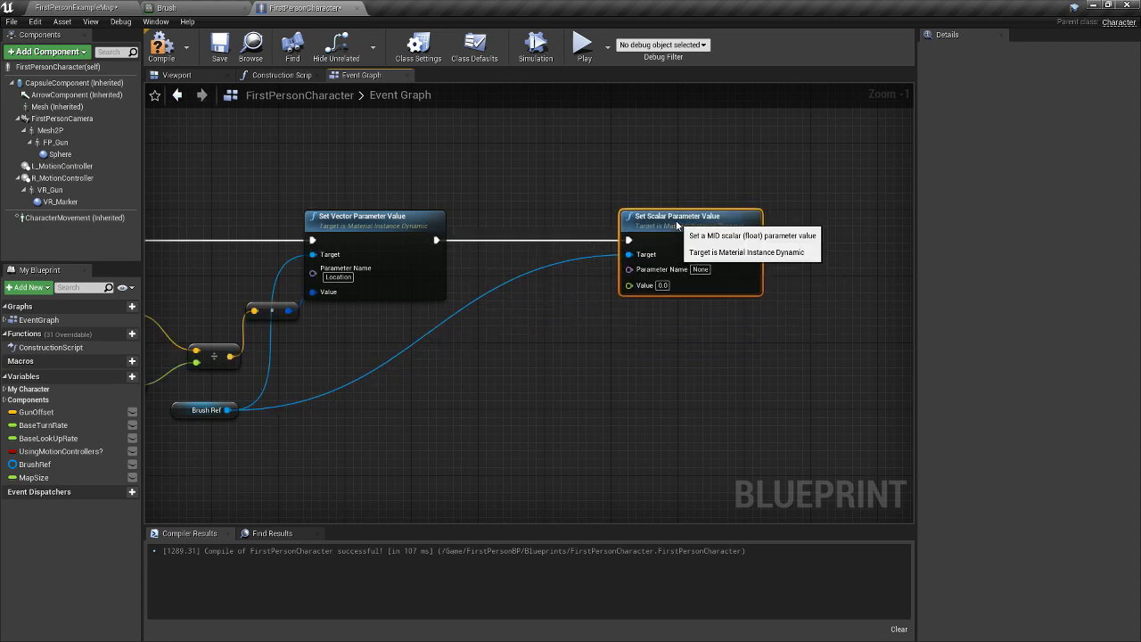
double_click(486, 299)
left_click_drag(486, 299, 540, 413)
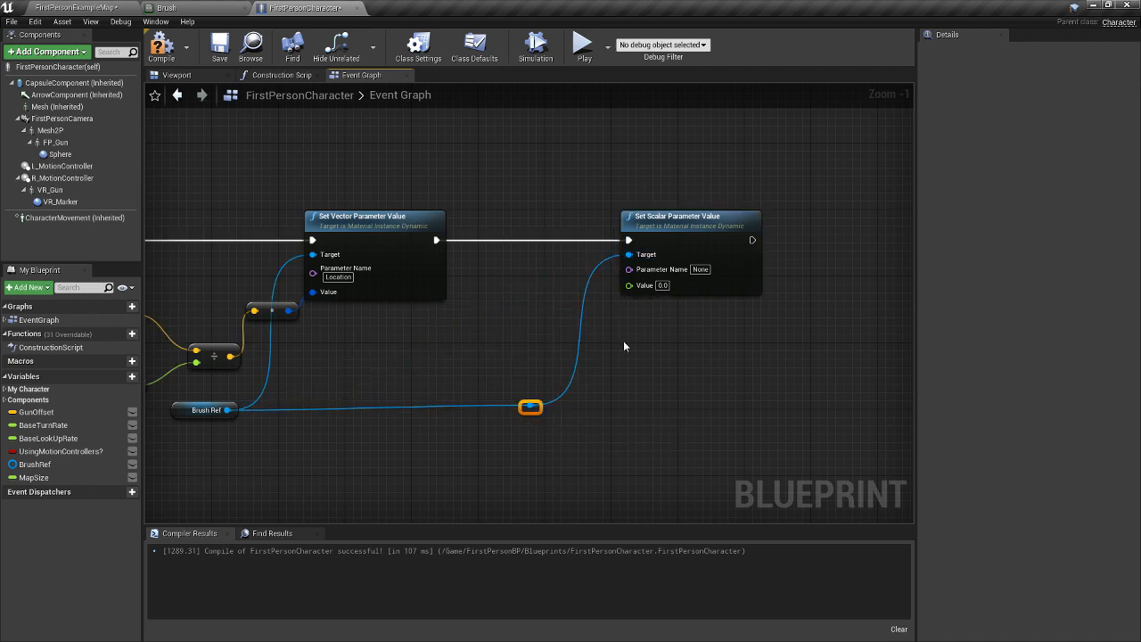
Set the parameter name to Size on the Set Scalar Parameter Value node.
left_click(700, 269)
type("Size")
key("Return")
right_click(495, 331)
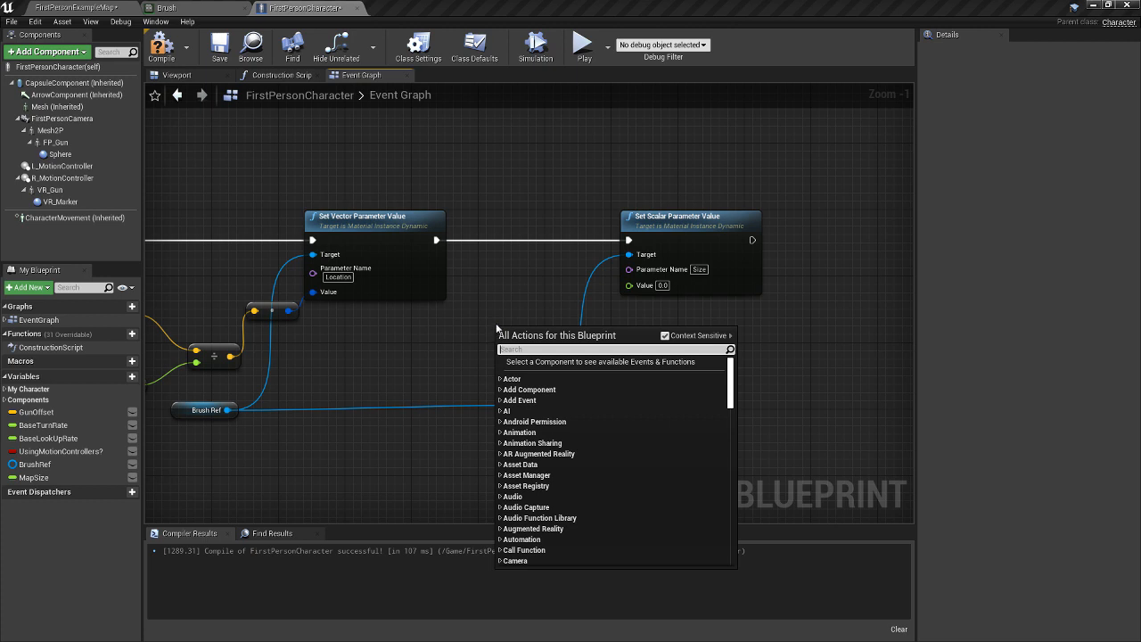
left_click(495, 322)
Create a float variable named EffectSize and place its getter below the space between the two parameter nodes.
left_click(119, 378)
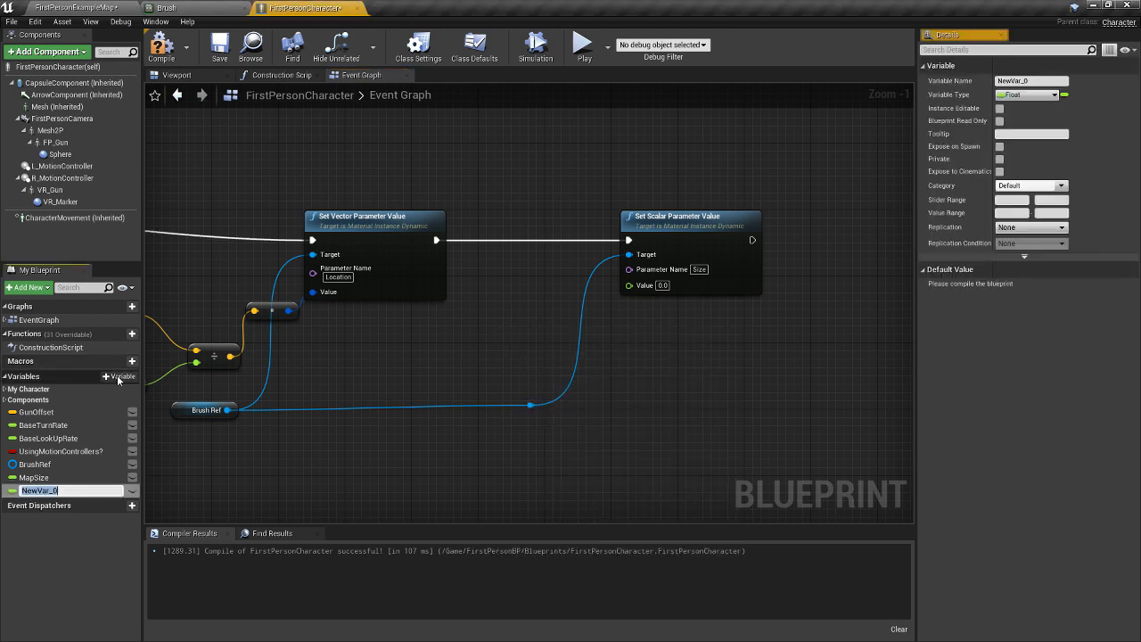
type("Eff")
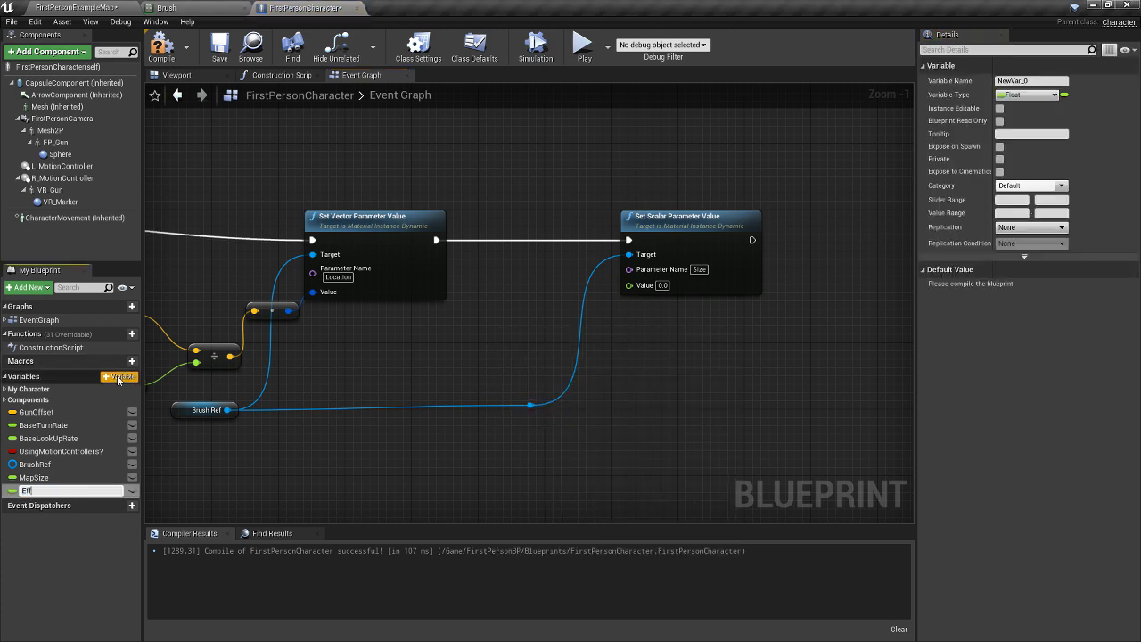
type("ectSize")
key("Return")
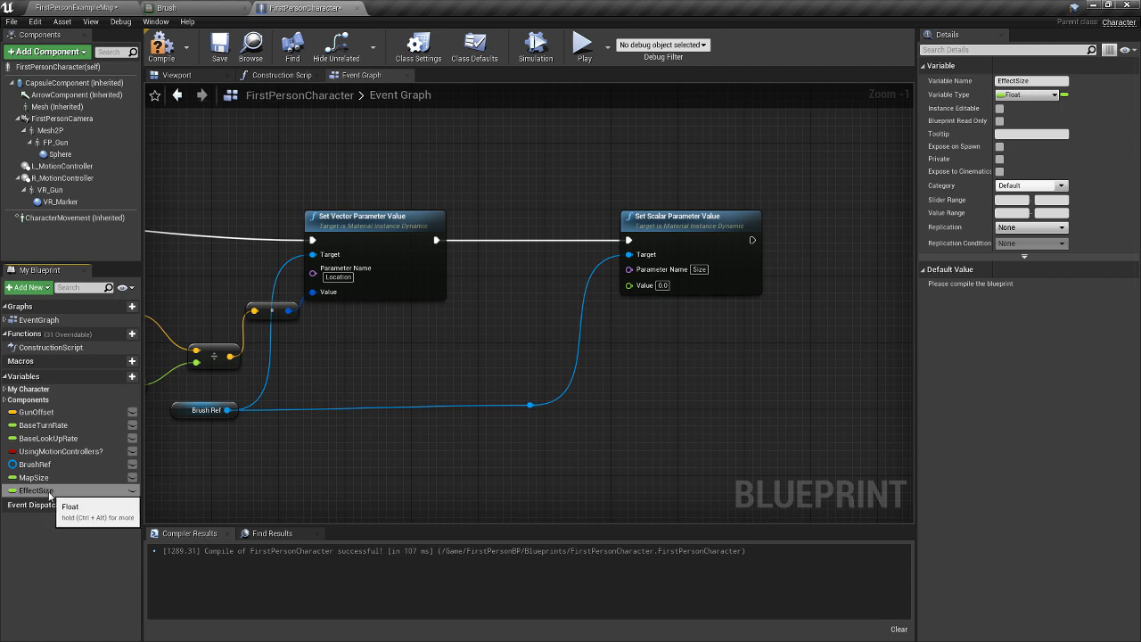
left_click(75, 489)
left_click_drag(76, 489, 470, 345)
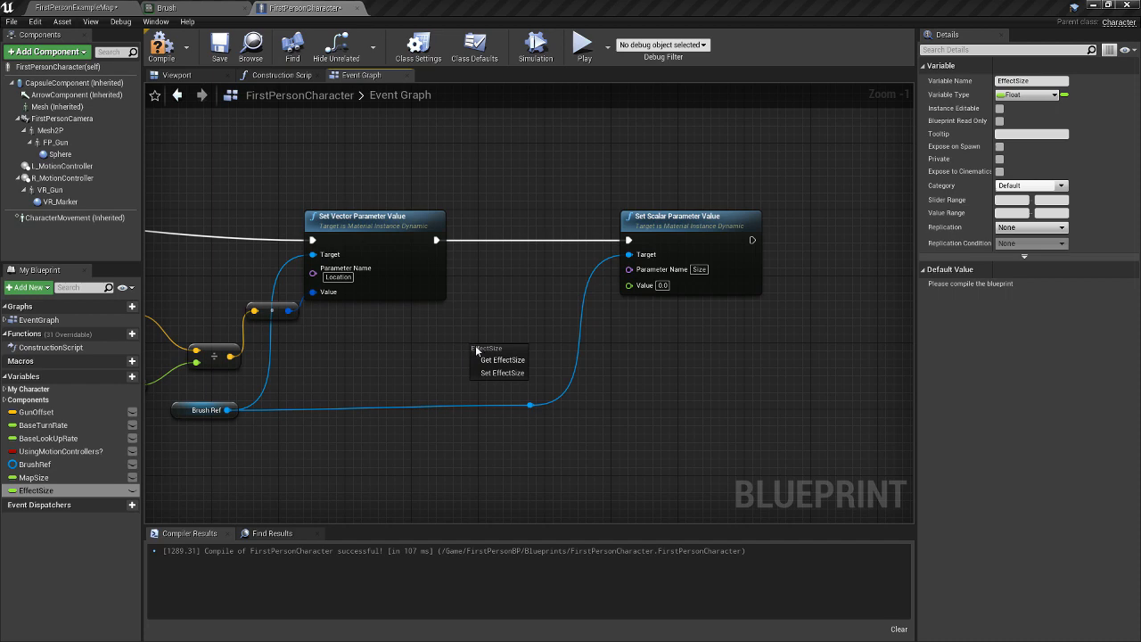
left_click(501, 359)
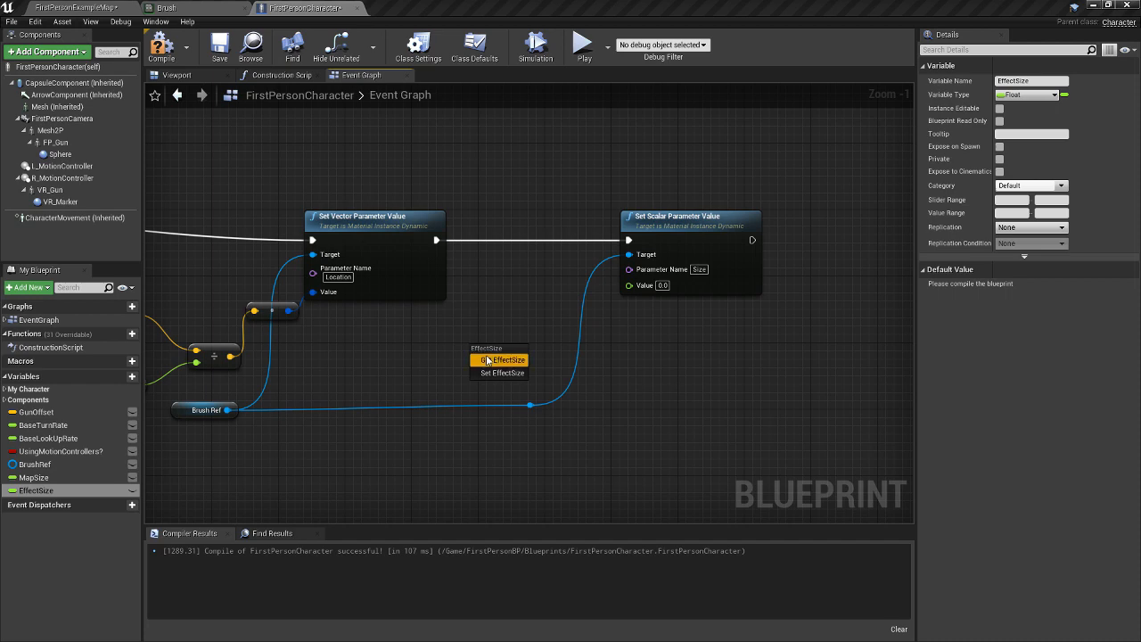
Rename the EffectSize variable as RevealSize.
left_click(52, 491)
left_click(42, 492)
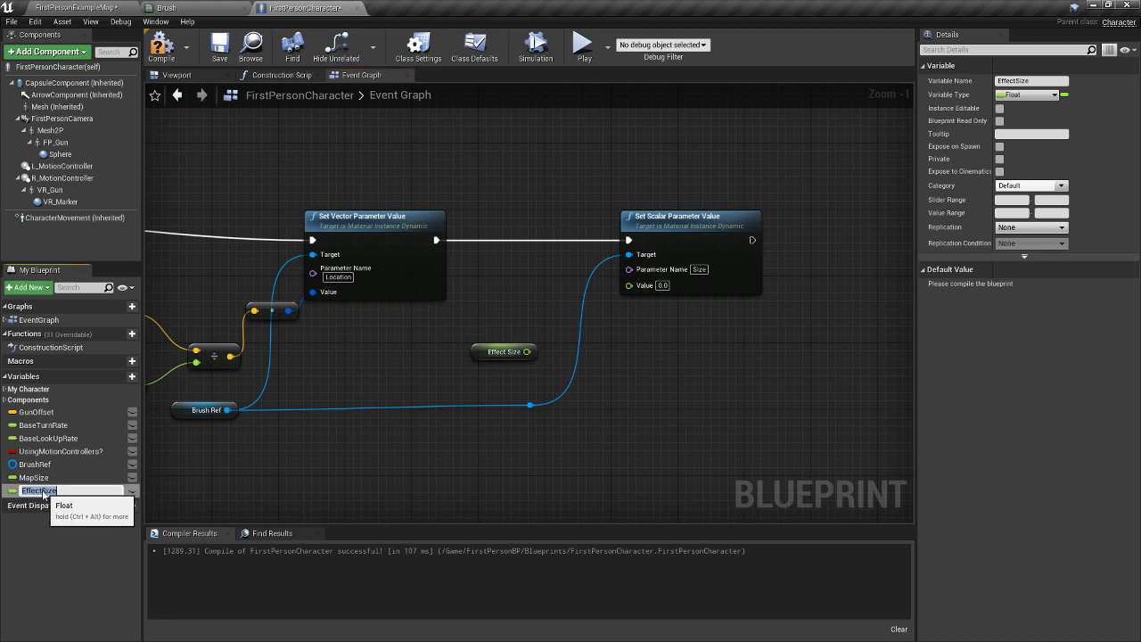
left_click(42, 491)
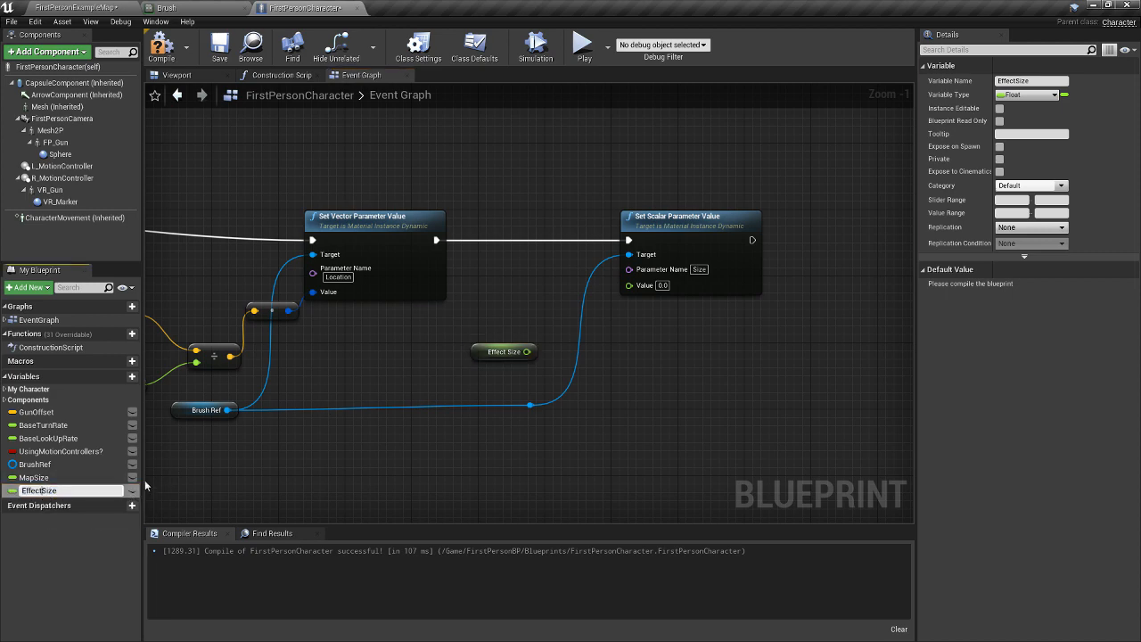
key("BackSpace")
key("BackSpace")
key("BackSpace")
key("BackSpace")
key("BackSpace")
key("BackSpace")
type("Reveal")
key("Return")
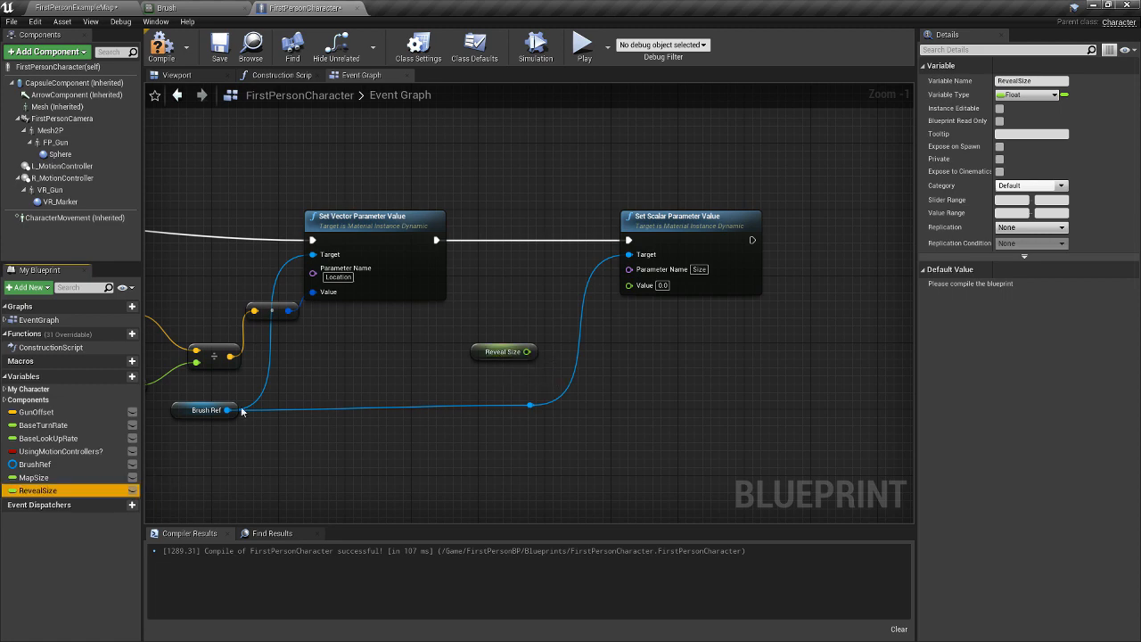
Place a MapSize getter below the RevealSize getter and divide RevealSize by MapSize with a float division node.
left_click_drag(34, 477, 560, 361)
left_click(499, 389)
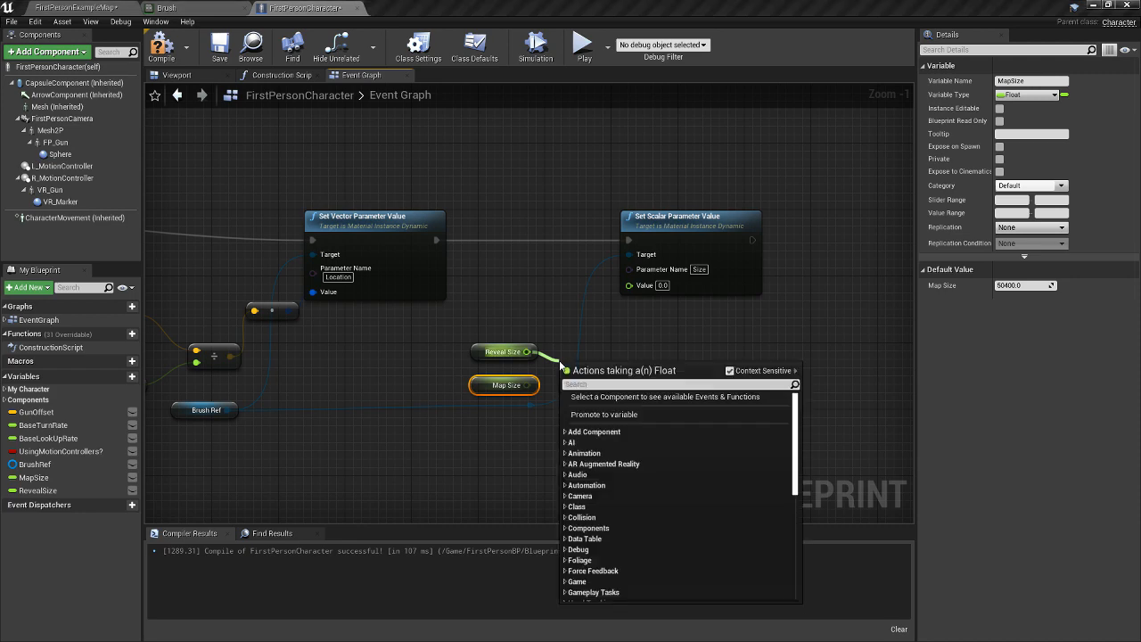
type("/")
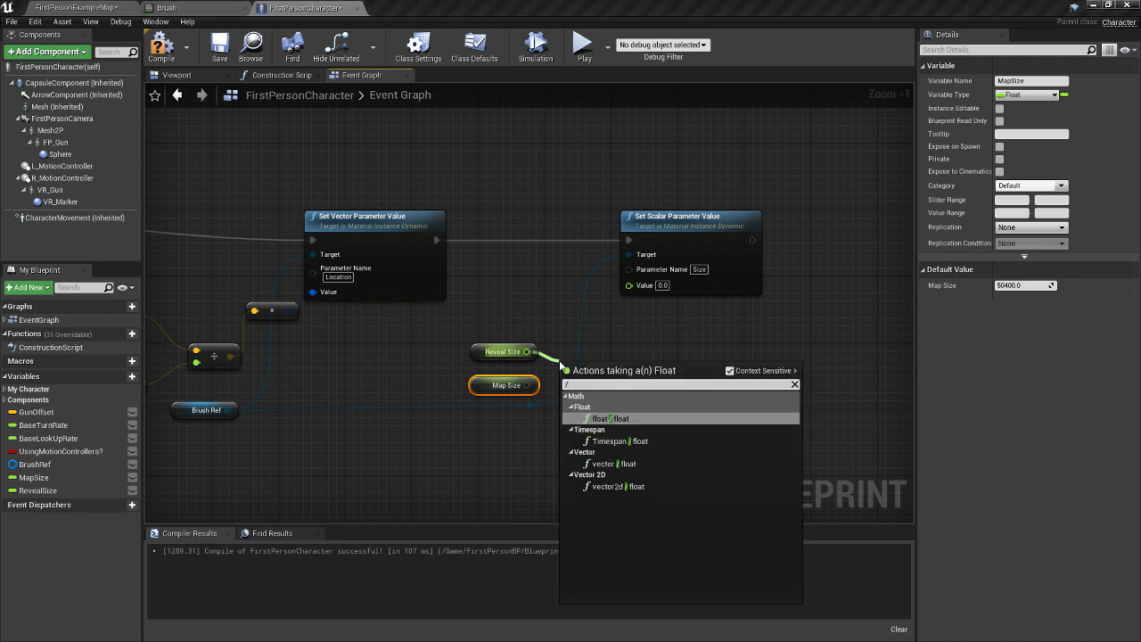
key("Return")
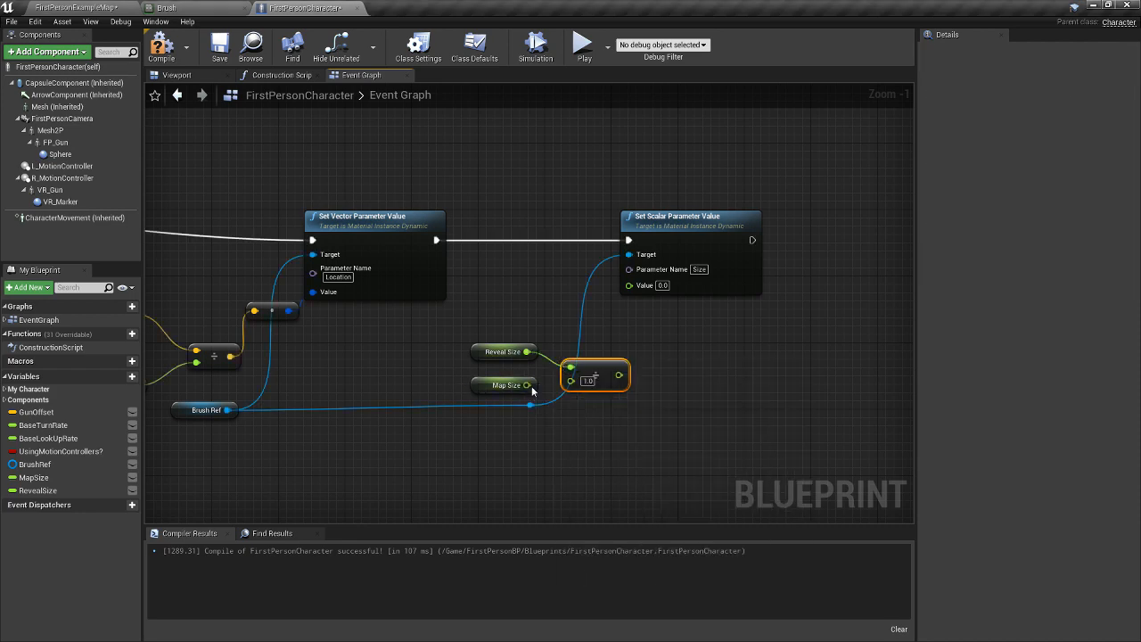
left_click_drag(527, 385, 573, 385)
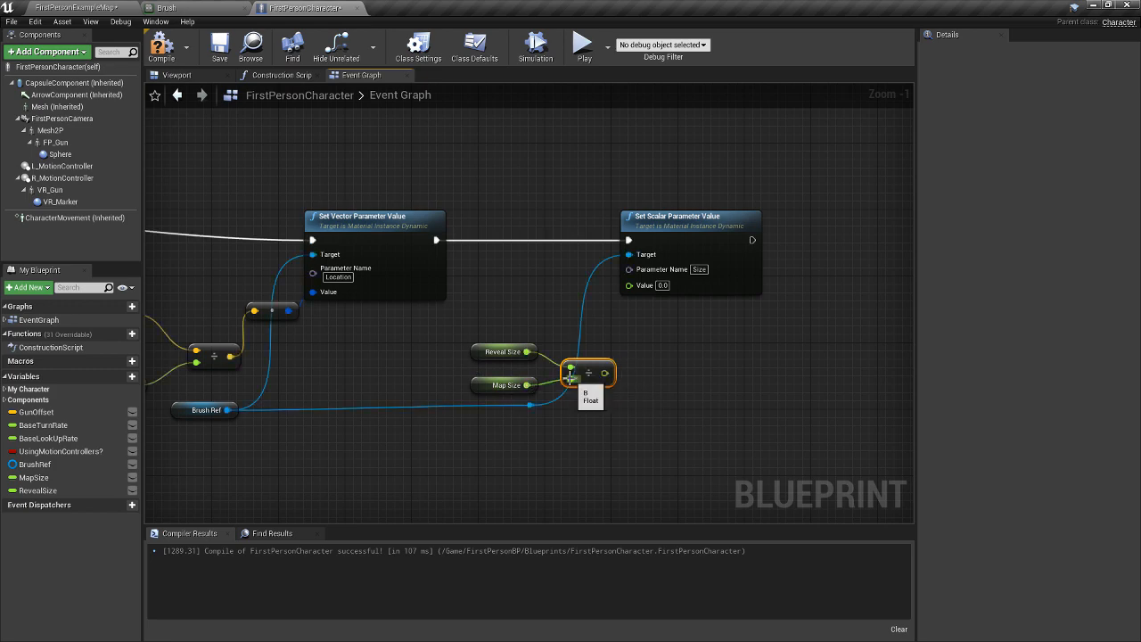
Set RevealSize's default value to 1000 and feed the division result into the Size parameter node's Value input, compiling and saving the blueprint.
left_click(482, 351)
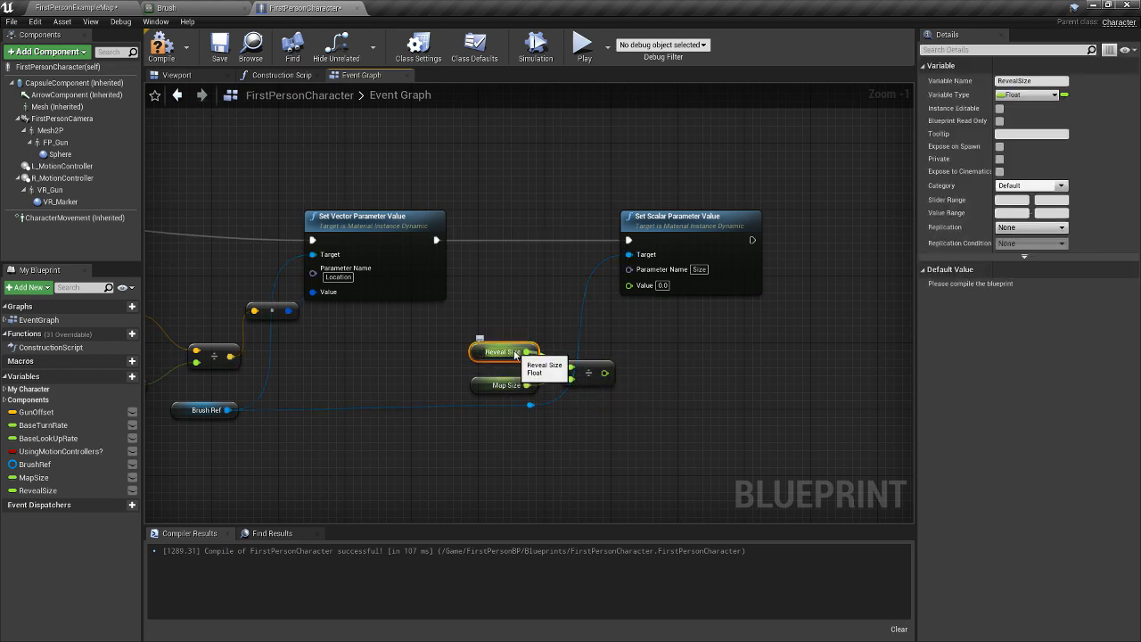
left_click_drag(515, 355, 571, 367)
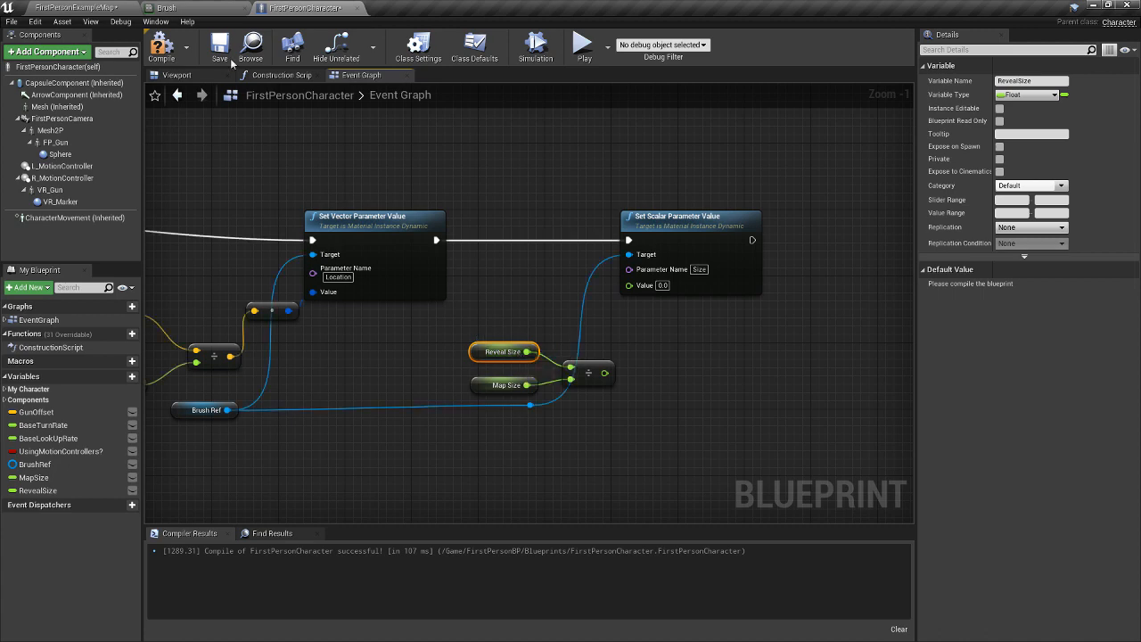
left_click(168, 46)
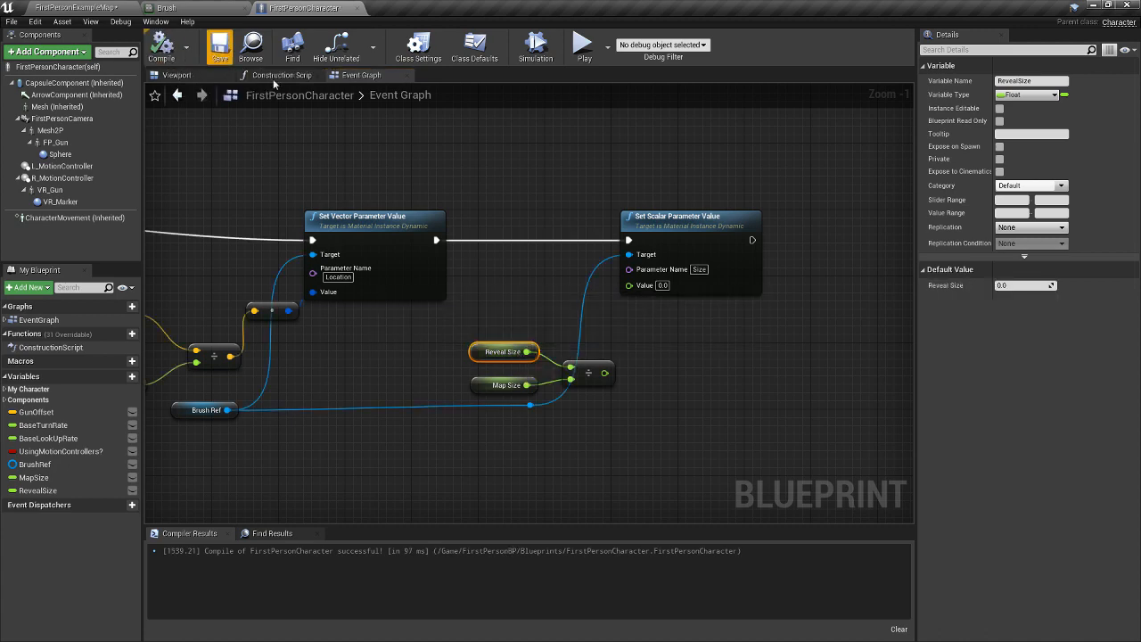
left_click_drag(483, 351, 482, 360)
left_click(1017, 285)
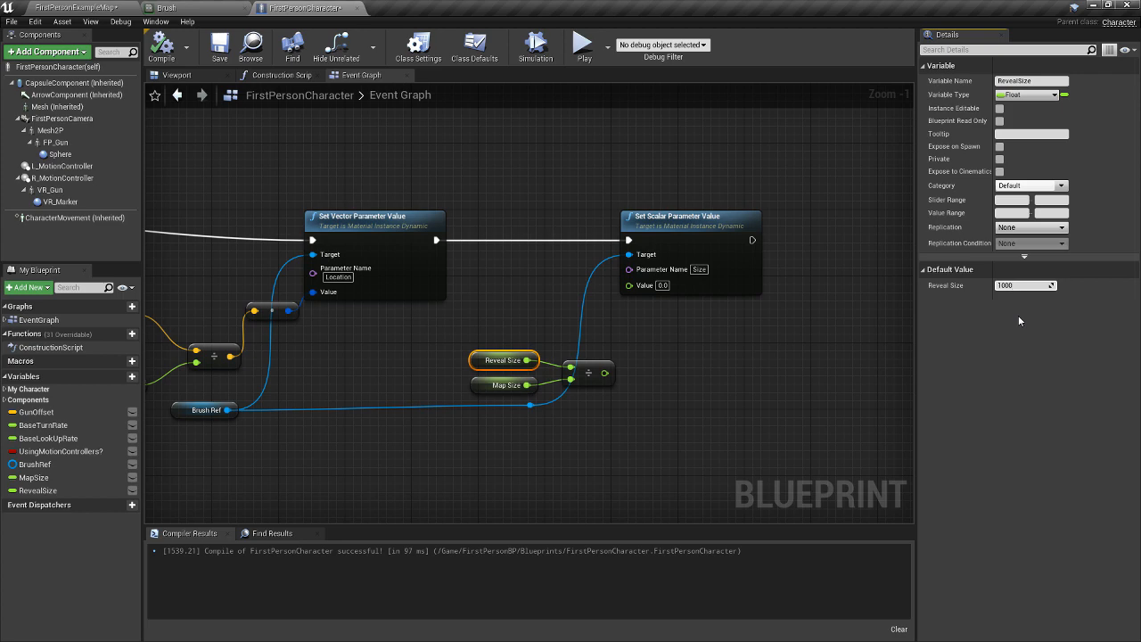
key("Return")
left_click_drag(605, 372, 629, 287)
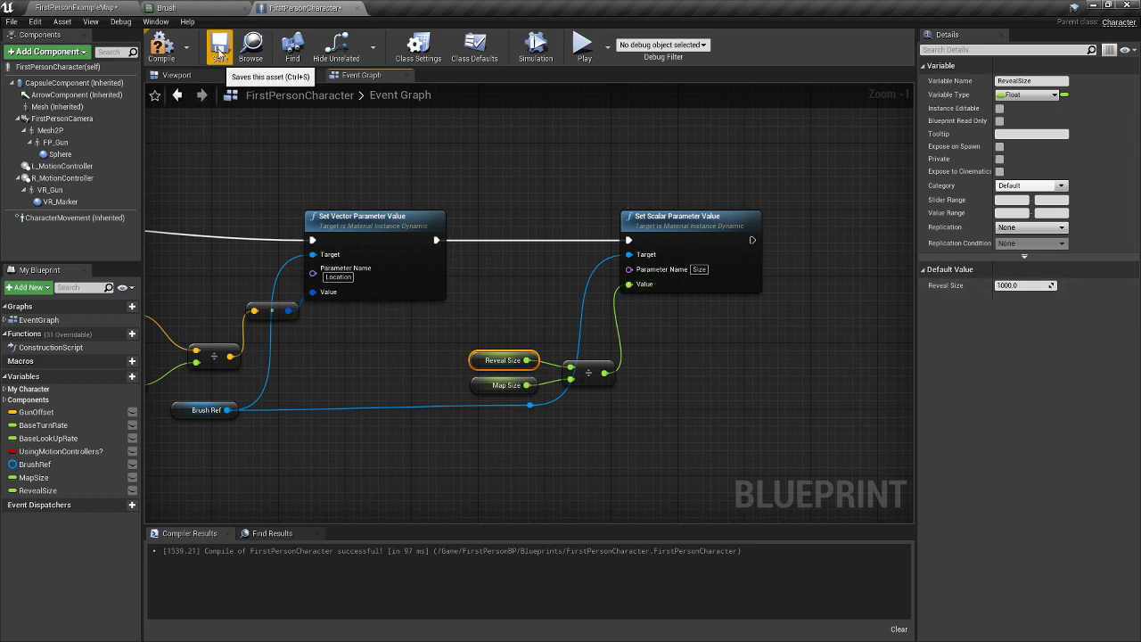
left_click(218, 47)
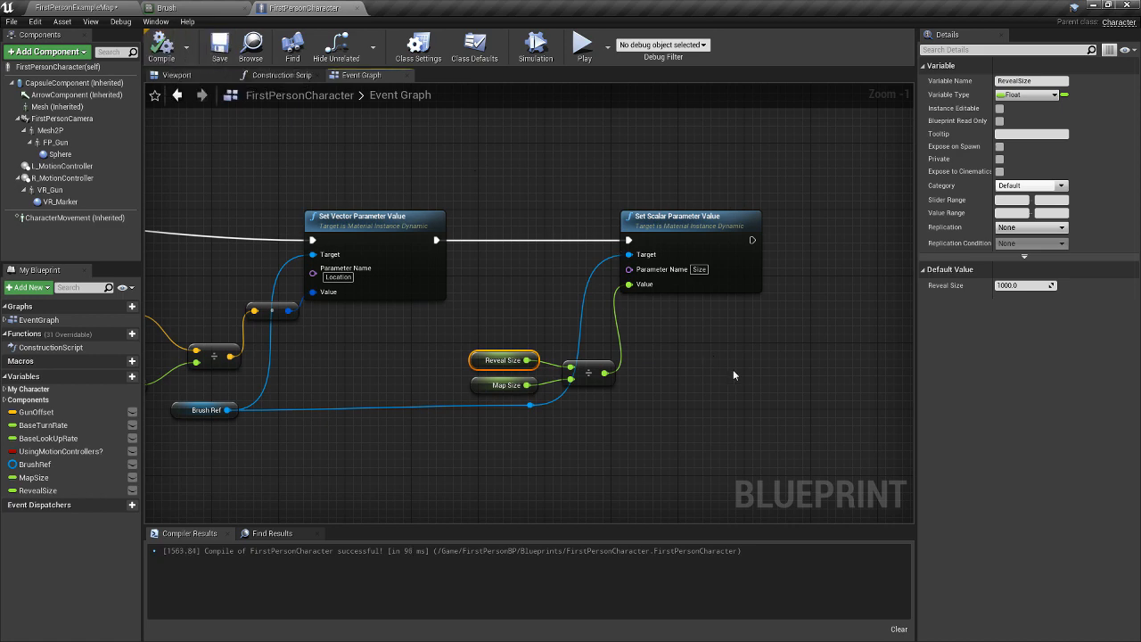
Add another Set Scalar Parameter Value node targeting the Brush Ref wire and align it after the Size parameter node.
right_click_drag(733, 369, 436, 380)
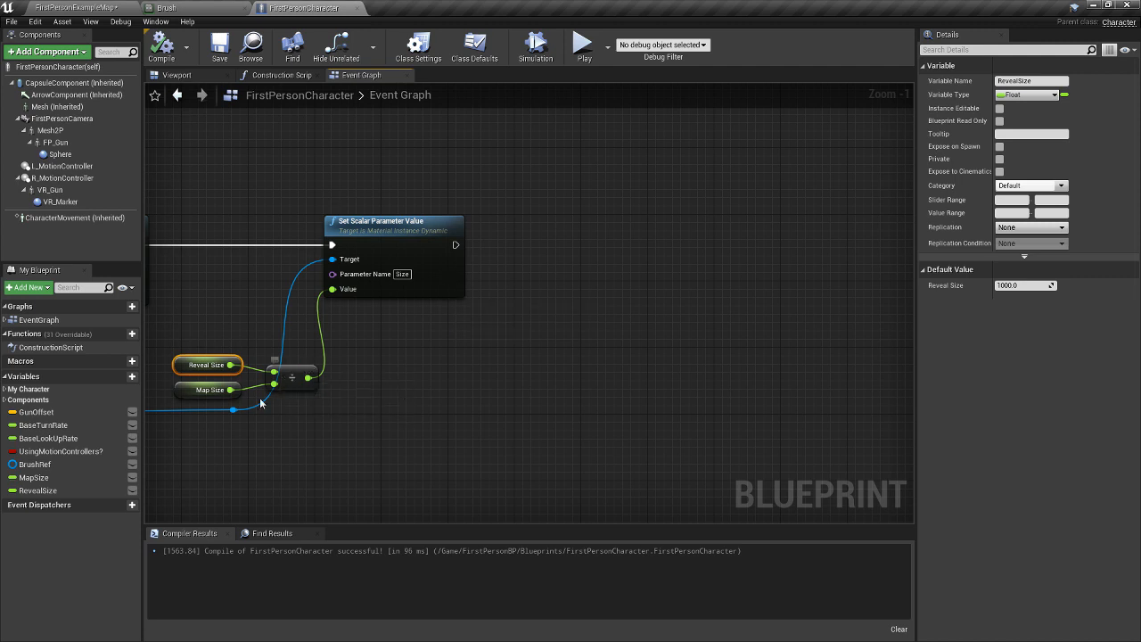
left_click_drag(232, 409, 586, 285)
type("setsca")
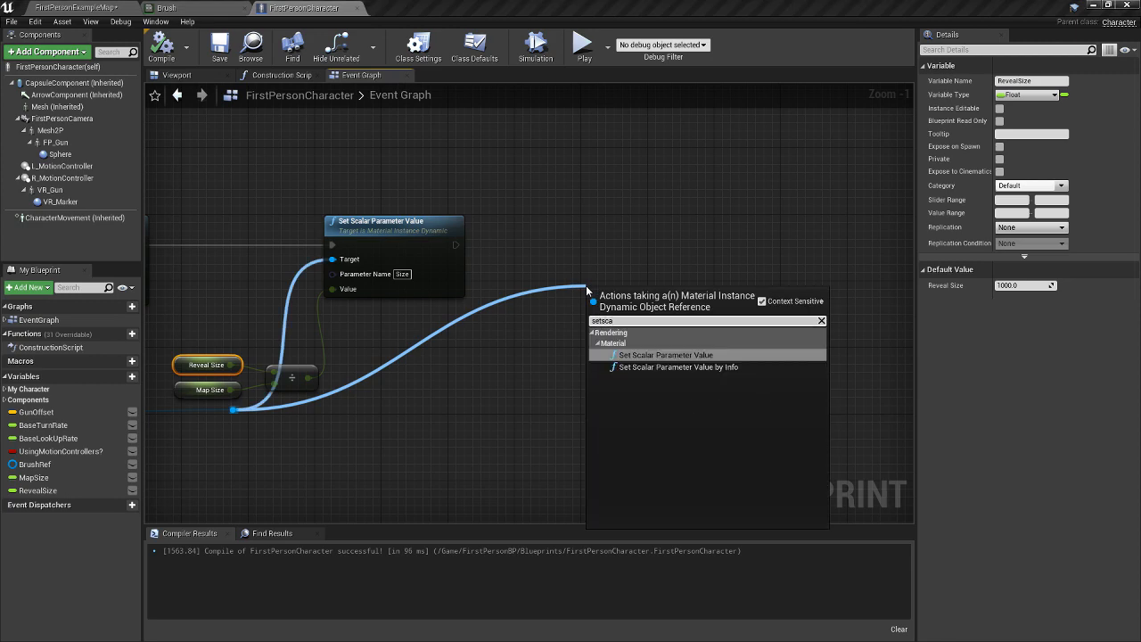
key("Return")
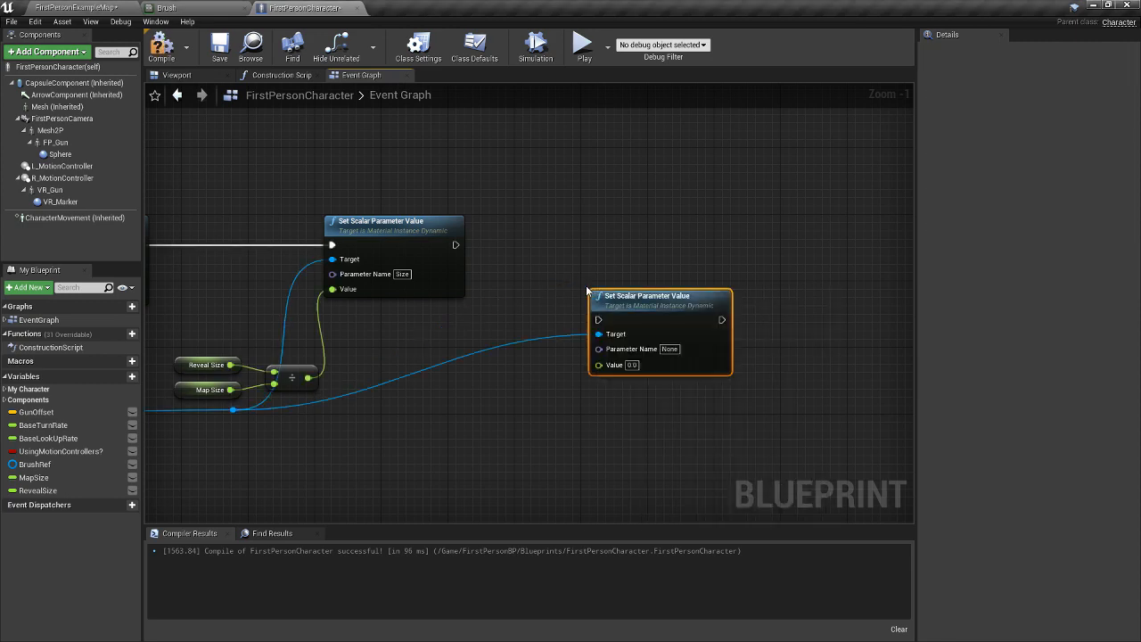
left_click_drag(673, 313, 685, 232)
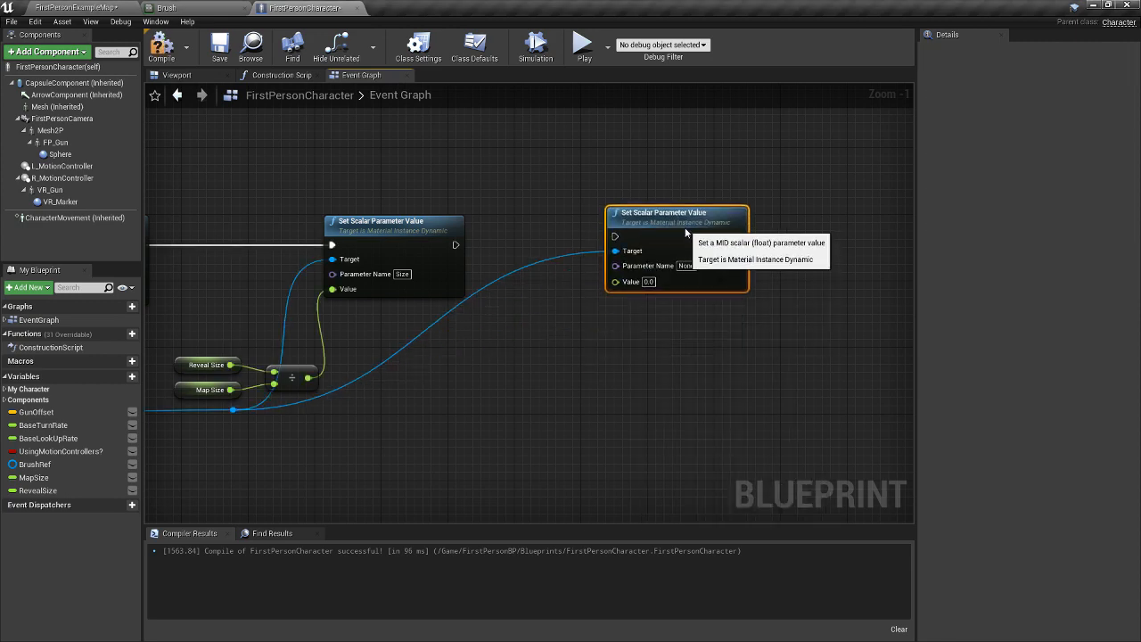
left_click(183, 7)
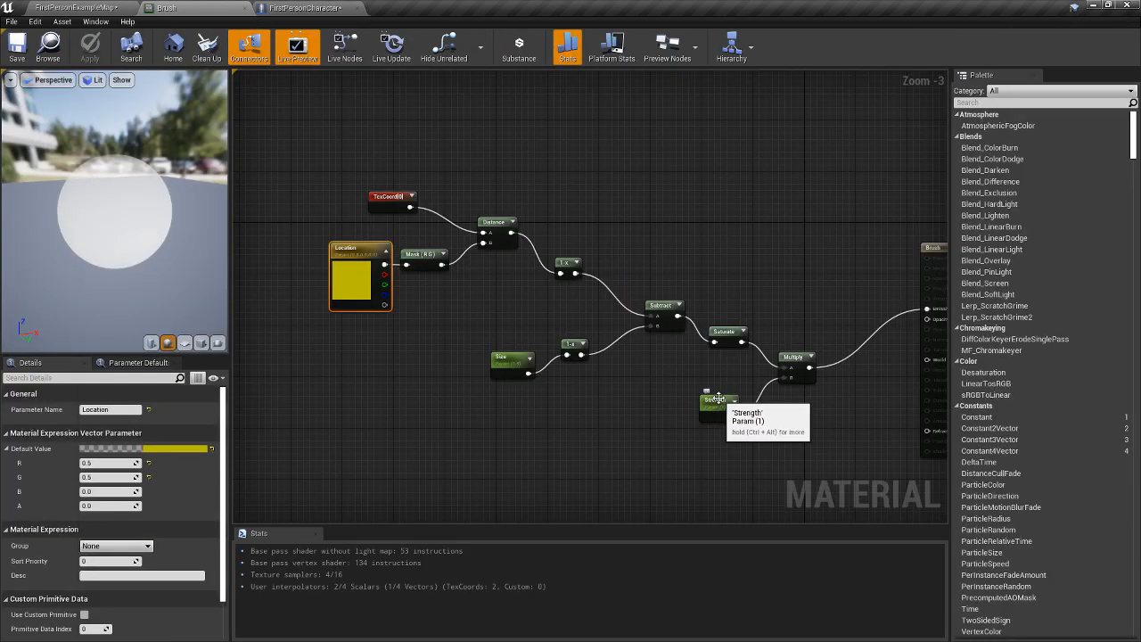
left_click(306, 8)
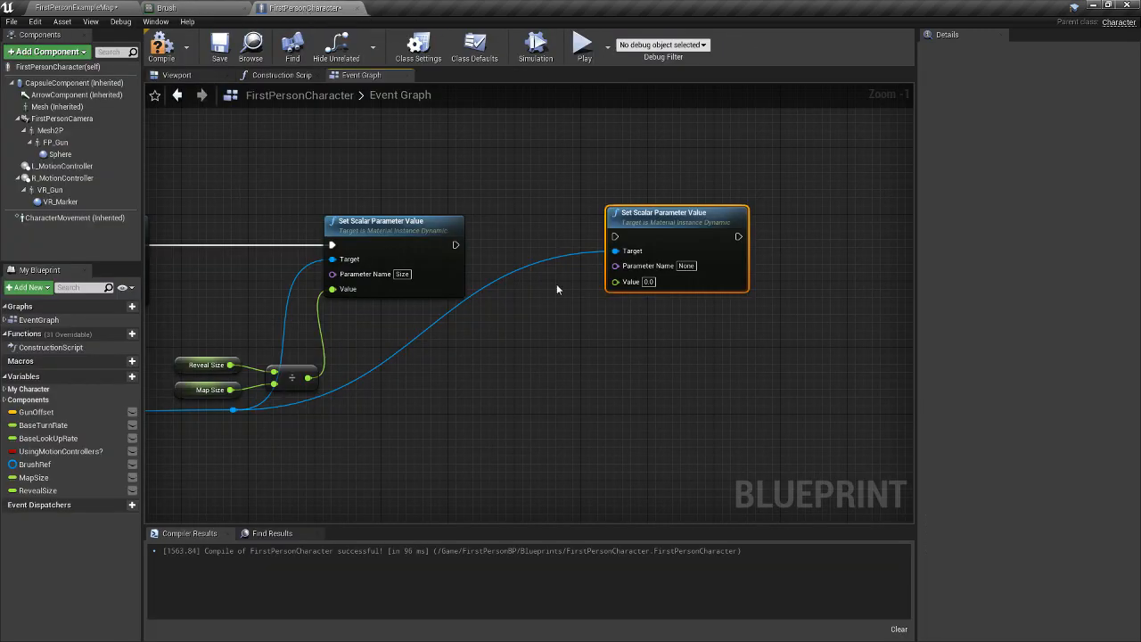
left_click_drag(684, 220, 684, 228)
Set the new scalar node's value to 20 and parameter name to Strength, and connect its execution after the Size node.
left_click(648, 290)
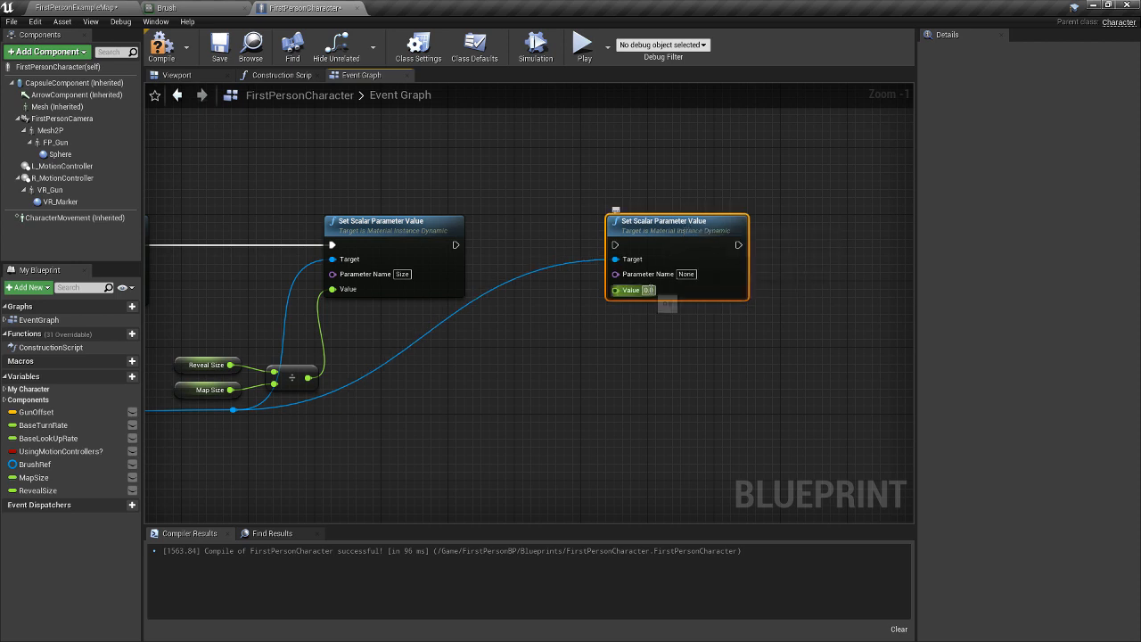
type("20")
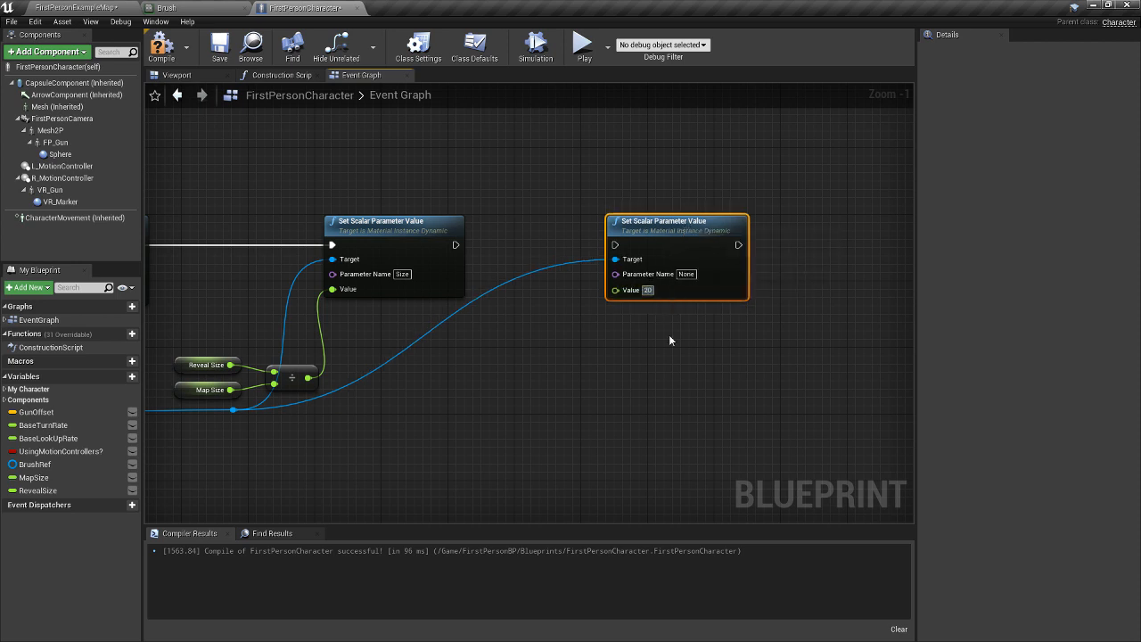
left_click(670, 340)
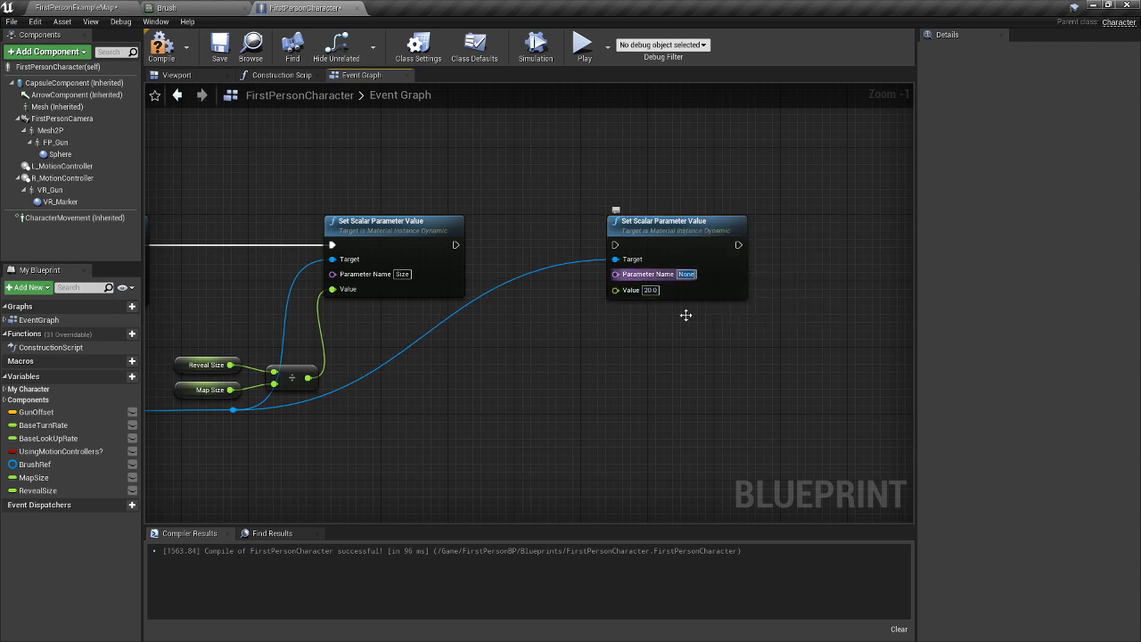
left_click(688, 275)
type("Strength")
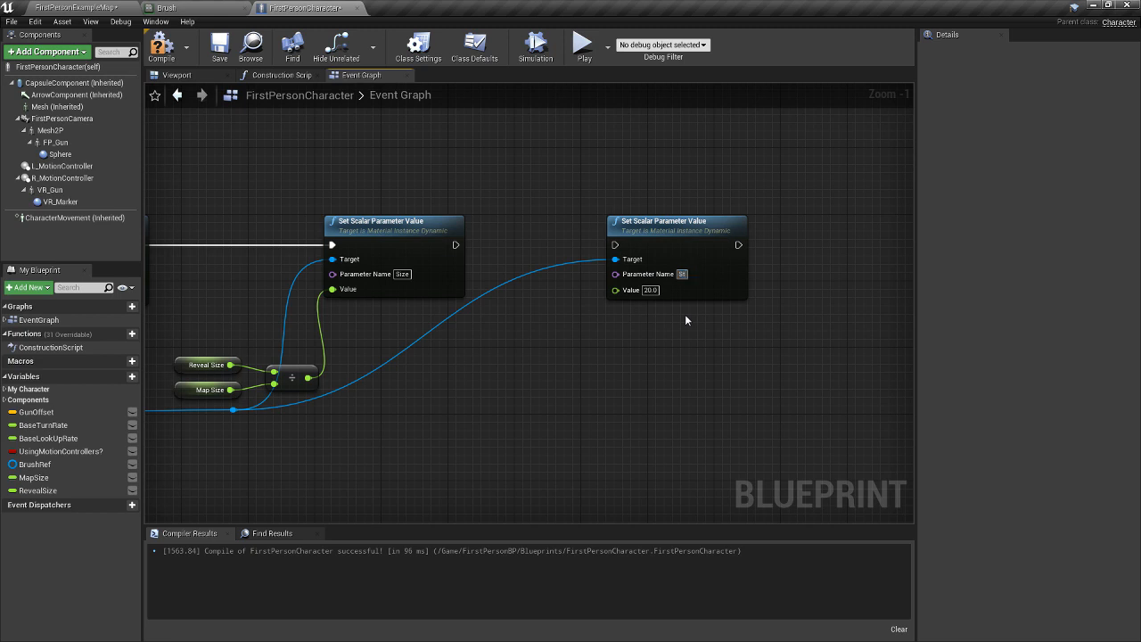
key("Return")
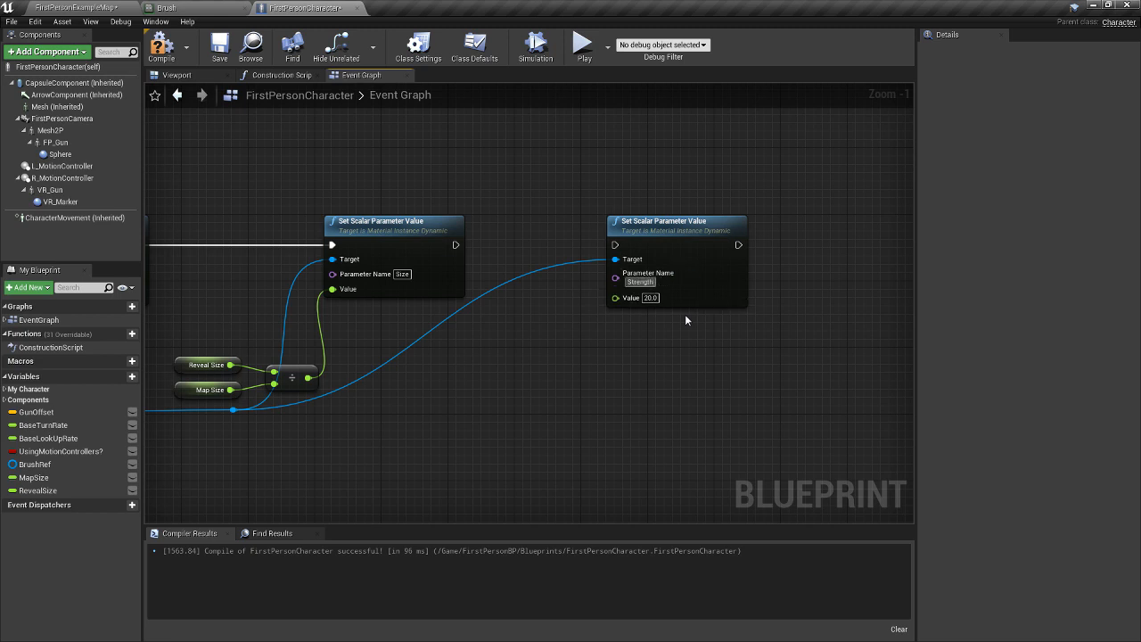
left_click(198, 8)
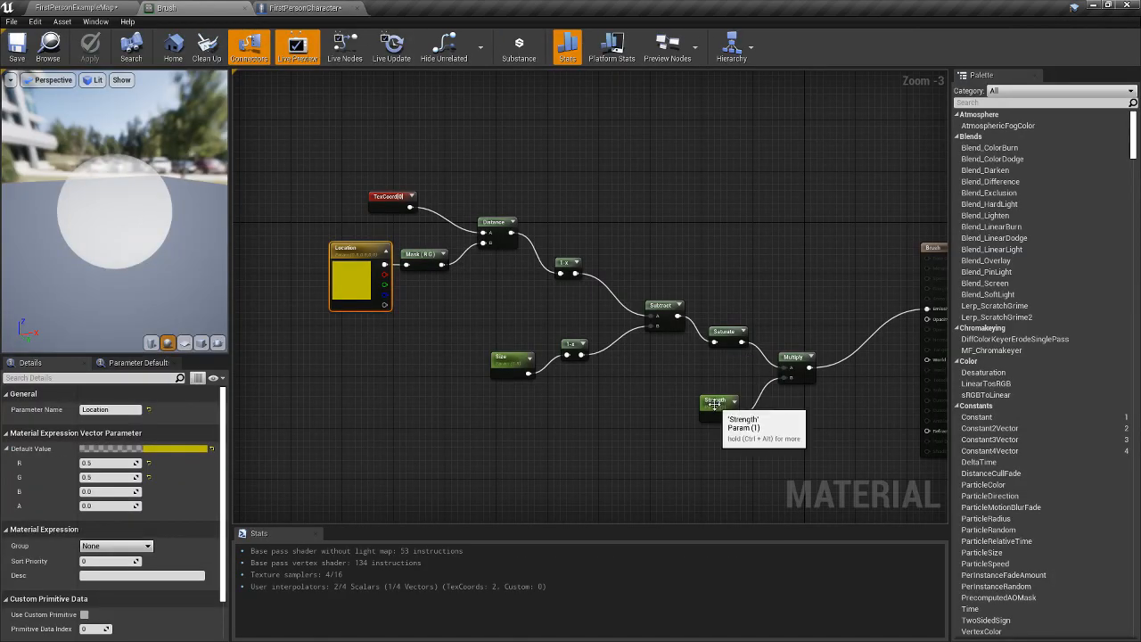
left_click(296, 9)
left_click_drag(456, 244, 615, 247)
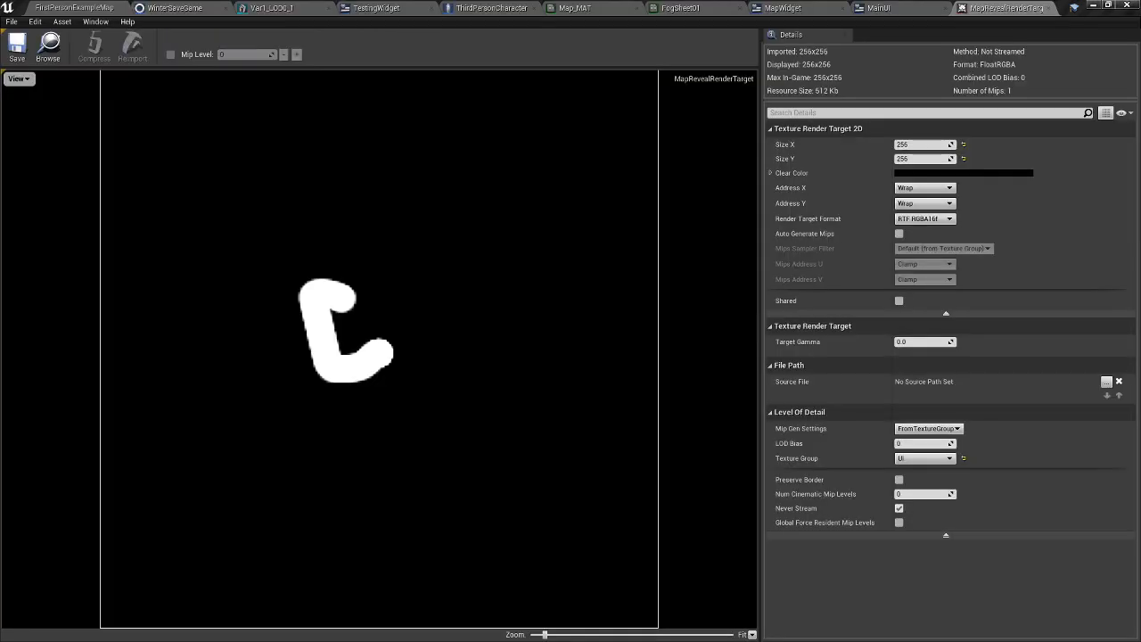
key("alt+Tab")
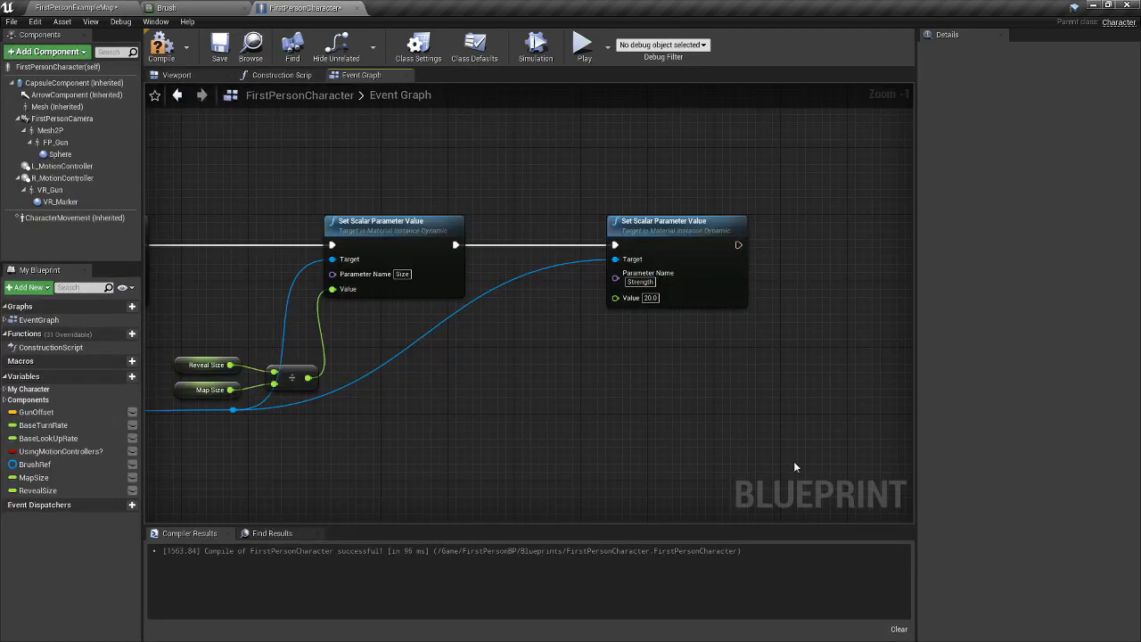
Add a Draw Material to Render Target node executing after the Strength node, with MapRenderTarget as its texture render target.
right_click_drag(846, 385, 511, 390)
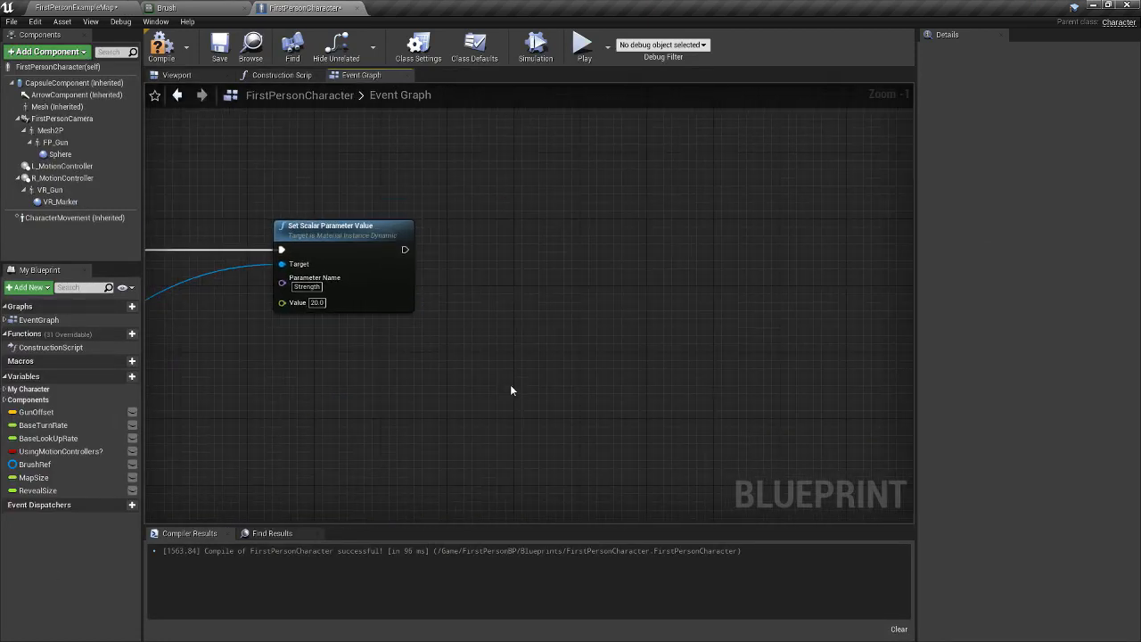
right_click(592, 258)
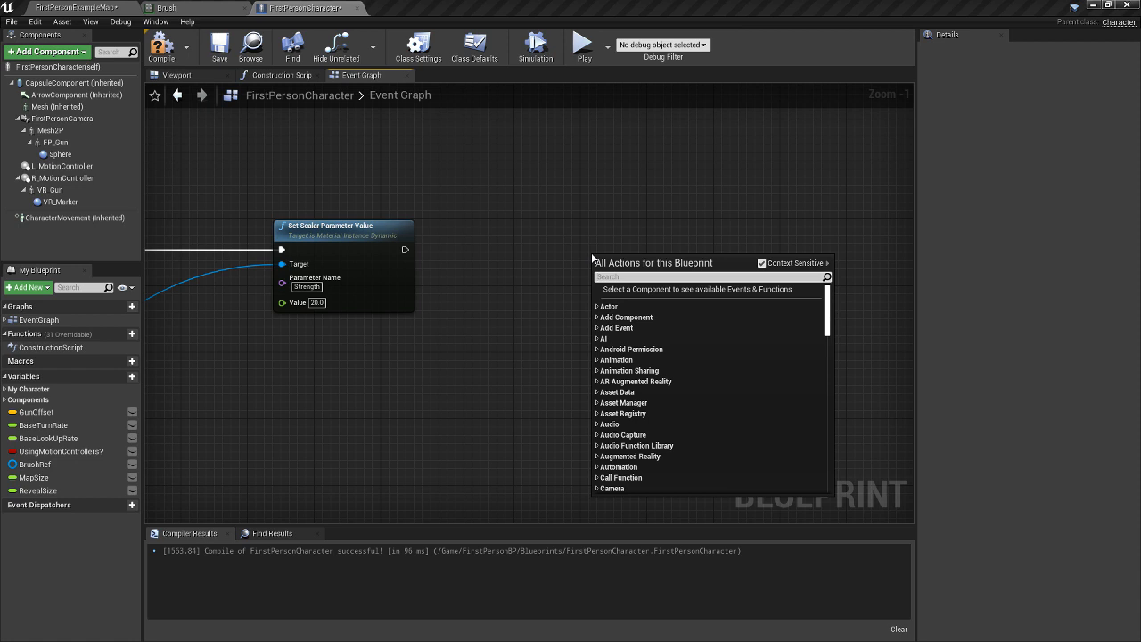
type("draw")
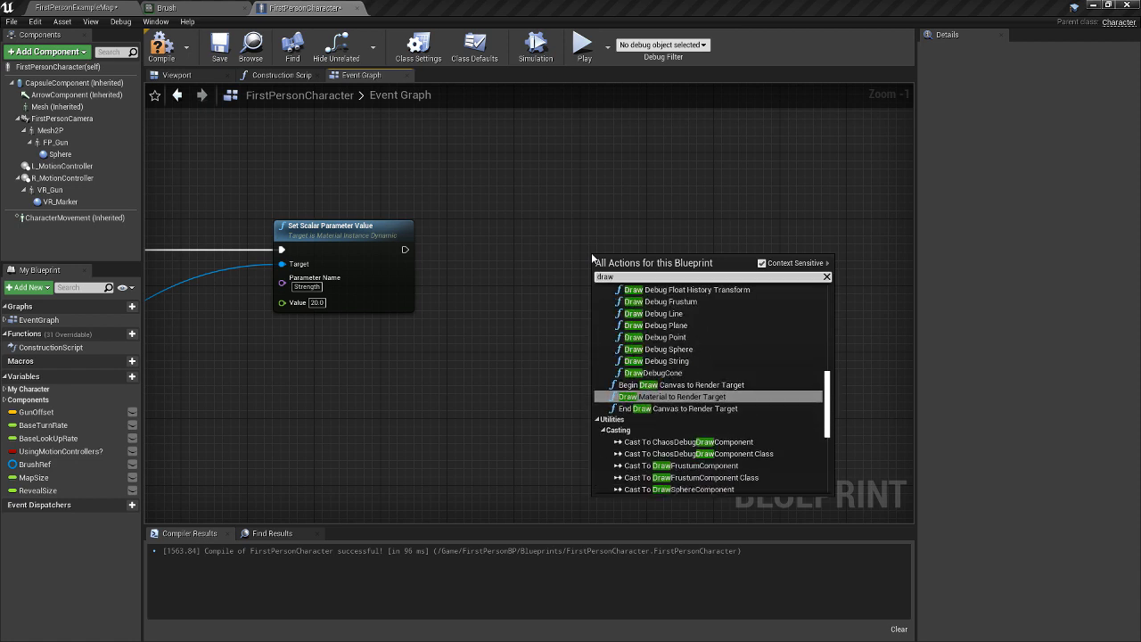
key("Return")
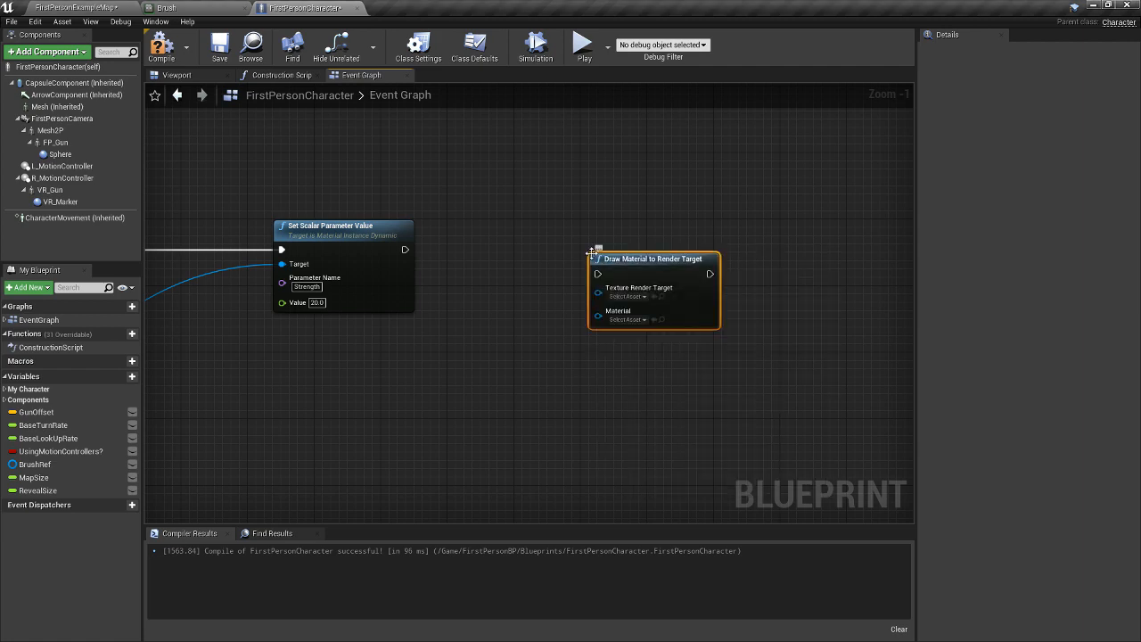
left_click_drag(606, 273, 598, 256)
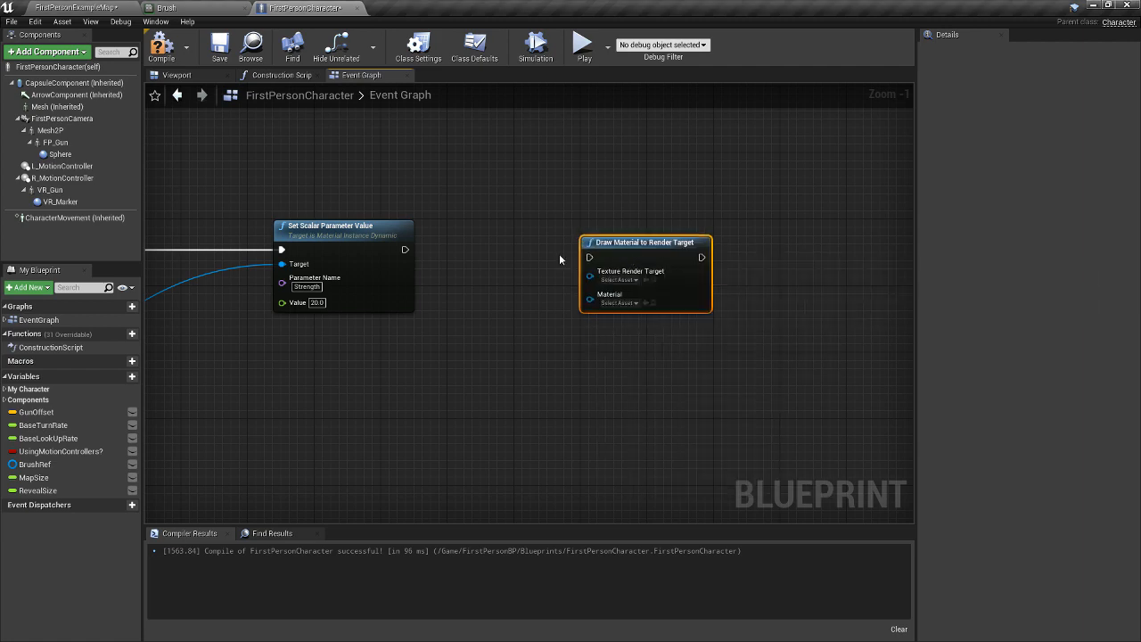
left_click_drag(405, 249, 589, 256)
key("q")
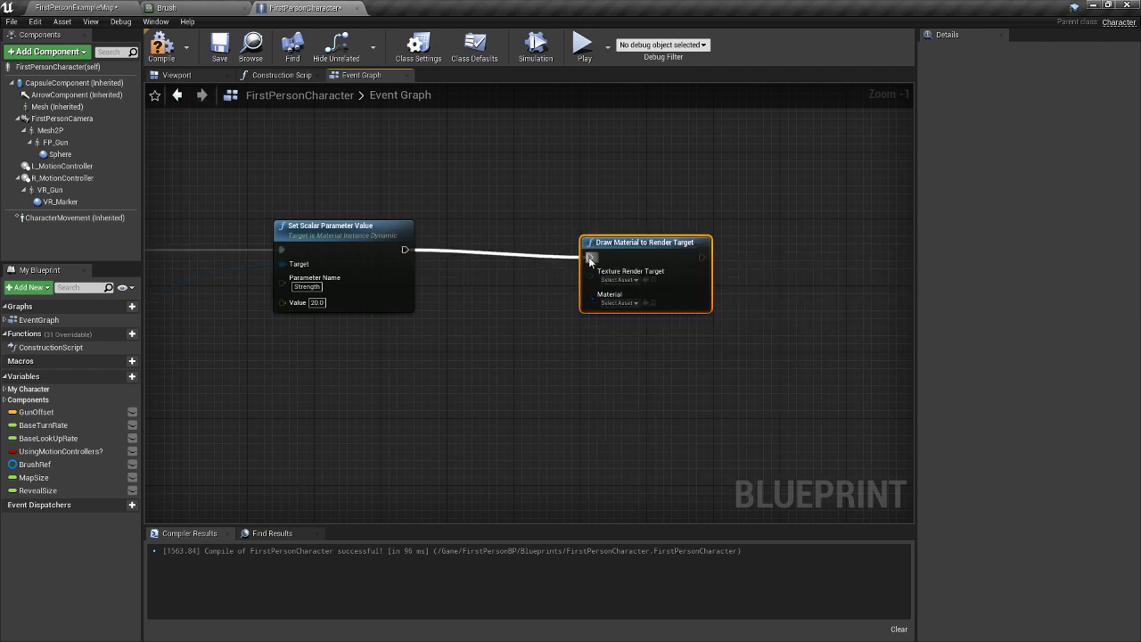
left_click(628, 273)
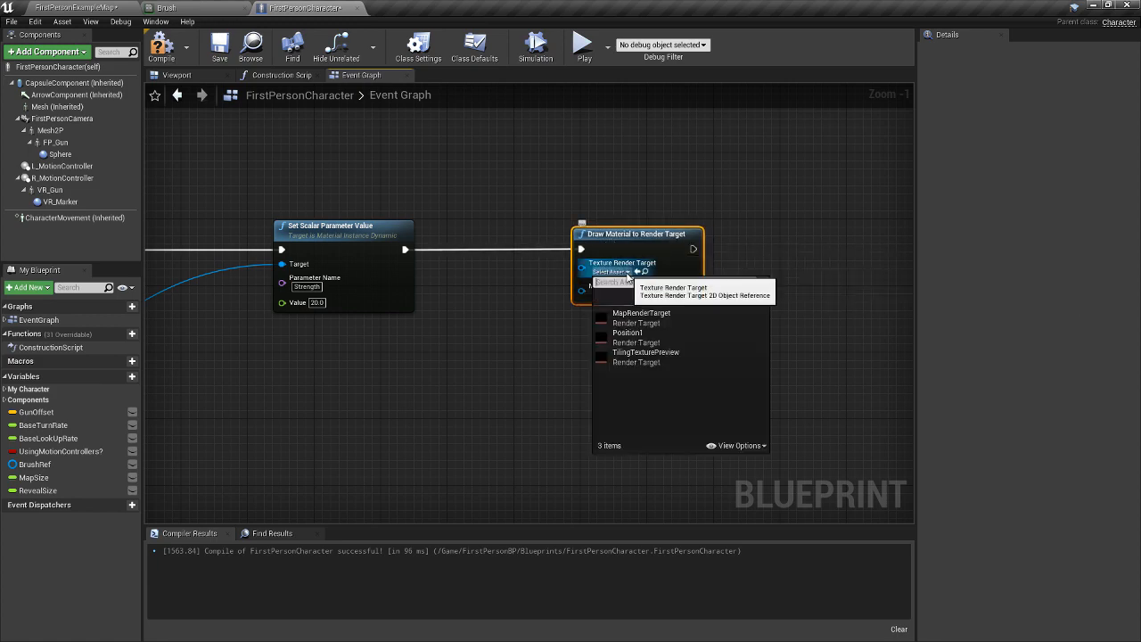
left_click(655, 314)
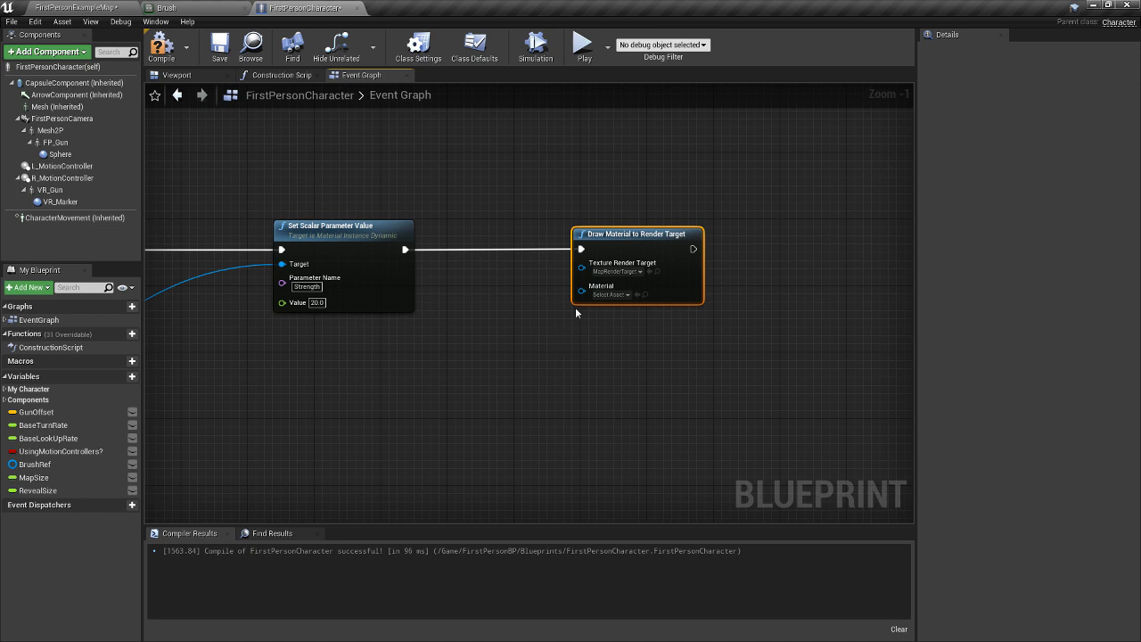
Connect the Brush Ref wire to the draw node's Material input, routing it neatly beneath the nodes with two reroute points.
right_click_drag(546, 353, 849, 243)
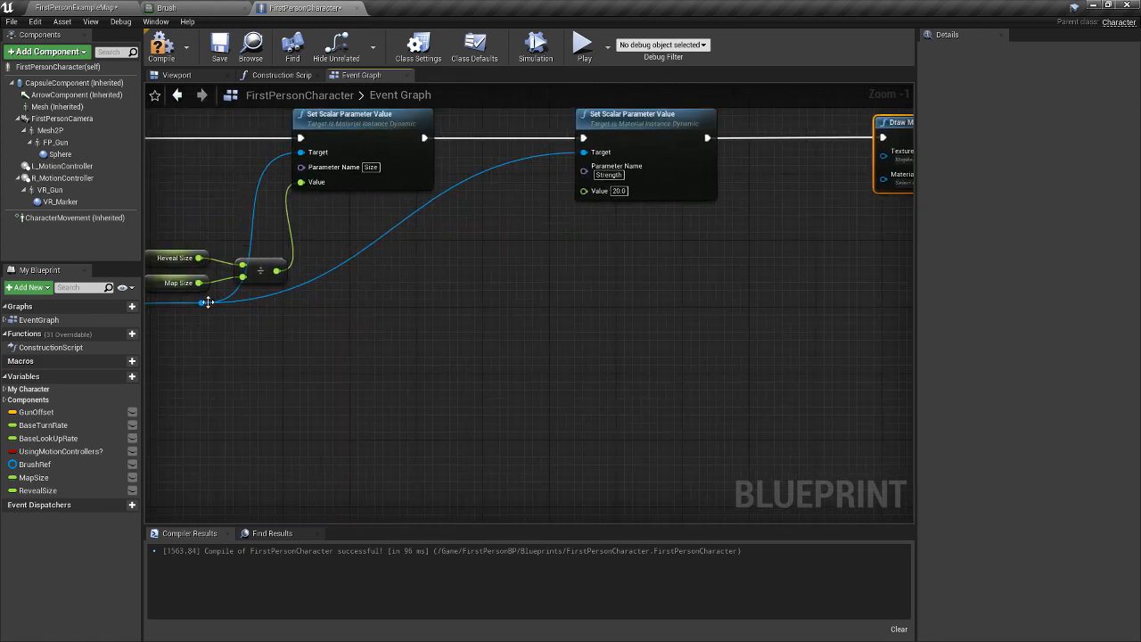
left_click(401, 226)
double_click(401, 226)
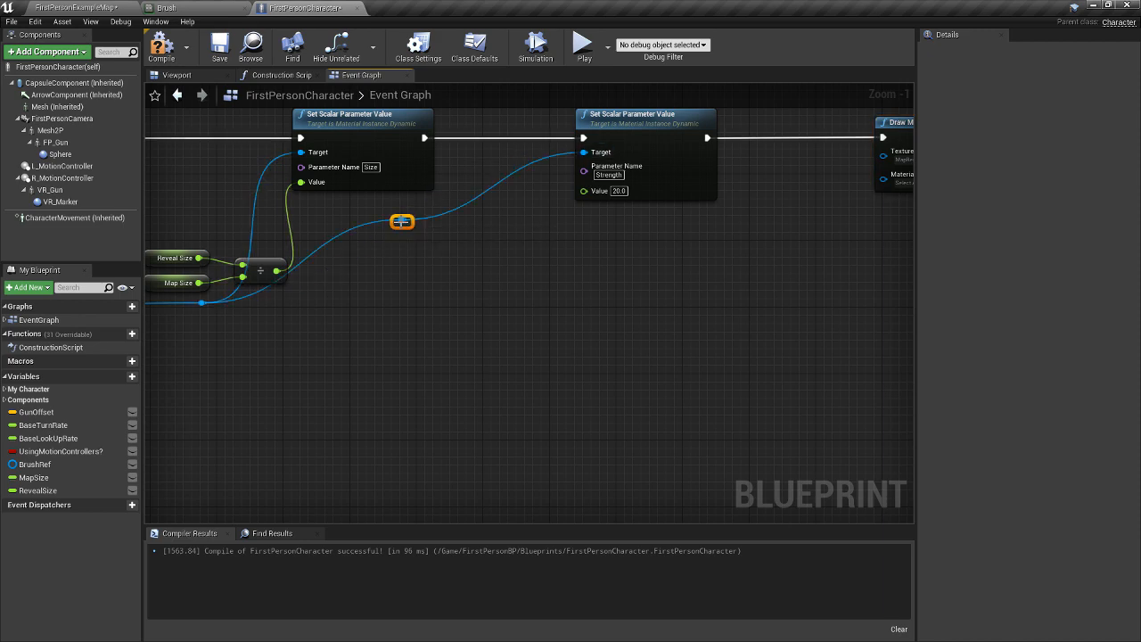
mouse_move(402, 223)
left_mouse_down()
mouse_move(476, 249)
mouse_move(520, 308)
mouse_move(823, 223)
mouse_move(885, 184)
left_mouse_up()
right_click_drag(860, 246, 615, 274)
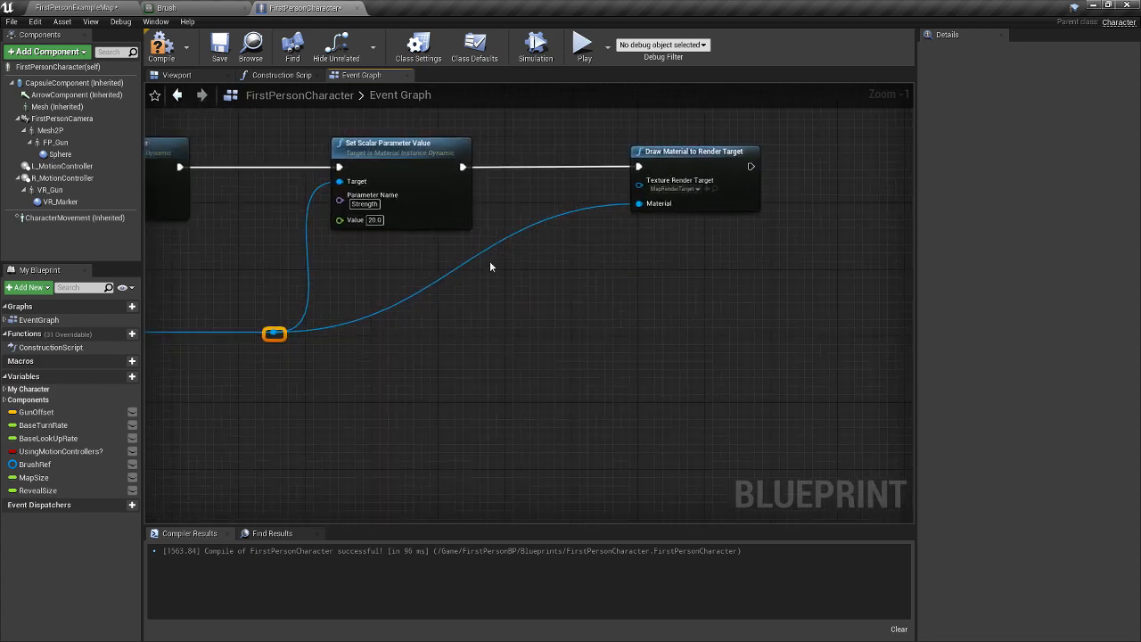
double_click(479, 258)
left_click_drag(484, 254, 580, 338)
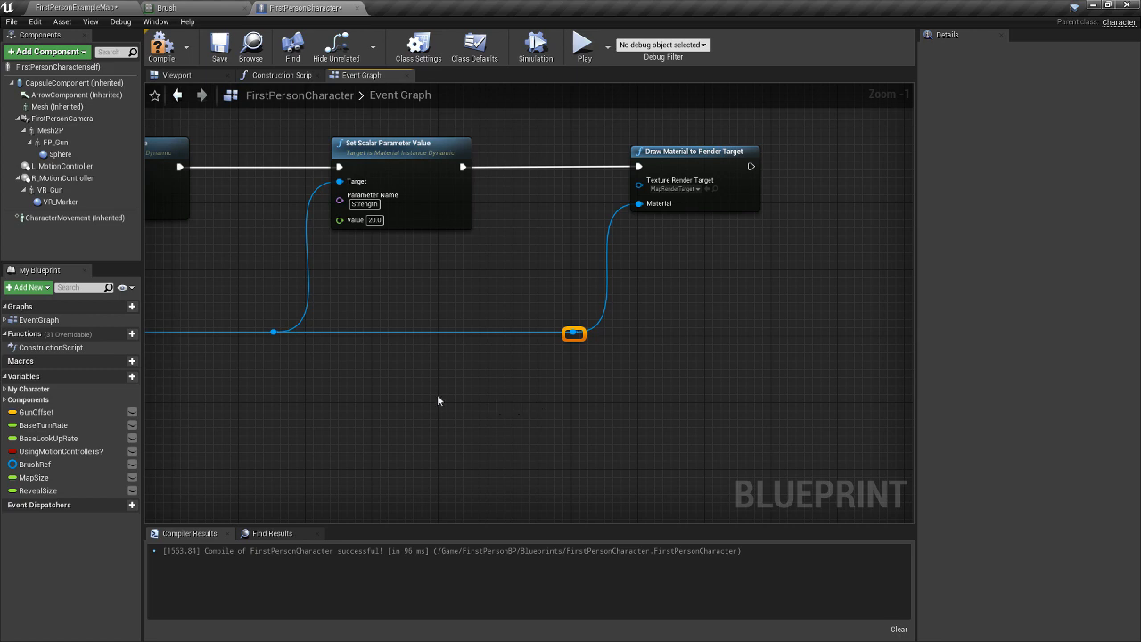
Add an Event Tick node below the DrawAtLocation chain and have it call Draw at Location.
scroll(634, 357, "down", 3)
right_click_drag(529, 375, 866, 379)
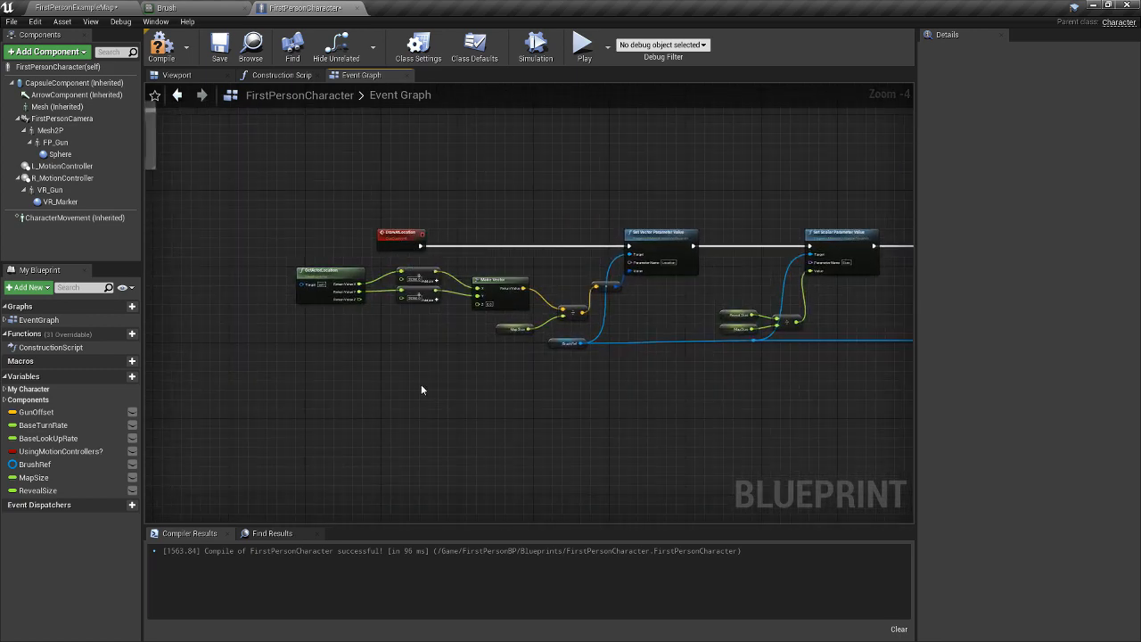
right_click_drag(422, 390, 608, 343)
right_click(570, 361)
type("v")
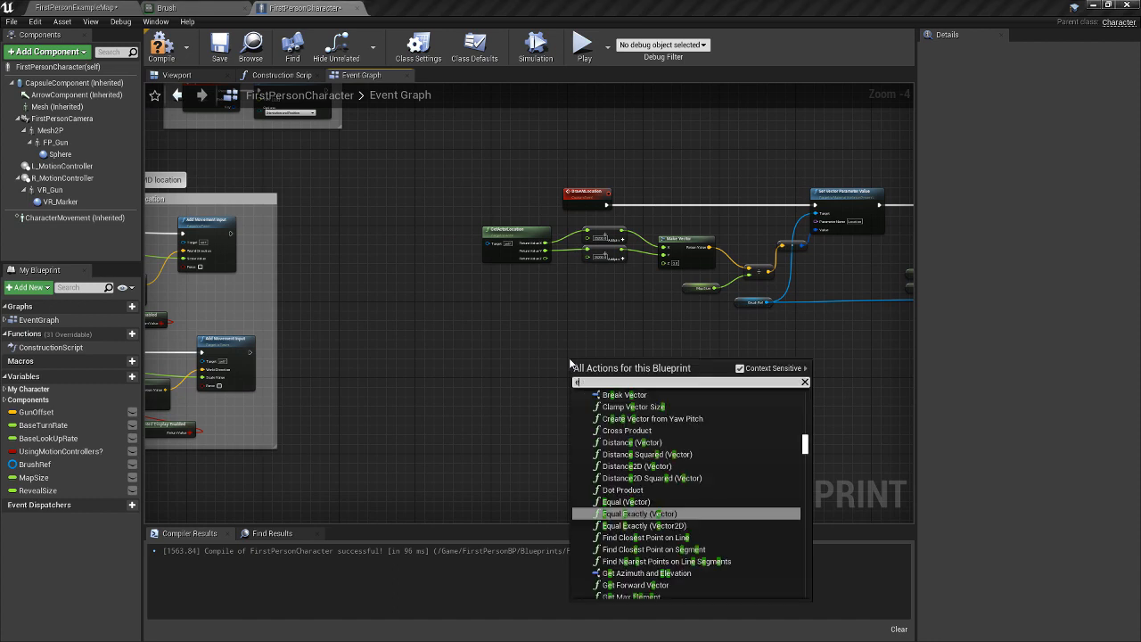
type("ventt")
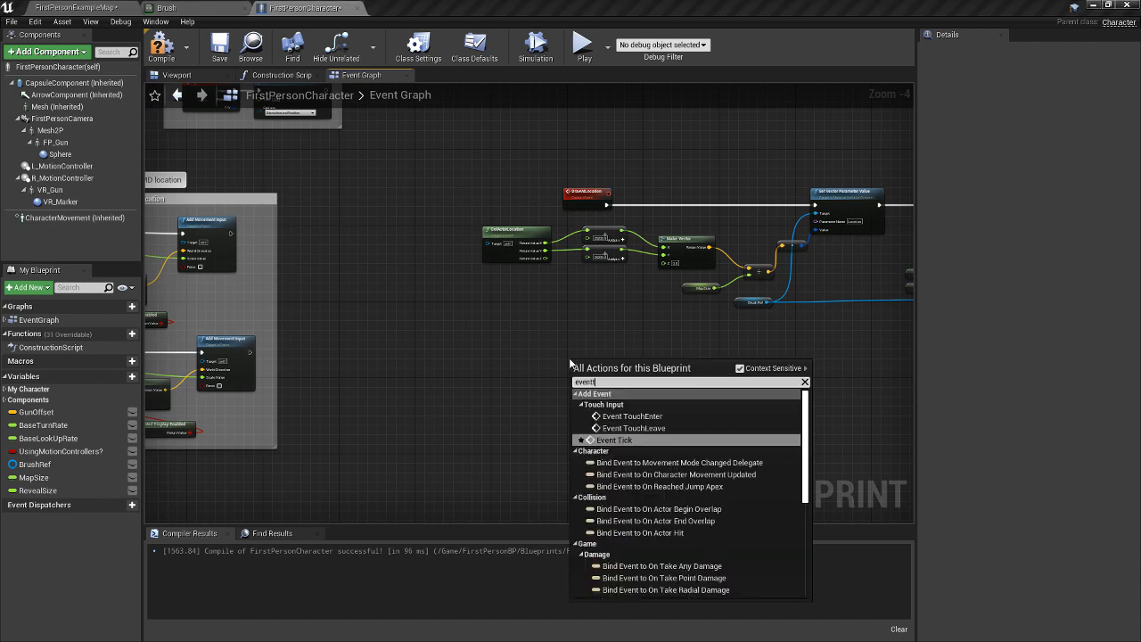
key("Return")
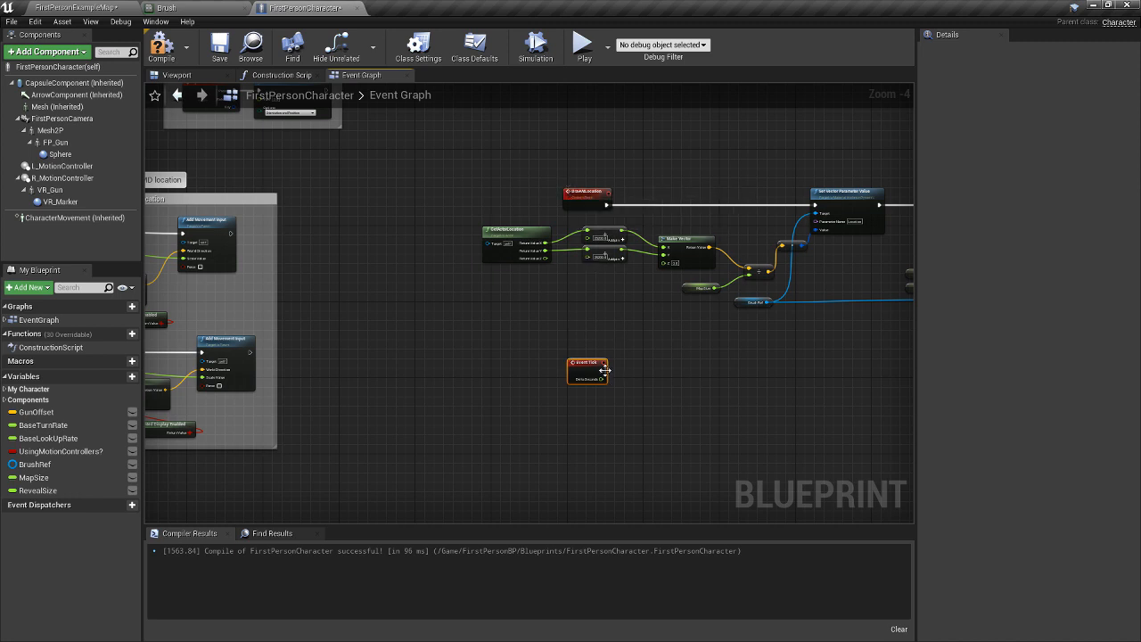
left_click_drag(604, 370, 655, 371)
type("draw")
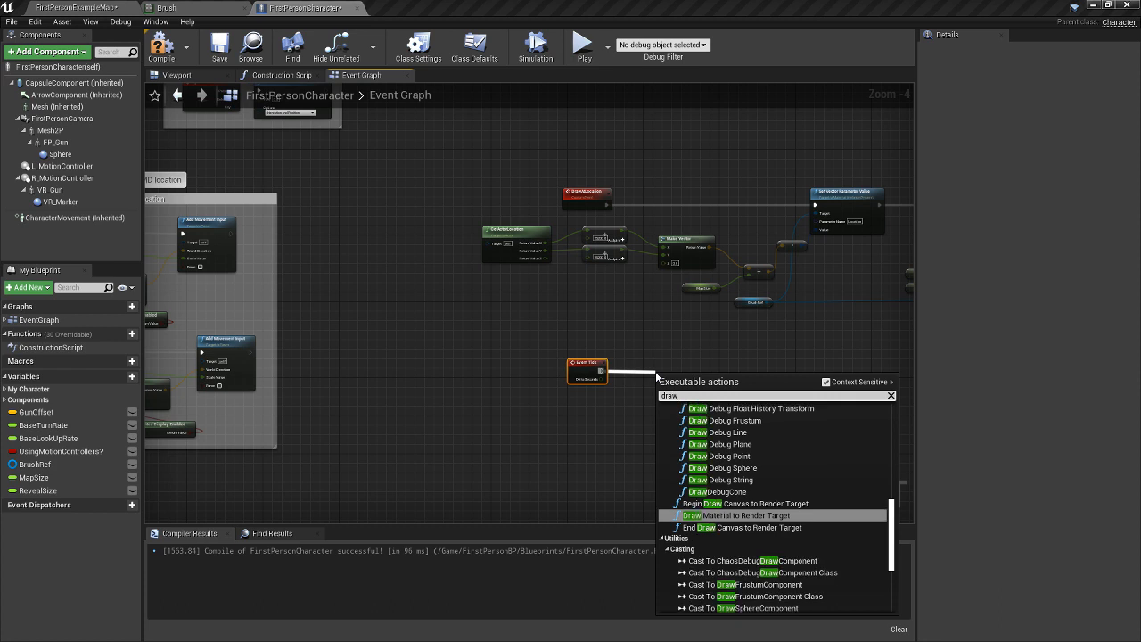
type("at")
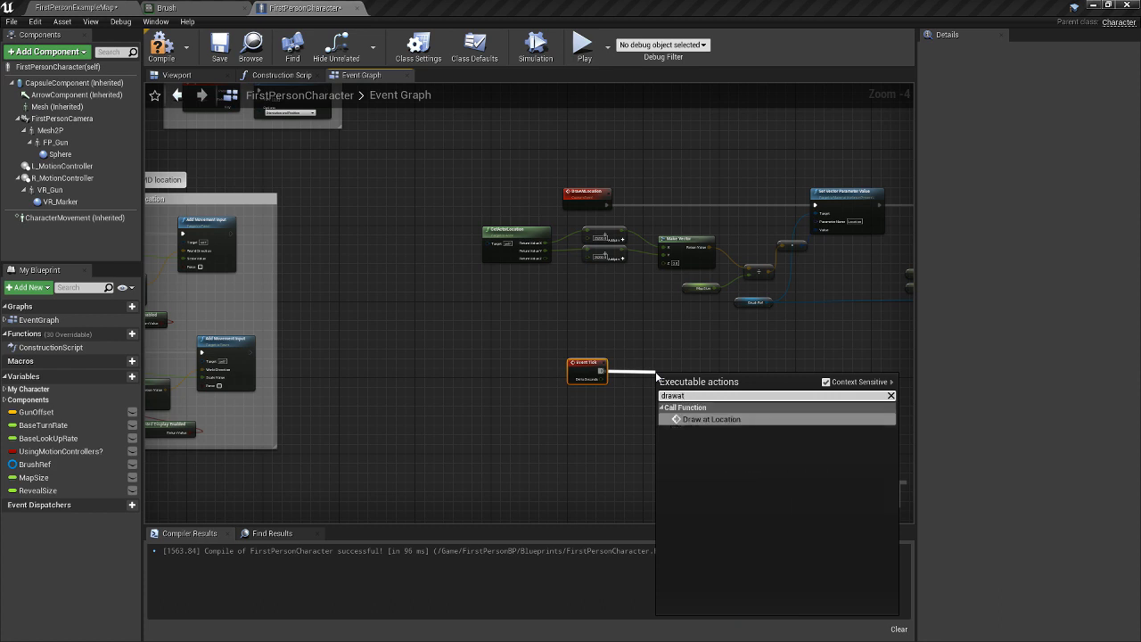
key("Return")
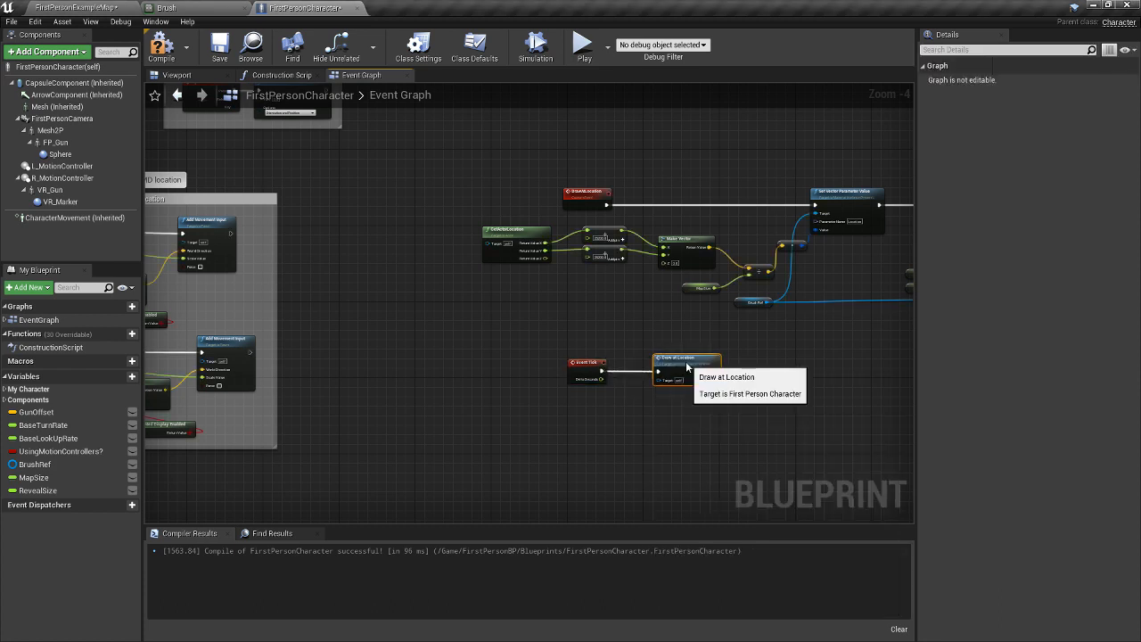
scroll(624, 414, "down", 2)
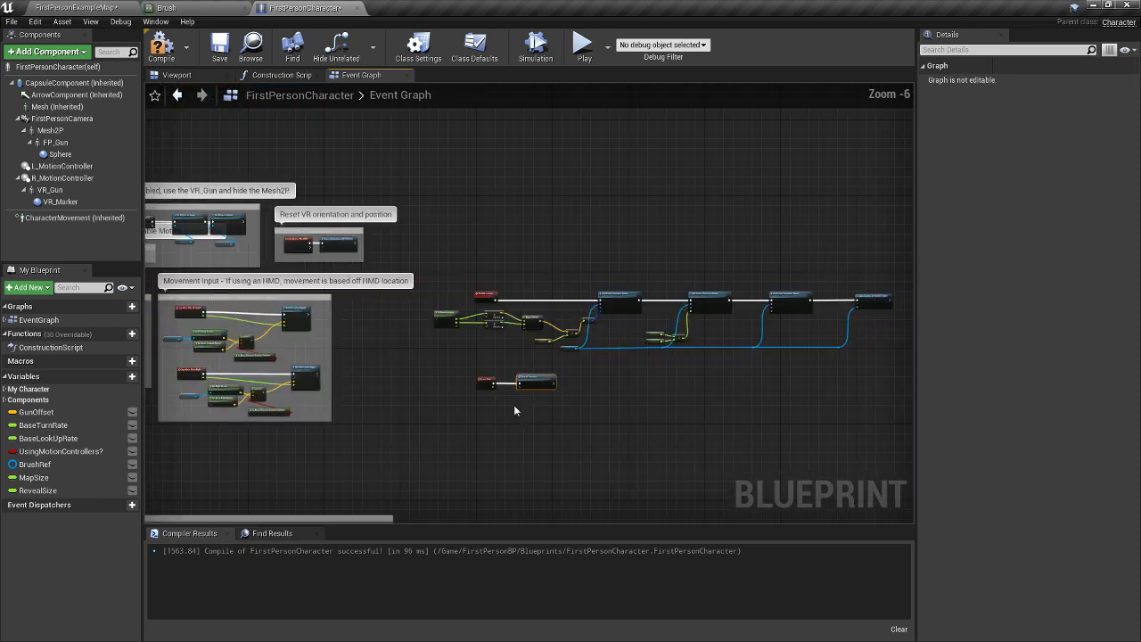
right_click_drag(670, 403, 585, 391)
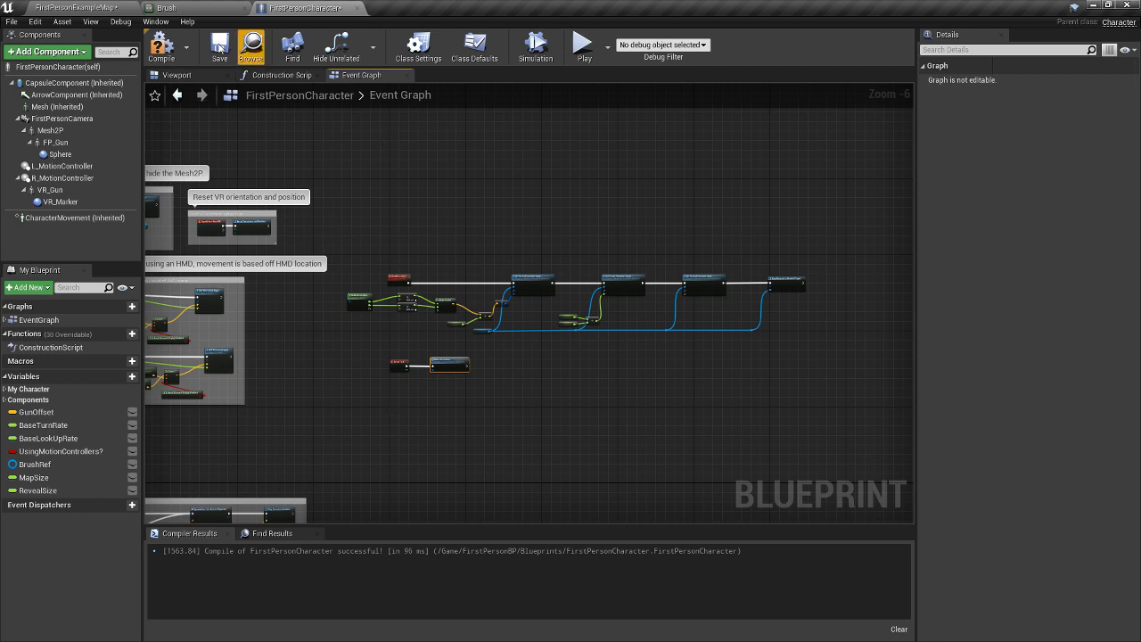
Save the FirstPersonCharacter blueprint and review the settings of the MapRenderTarget asset in the Content > MapMechanic folder, closing it when done.
left_click(220, 49)
left_click(95, 10)
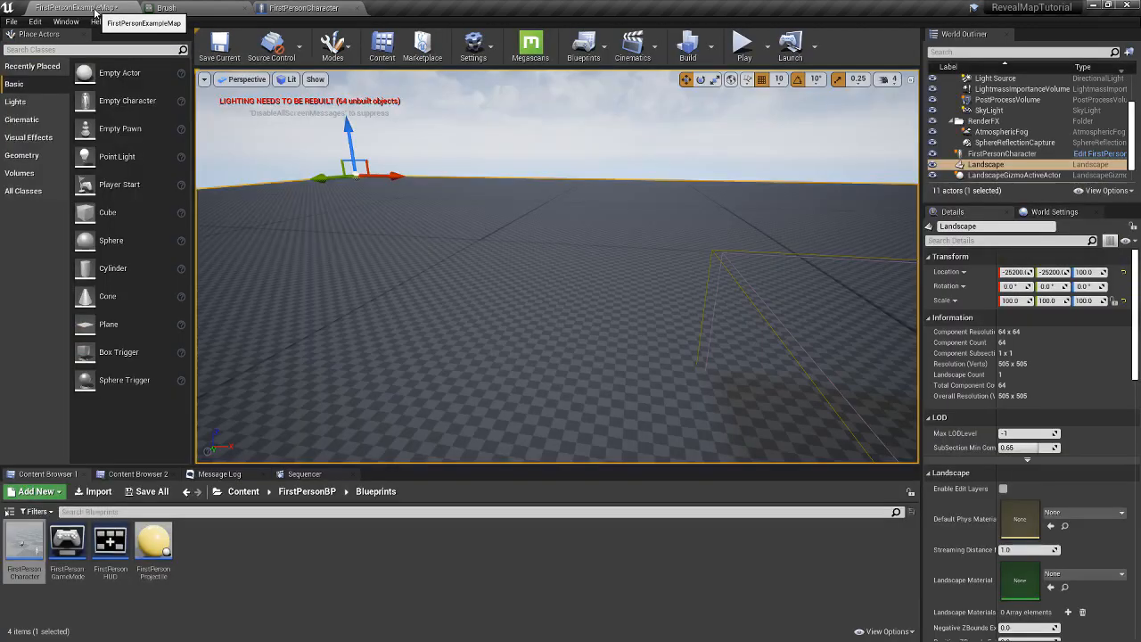
left_click(257, 494)
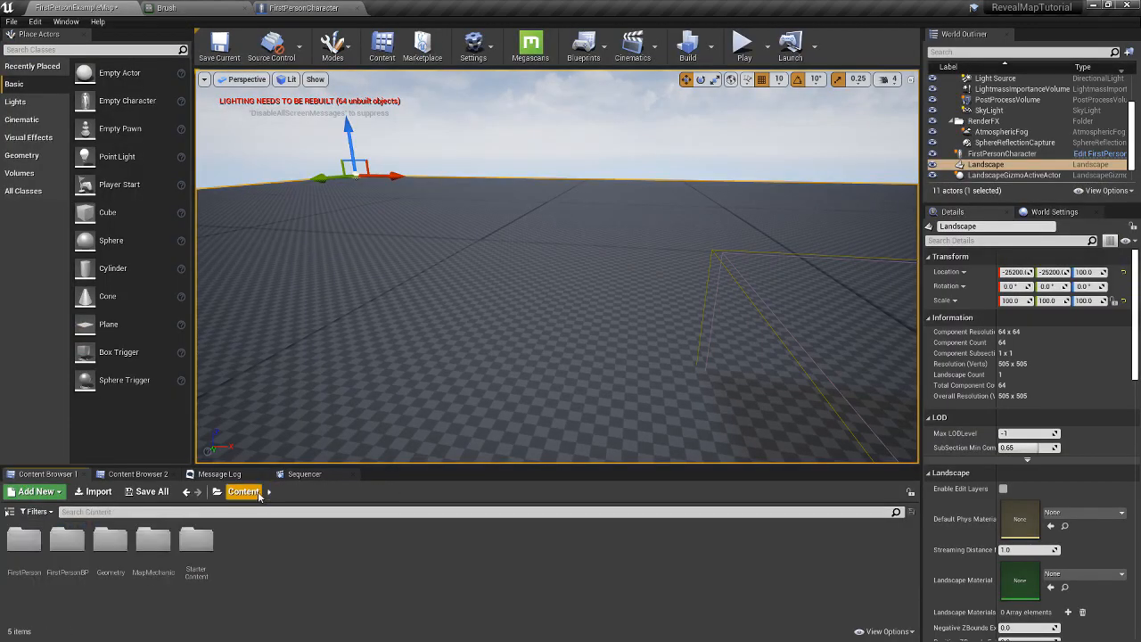
double_click(155, 547)
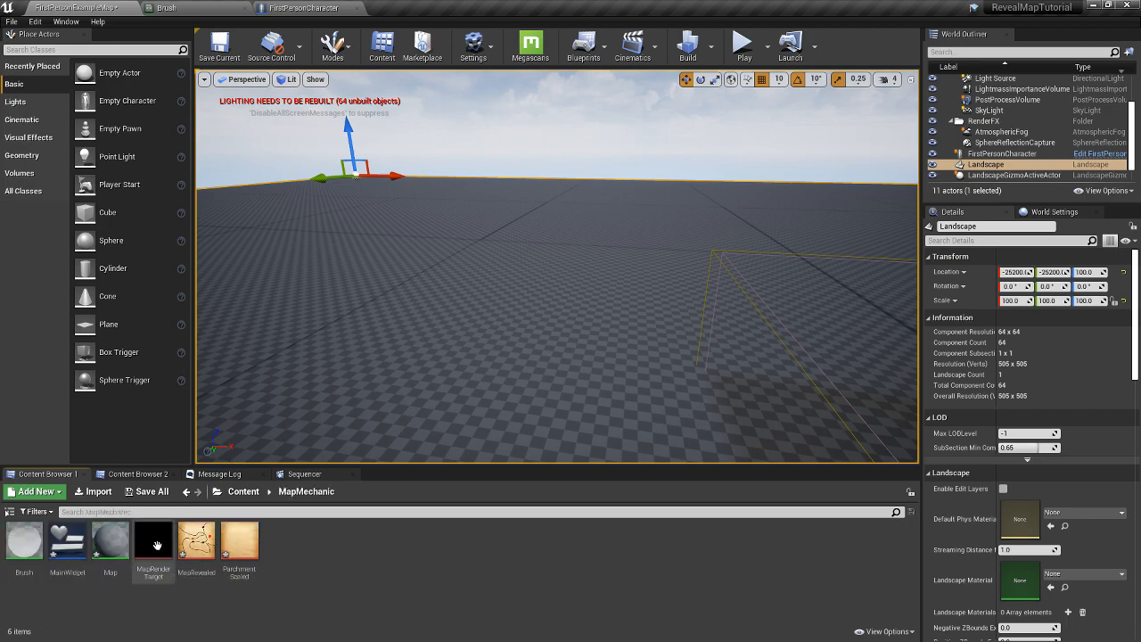
double_click(156, 546)
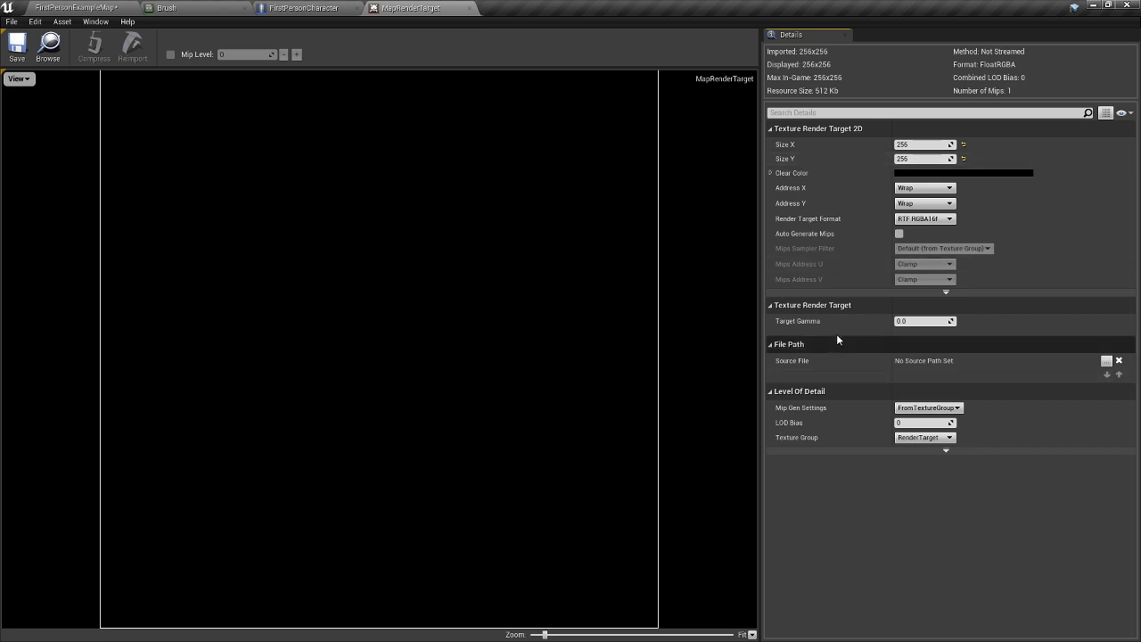
left_click(470, 8)
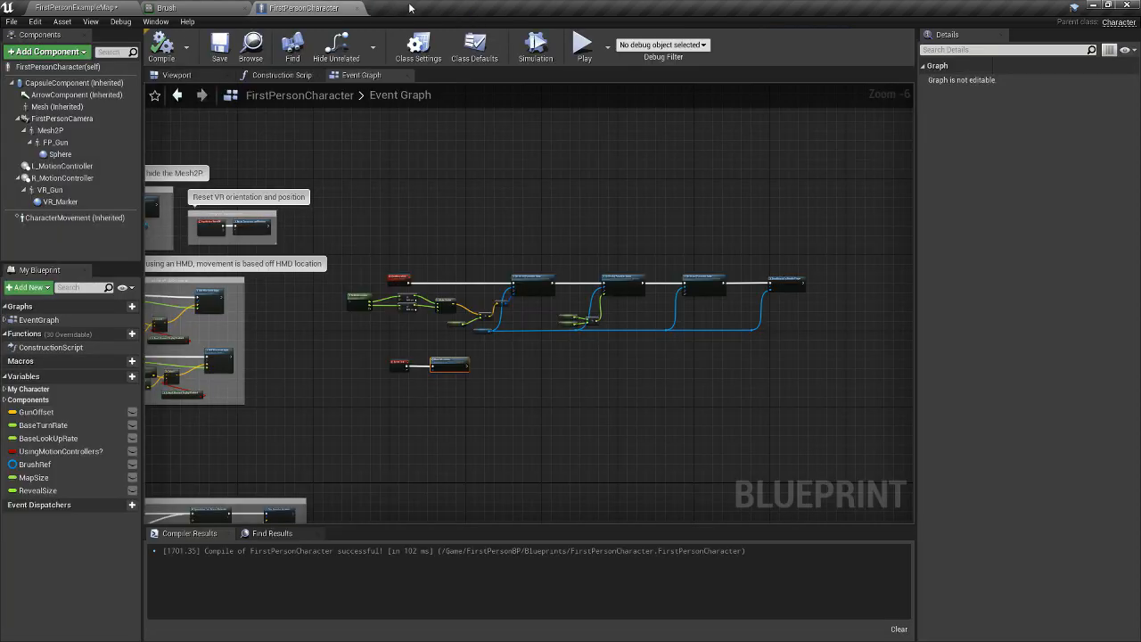
Open the Map material from the MapMechanic folder and set its Material Domain to User Interface.
left_click(95, 12)
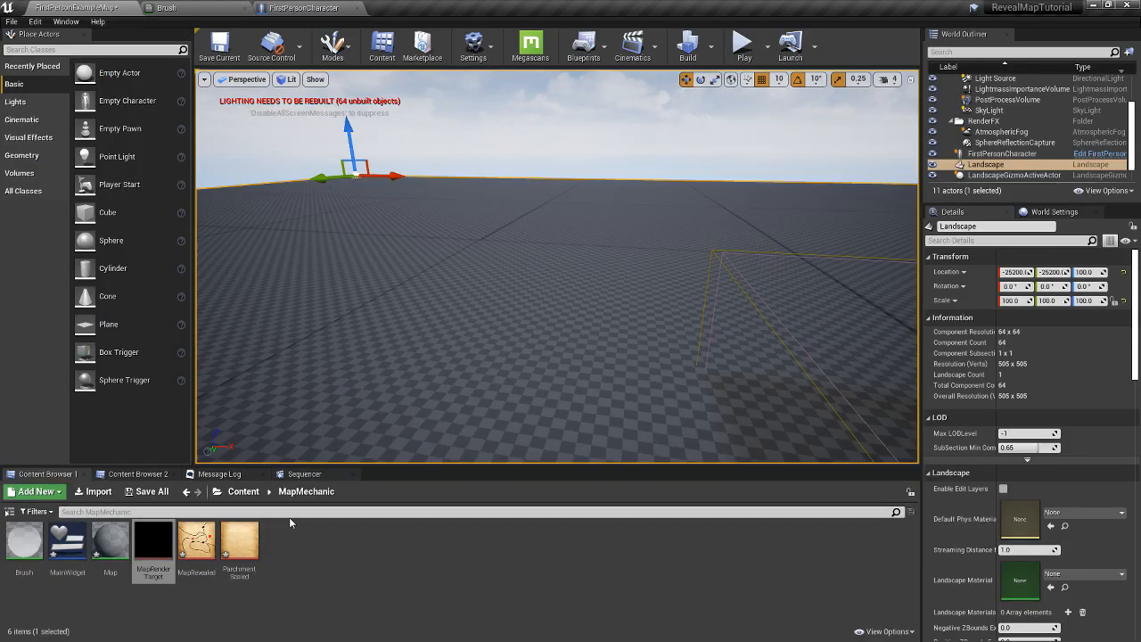
double_click(116, 541)
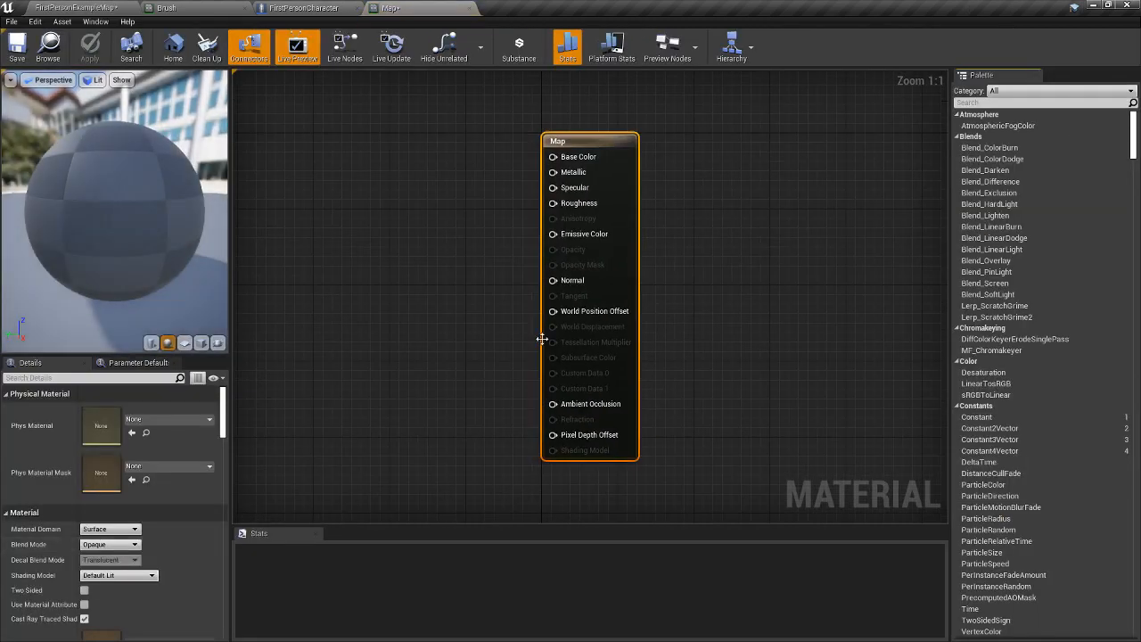
right_click_drag(476, 329, 690, 339)
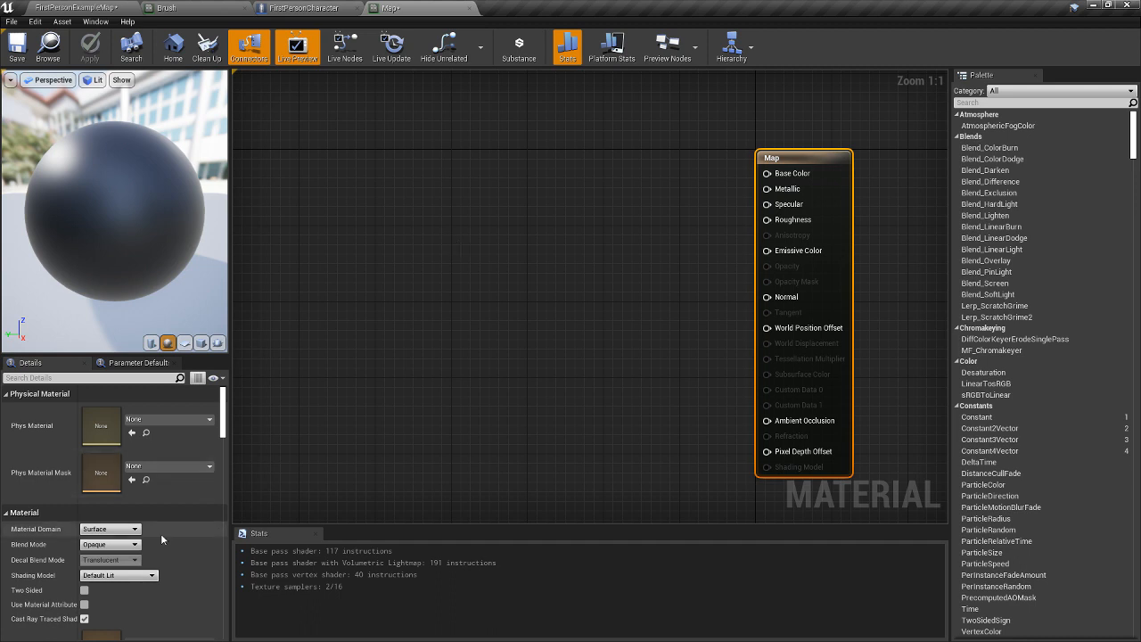
left_click(126, 529)
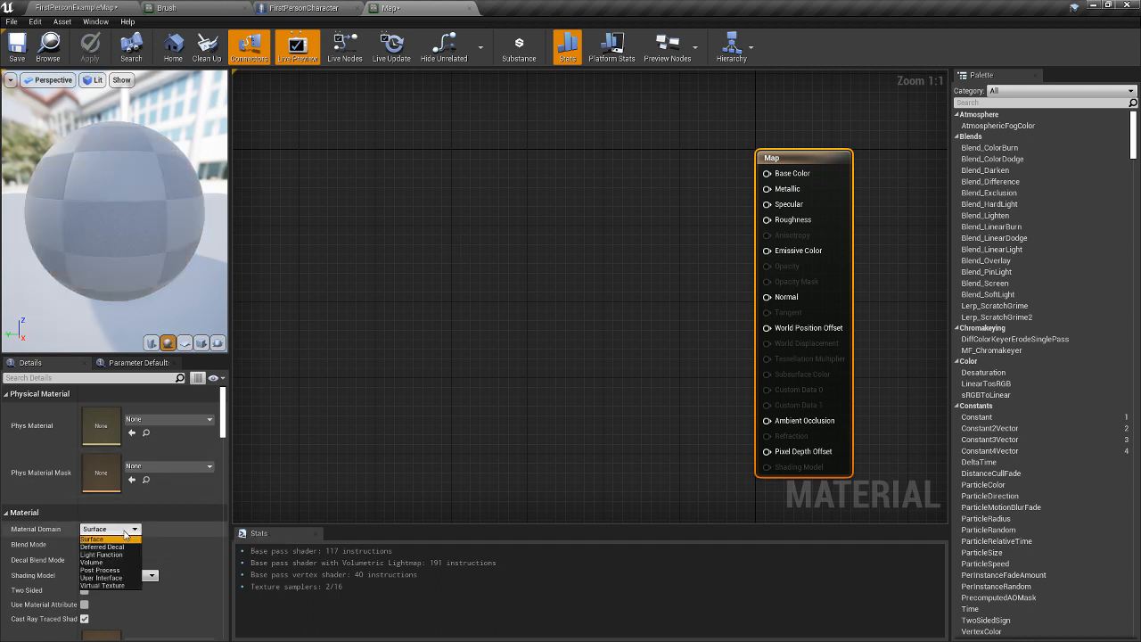
left_click(102, 578)
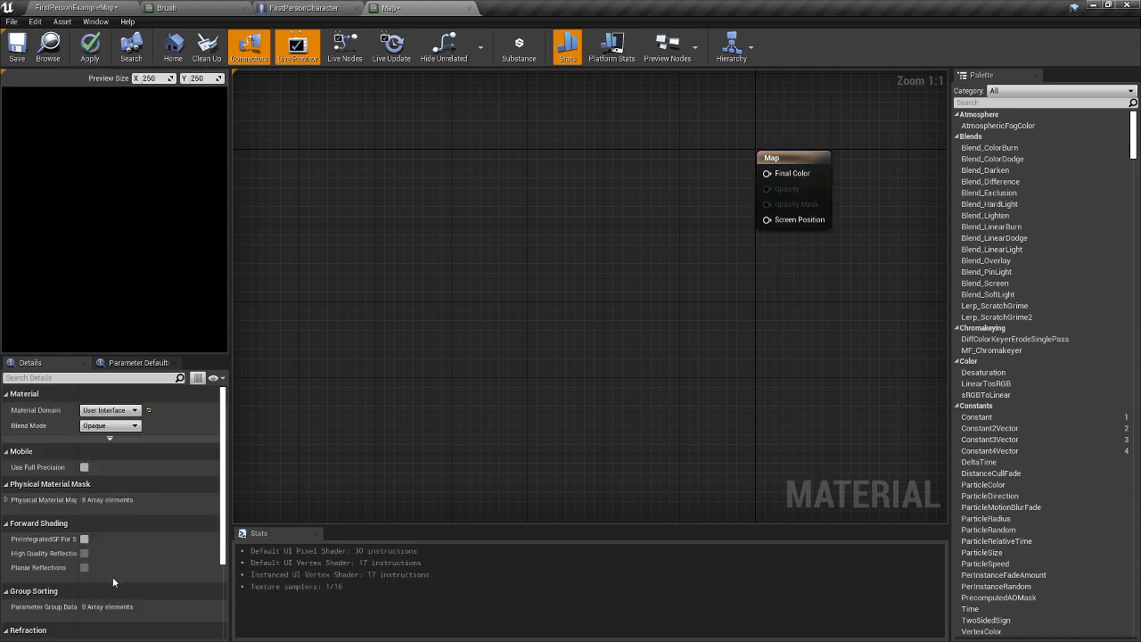
right_click_drag(429, 354, 519, 467)
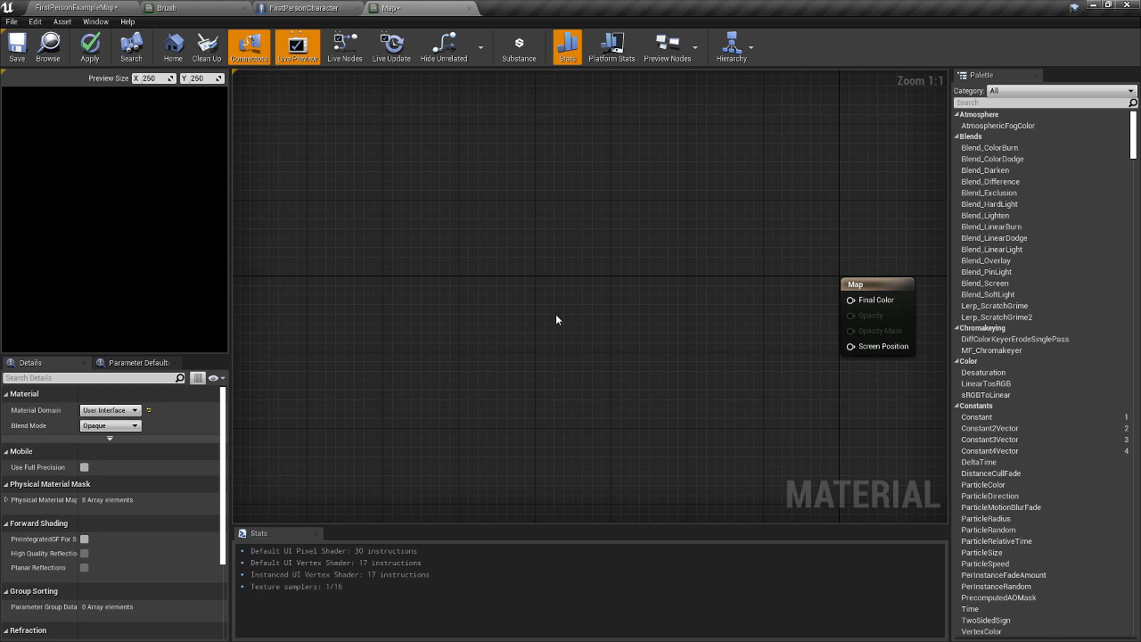
right_click(582, 156)
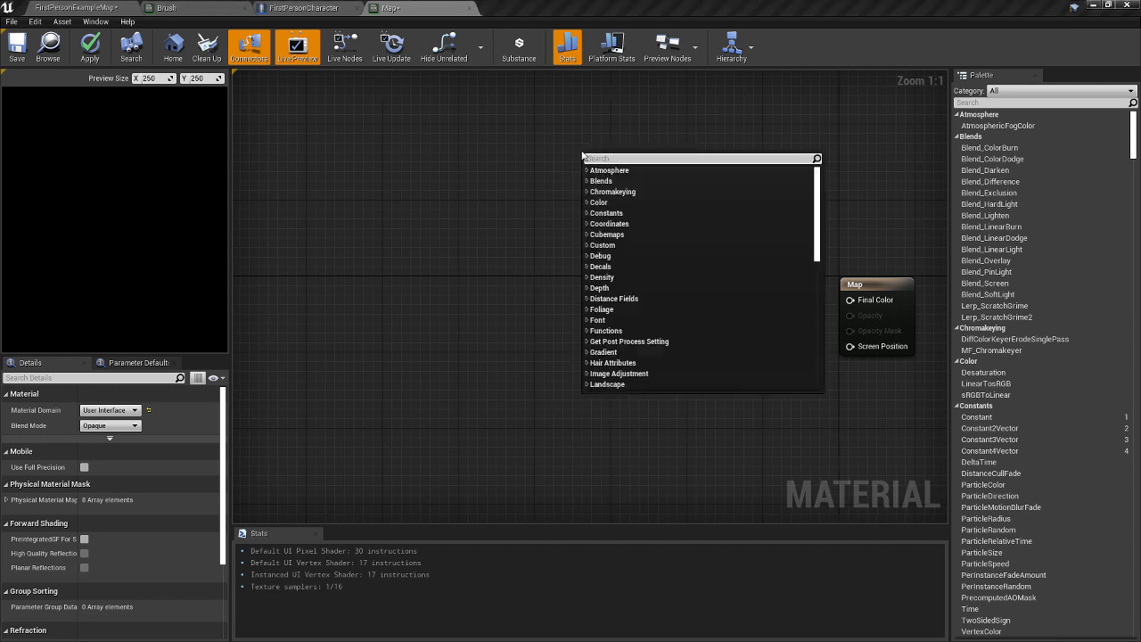
type("text")
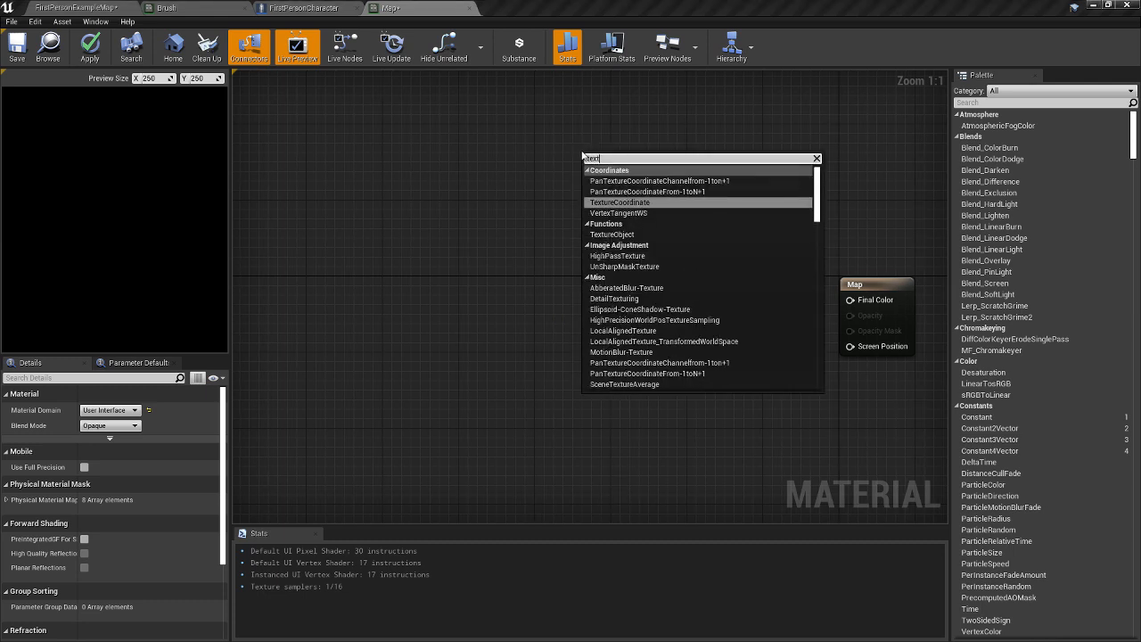
left_click(573, 157)
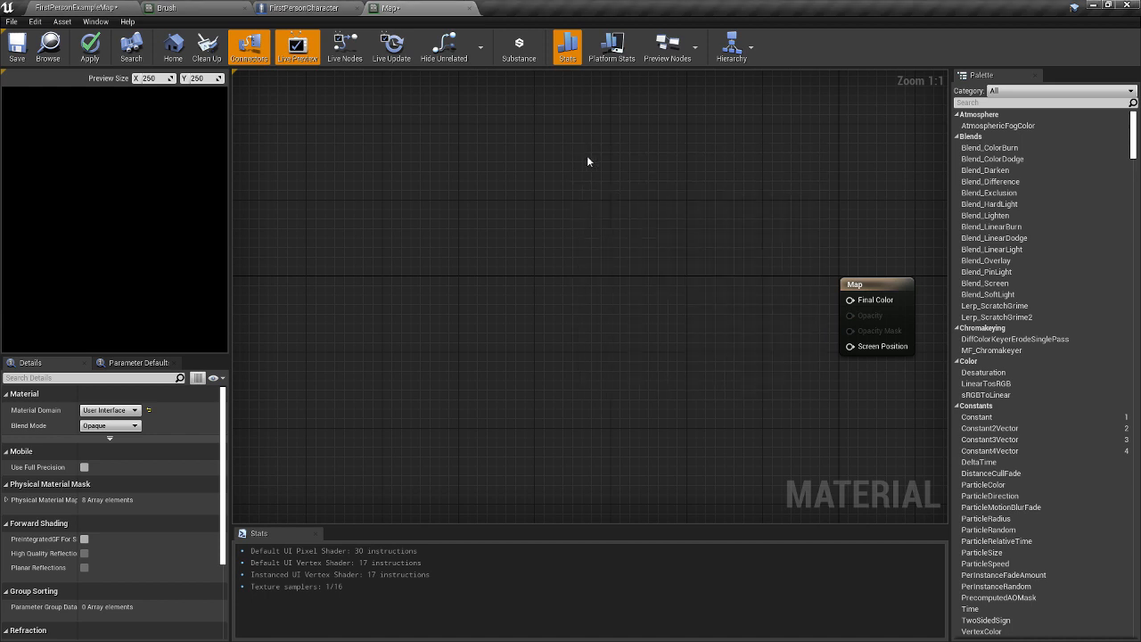
Add three Texture Sample nodes stacked in an aligned column beside the Map material's output node.
left_click(598, 163)
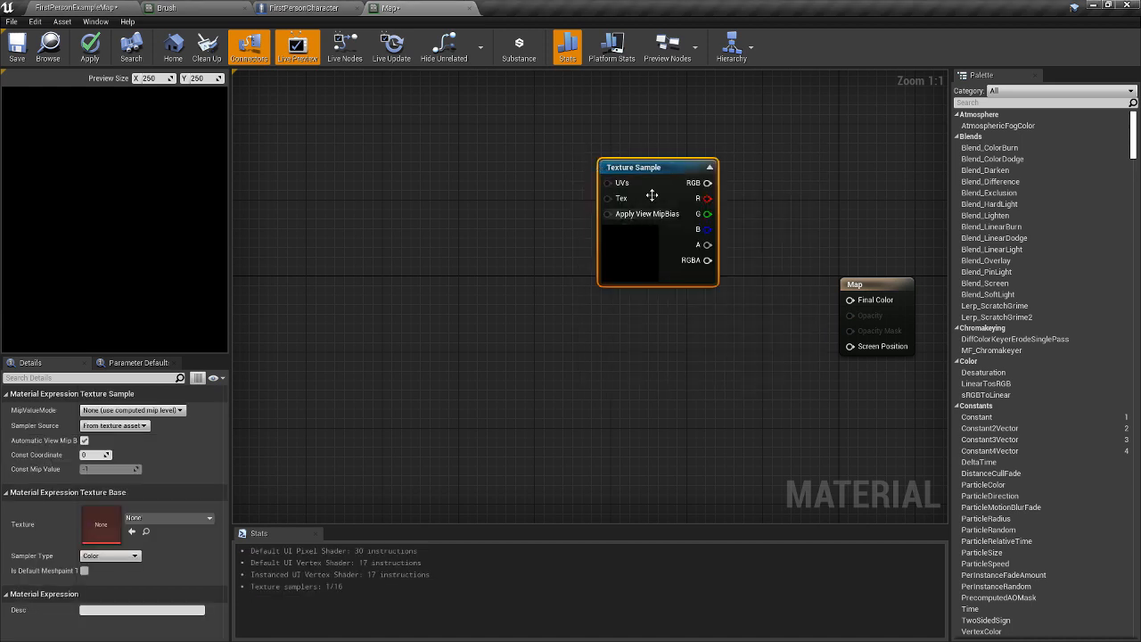
left_click_drag(637, 167, 627, 157)
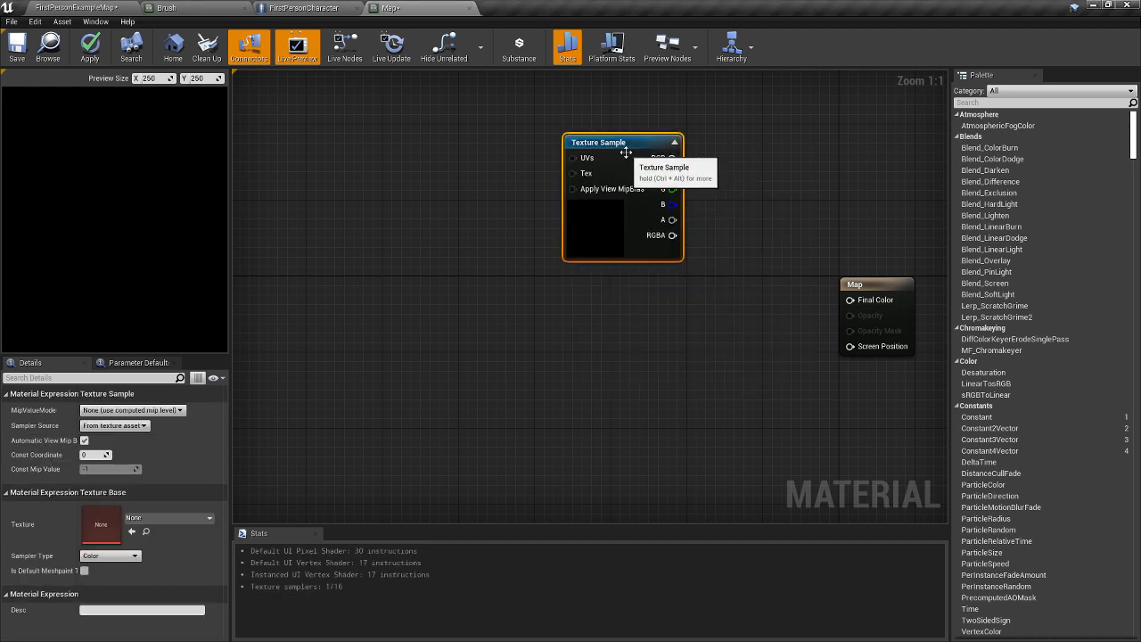
left_click(586, 323)
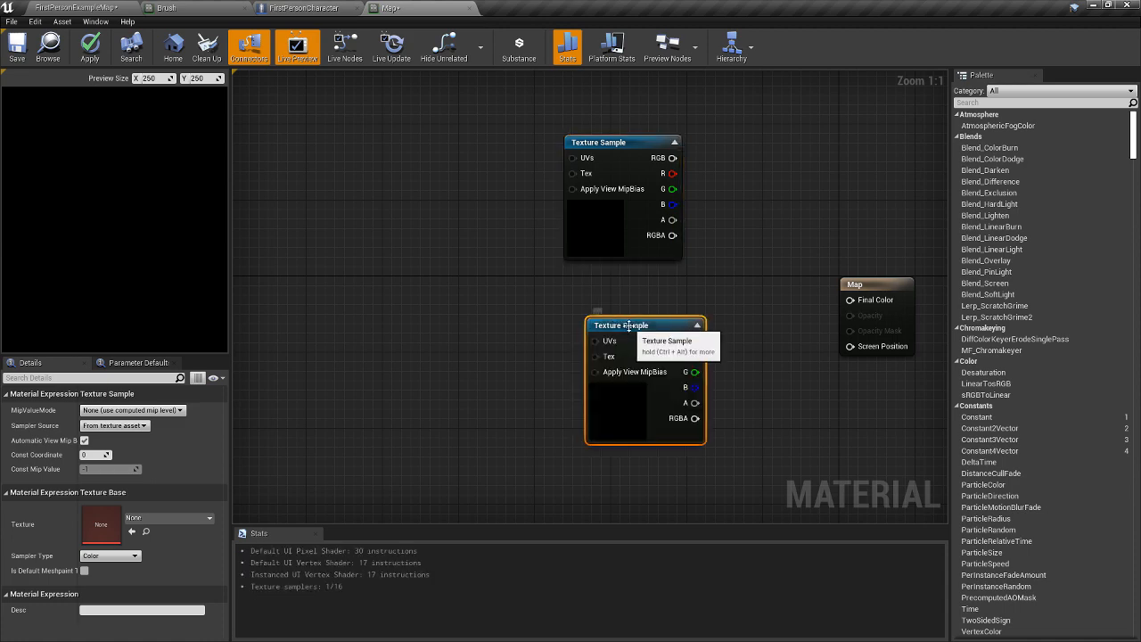
left_click_drag(625, 326, 611, 304)
right_click_drag(749, 383, 654, 337)
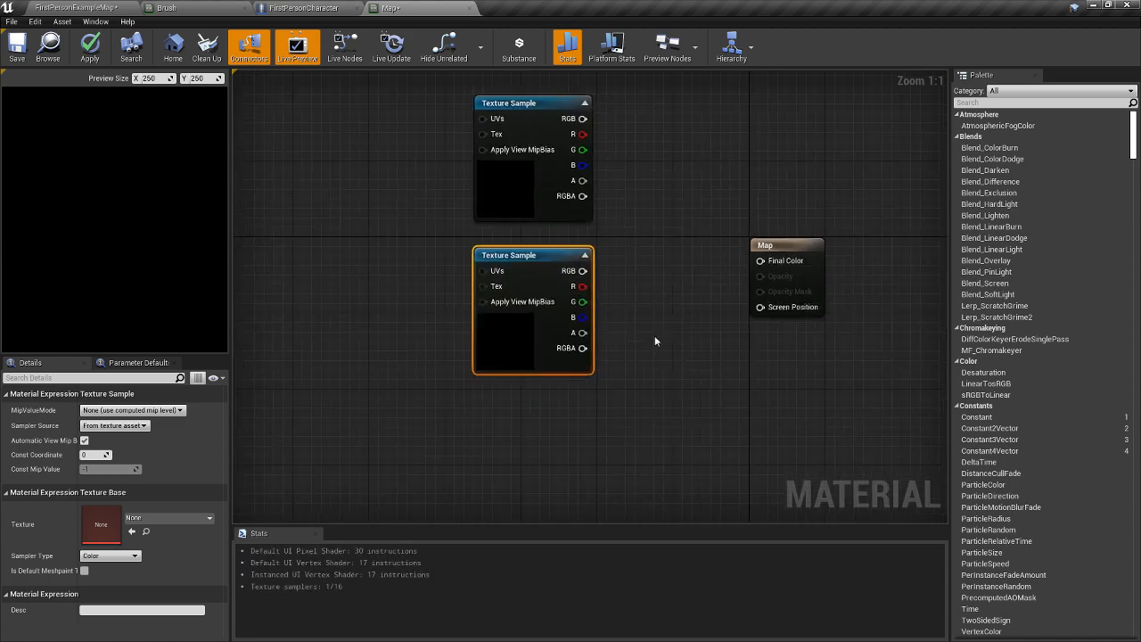
scroll(653, 336, "down", 1)
left_click(523, 403)
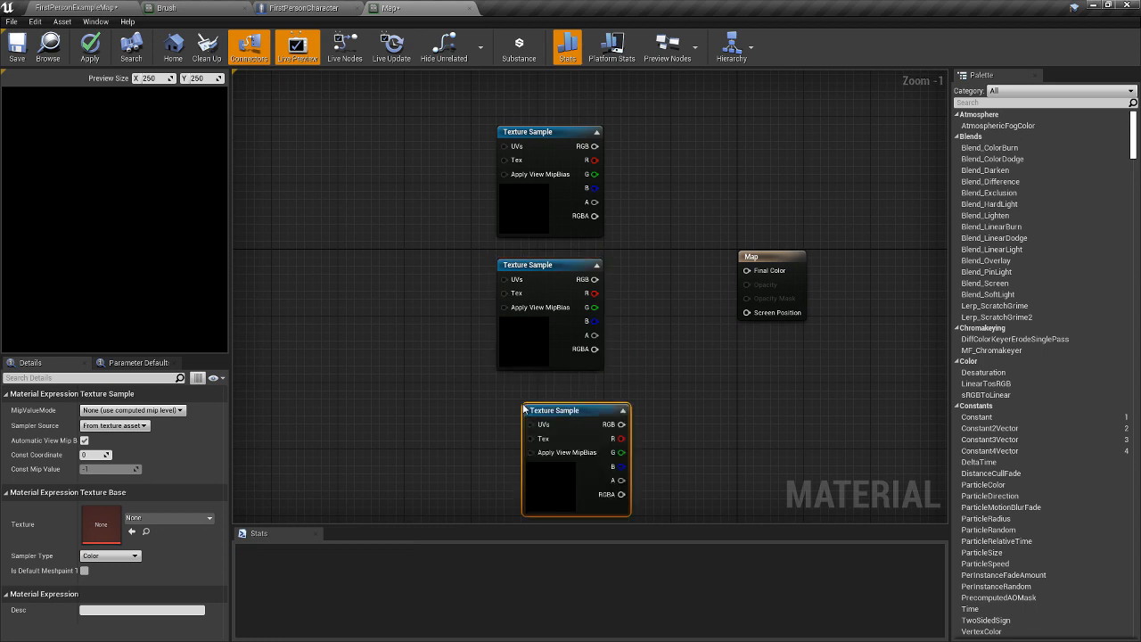
left_click_drag(565, 409, 537, 396)
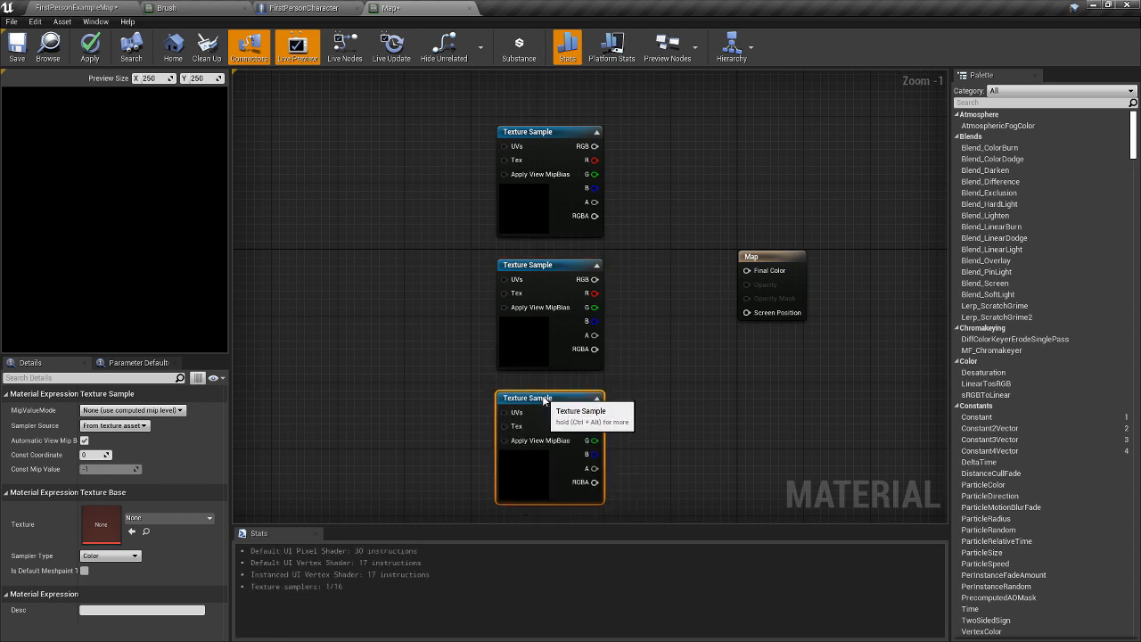
Assign the ParchmentScaled texture to the uppermost Texture Sample node.
left_click(545, 152)
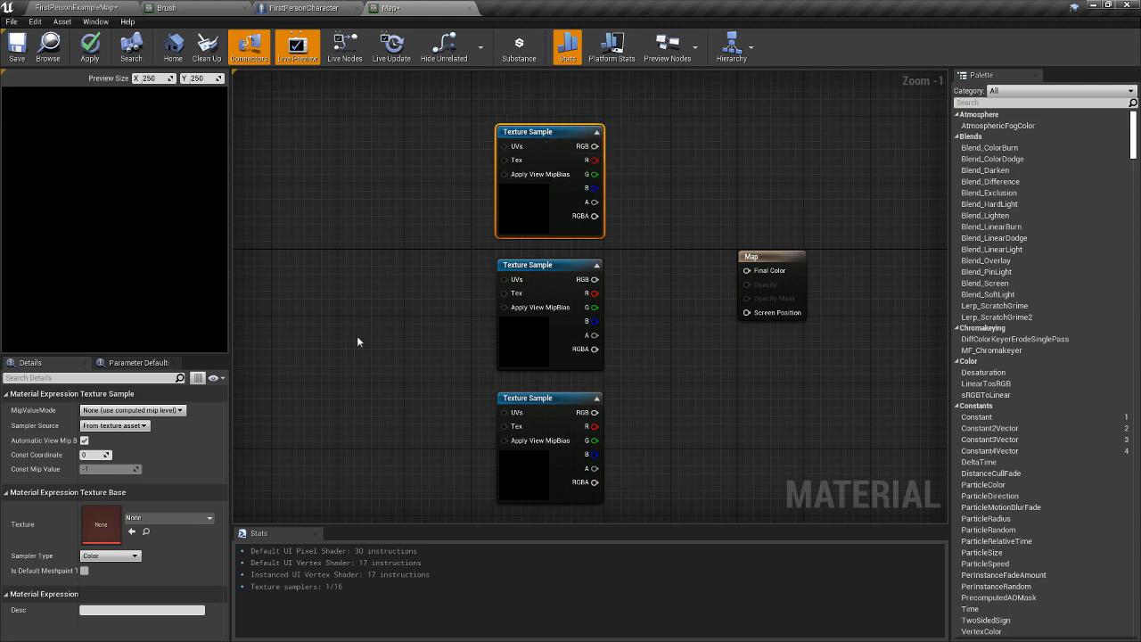
left_click(185, 518)
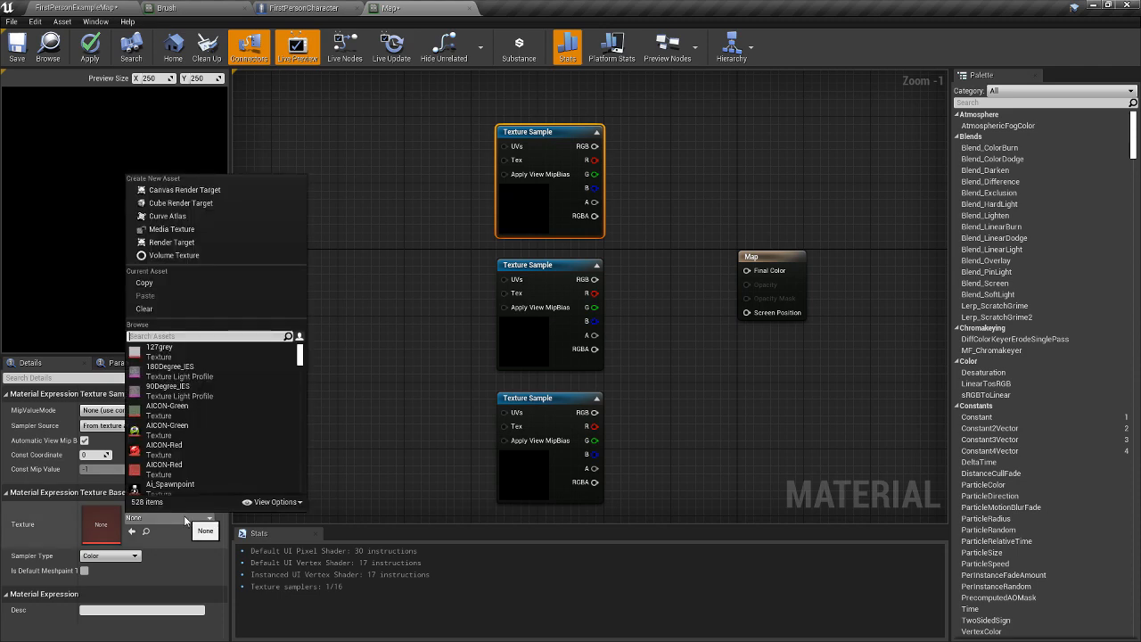
type("parch")
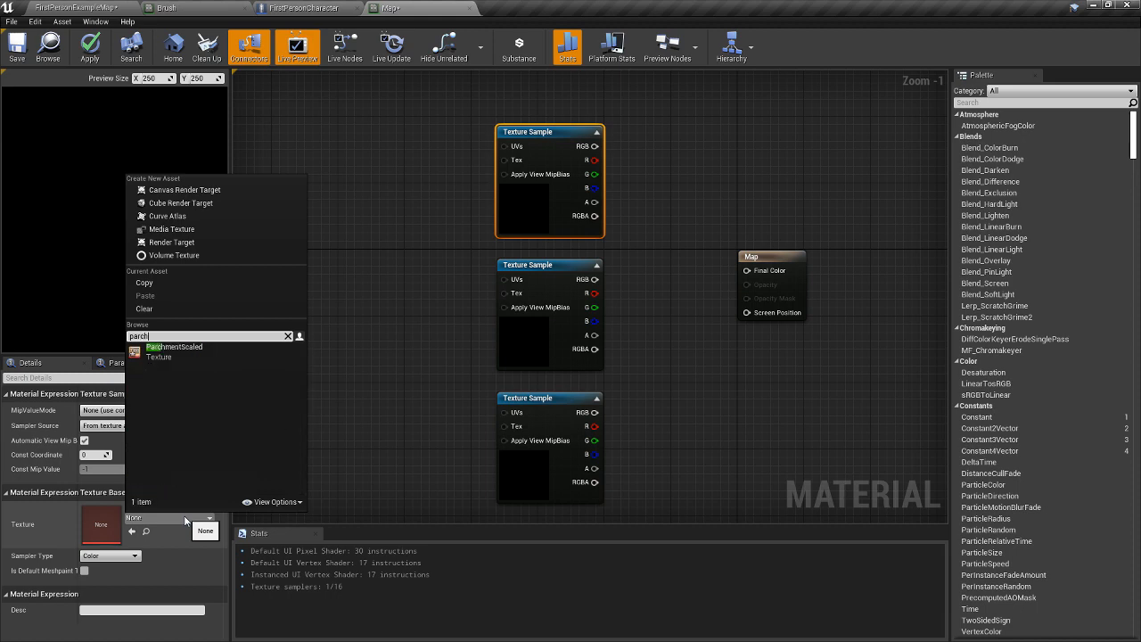
left_click(184, 350)
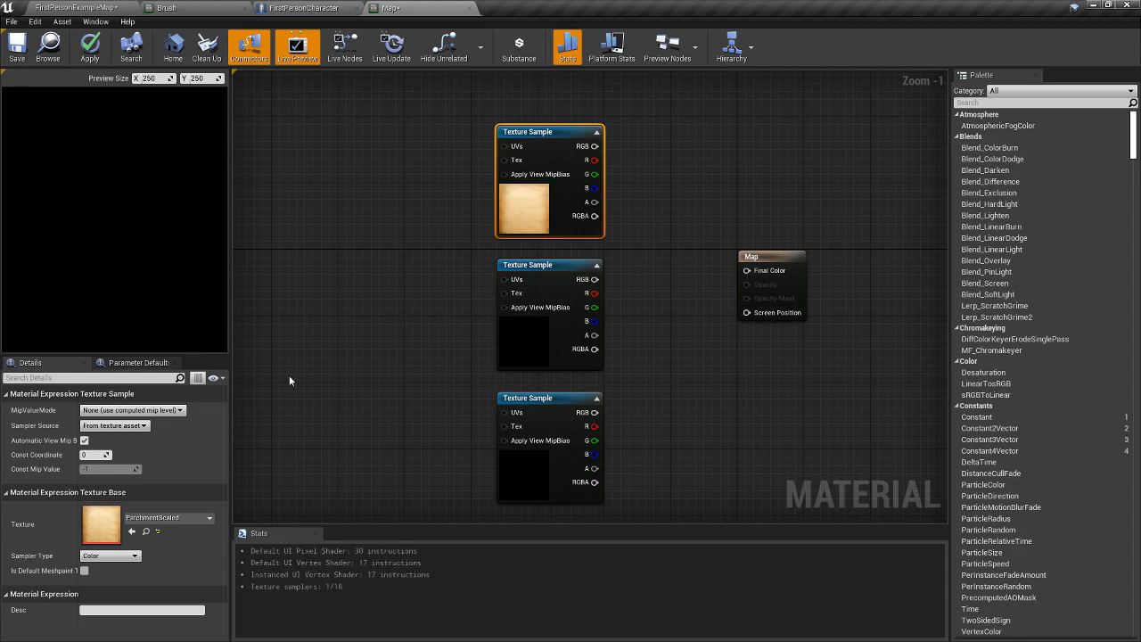
left_click(510, 317)
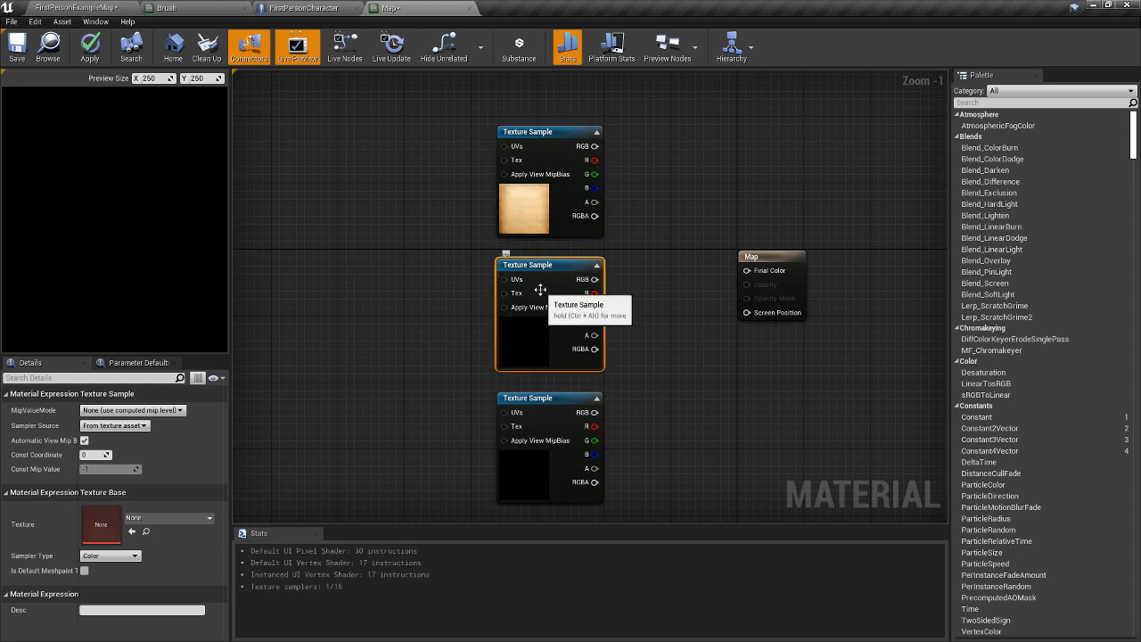
left_click(184, 518)
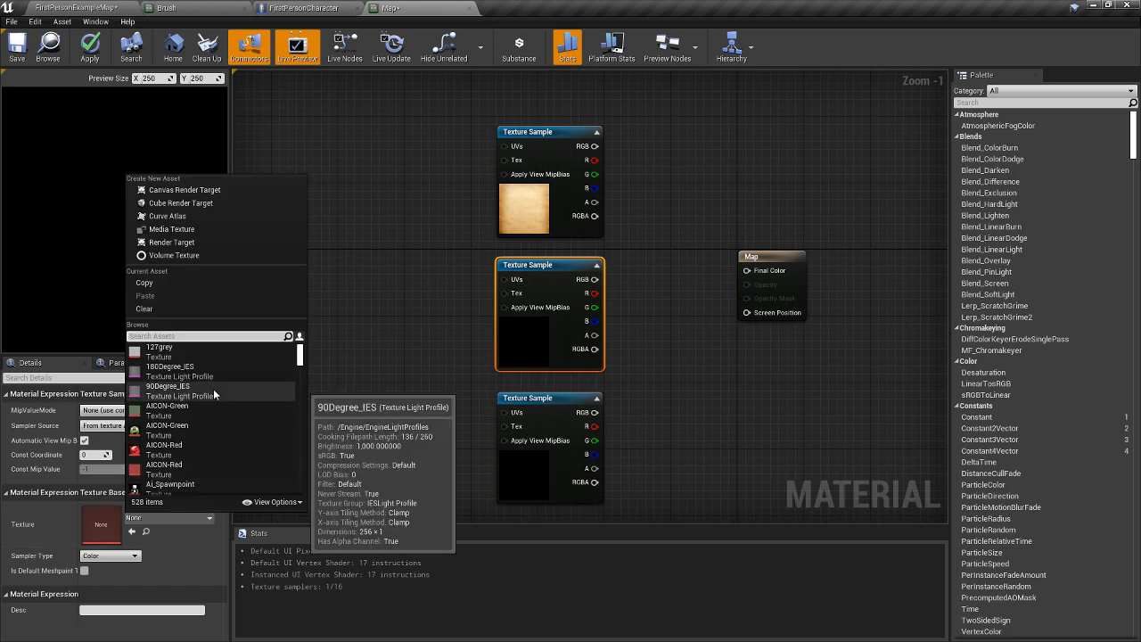
type("maps")
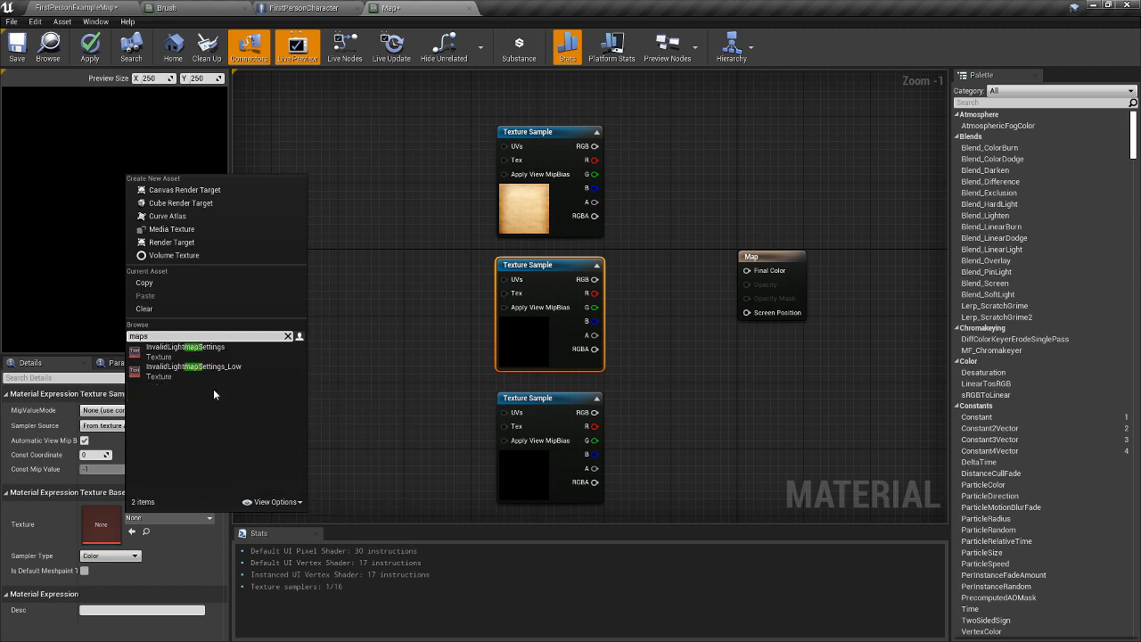
key("BackSpace")
key("BackSpace")
key("BackSpace")
left_click(342, 216)
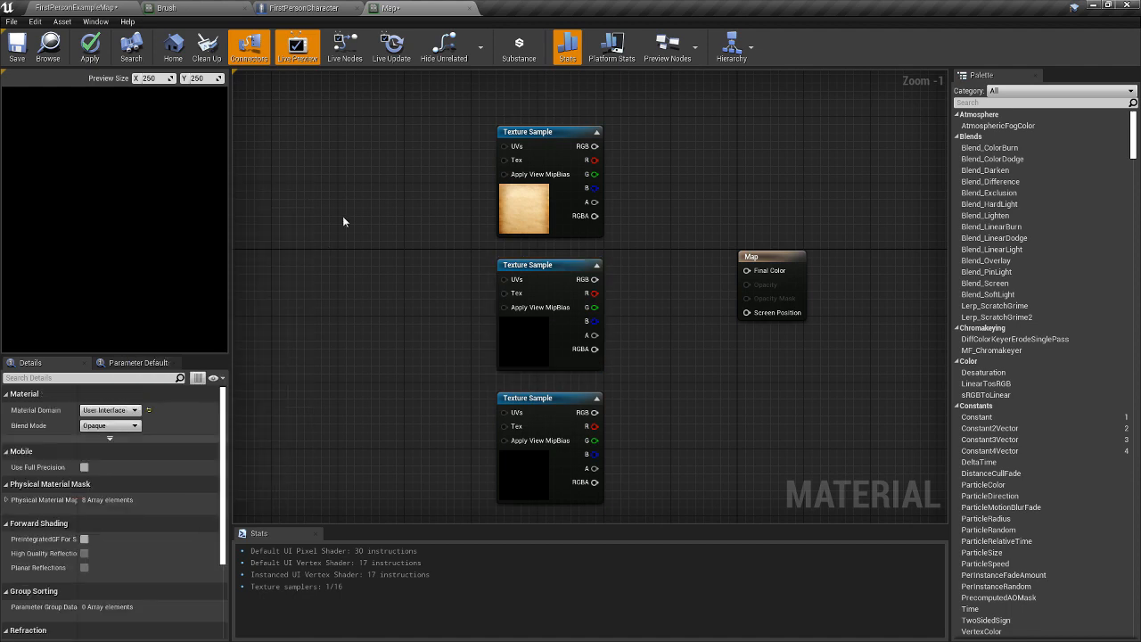
Check the revealed map texture's name in the MapMechanic folder and assign MapRevealed to the middle Texture Sample node.
left_click(80, 8)
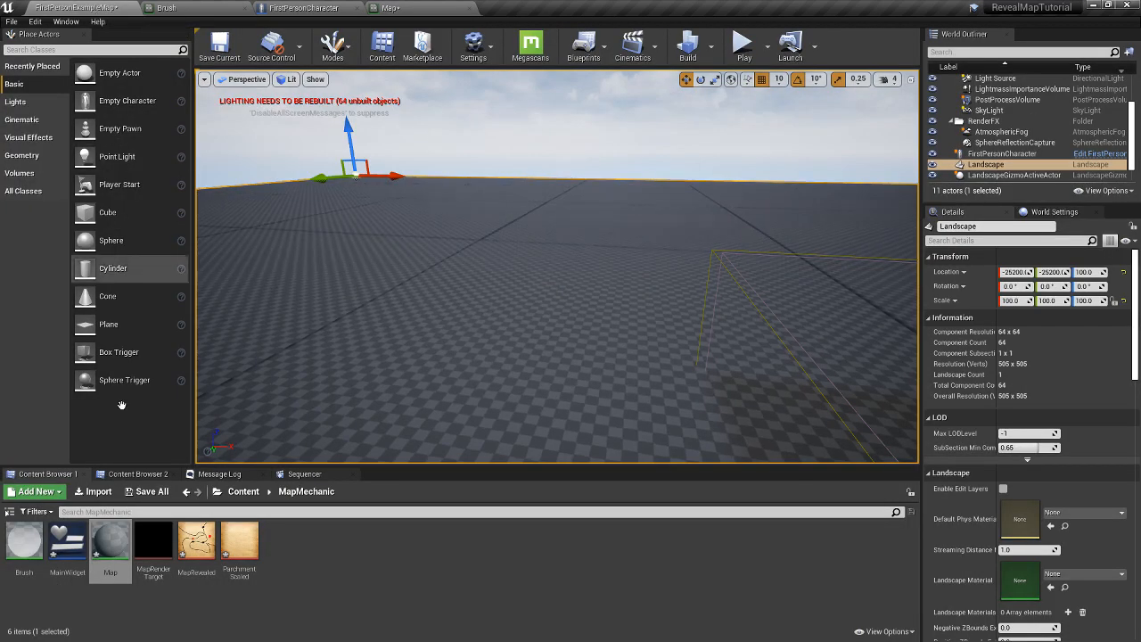
left_click(204, 532)
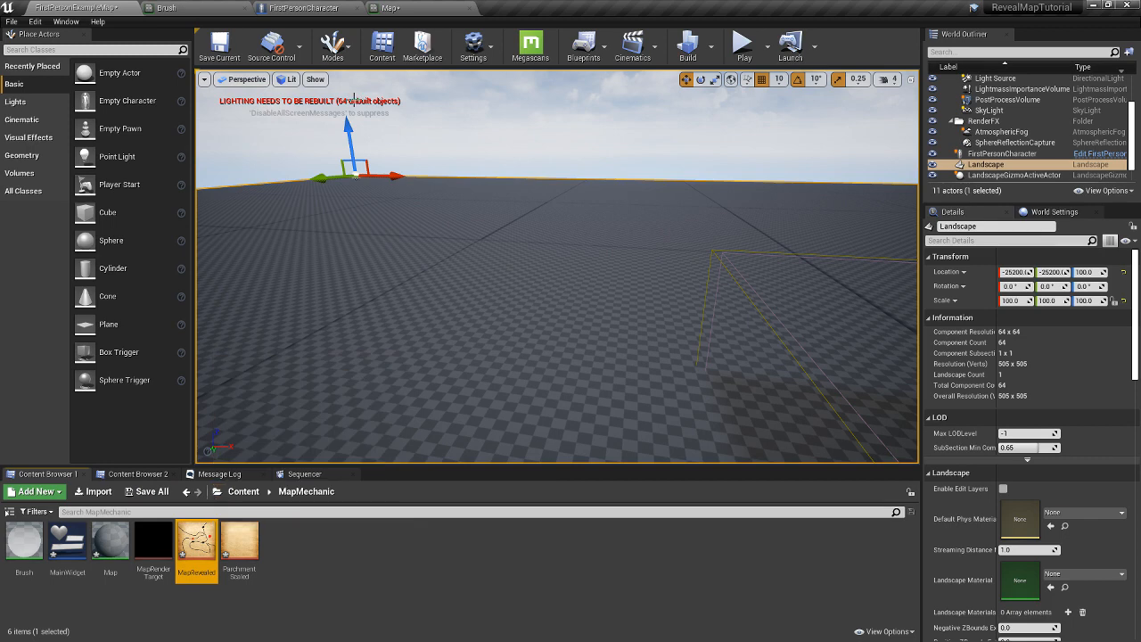
left_click(391, 8)
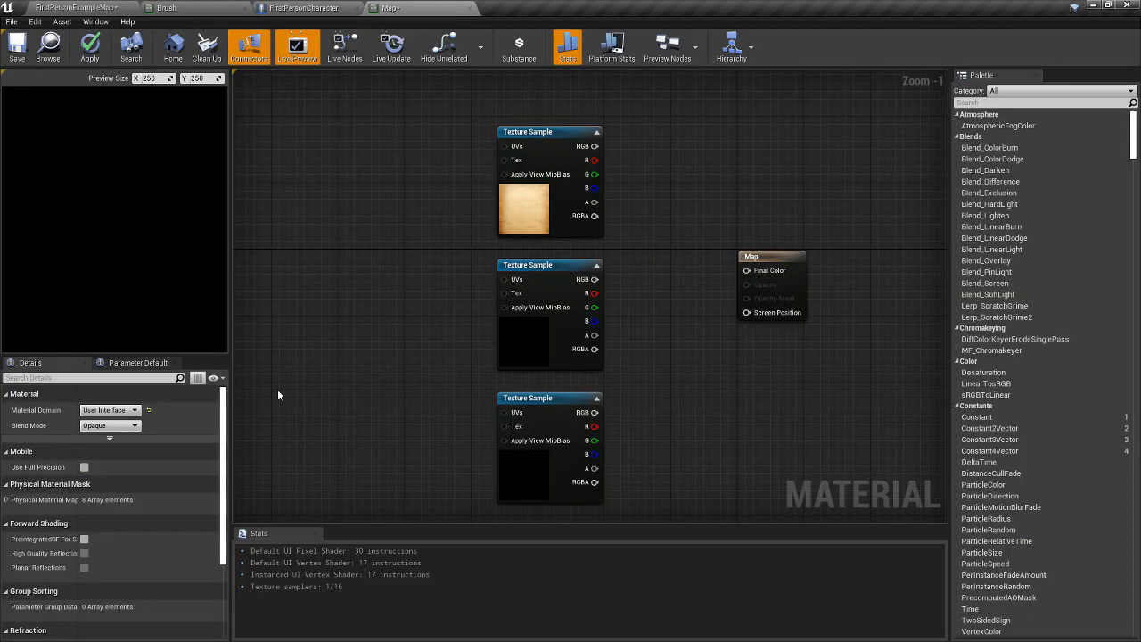
left_click(543, 328)
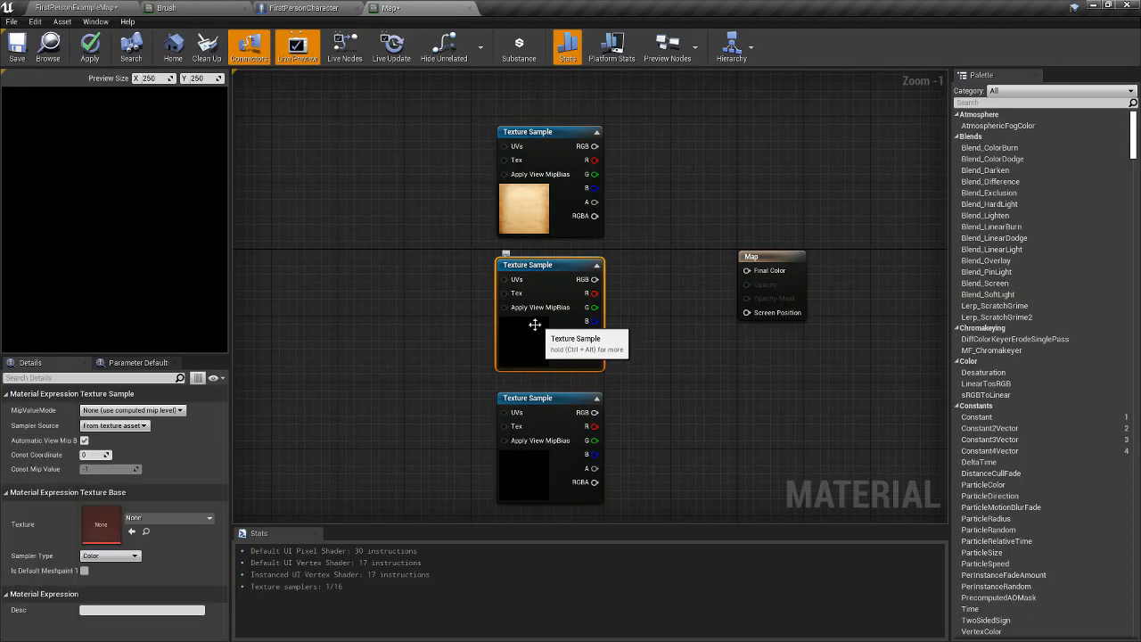
left_click(166, 518)
type("mapr")
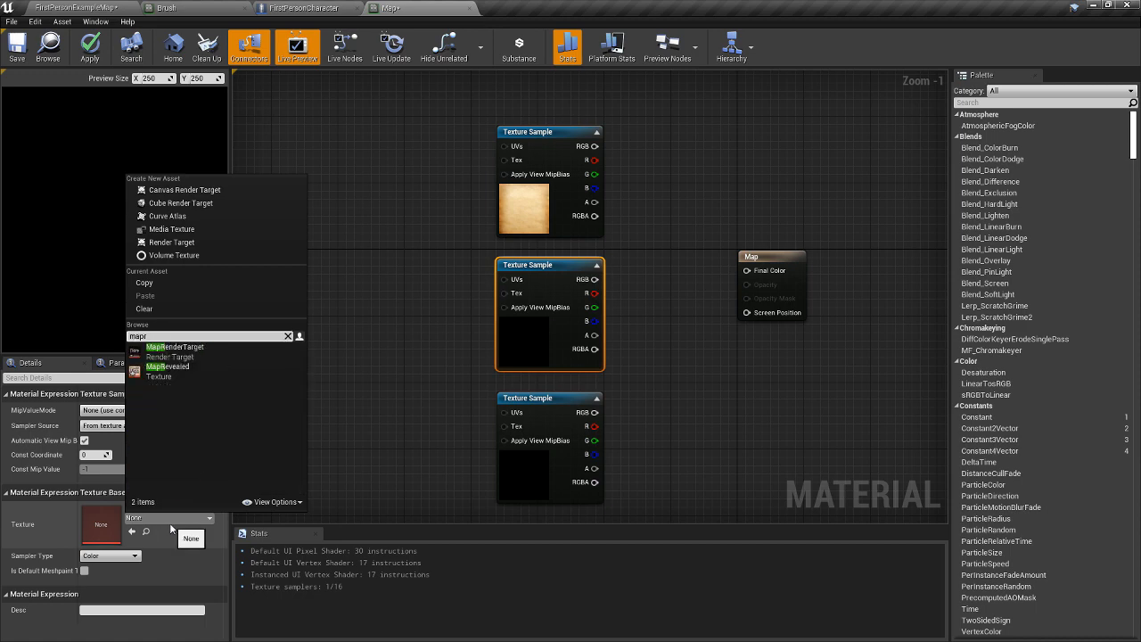
left_click(189, 371)
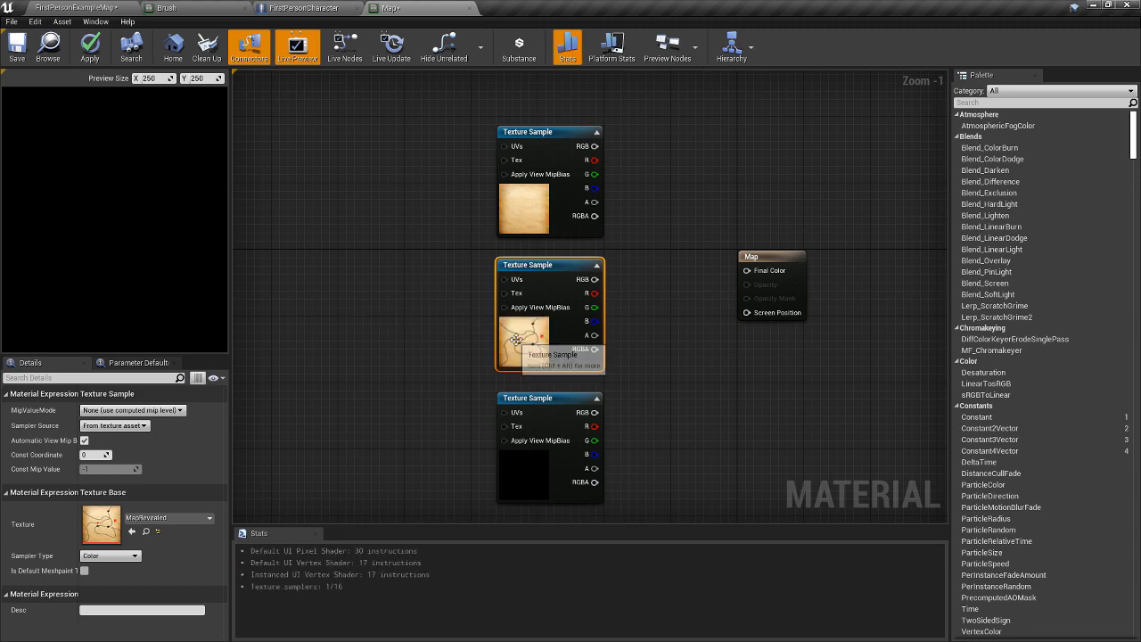
Assign the MapRenderTarget texture to the lowest Texture Sample node.
left_click(545, 408)
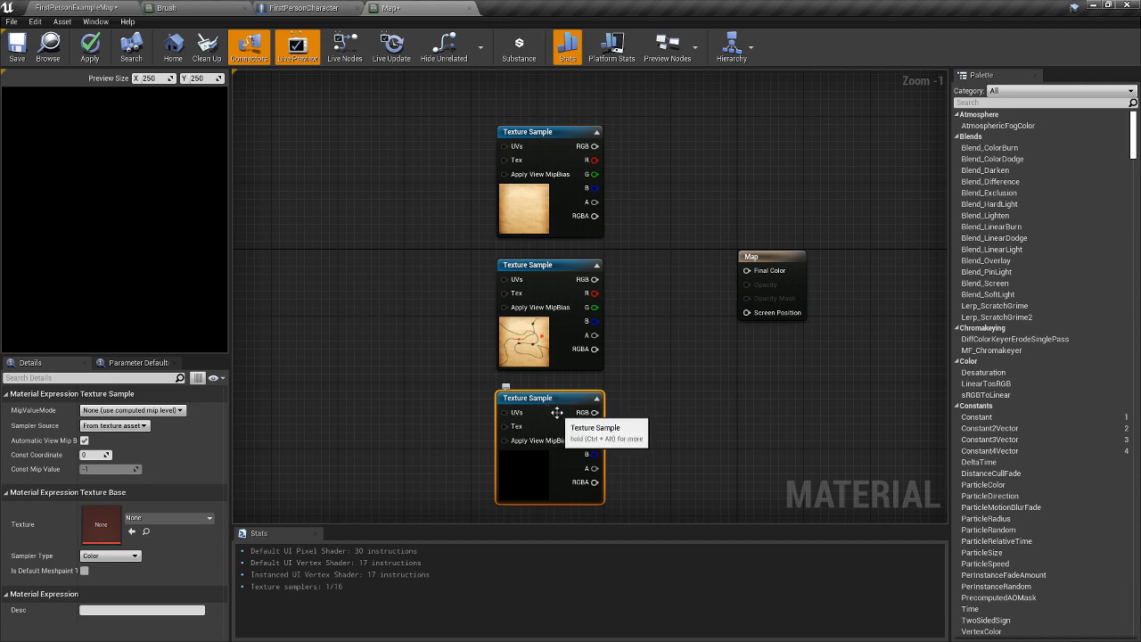
left_click(206, 519)
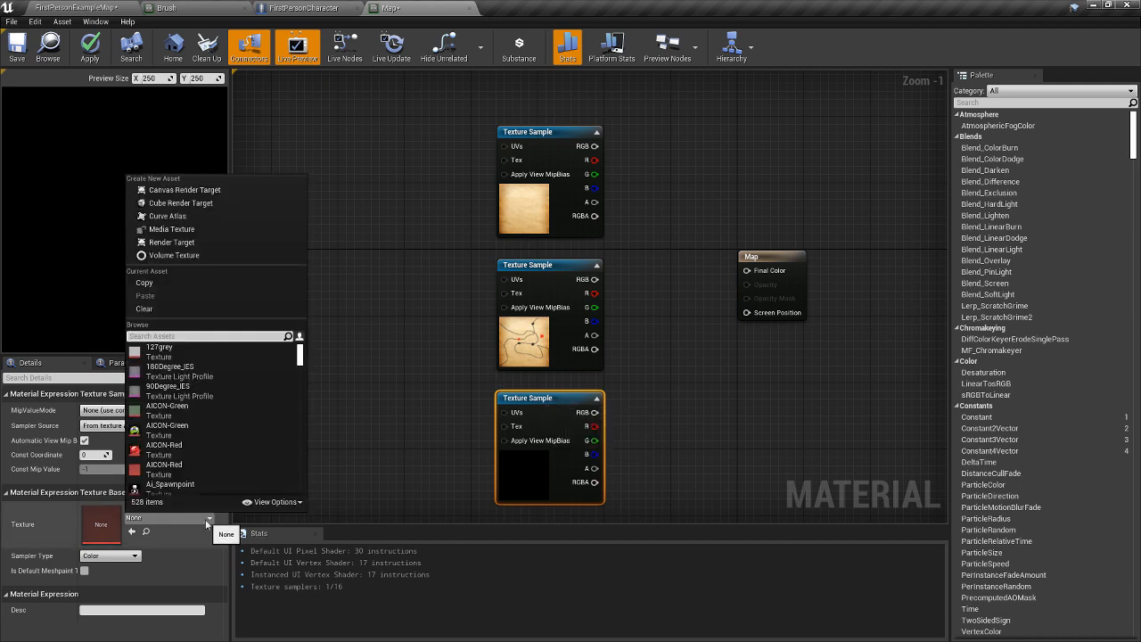
type("mapre")
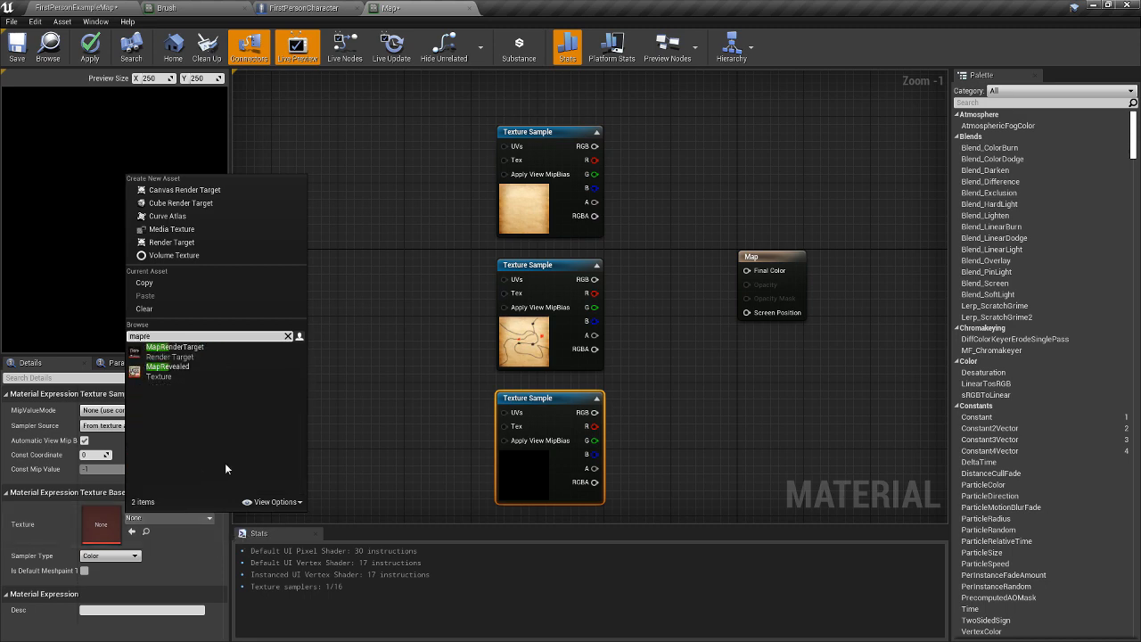
left_click(213, 353)
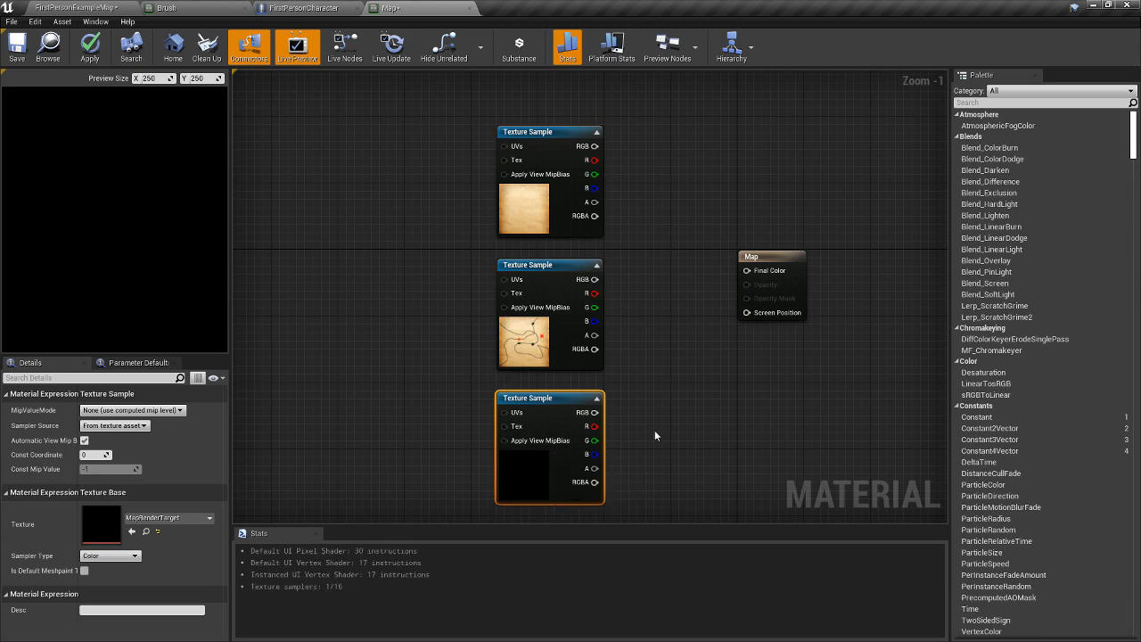
Move the Map output node farther from the texture samples and add an aligned Saturate node fed by the MapRenderTarget sample's RGB output.
right_click_drag(657, 433, 575, 420)
left_click_drag(703, 245, 818, 246)
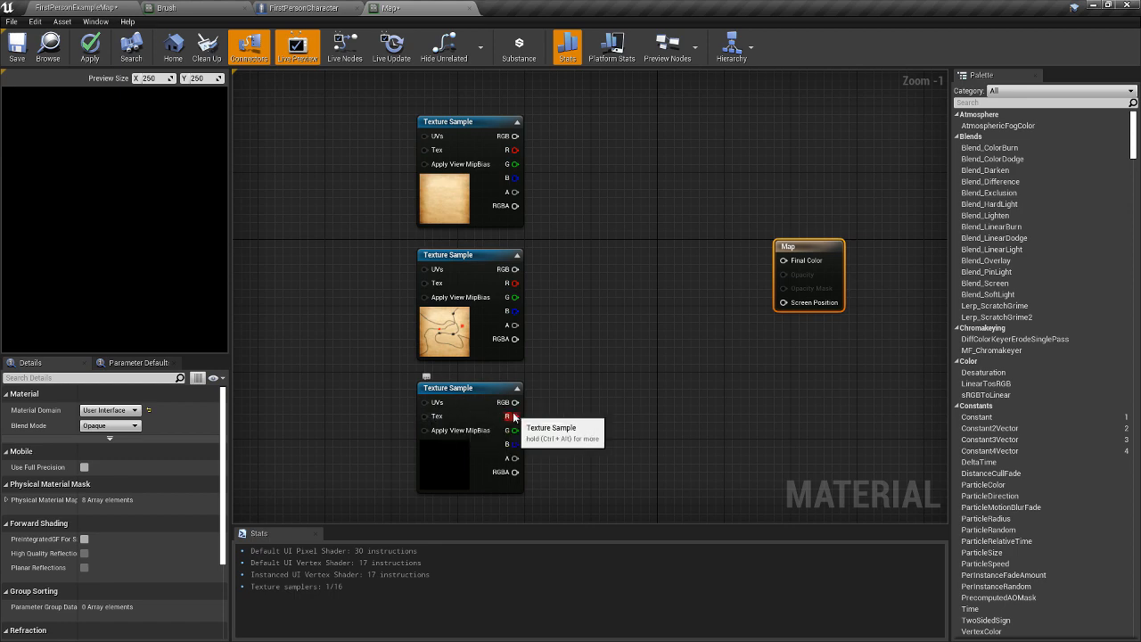
left_click_drag(515, 402, 558, 406)
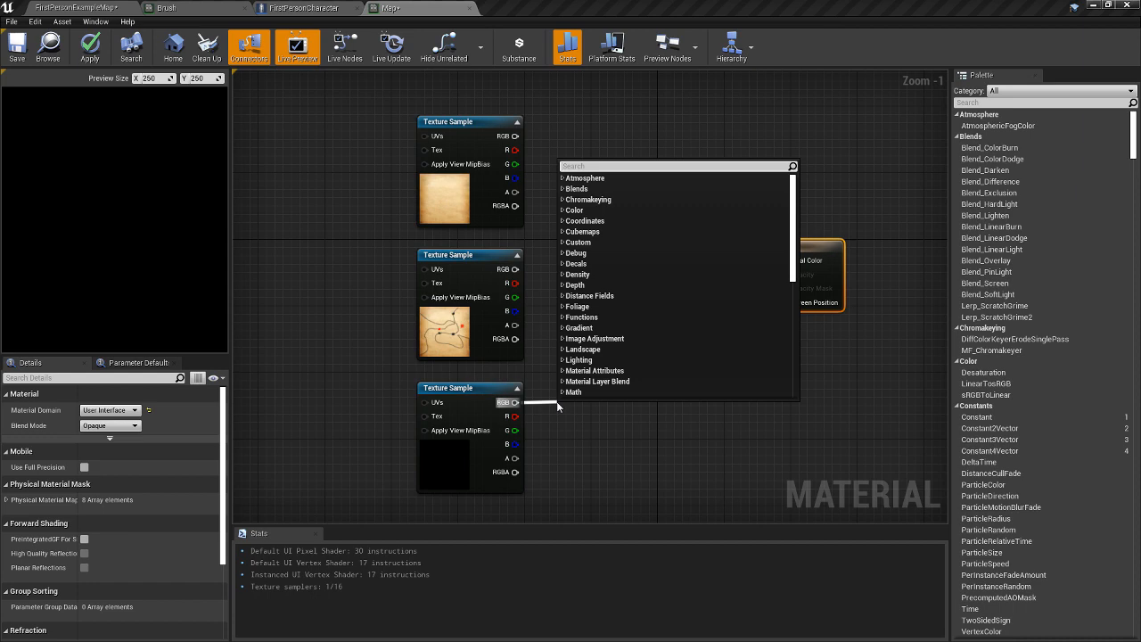
type("satu")
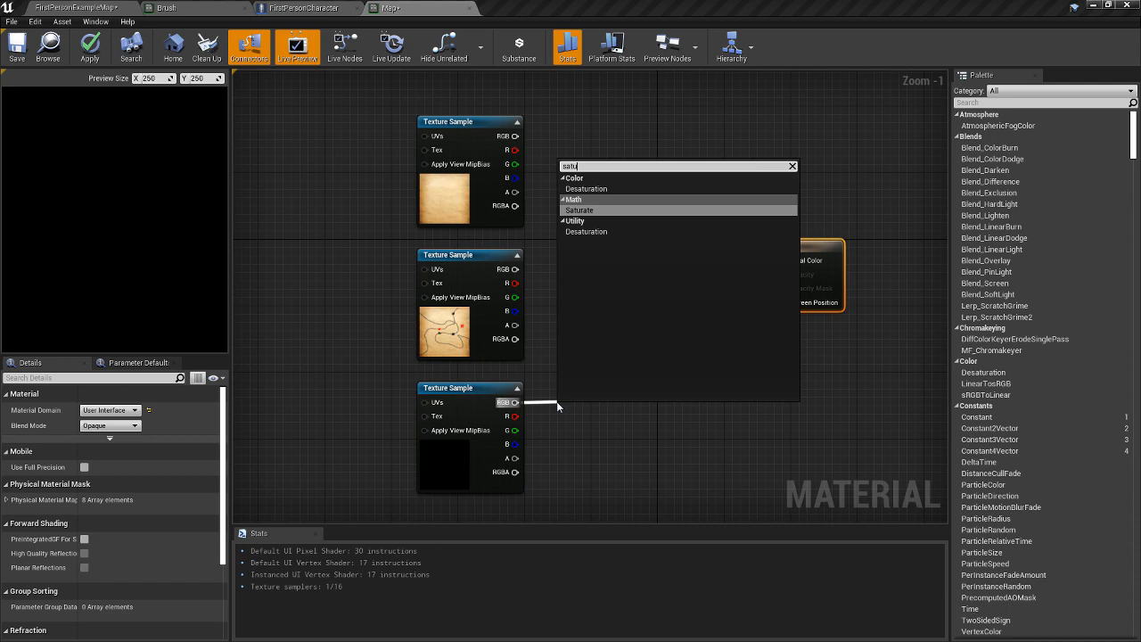
key("Return")
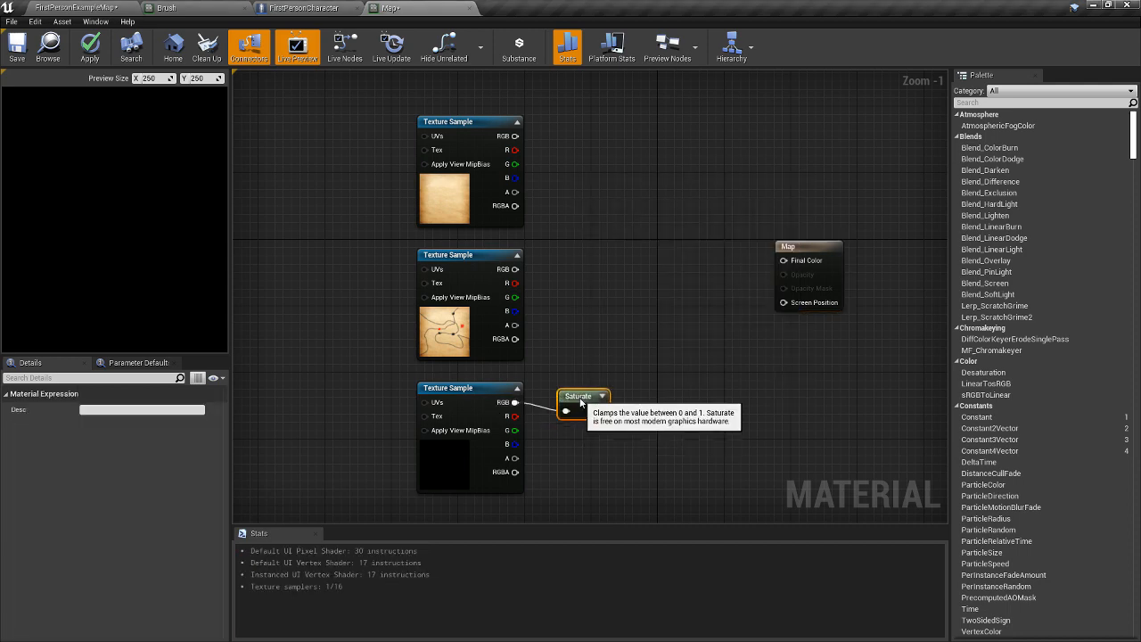
left_click_drag(581, 402, 555, 392)
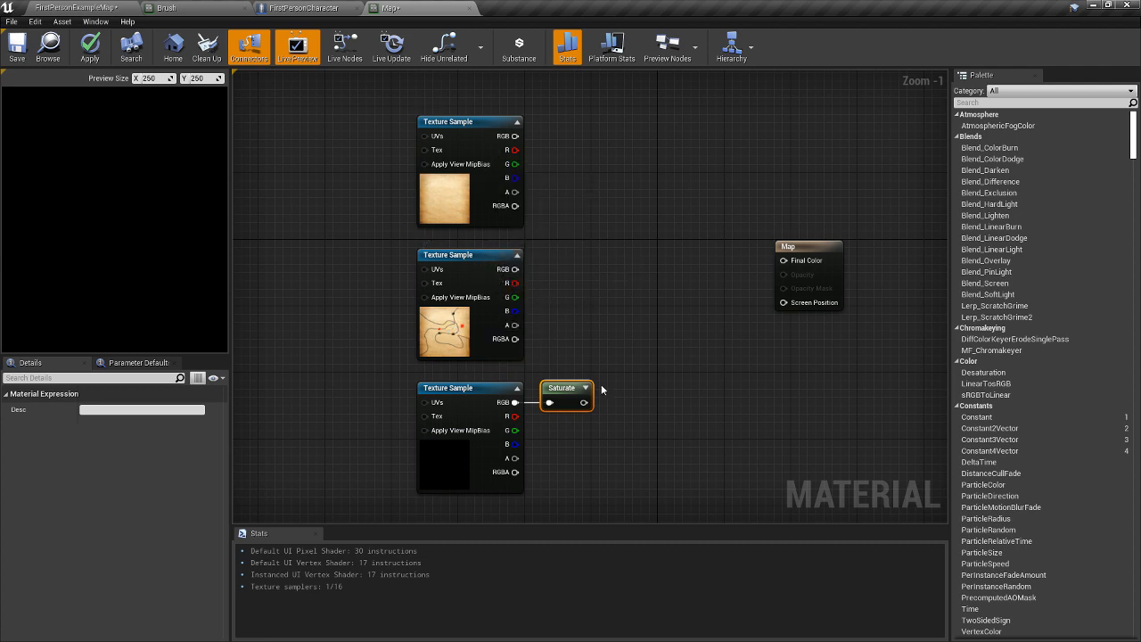
Add a Lerp node before the Map output, connecting Saturate to its Alpha and the MapRevealed sample's RGB to its B input.
right_click(674, 287)
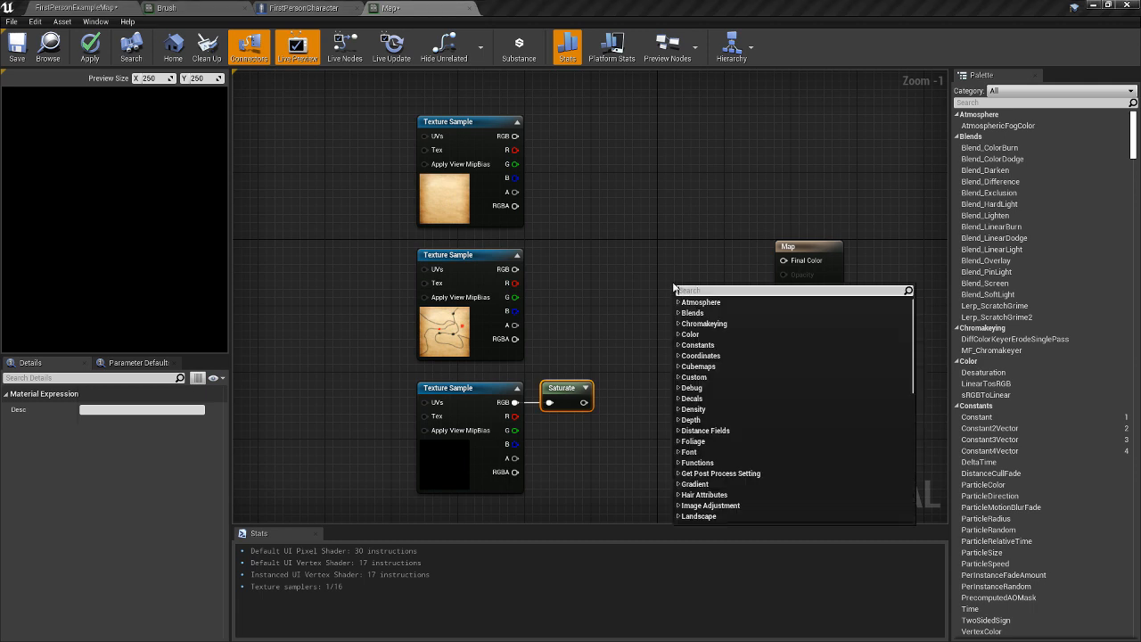
left_click(671, 277)
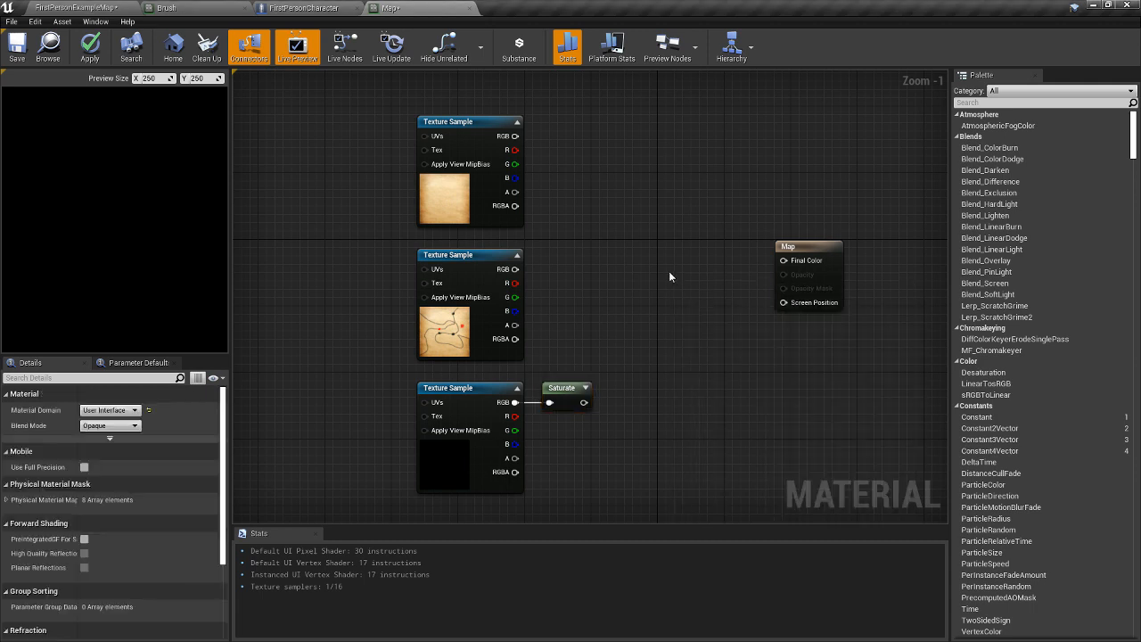
left_click(670, 273)
left_click_drag(690, 289, 671, 290)
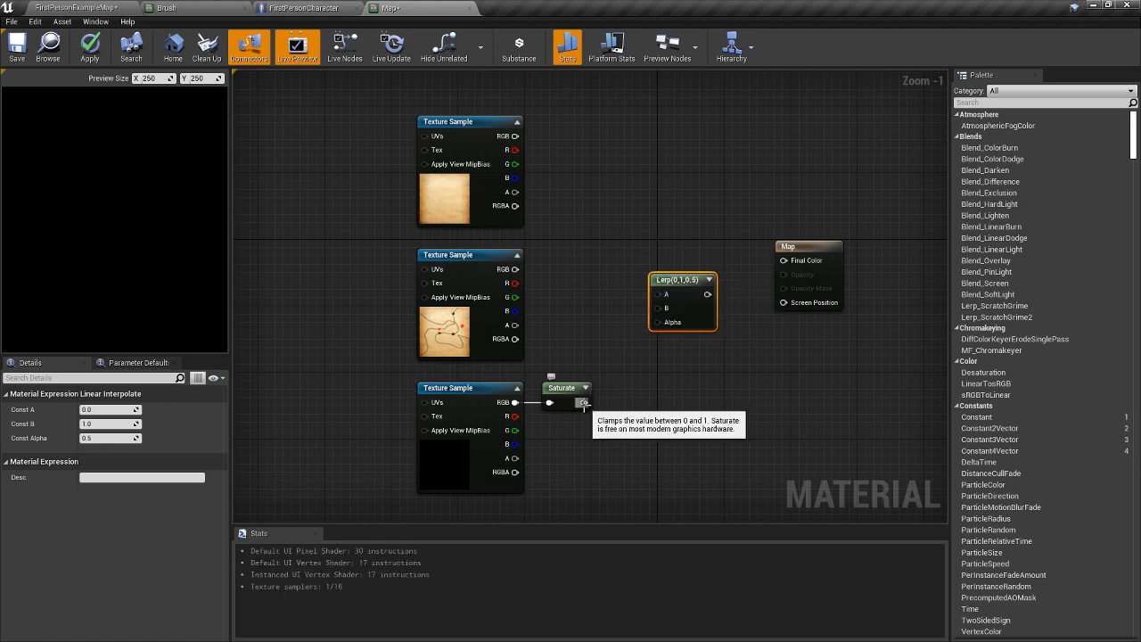
left_click_drag(584, 402, 660, 327)
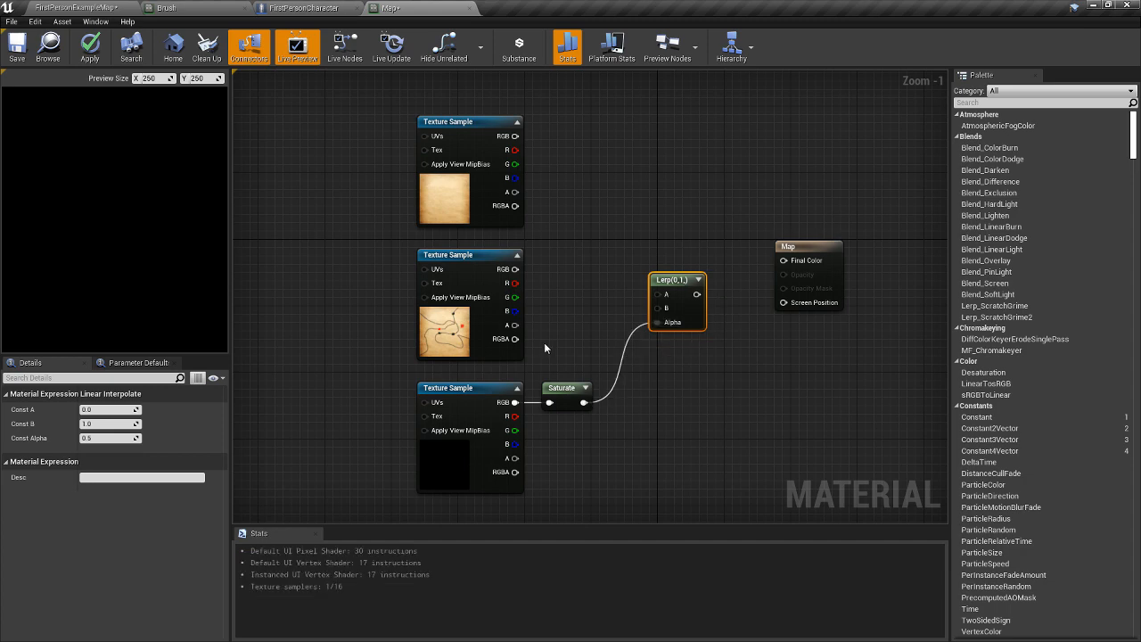
left_click_drag(515, 269, 659, 311)
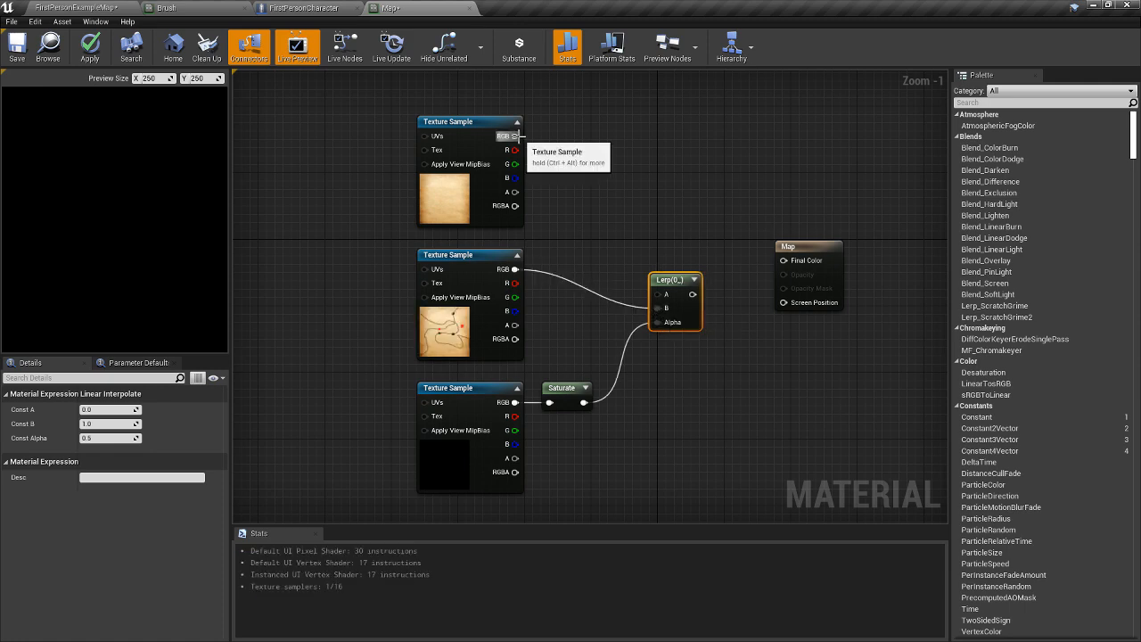
Divide the parchment sample's RGB by 2 into Lerp's A input, connect Lerp to Final Color, and apply the material.
left_click_drag(516, 136, 558, 185)
left_click(561, 177)
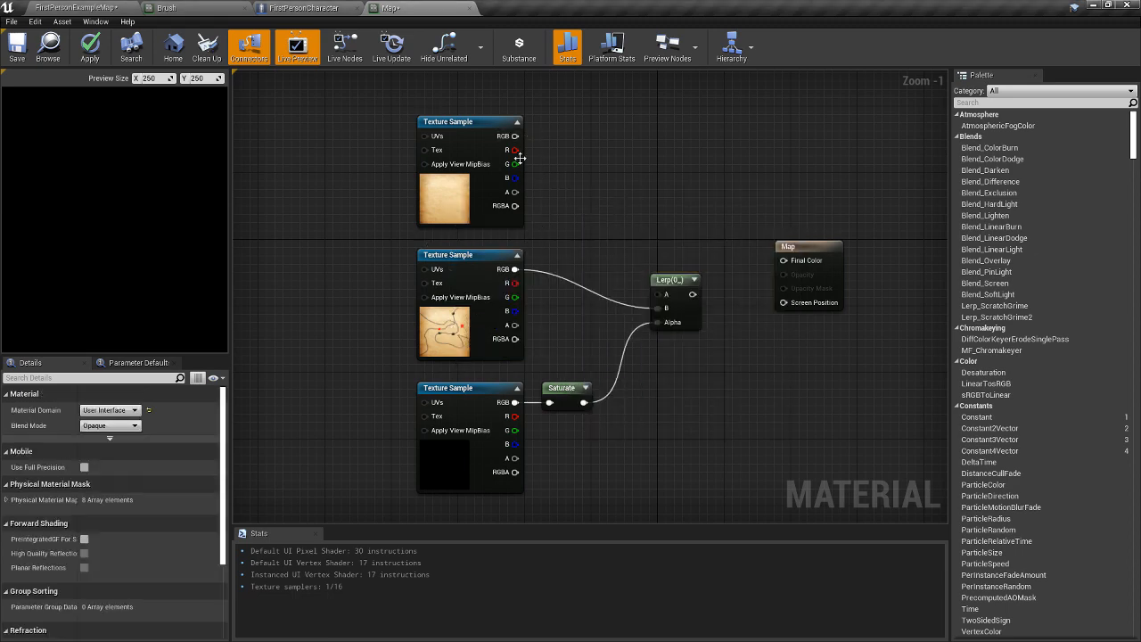
left_click_drag(516, 135, 563, 178)
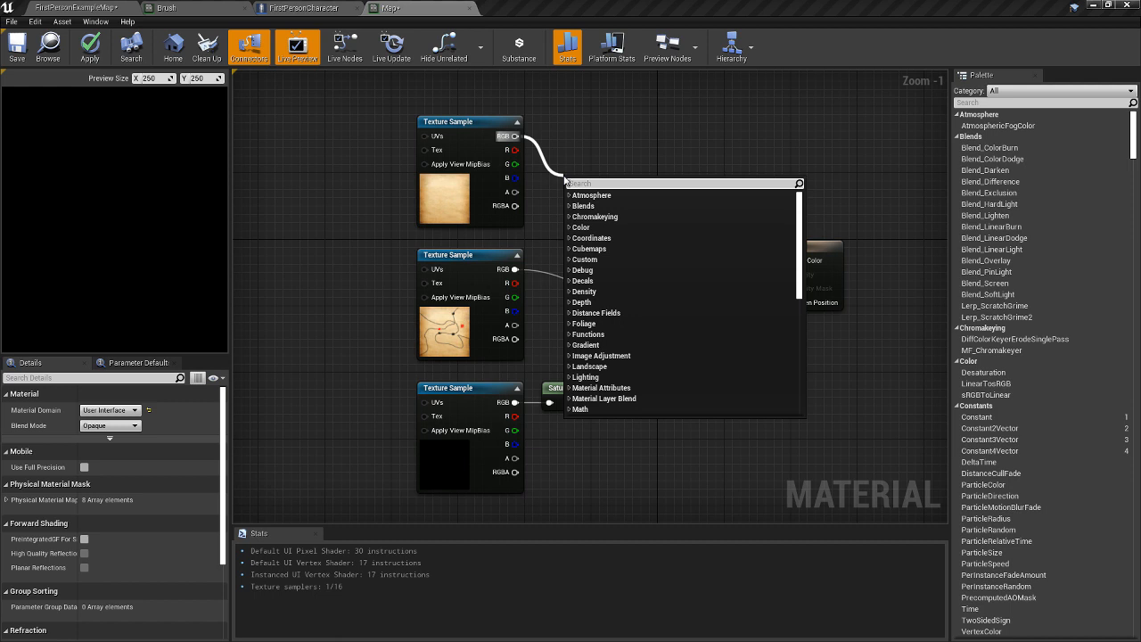
type("/")
key("Return")
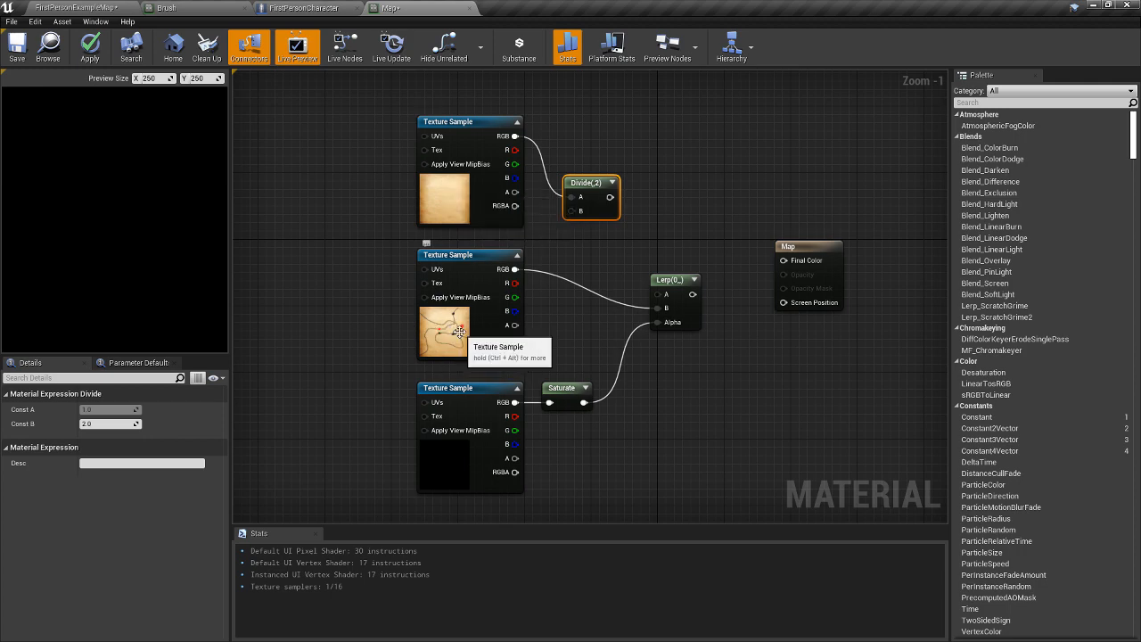
left_click_drag(610, 197, 784, 265)
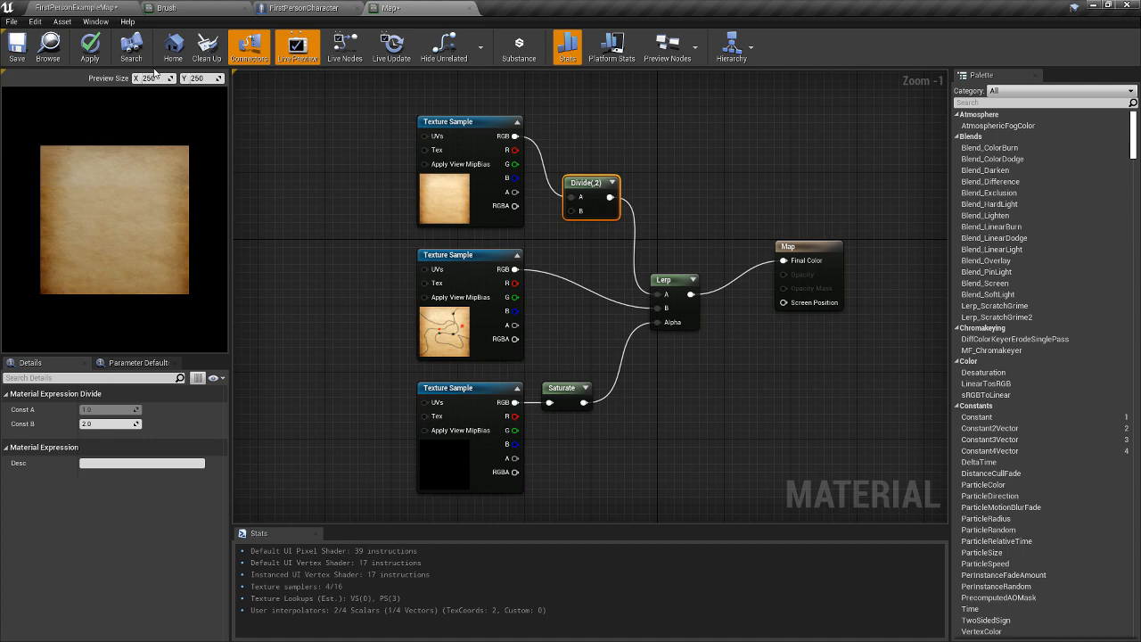
left_click(91, 42)
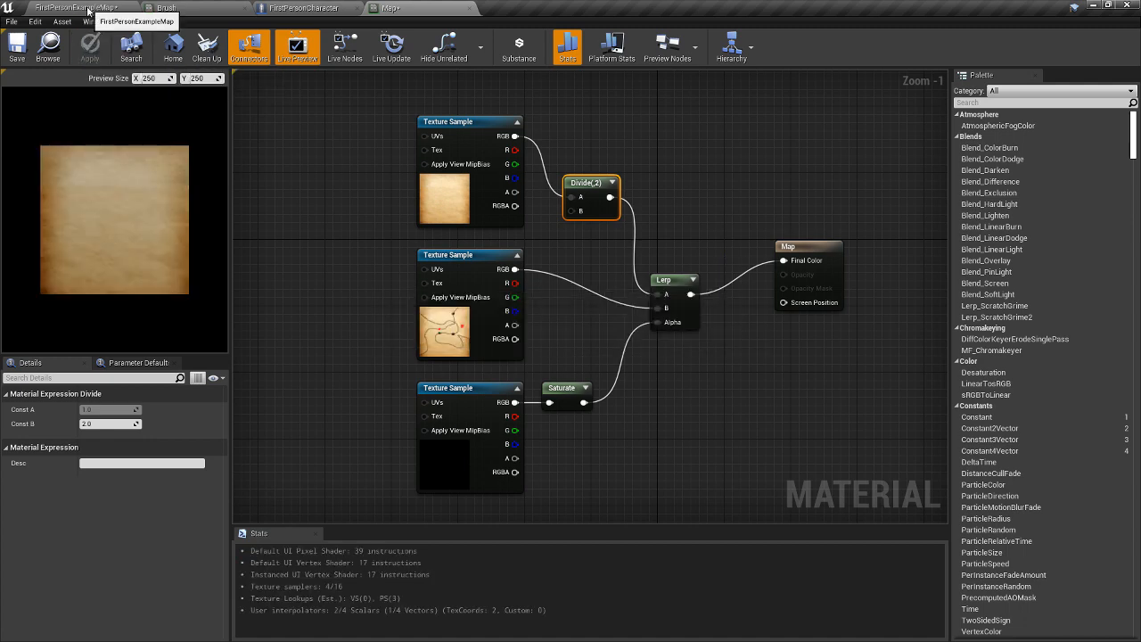
Open MainWidget from the MapMechanic folder and place an Image in the lower right part of its canvas.
left_click(87, 10)
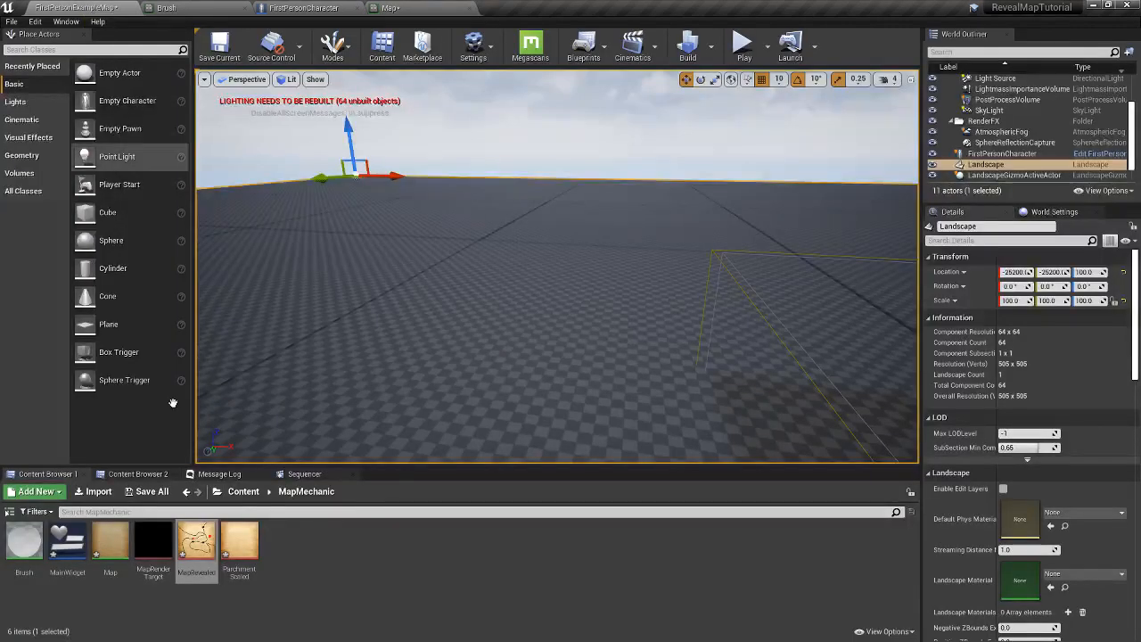
double_click(75, 546)
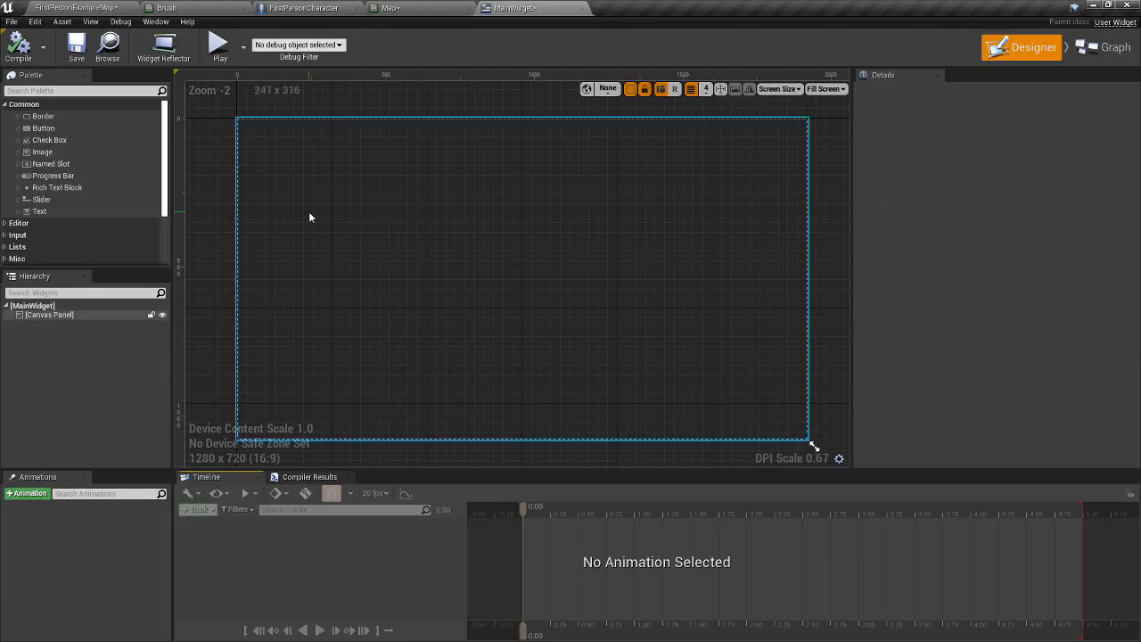
left_click_drag(49, 152, 665, 340)
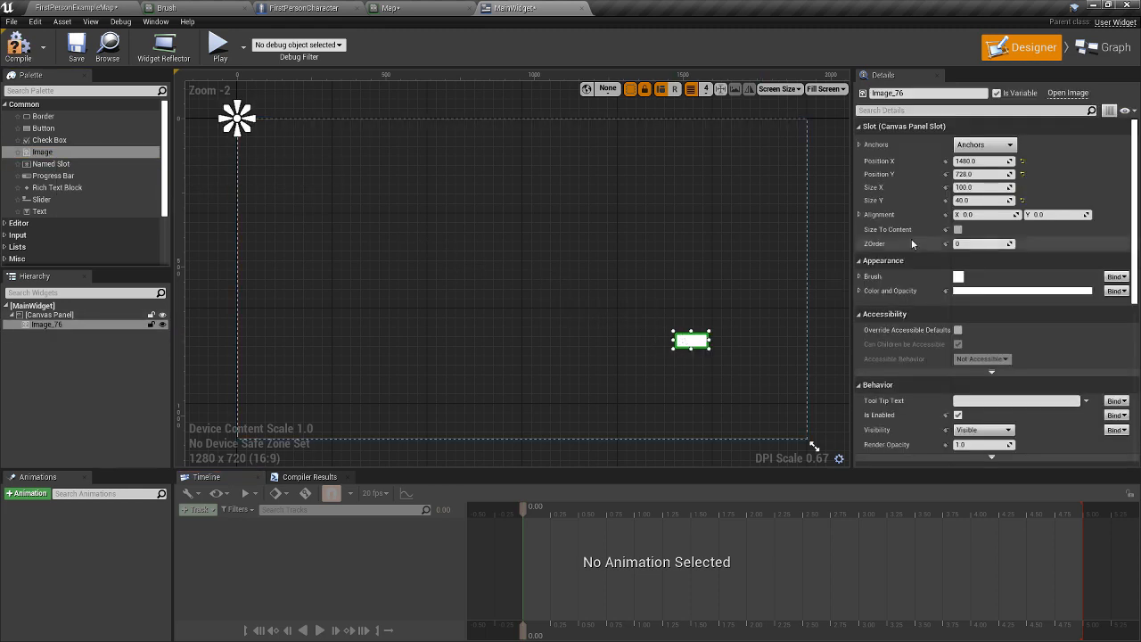
Set the image's size to 400 by 400 and reposition it inside the canvas's lower right corner, at about X 1396, Y 576.
left_click(974, 188)
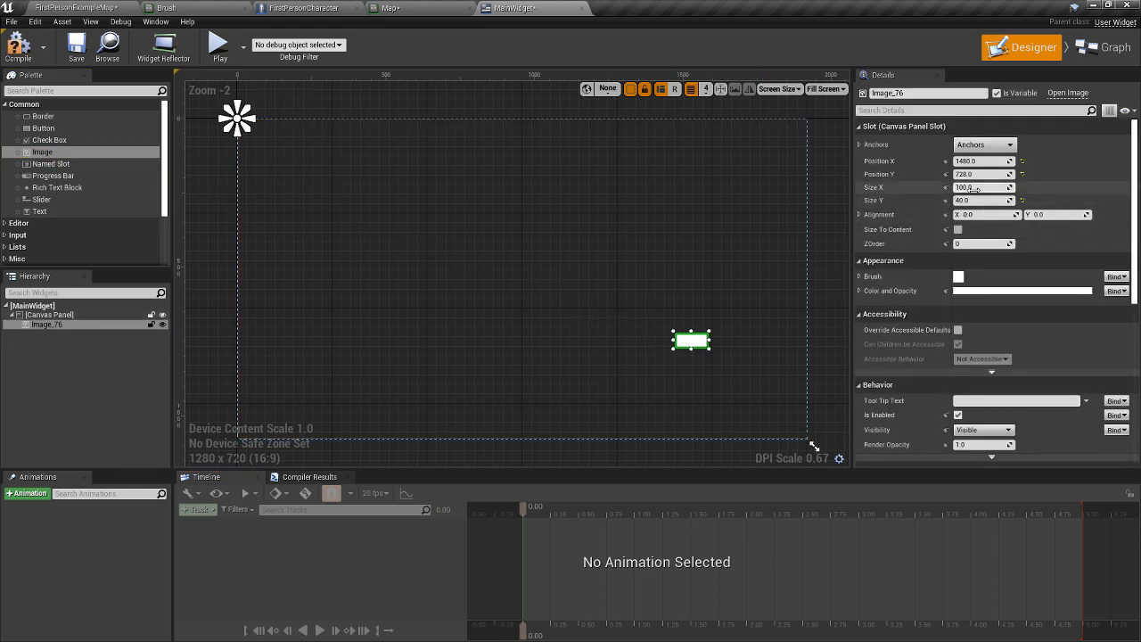
type("400")
key("Return")
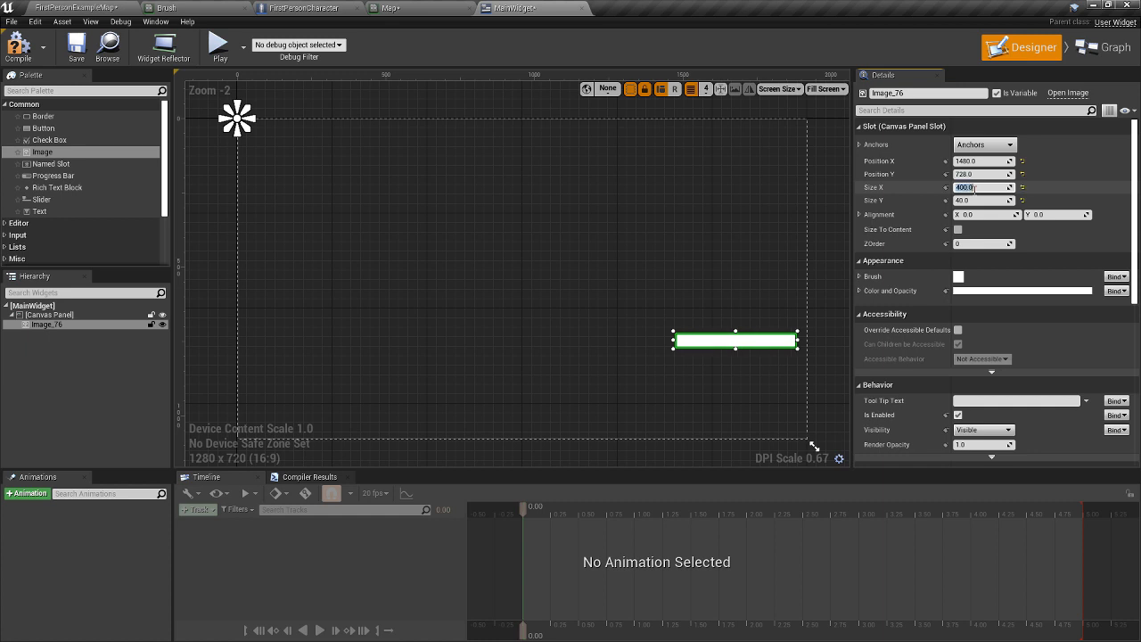
left_click(978, 200)
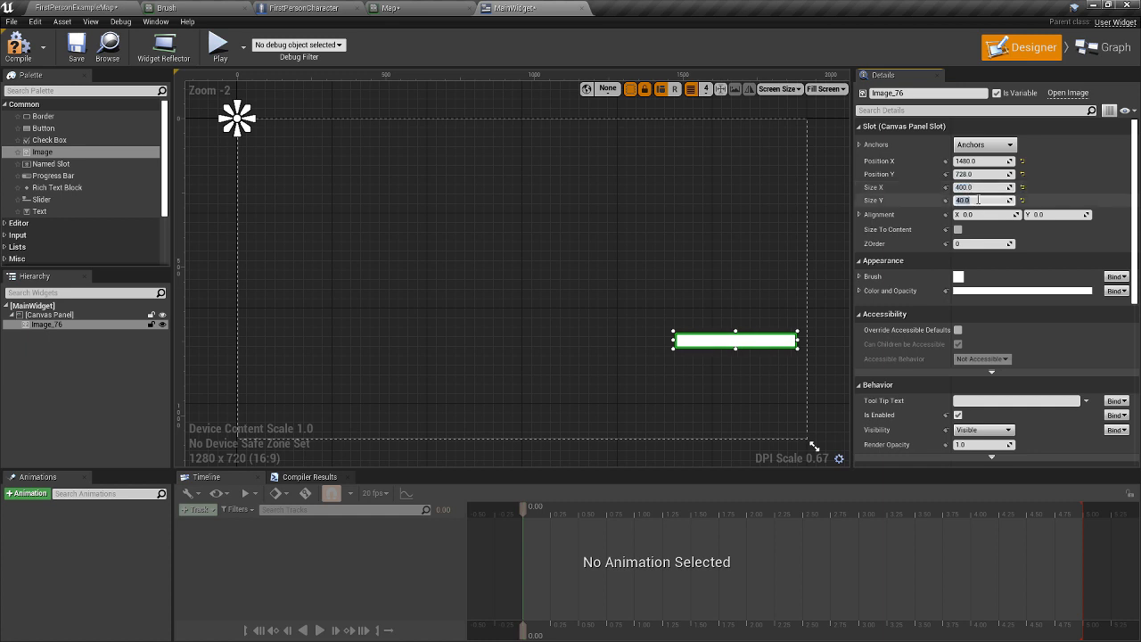
type("400")
key("Return")
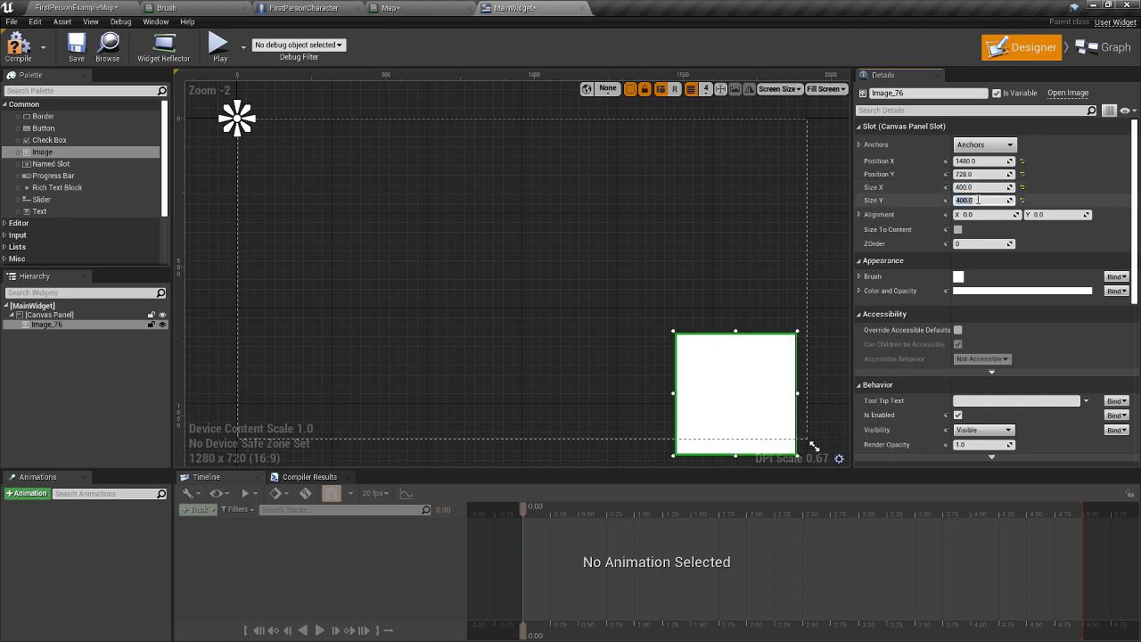
left_click_drag(752, 400, 724, 359)
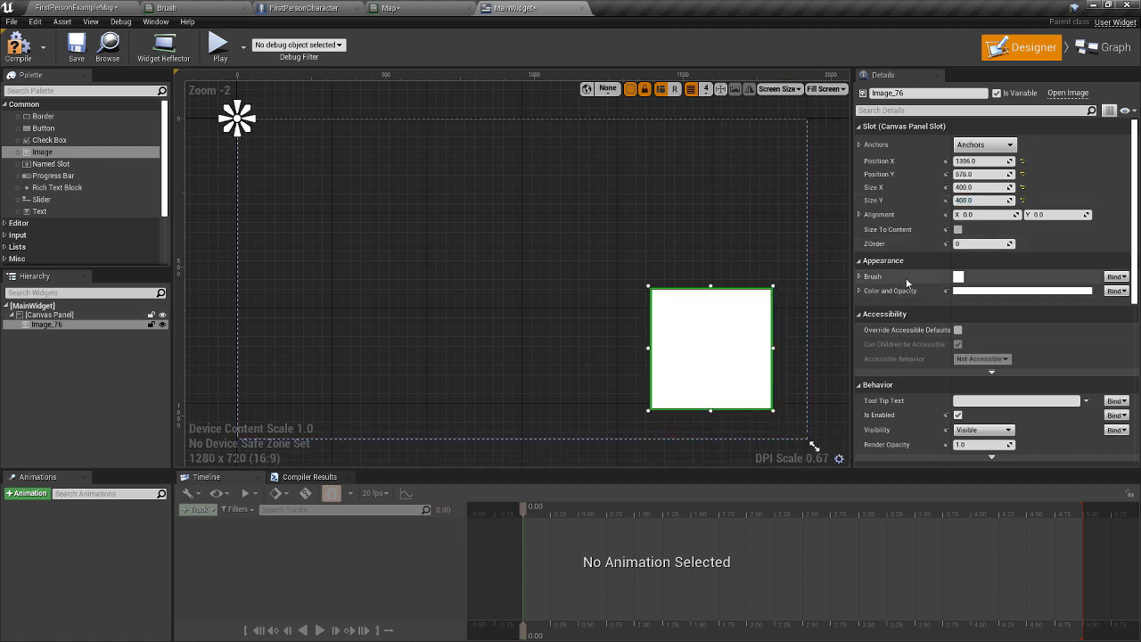
Set the image's brush to the Map material, then save and compile MainWidget.
left_click(860, 277)
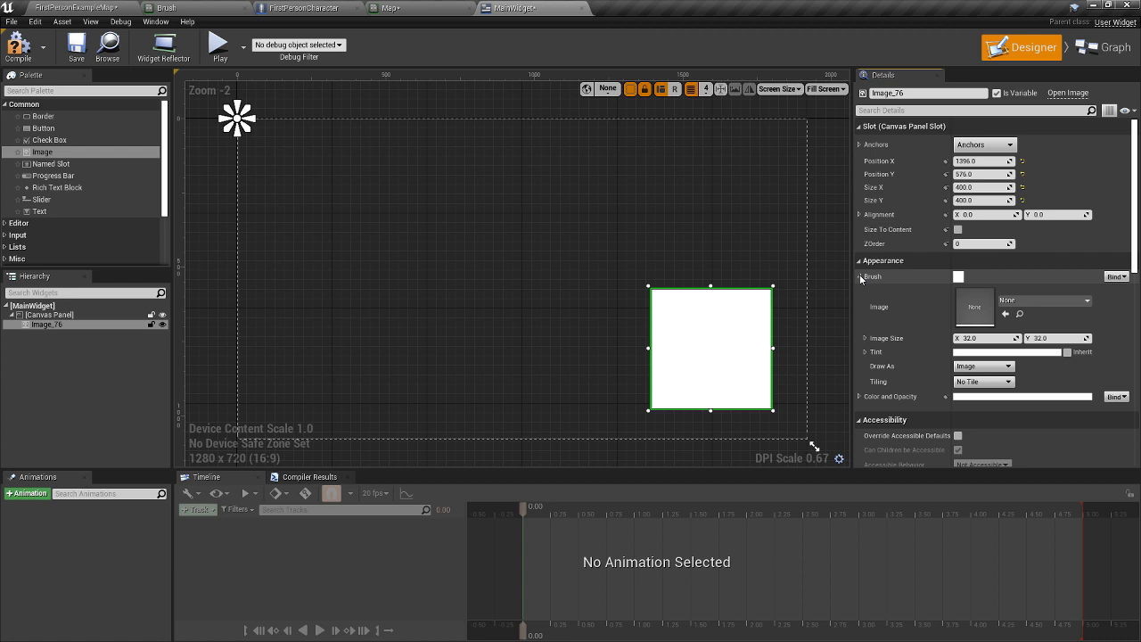
left_click(1025, 301)
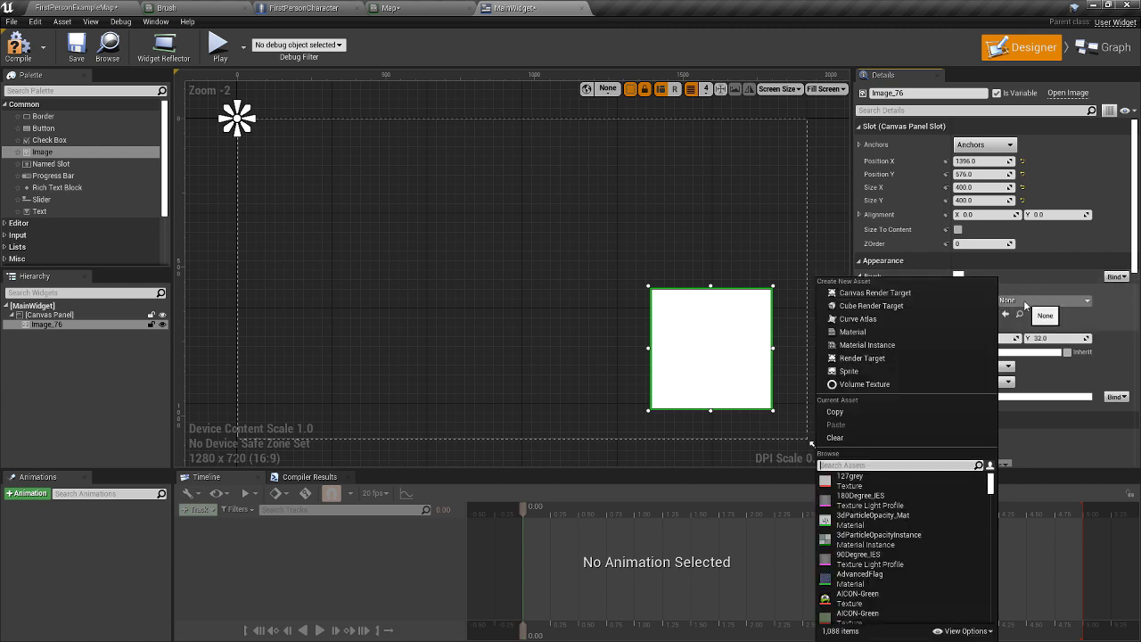
type("map")
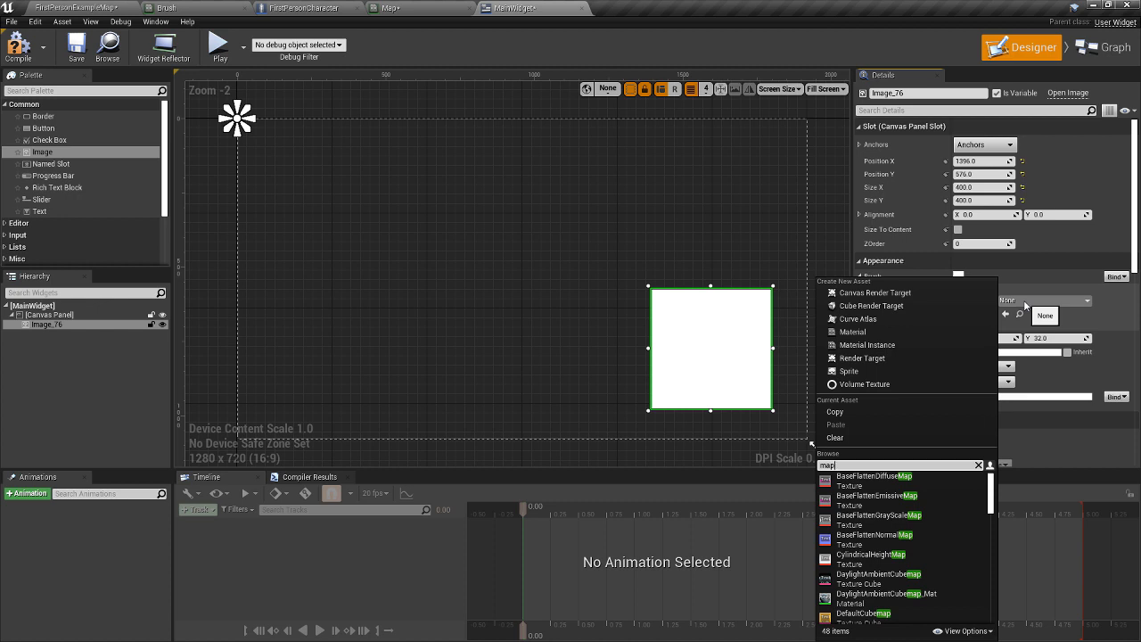
scroll(923, 535, "down", 3)
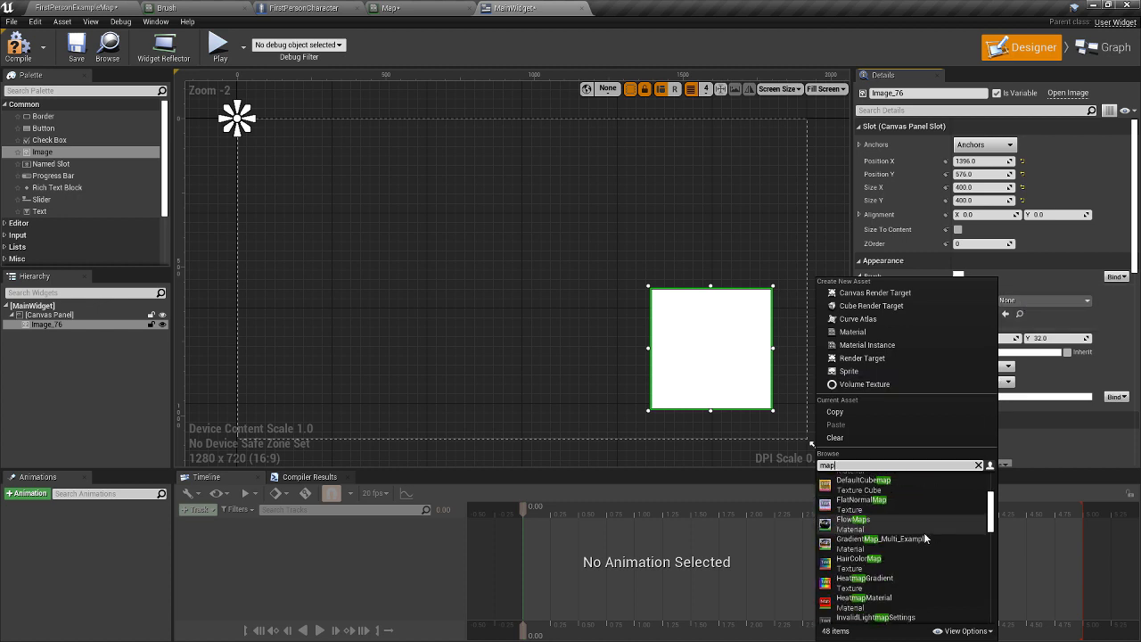
scroll(923, 532, "down", 5)
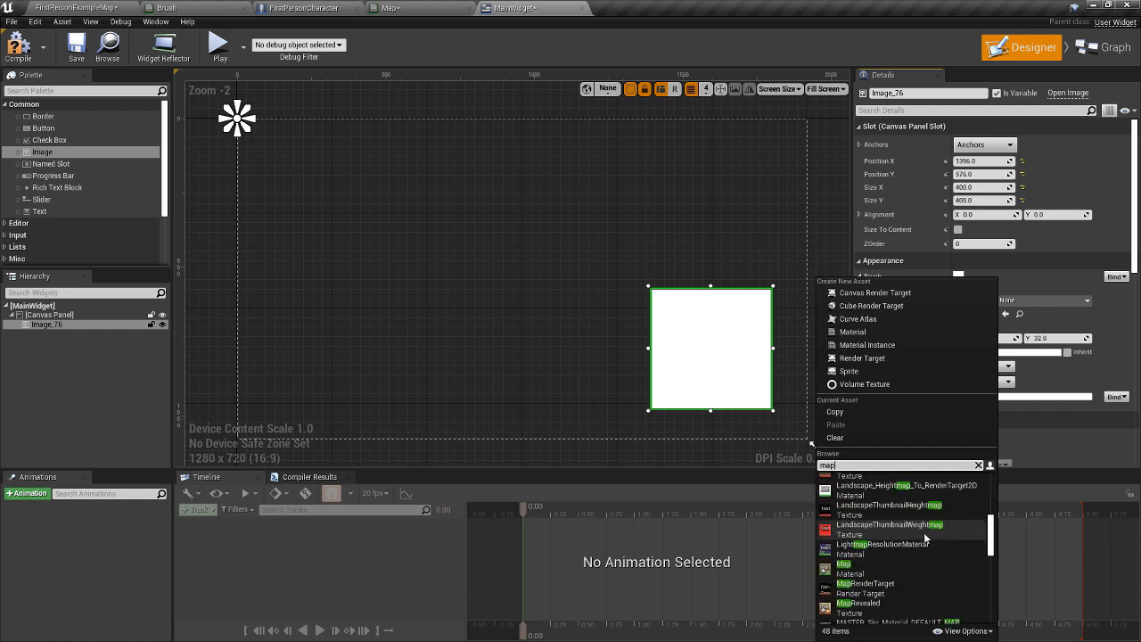
left_click(878, 565)
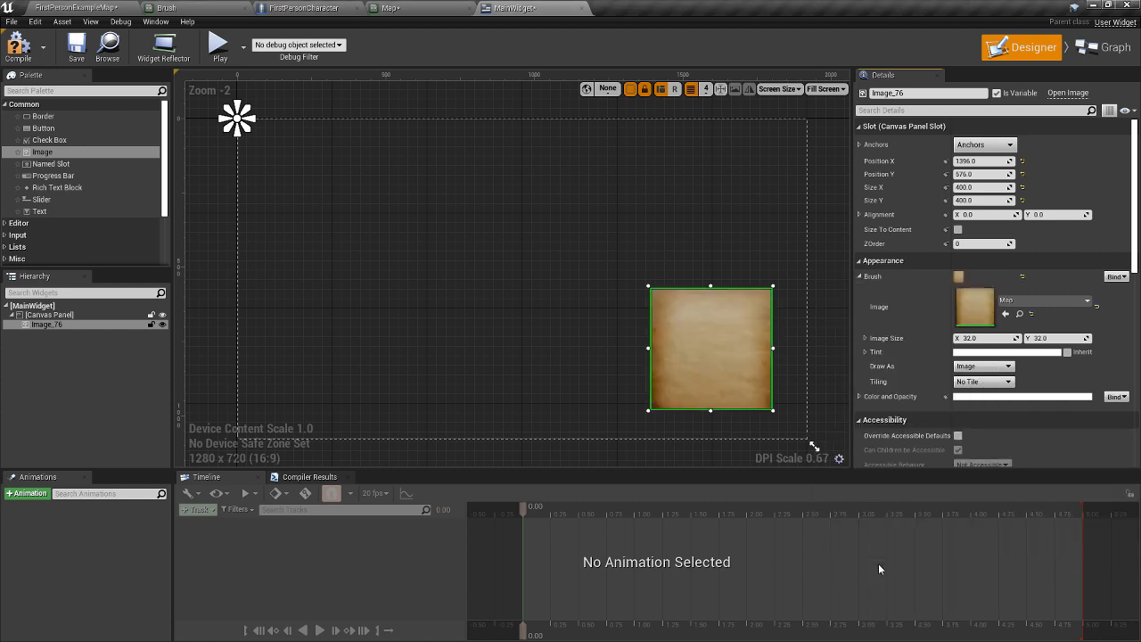
left_click(68, 39)
left_click(17, 47)
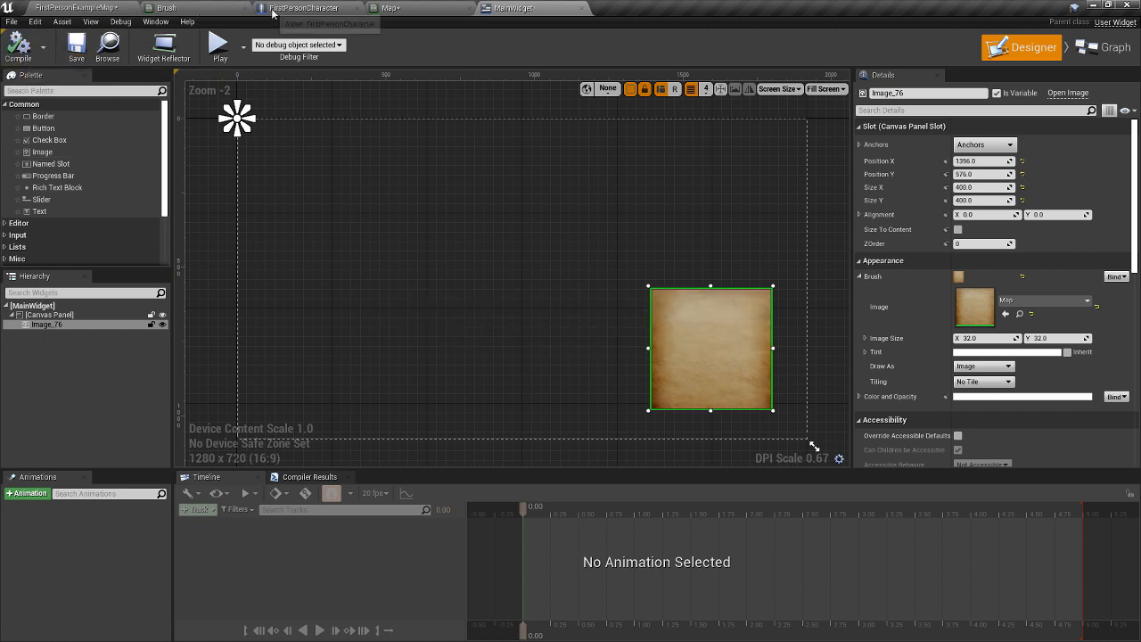
Switch to the FirstPersonCharacter event graph and locate its existing Event BeginPlay node.
left_click(301, 8)
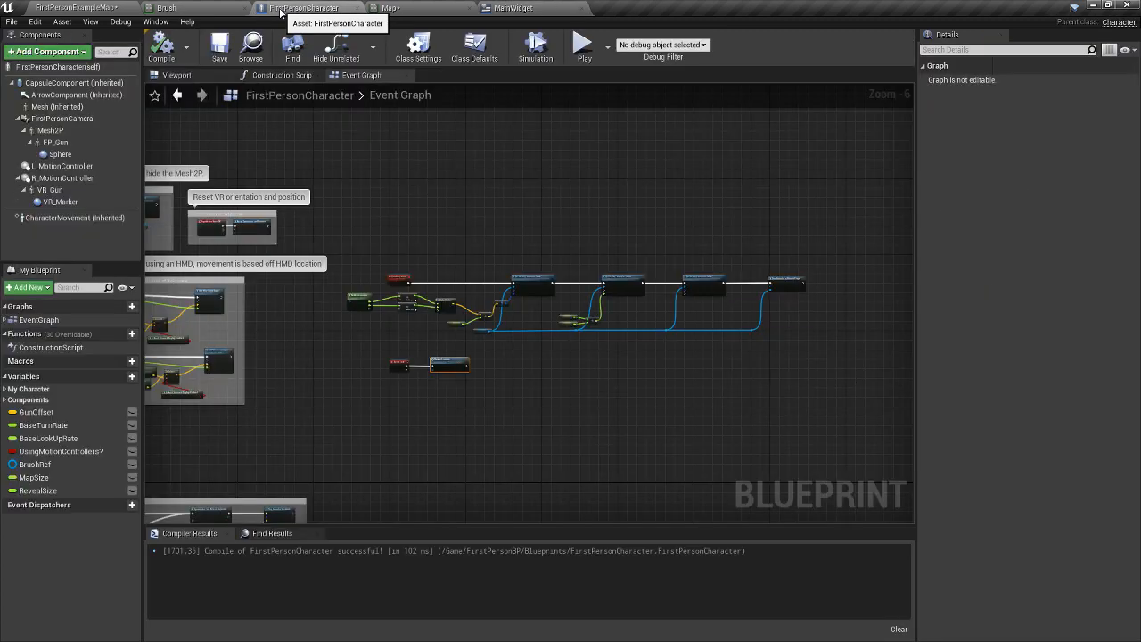
right_click_drag(343, 185, 464, 234)
scroll(482, 236, "up", 2)
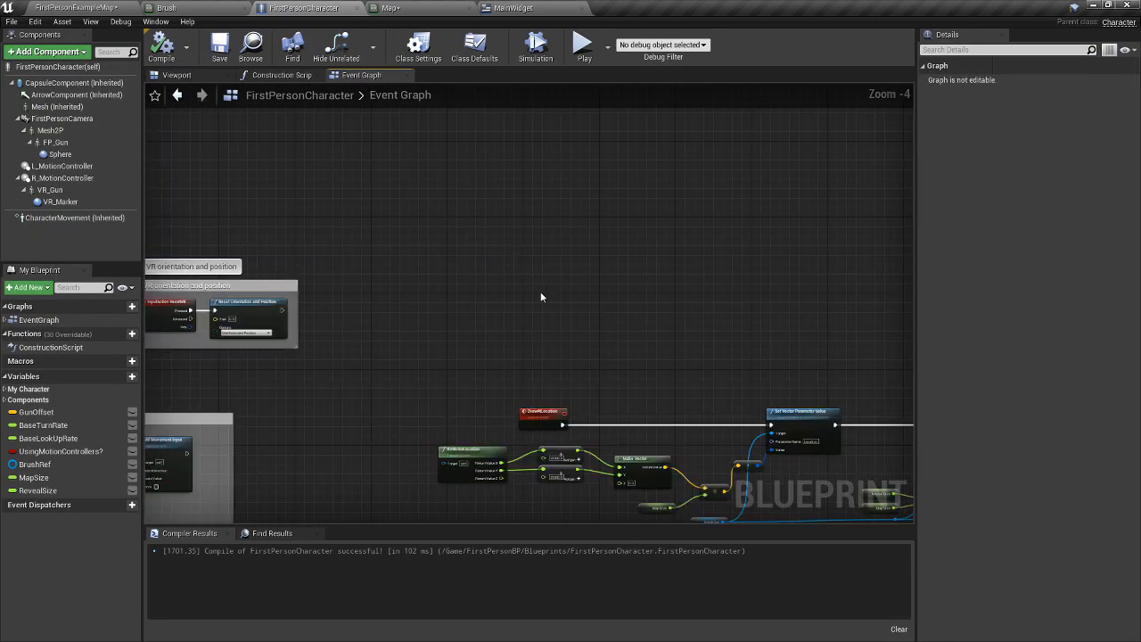
right_click(540, 291)
type("event")
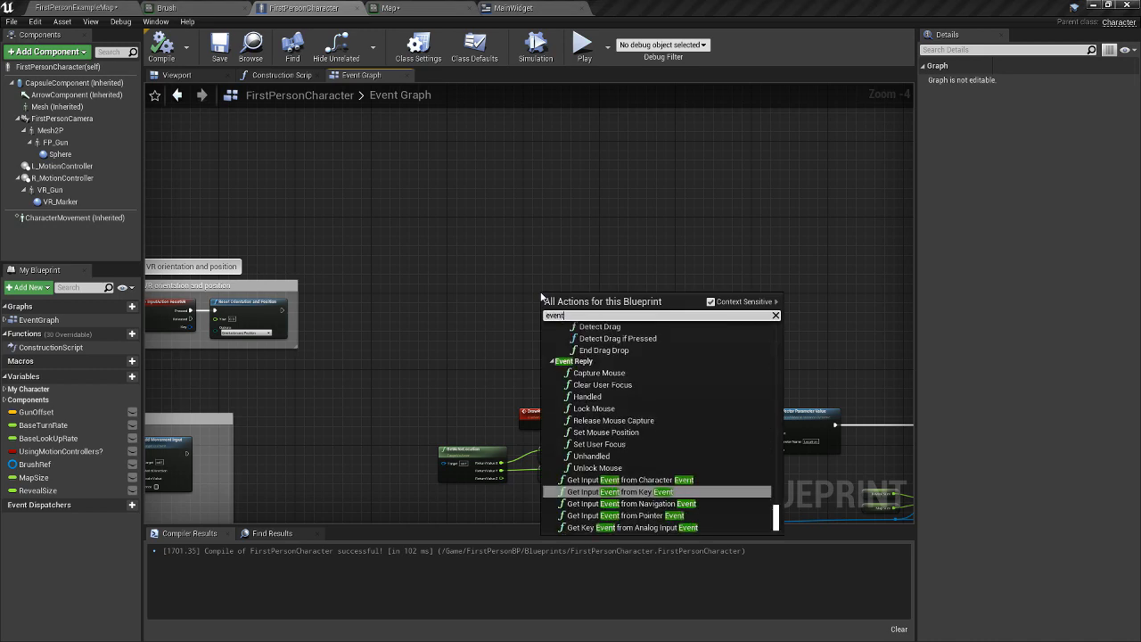
type("be")
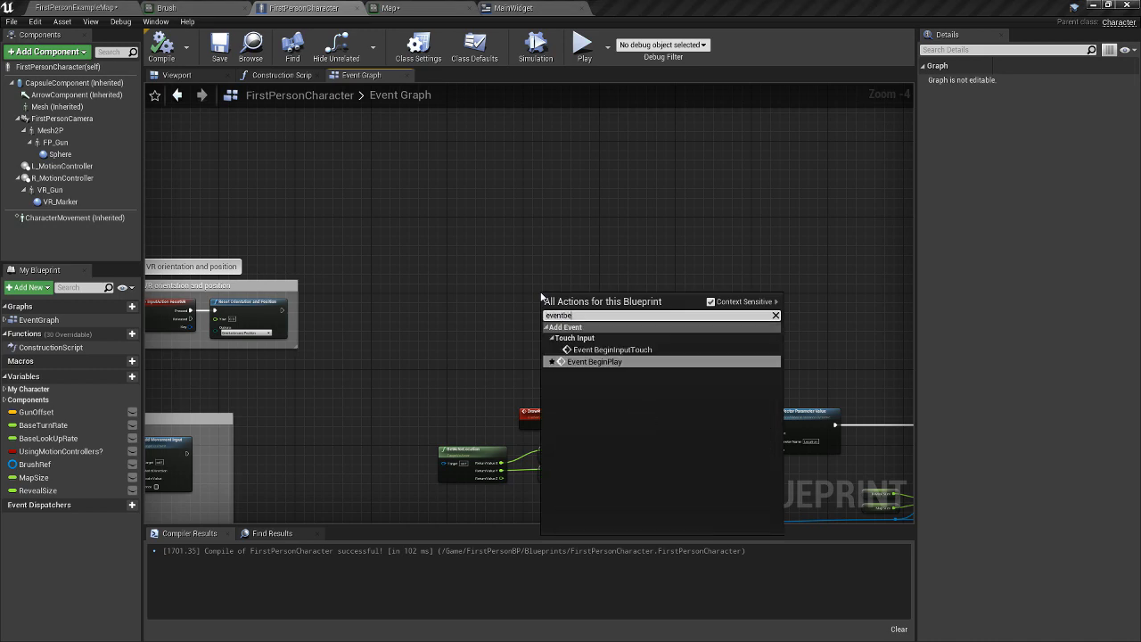
key("Return")
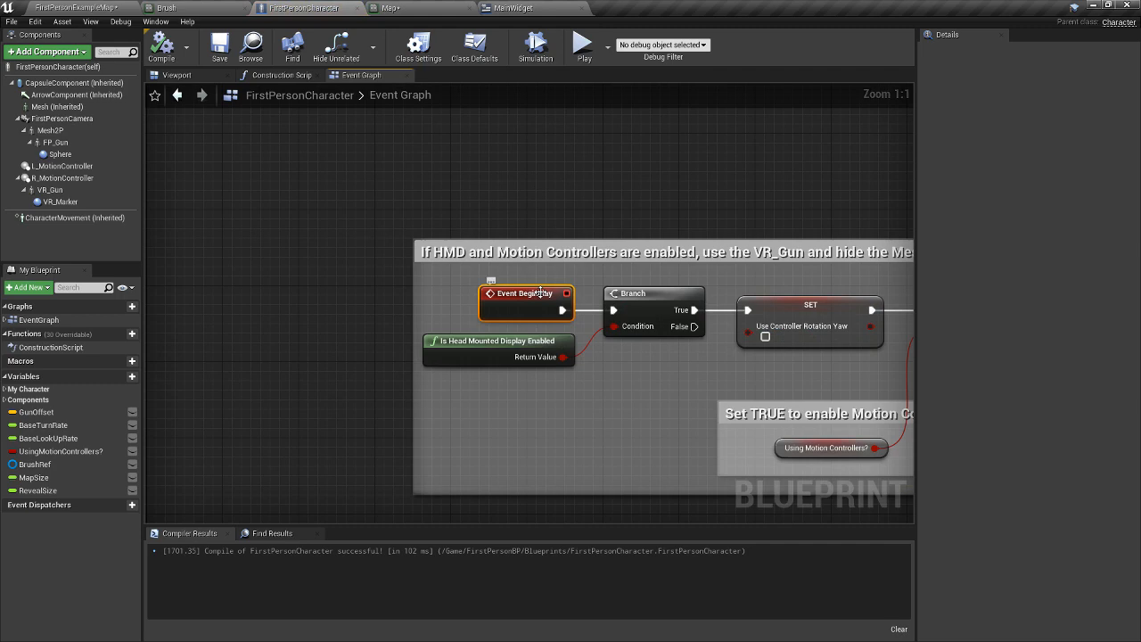
Detach Event BeginPlay from the Branch node and move it out of the HMD setup group, near the DrawAtLocation event.
scroll(540, 294, "down", 3)
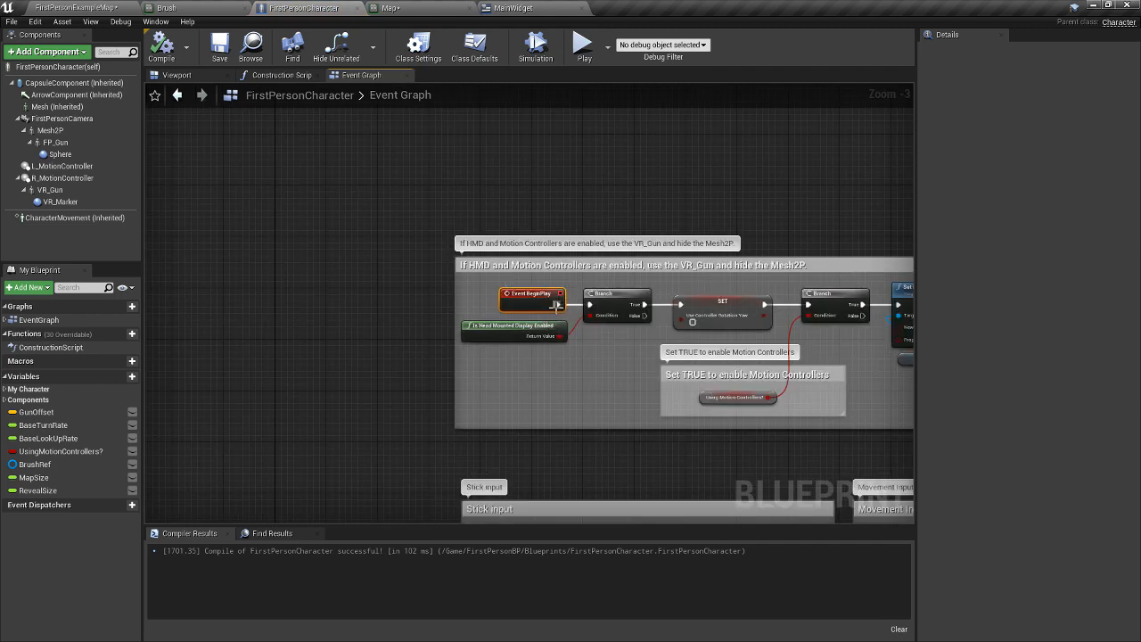
left_click_drag(525, 306, 659, 158)
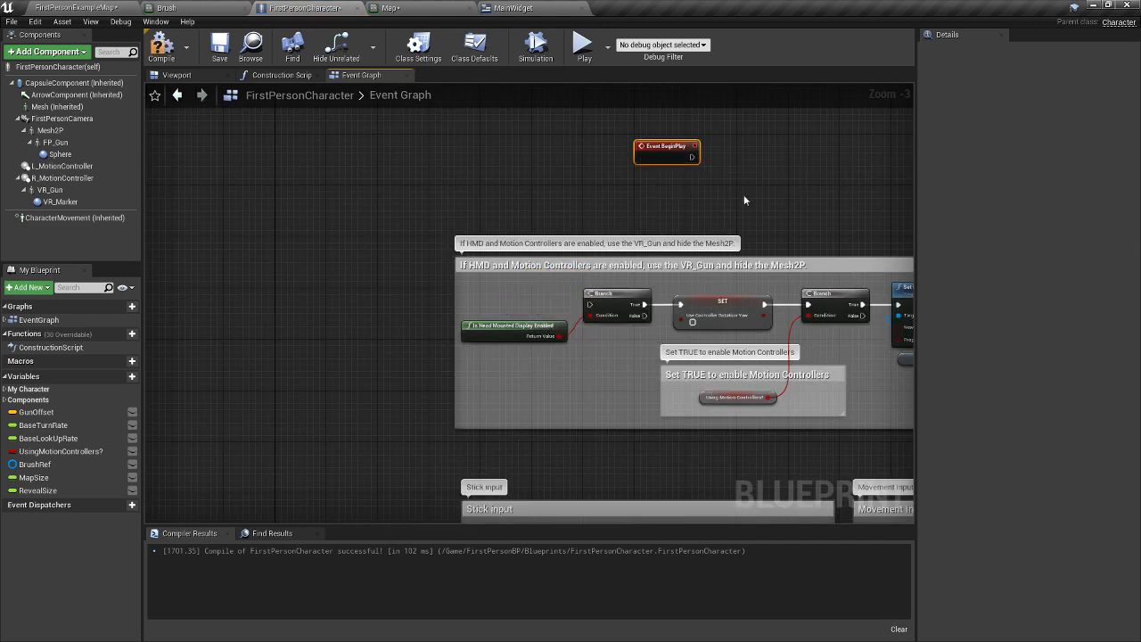
right_click_drag(744, 194, 426, 308)
scroll(425, 307, "down", 4)
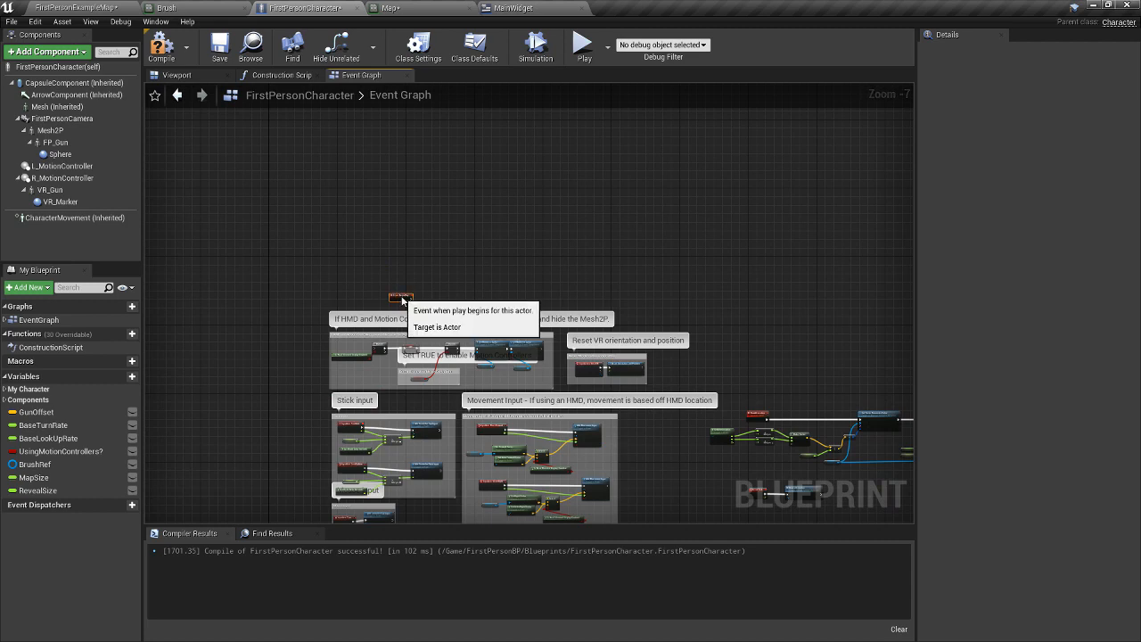
left_click_drag(402, 302, 785, 335)
Delete the HMD and motion controller setup and VR orientation reset groups, and place Event BeginPlay above DrawAtLocation.
left_click_drag(300, 276, 654, 385)
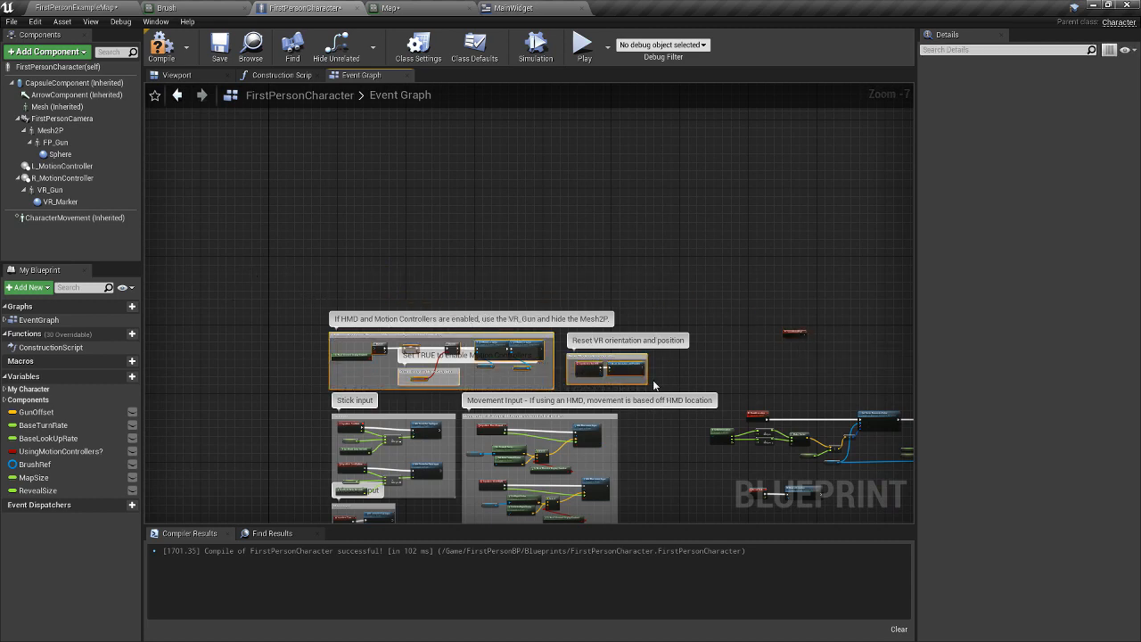
key("Delete")
right_click_drag(644, 372, 528, 319)
scroll(495, 268, "up", 4)
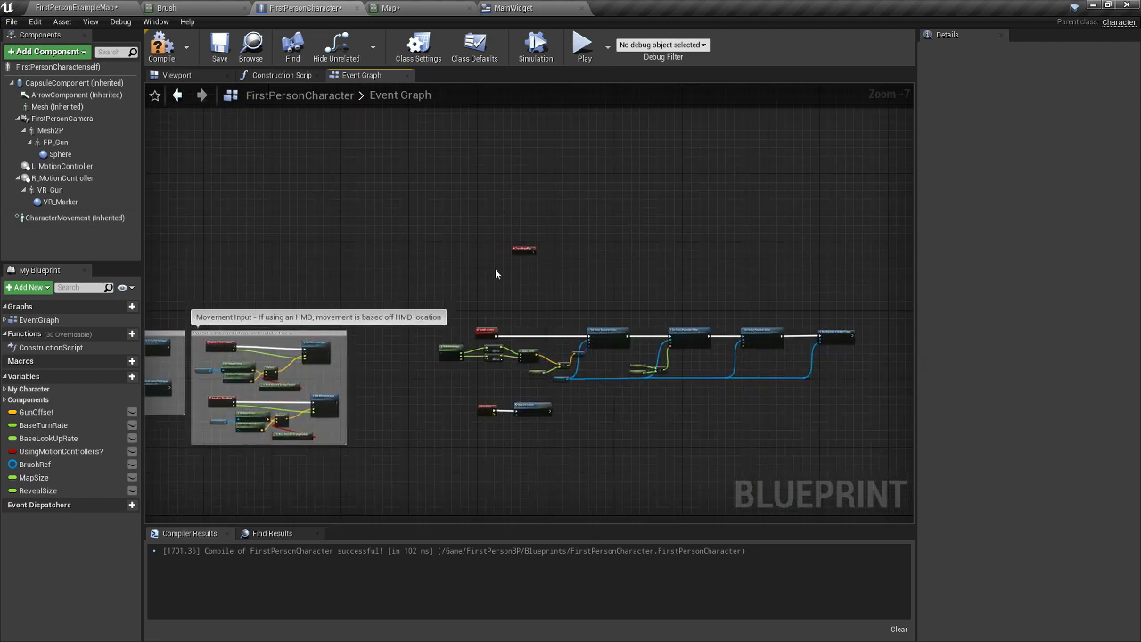
left_click_drag(563, 234, 505, 312)
Add a Clear Render Target 2D node and connect Event BeginPlay's execution output to it.
right_click(617, 300)
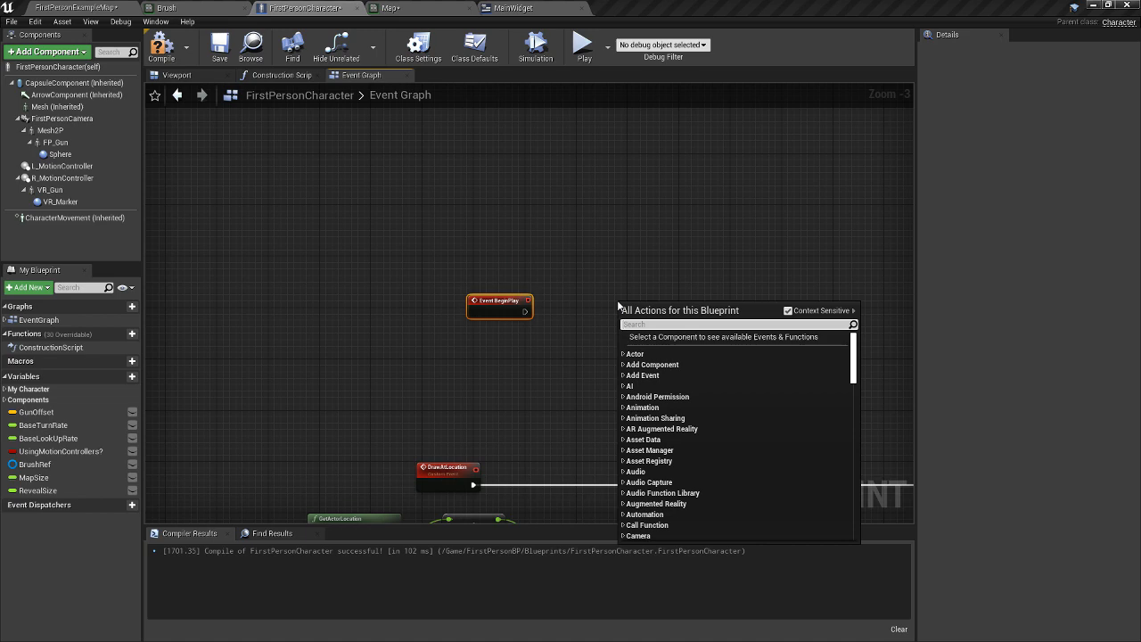
type("clear")
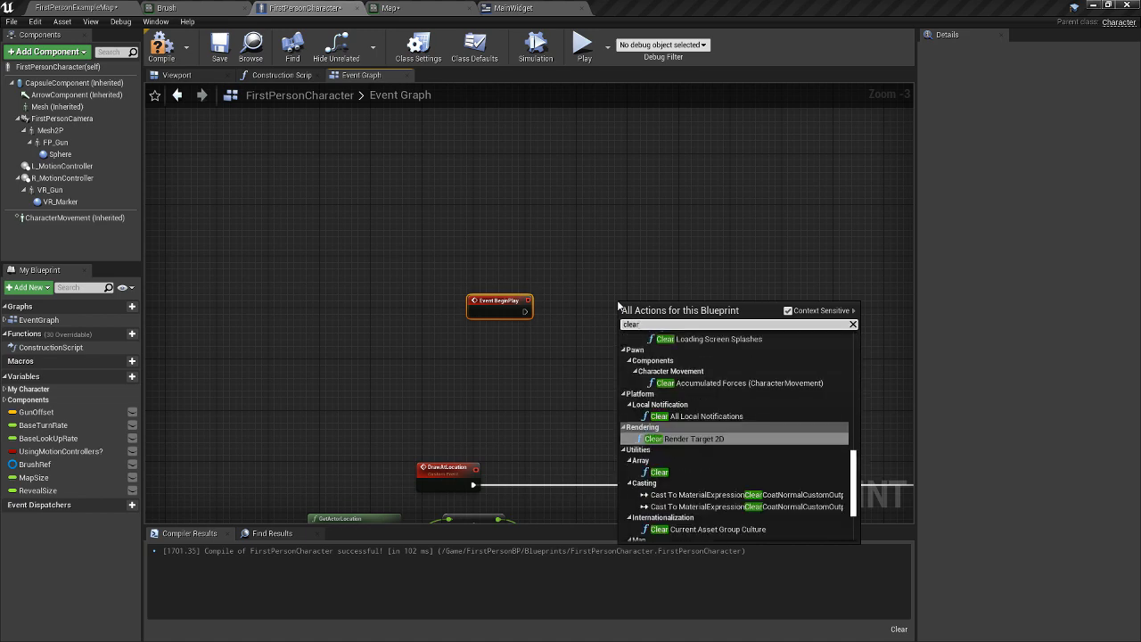
key("Return")
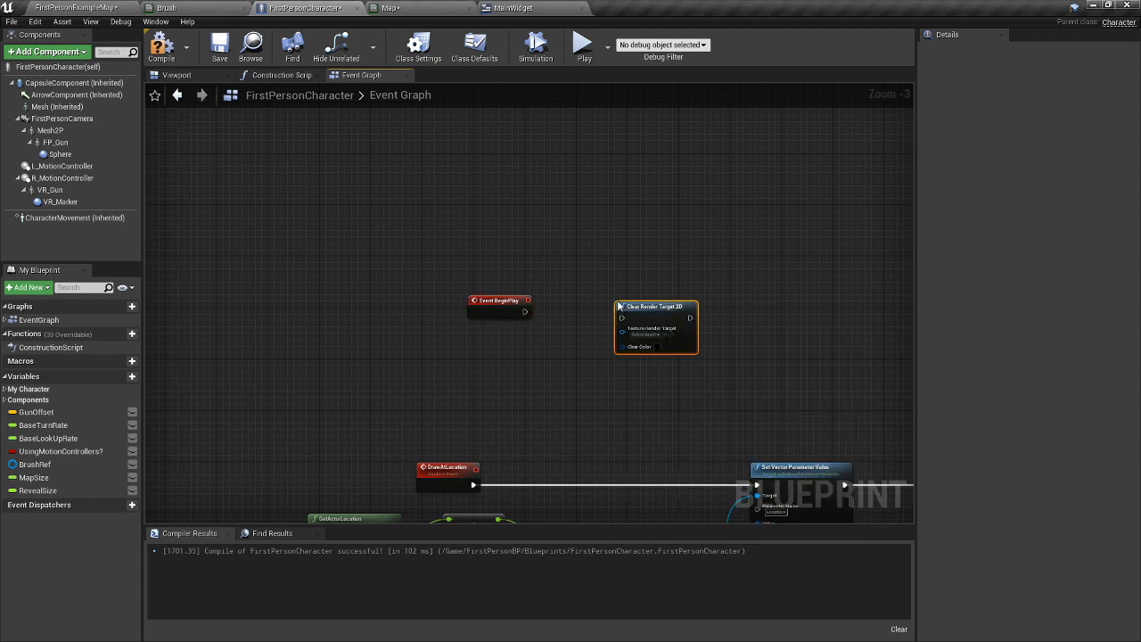
scroll(618, 306, "up", 1)
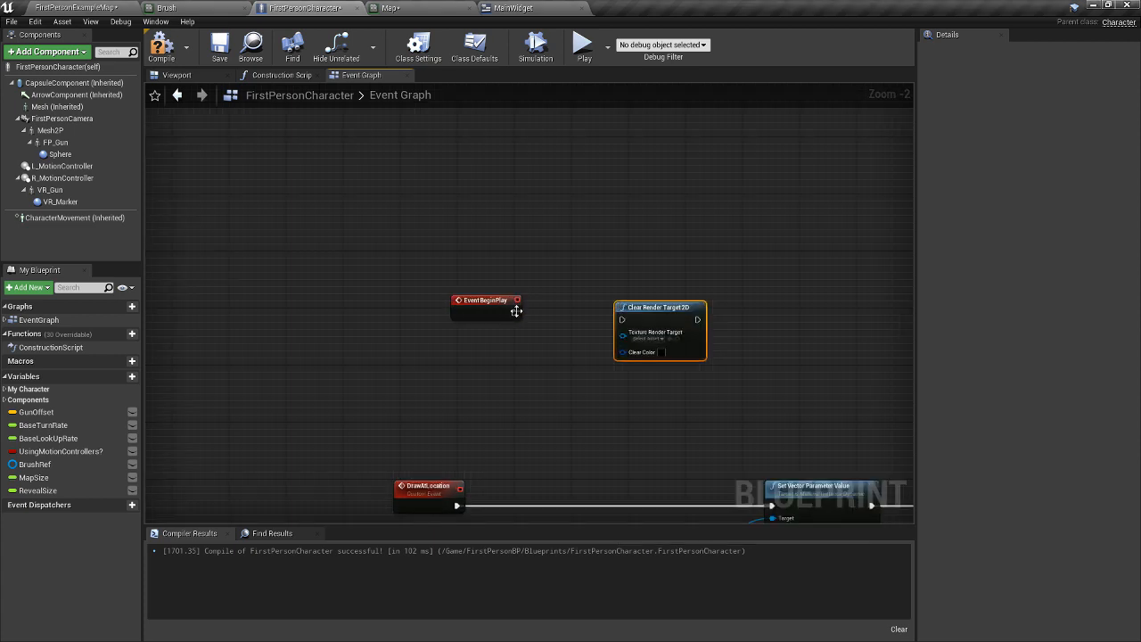
left_click_drag(513, 312, 633, 313)
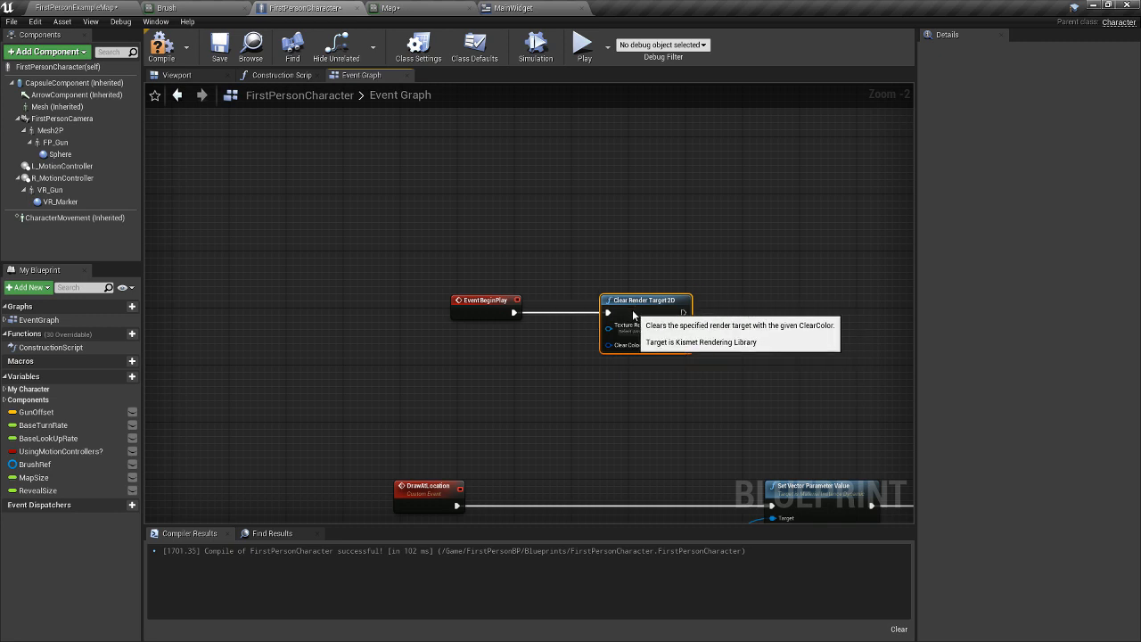
Set Clear Render Target 2D's texture render target to MapRenderTarget, then compile and save the blueprint.
scroll(642, 327, "up", 2)
left_click(647, 331)
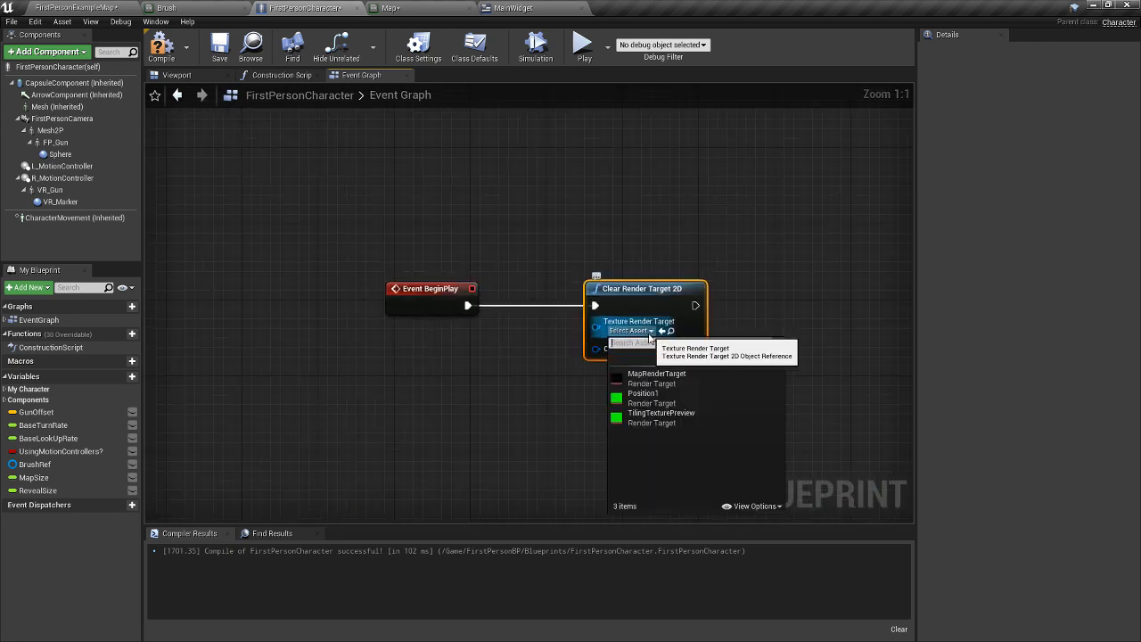
left_click(683, 373)
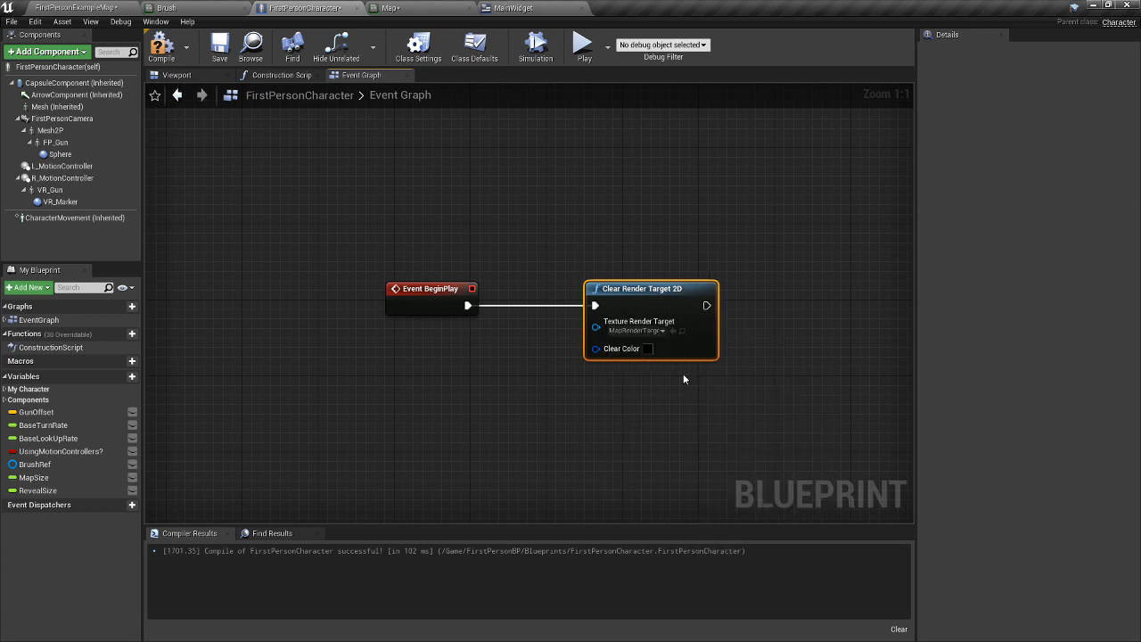
scroll(693, 381, "down", 3)
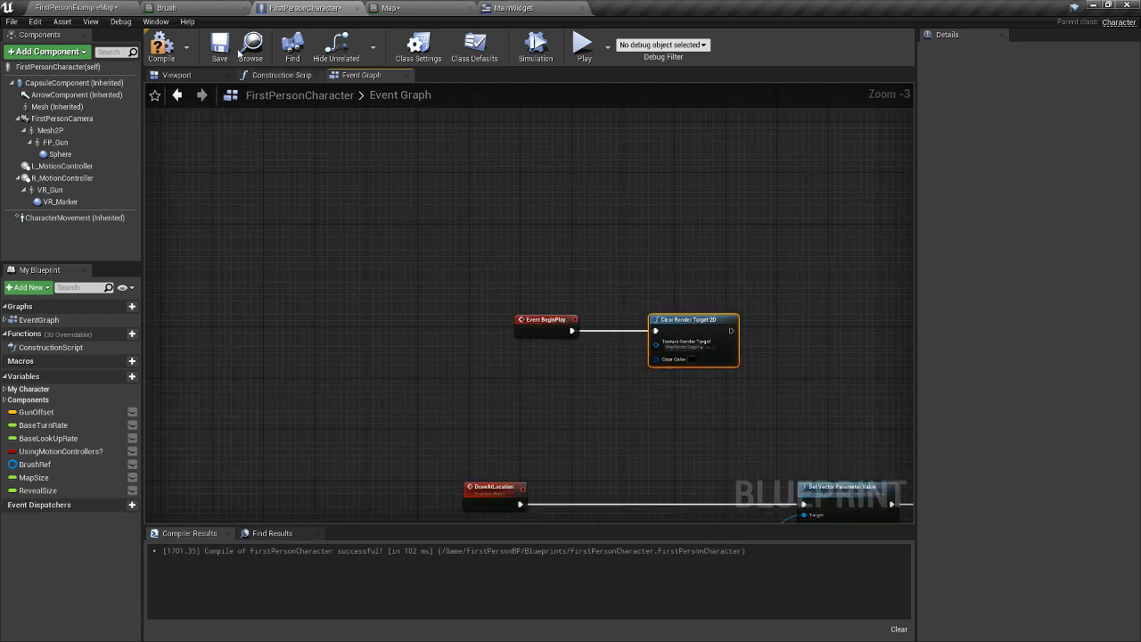
left_click(163, 47)
right_click_drag(493, 310, 352, 190)
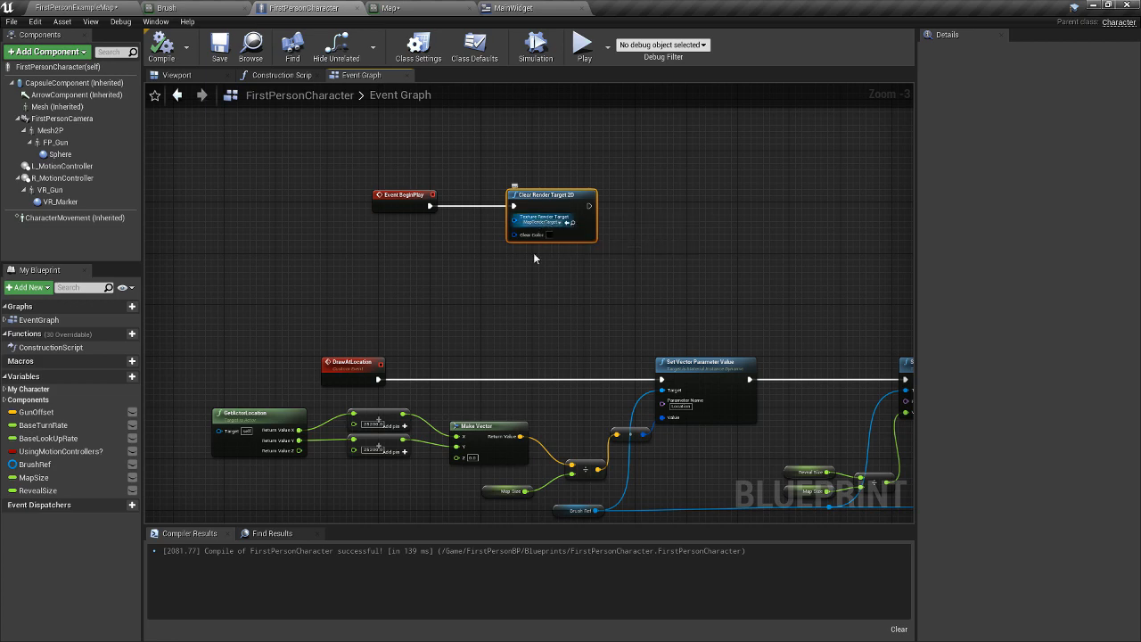
right_click_drag(480, 323, 484, 346)
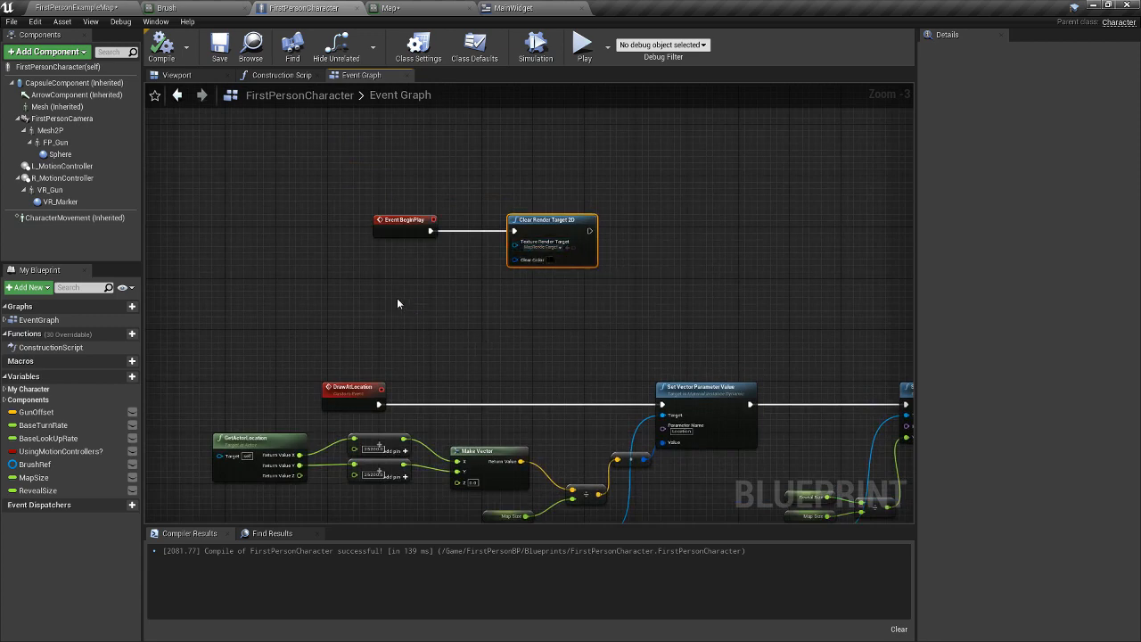
right_click_drag(245, 161, 254, 193)
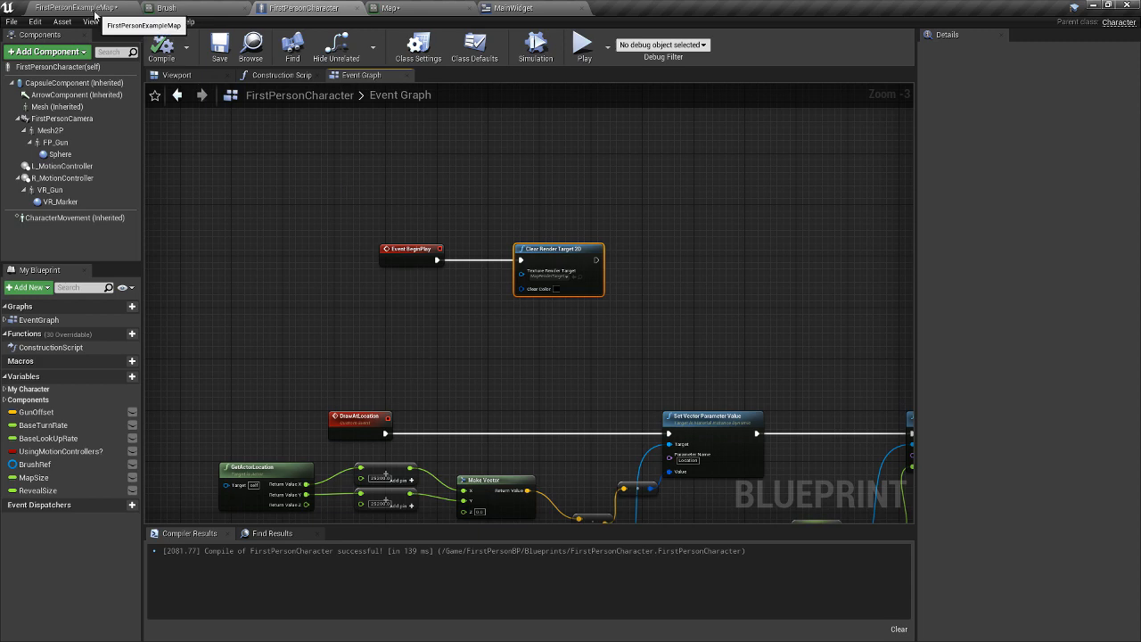
Add a Create Widget node of class MainWidget and run it after Clear Render Target 2D.
right_click_drag(240, 205, 135, 227)
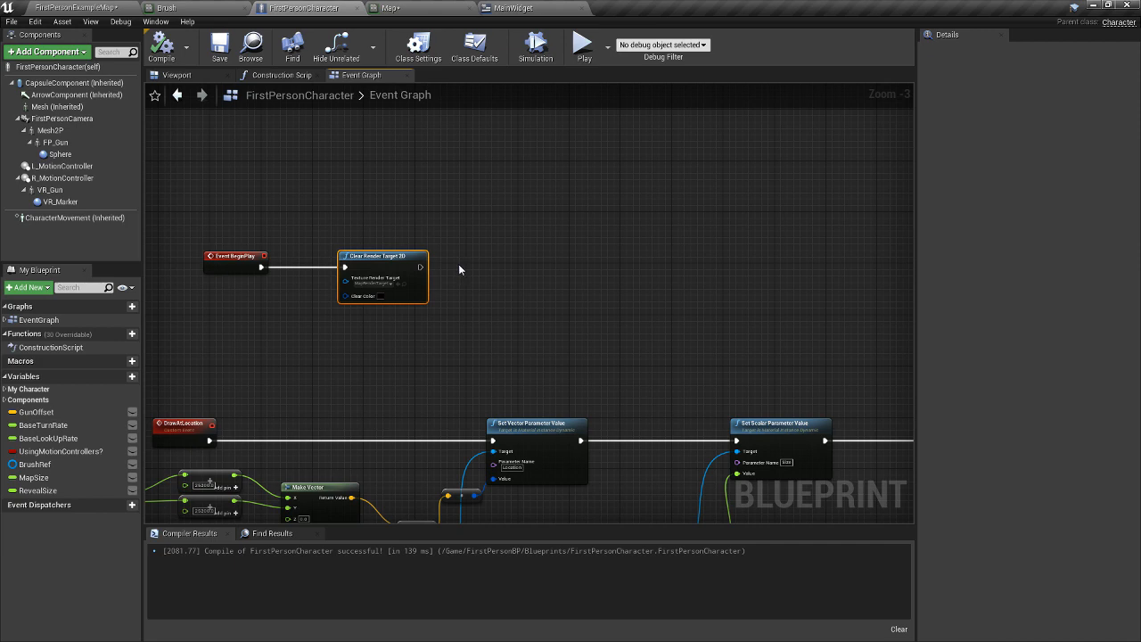
right_click(459, 266)
type("crea")
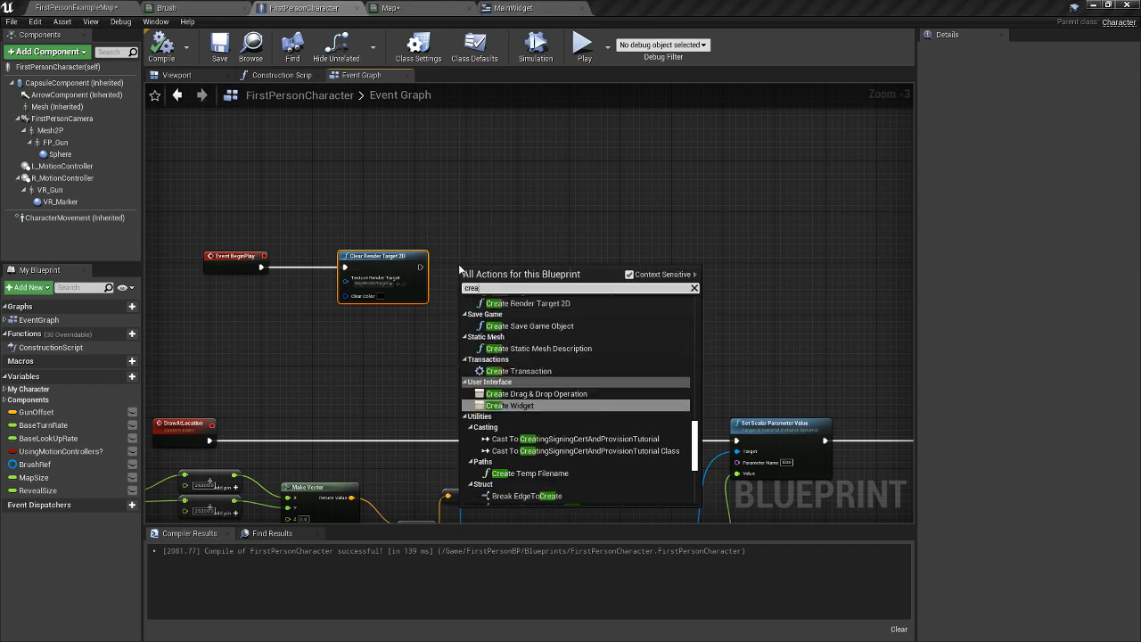
type("te")
key("Return")
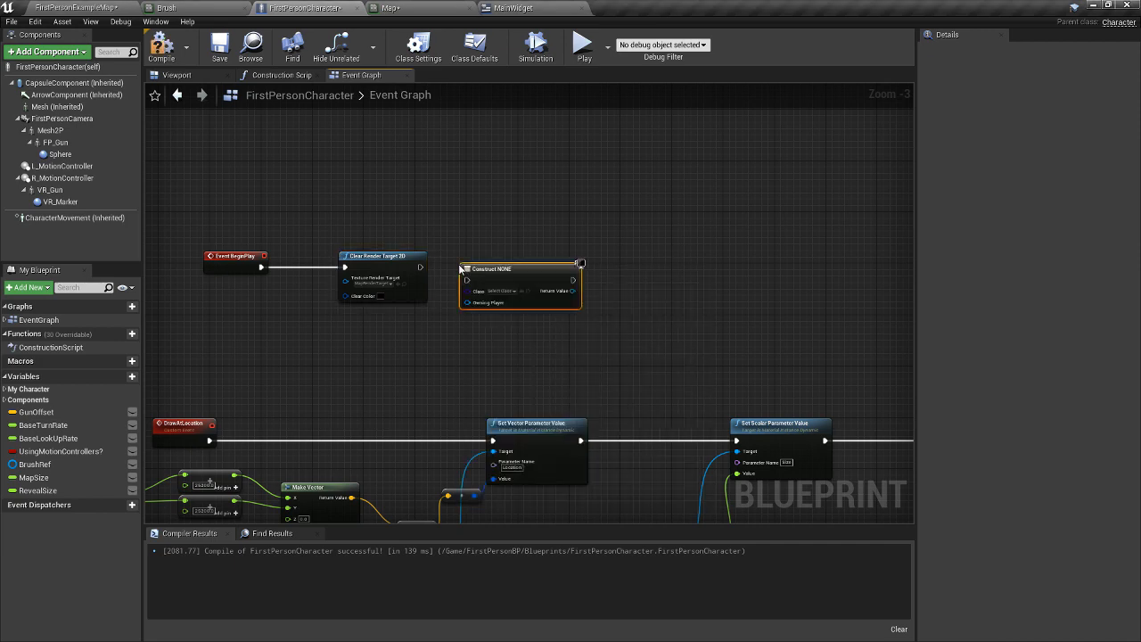
left_click(512, 291)
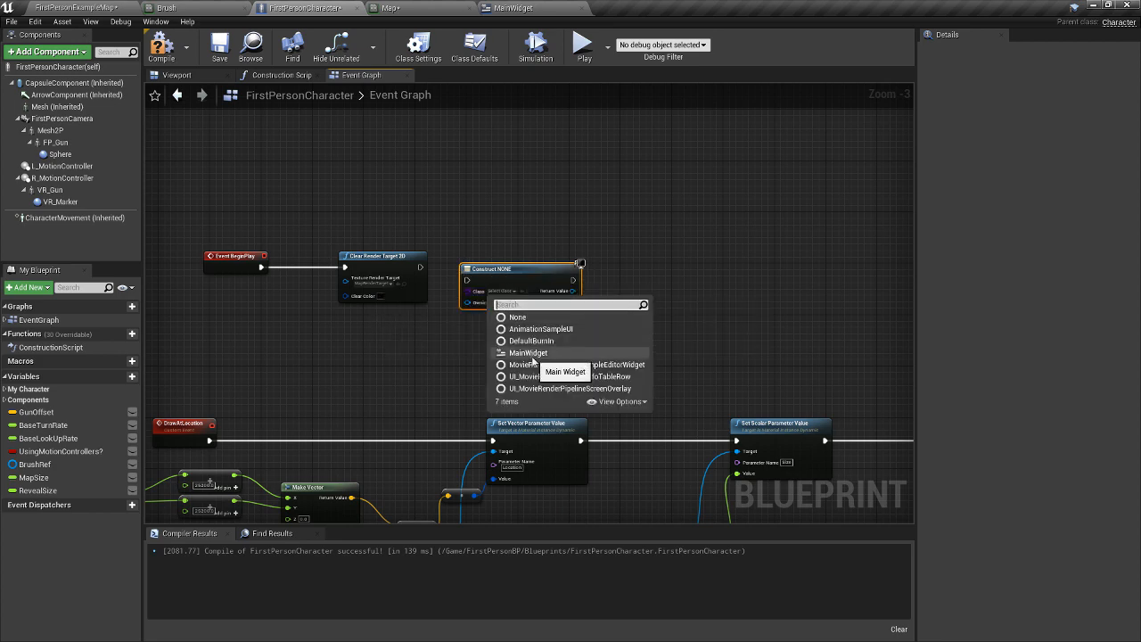
left_click(531, 352)
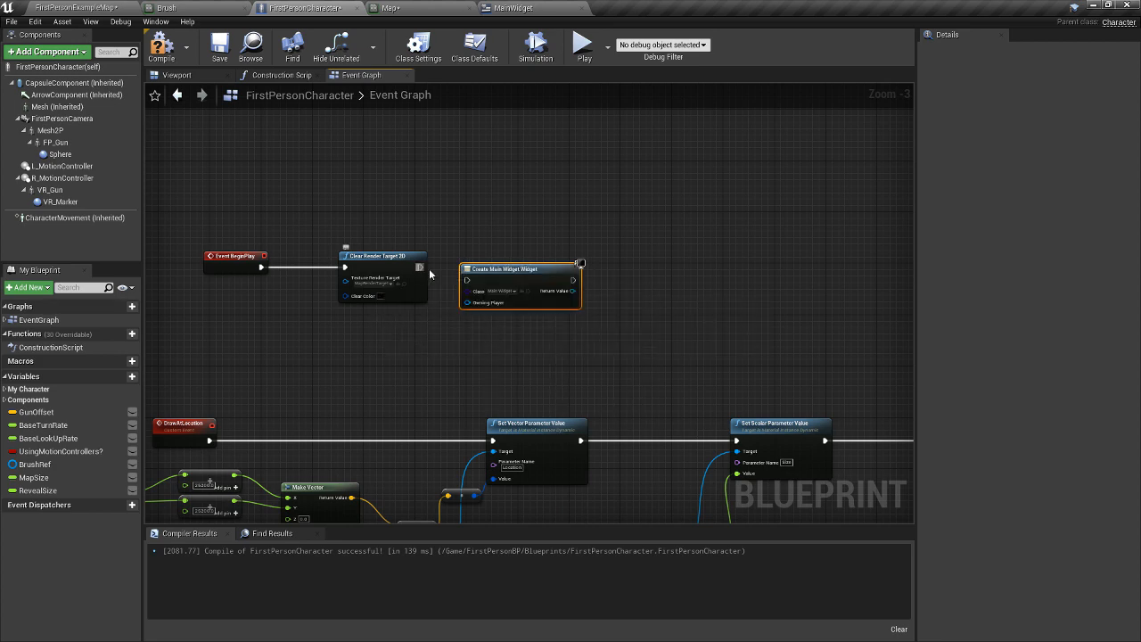
left_click_drag(420, 267, 582, 268)
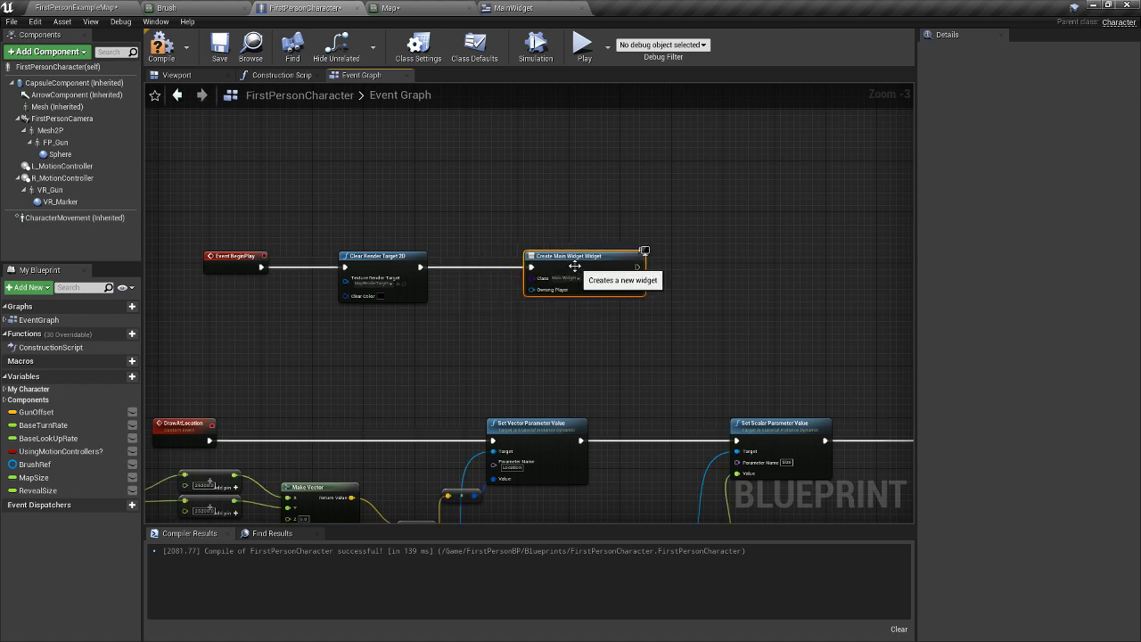
Add a Get Player Controller node and connect its return value to the Create Widget node's Owning Player input.
right_click(387, 320)
type("getplayercon")
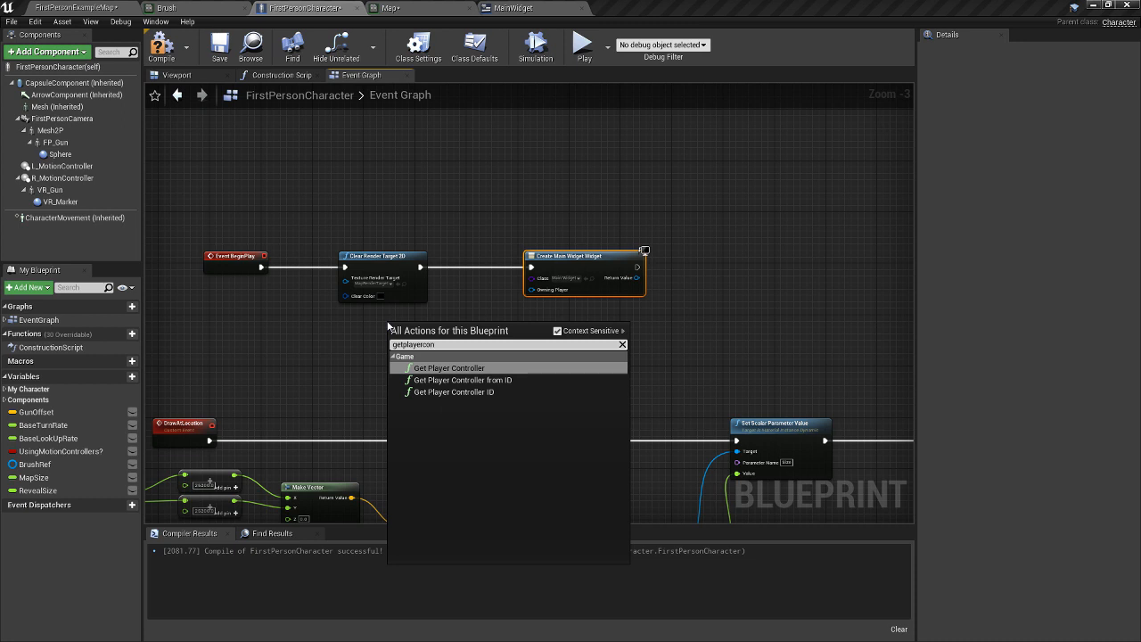
key("Return")
left_click_drag(479, 337, 534, 290)
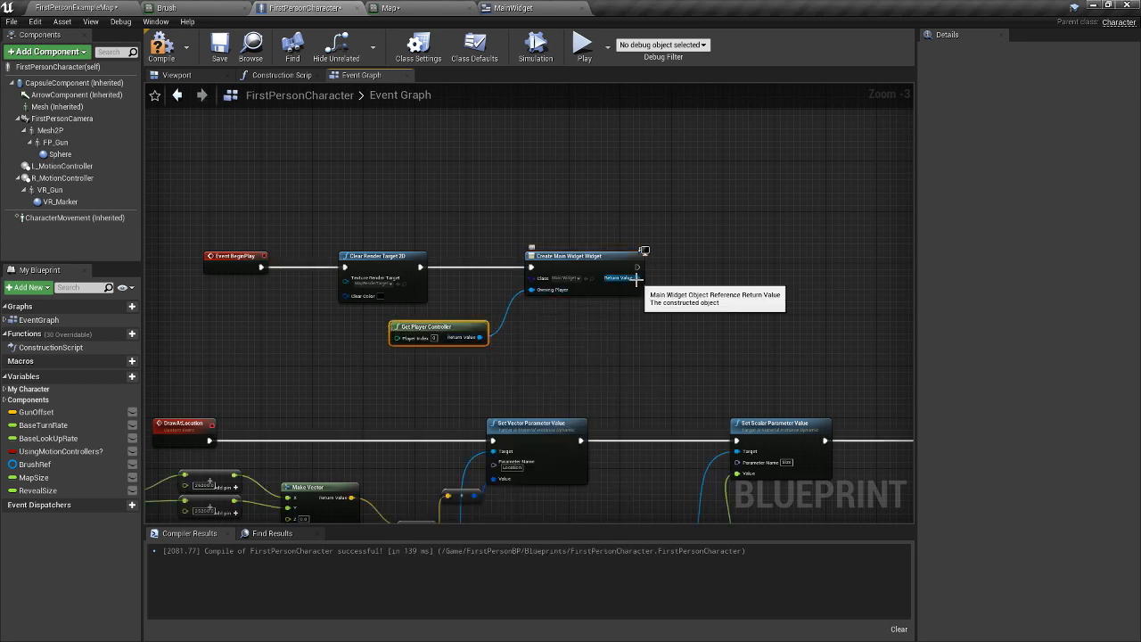
Add an Add to Viewport node from the created widget's return value, align it in the chain, and compile and save the blueprint.
left_click_drag(636, 277, 673, 276)
type("addto")
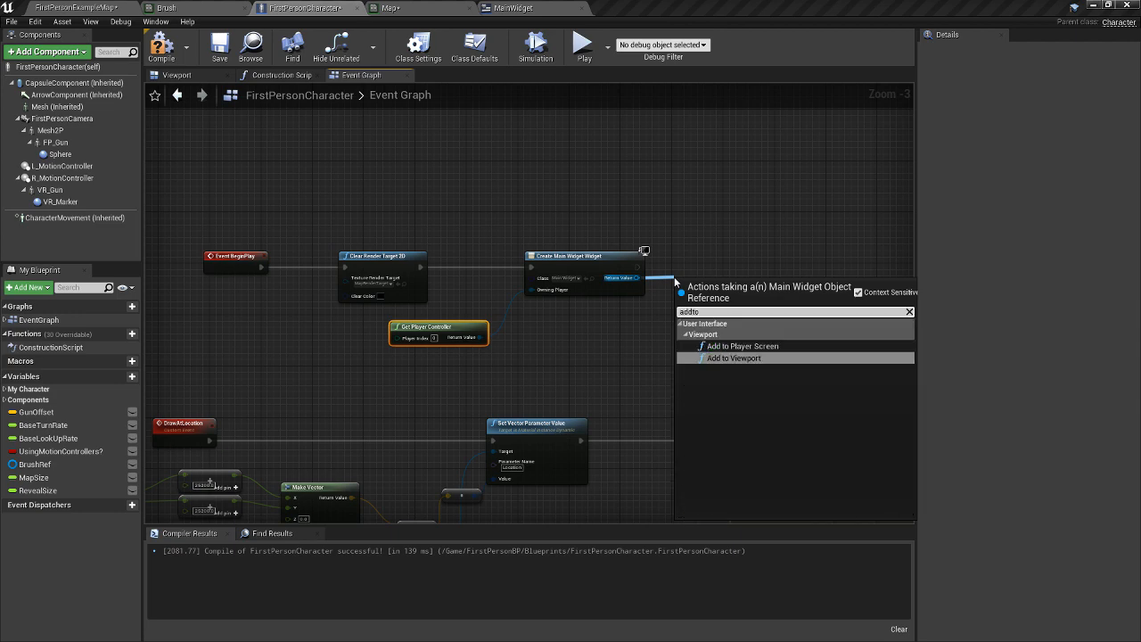
key("Return")
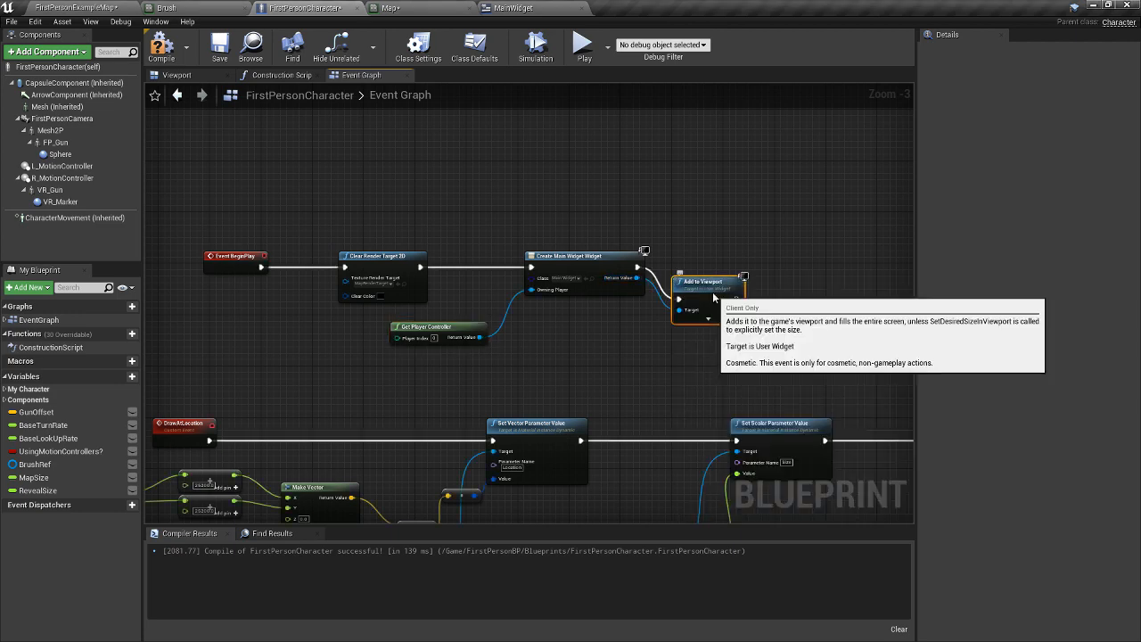
left_click_drag(674, 281, 687, 250)
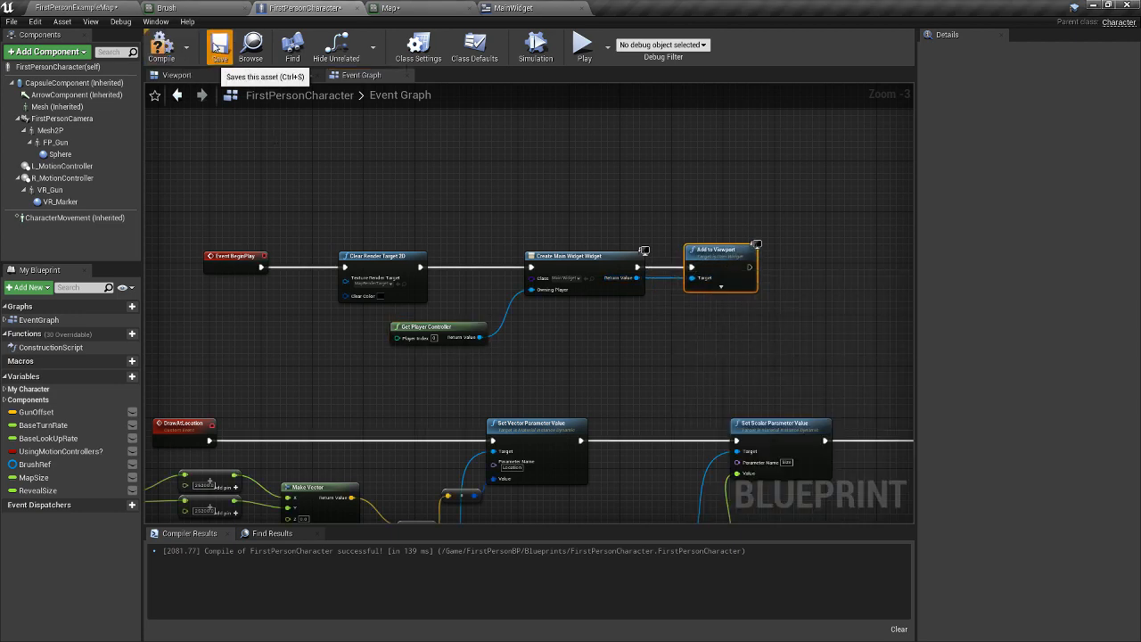
left_click(162, 47)
Return to the FirstPersonExampleMap level and save all modified content, including the level, Map material and textures.
left_click(80, 7)
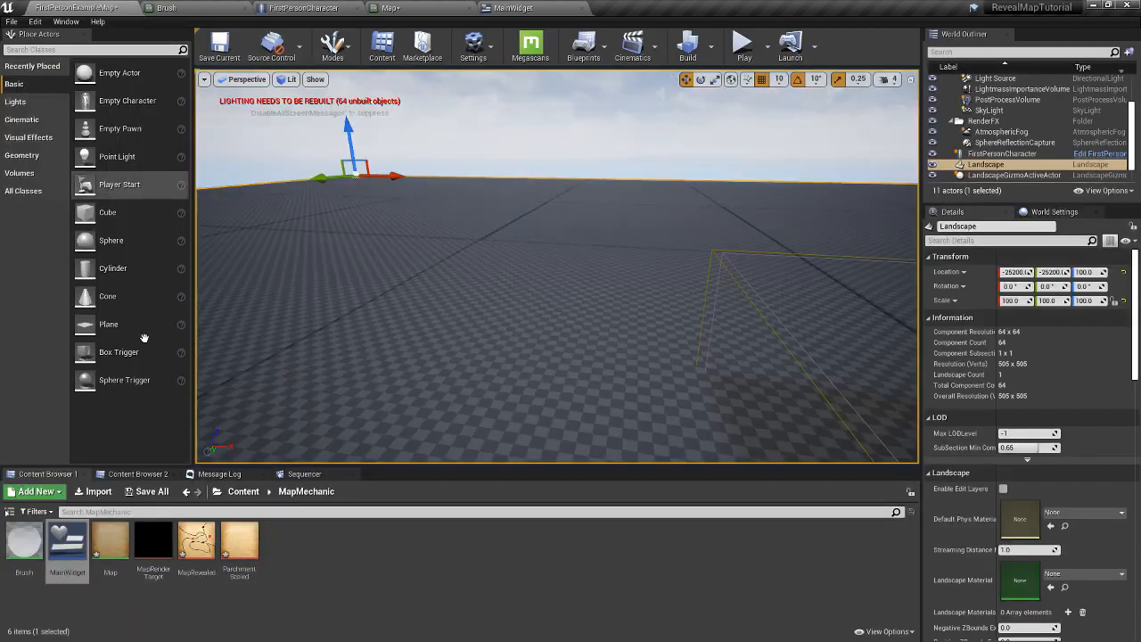
left_click(150, 492)
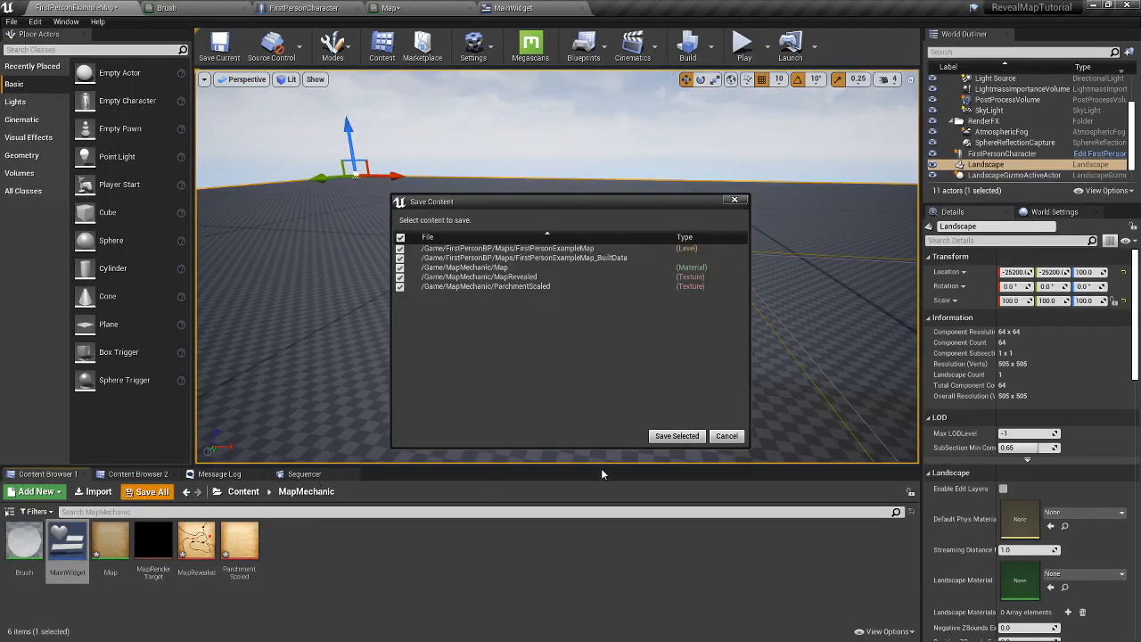
left_click(670, 436)
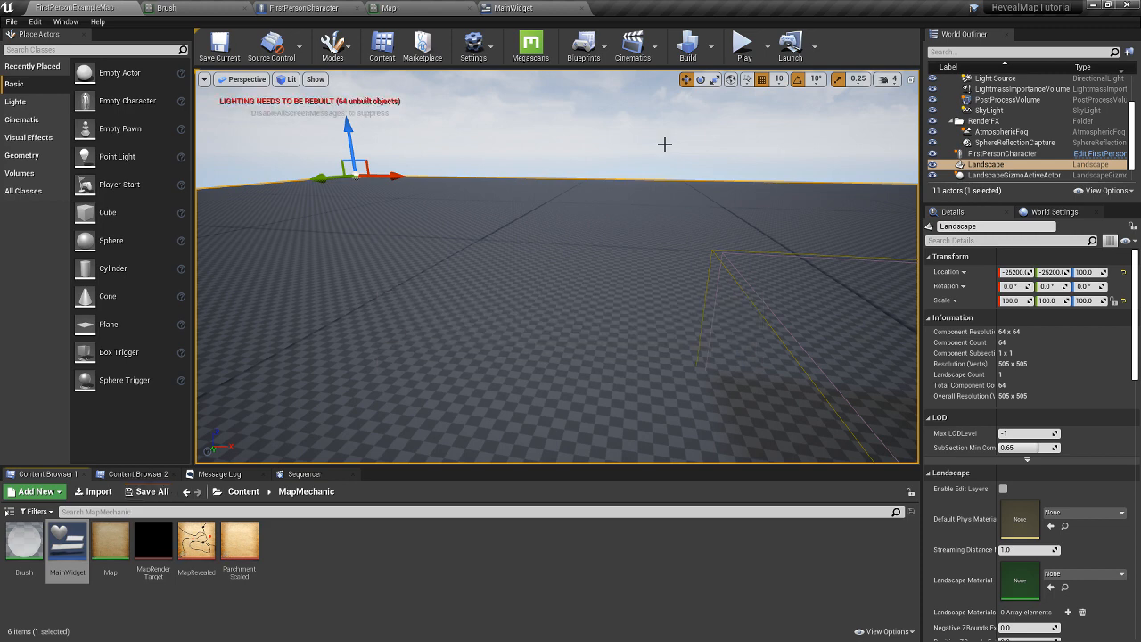
Play the level in a new editor window to examine how the on-screen map reveals as the character moves, then stop the preview.
left_click(767, 46)
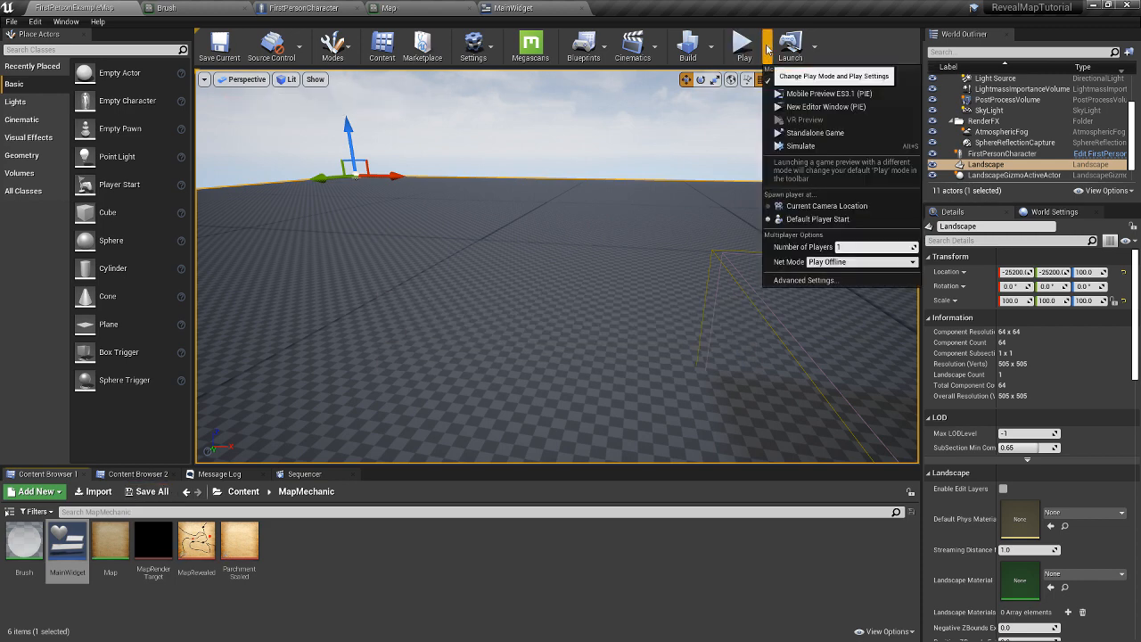
left_click(814, 107)
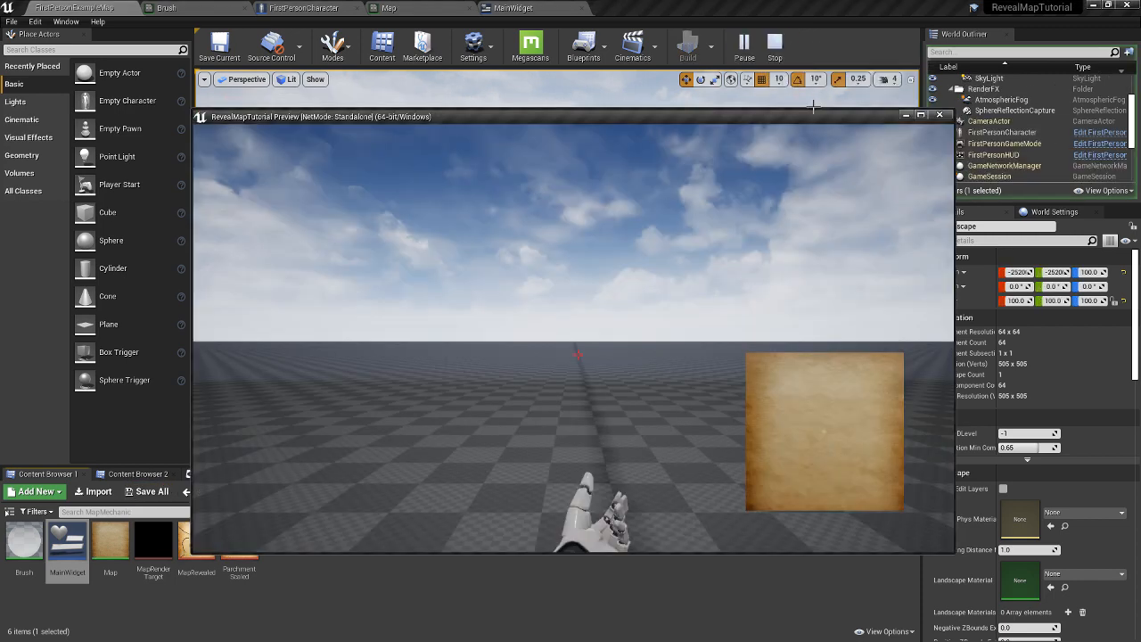
left_click(662, 219)
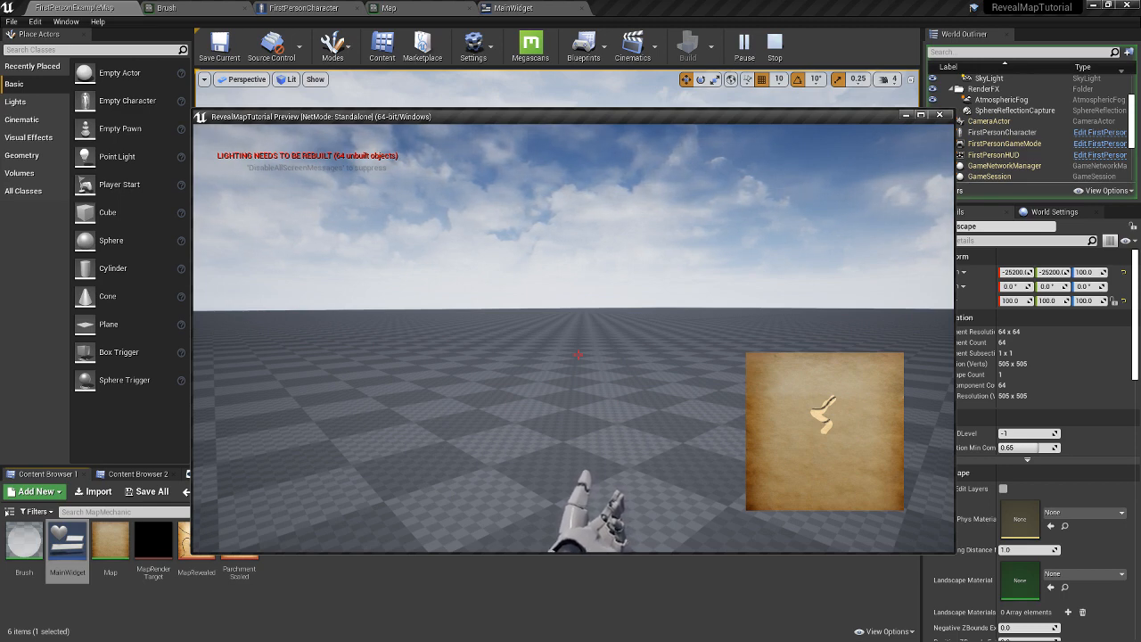
key("Escape")
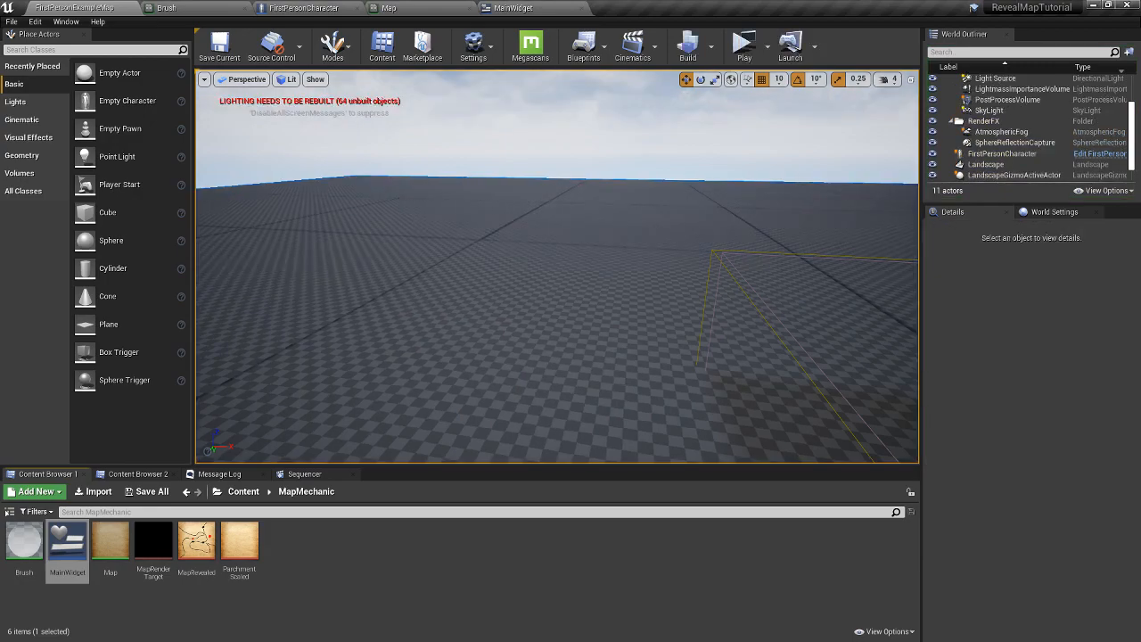